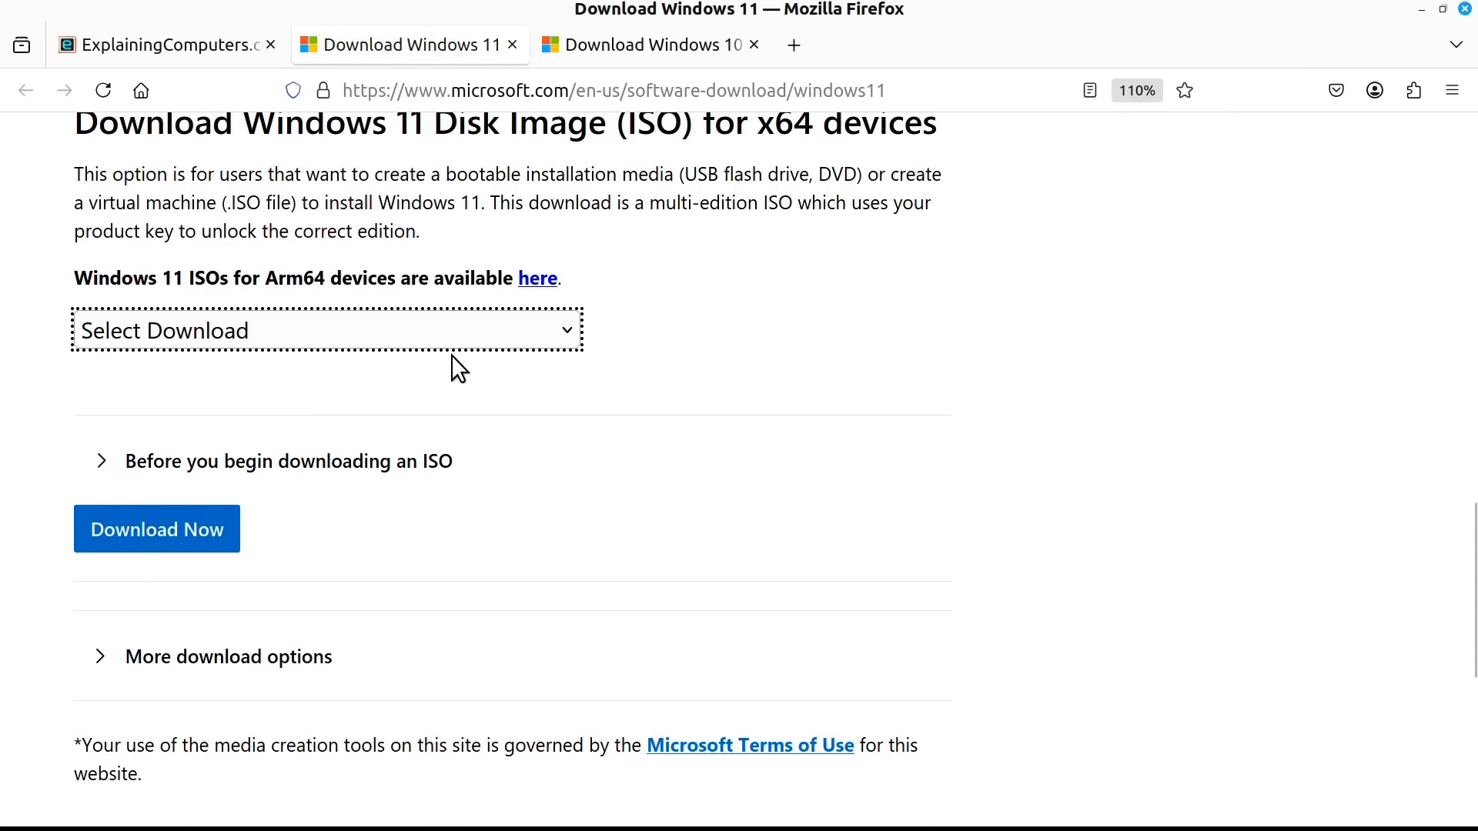
Select the Windows 10 multi-edition ISO as the download edition
left_click(402, 329)
left_click(390, 409)
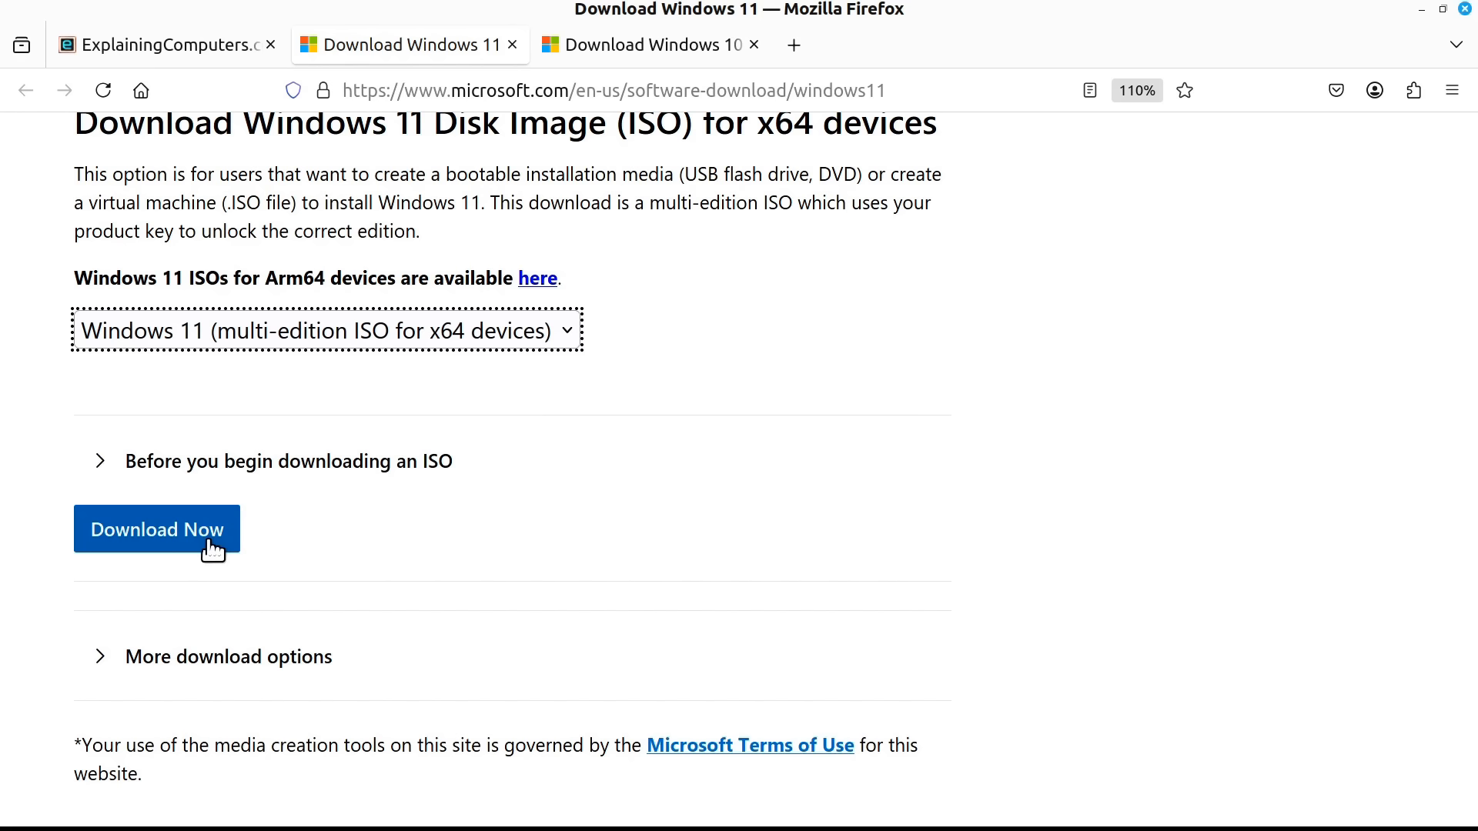
left_click(636, 44)
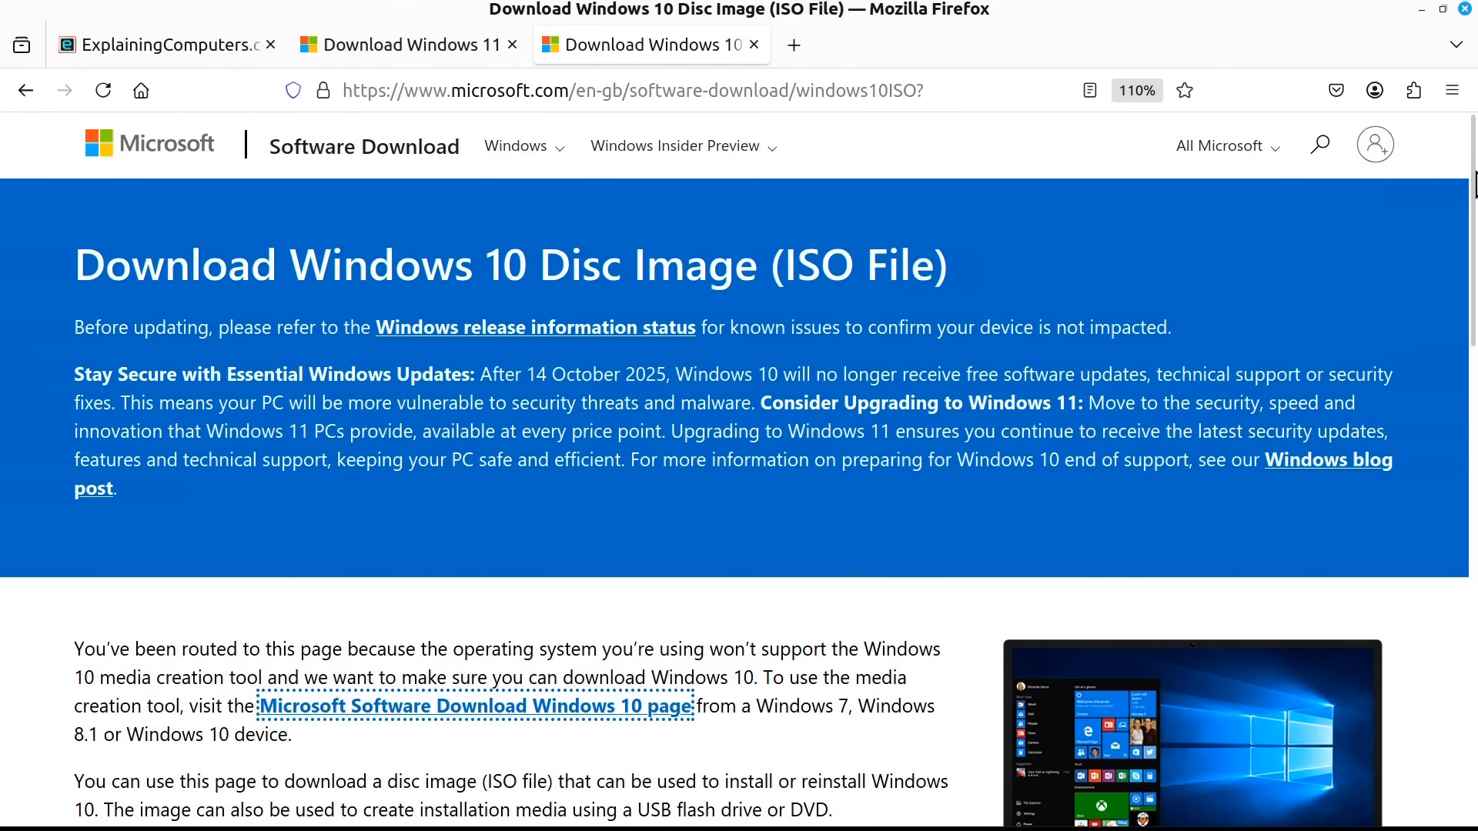
left_click_drag(1475, 184, 702, 510)
left_click(316, 371)
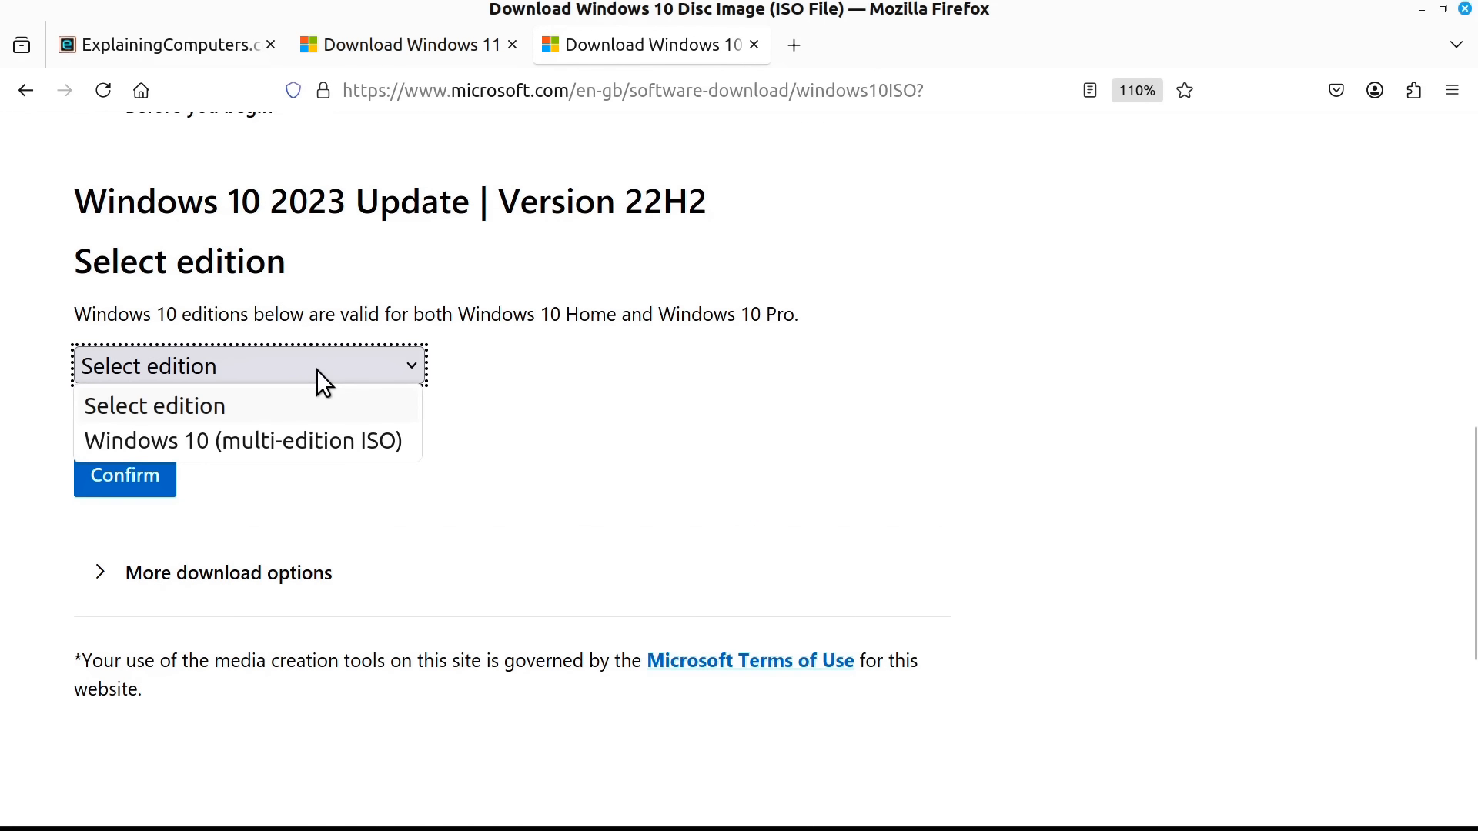
left_click(307, 437)
left_click(133, 485)
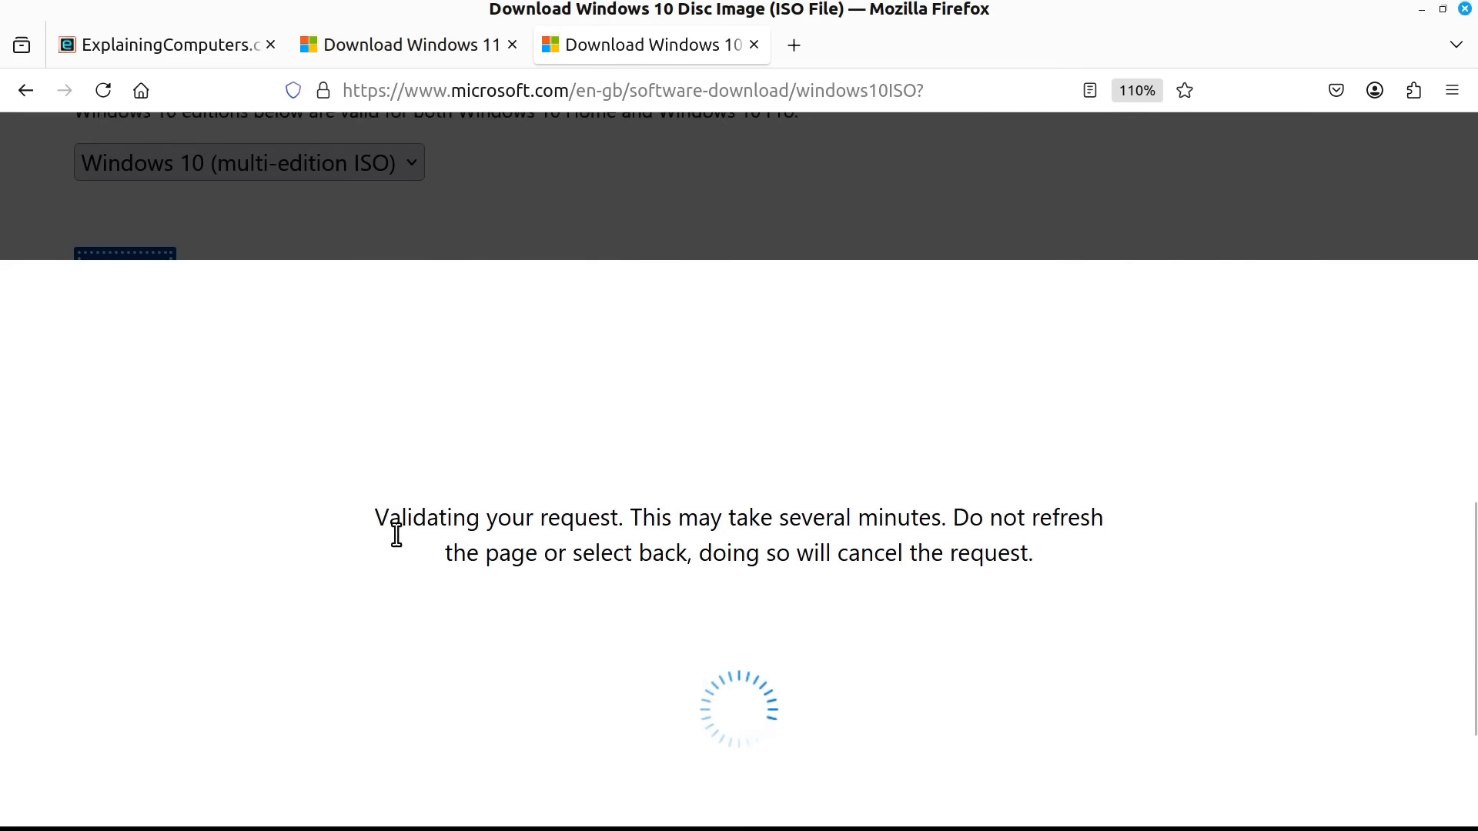
Choose English International and save the 64-bit ISO into the Windows_ISOs folder
left_click(262, 565)
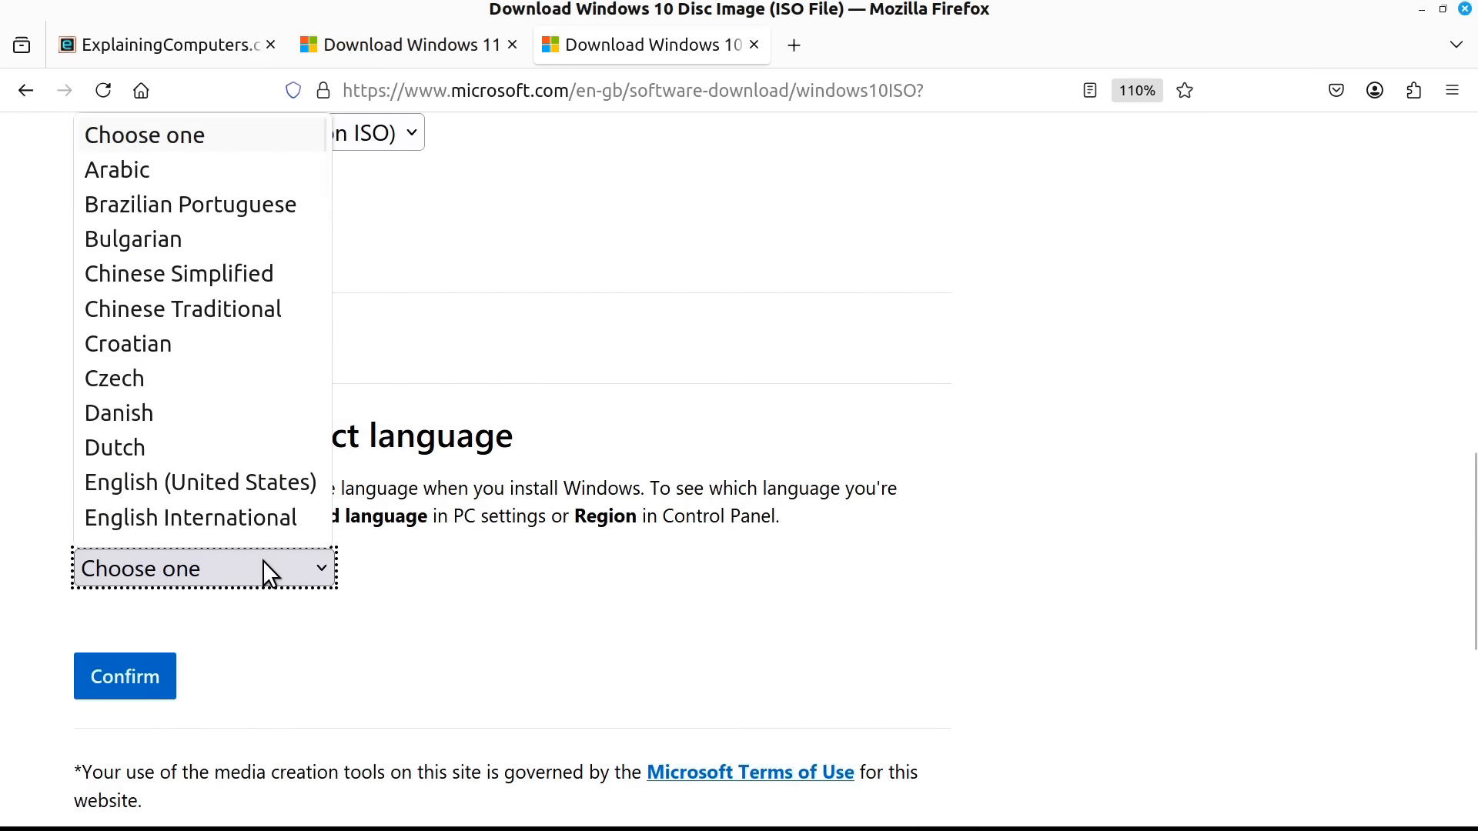
left_click(237, 514)
left_click(127, 676)
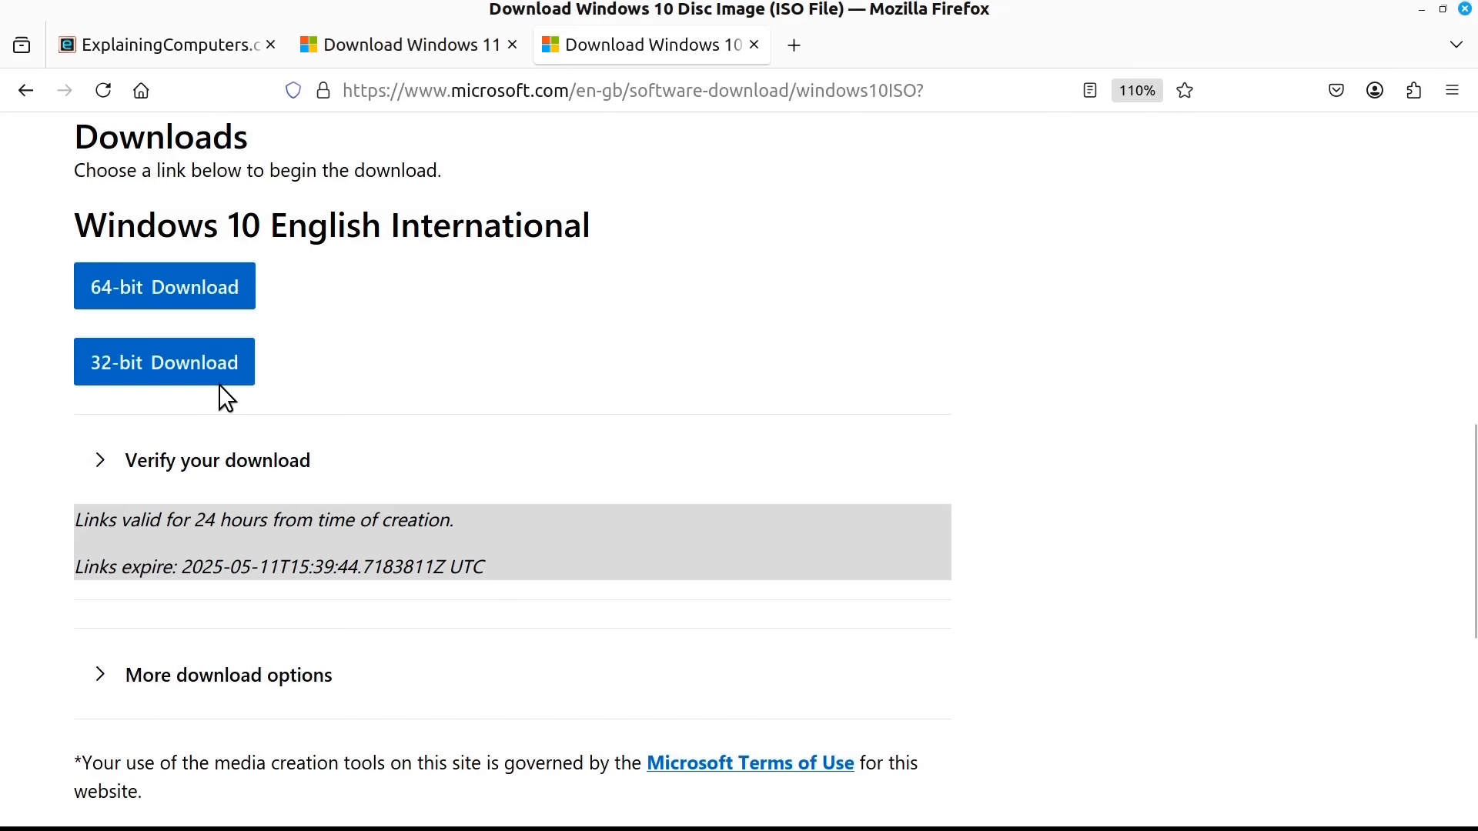
left_click(205, 297)
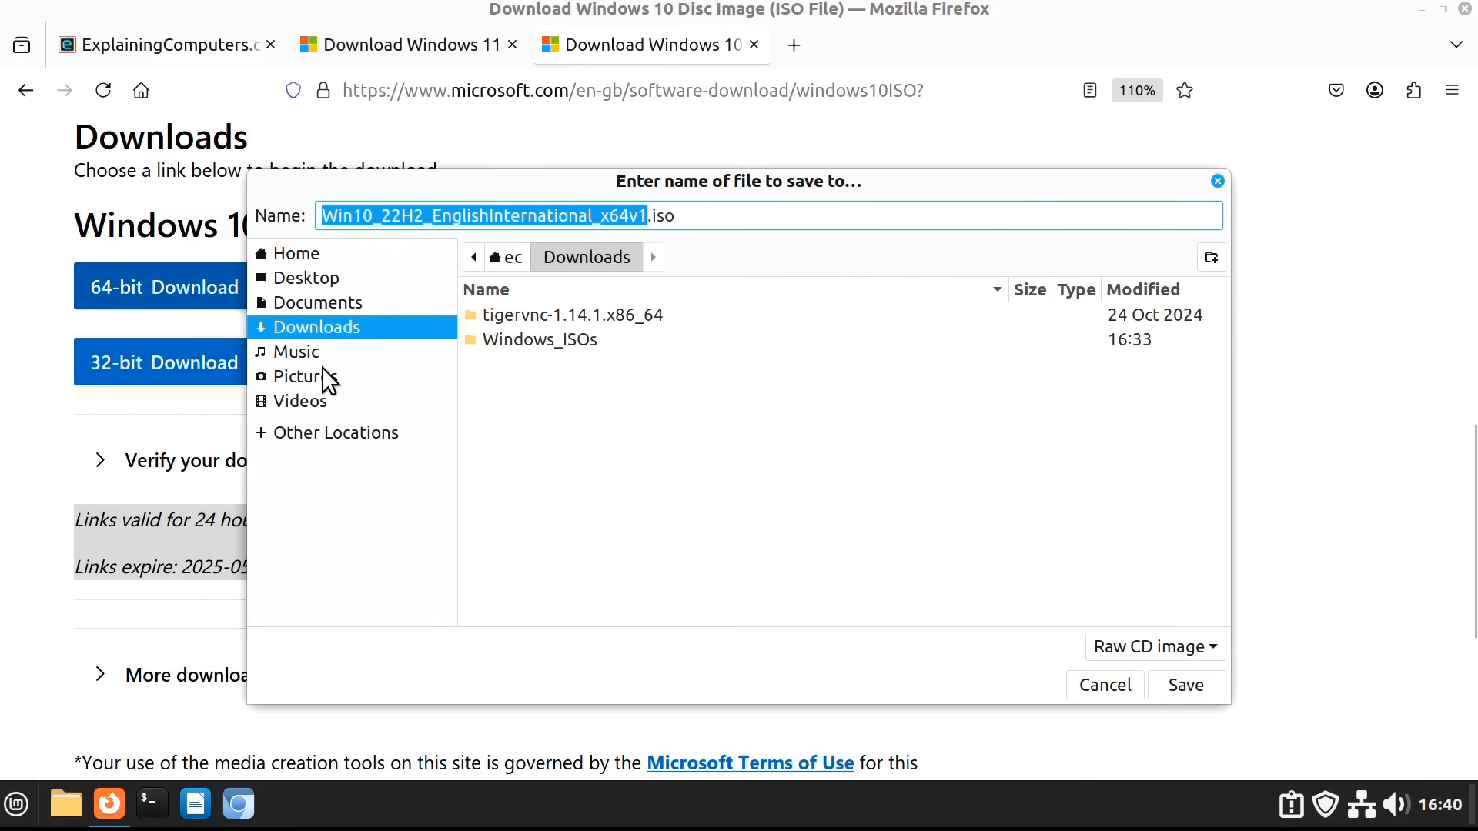
double_click(543, 334)
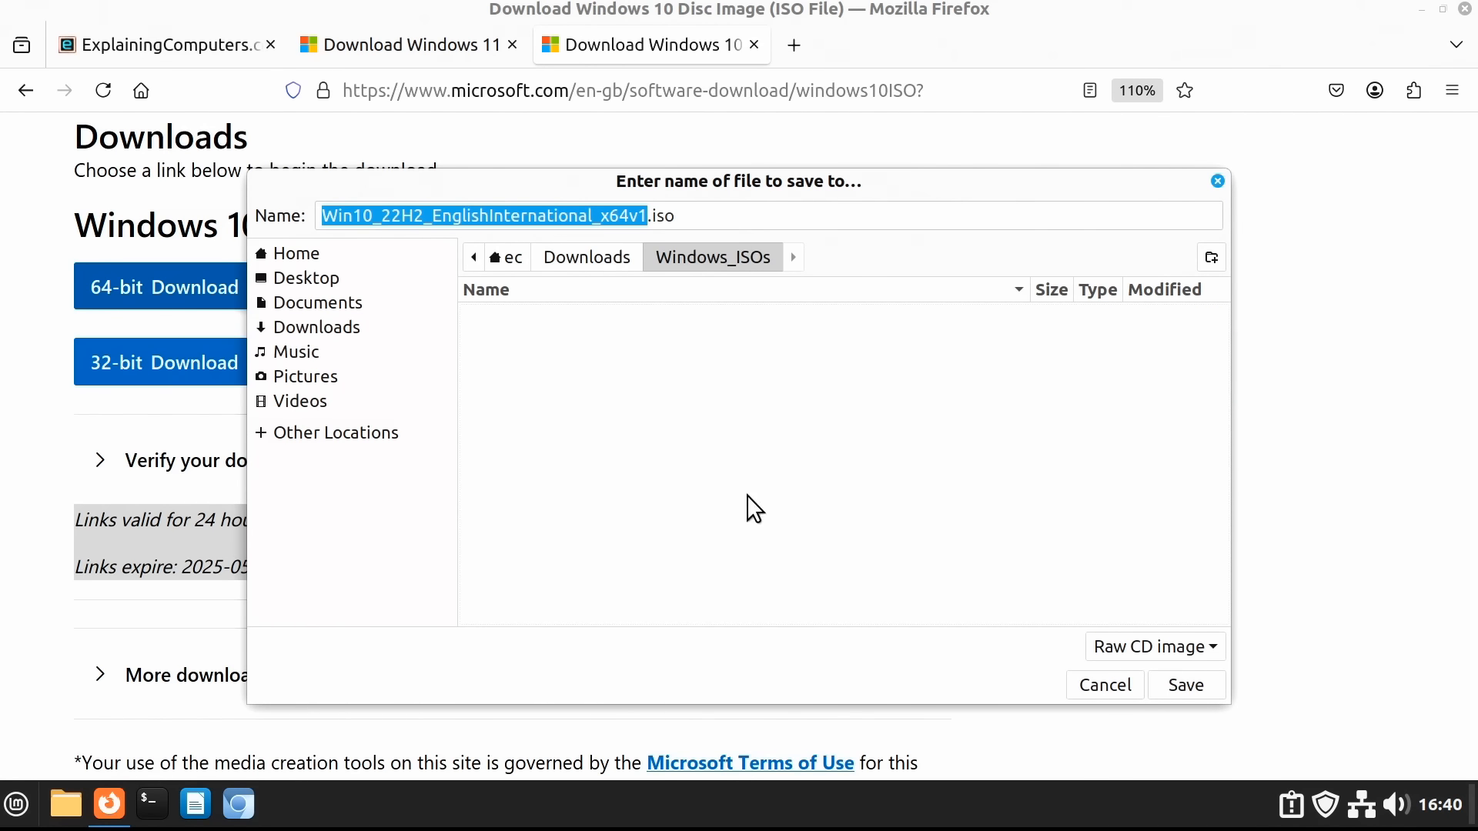
key("Return")
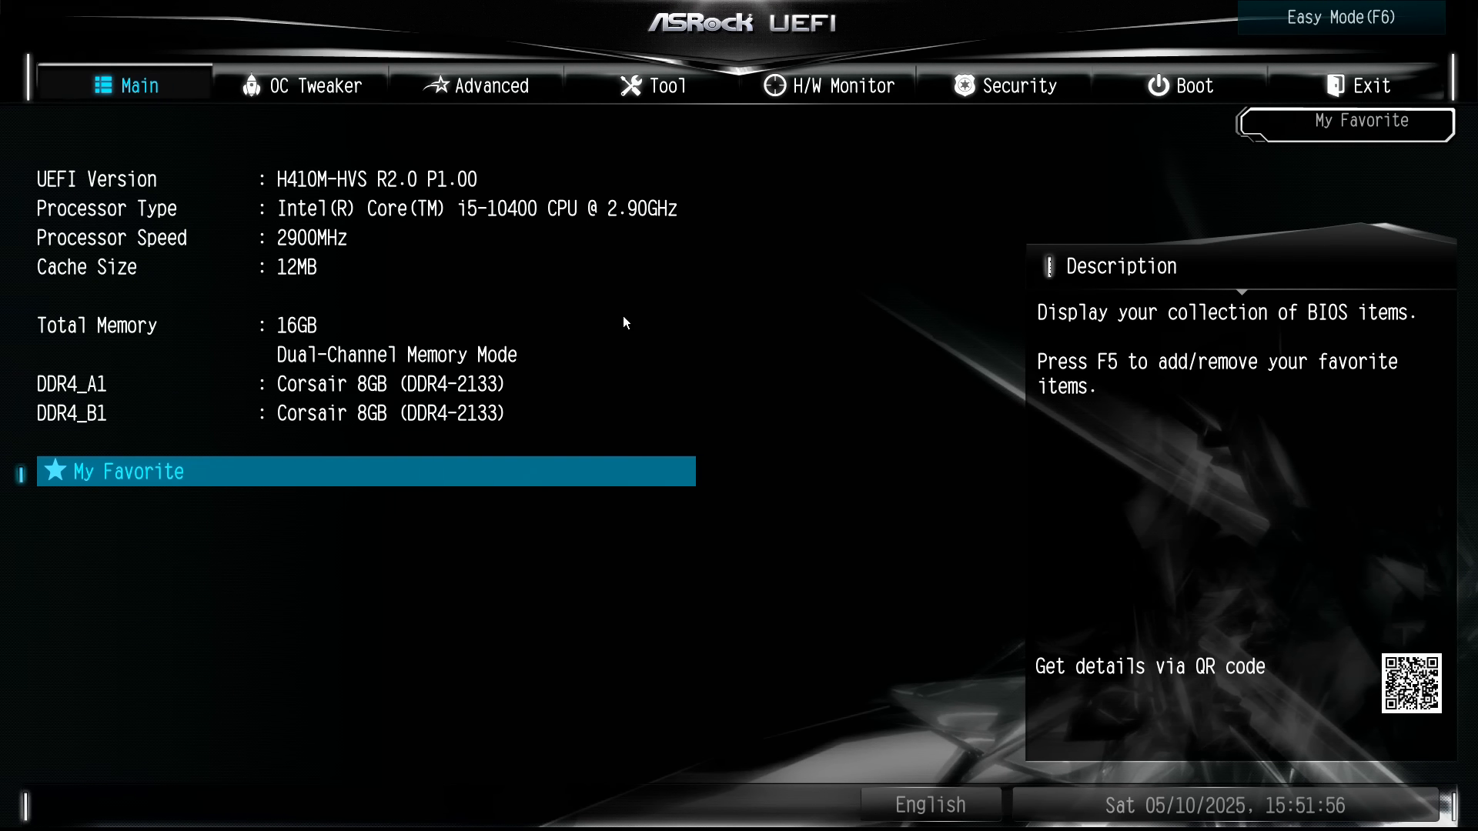
Enable Intel Virtualization Technology under Advanced > CPU Configuration
key("Right")
key("Right")
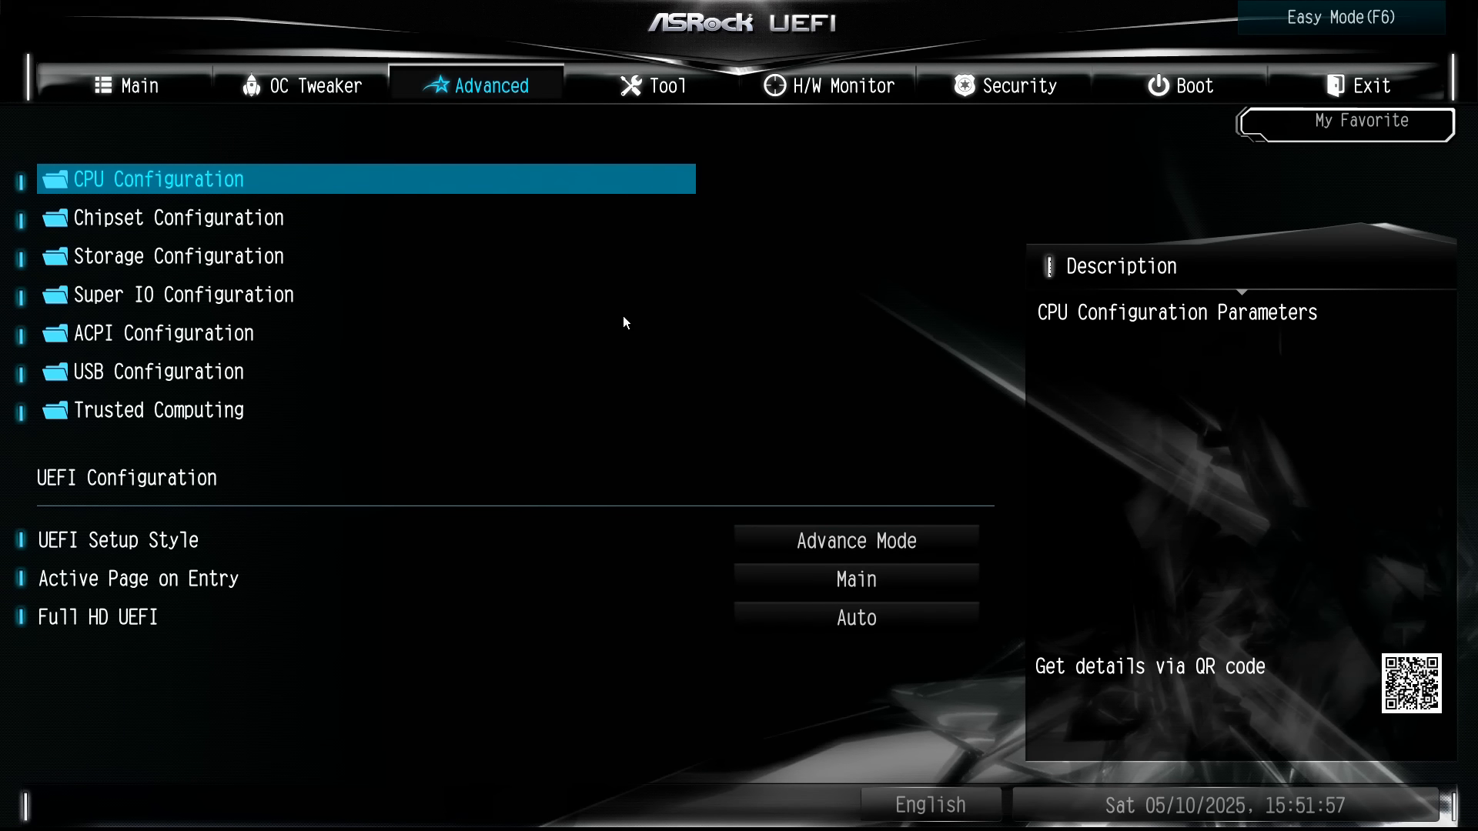
key("Return")
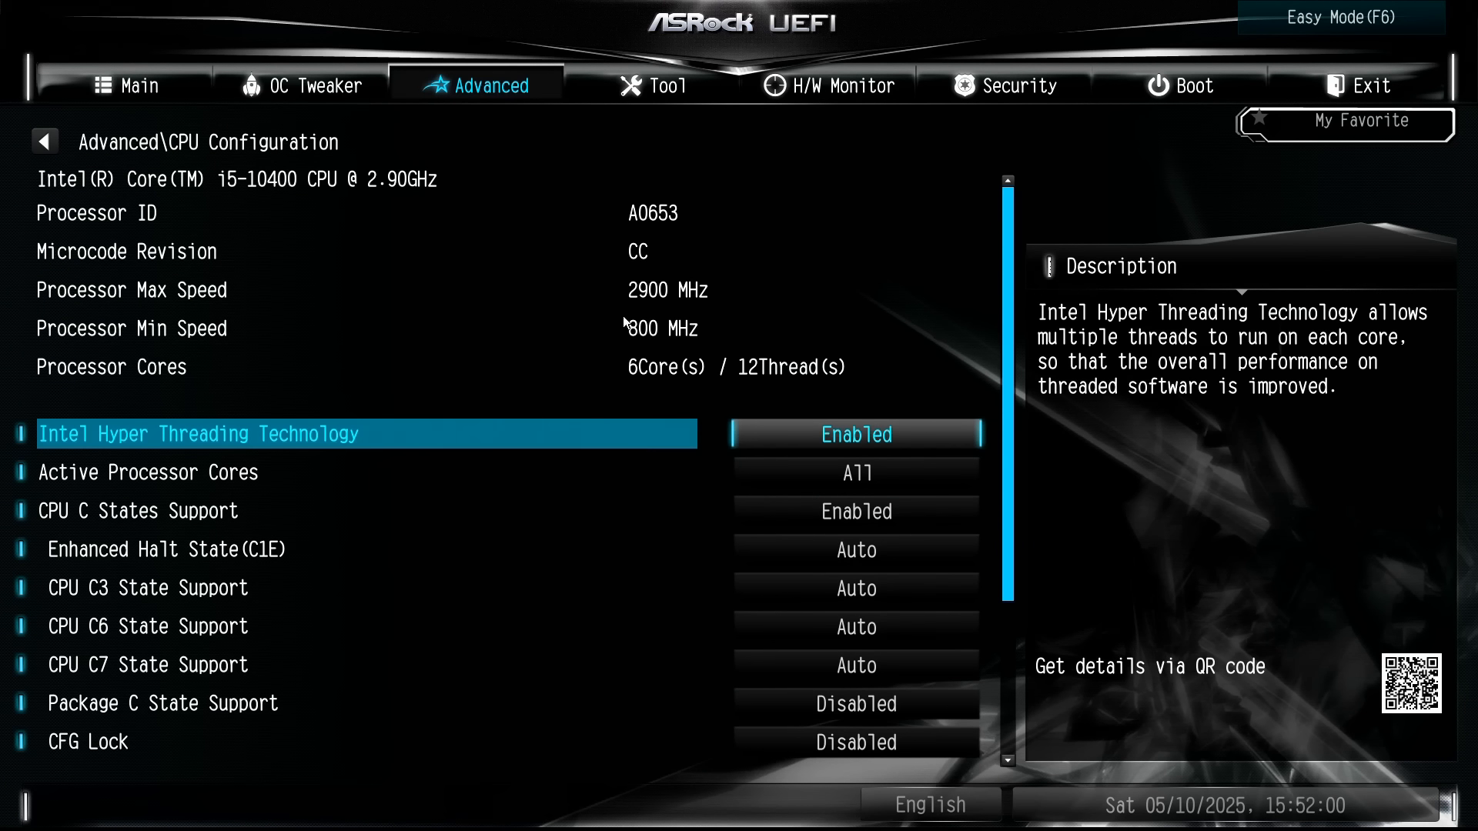
key("Down")
key("Down")
key("Down")
key("Down")
key("Down")
key("Down")
key("Down")
key("Down")
key("Down")
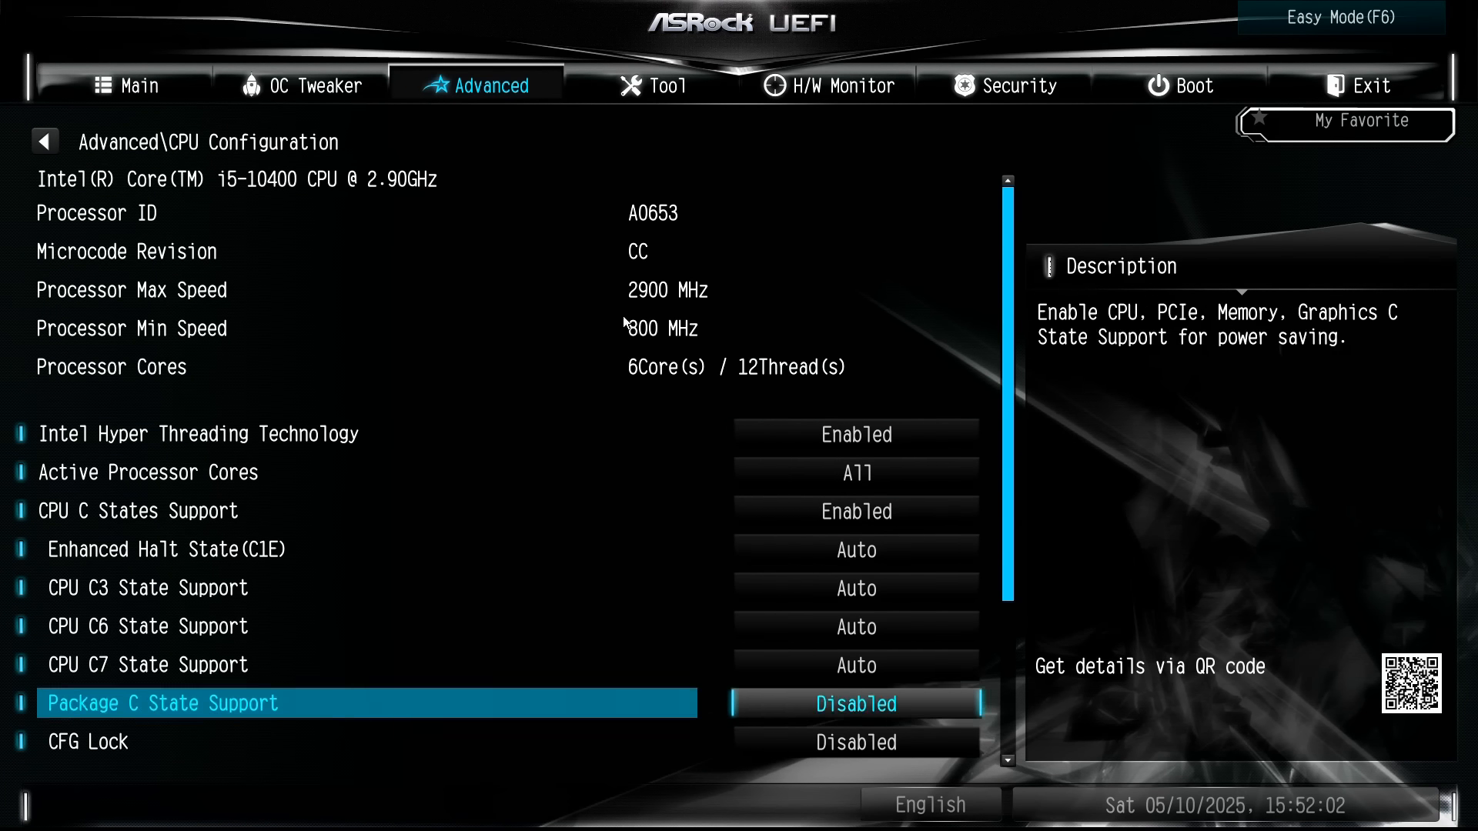
key("Down")
key("Down")
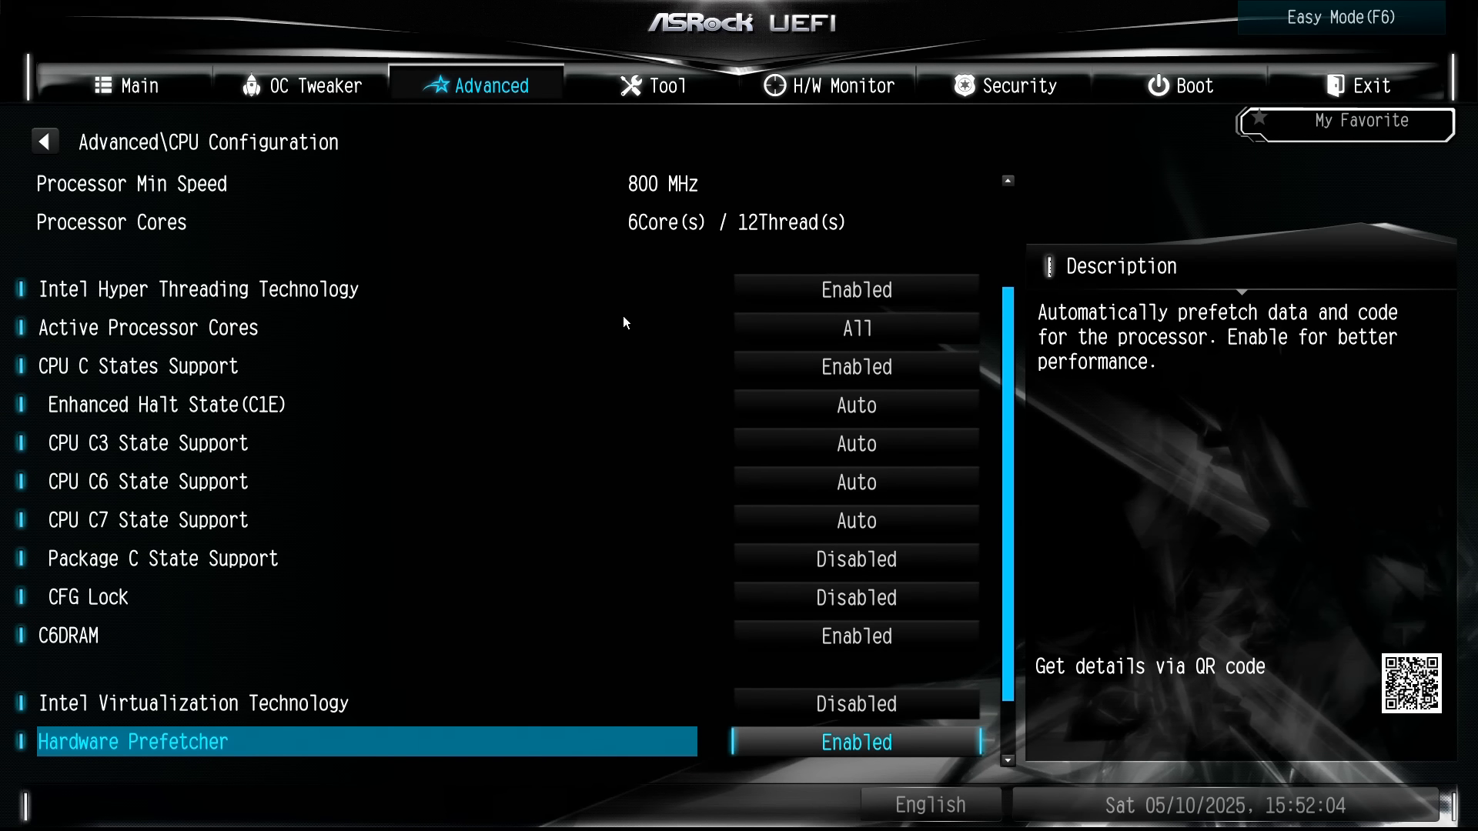
key("Up")
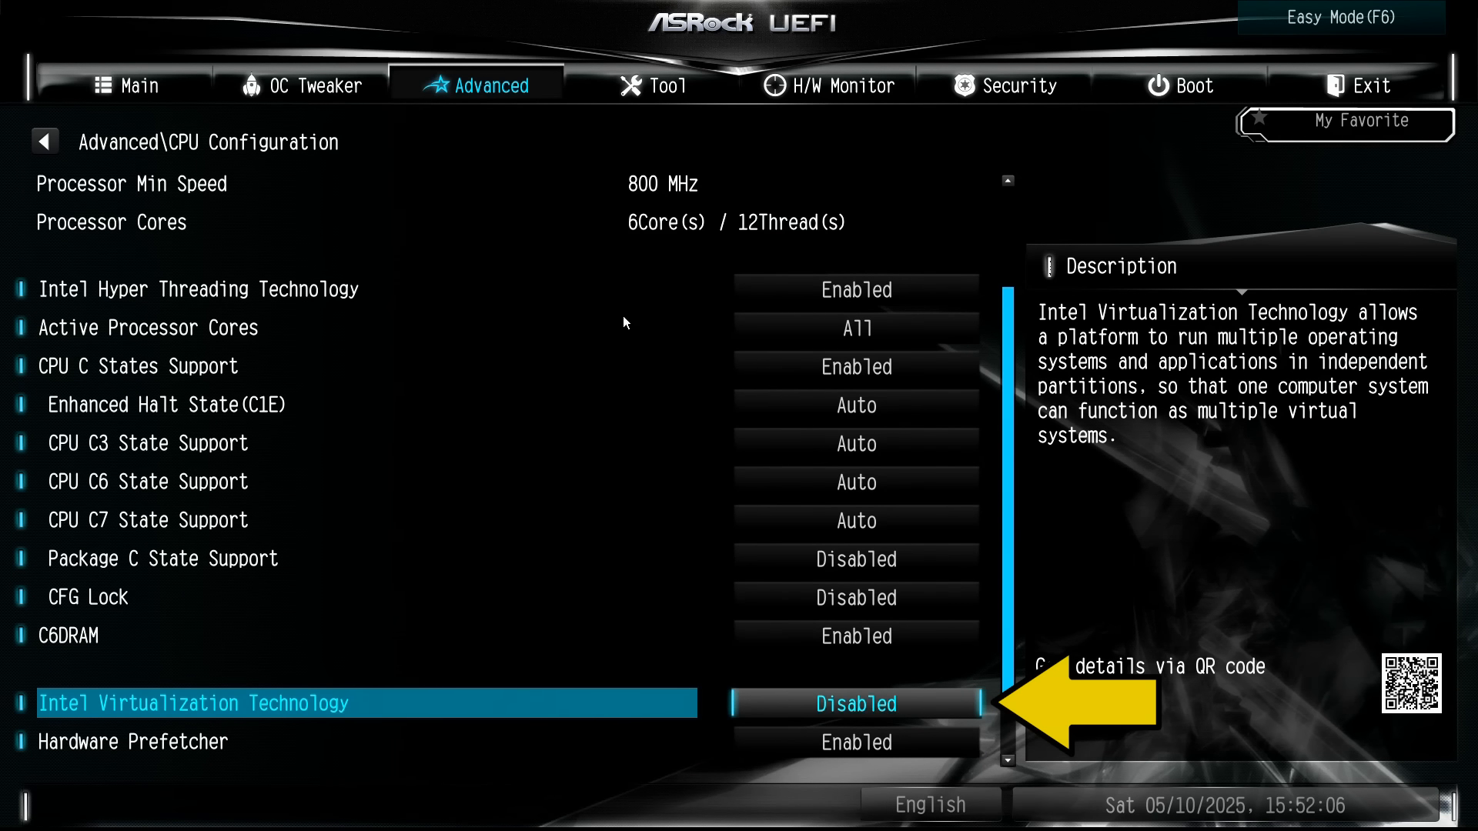
key("Return")
key("Down")
key("Return")
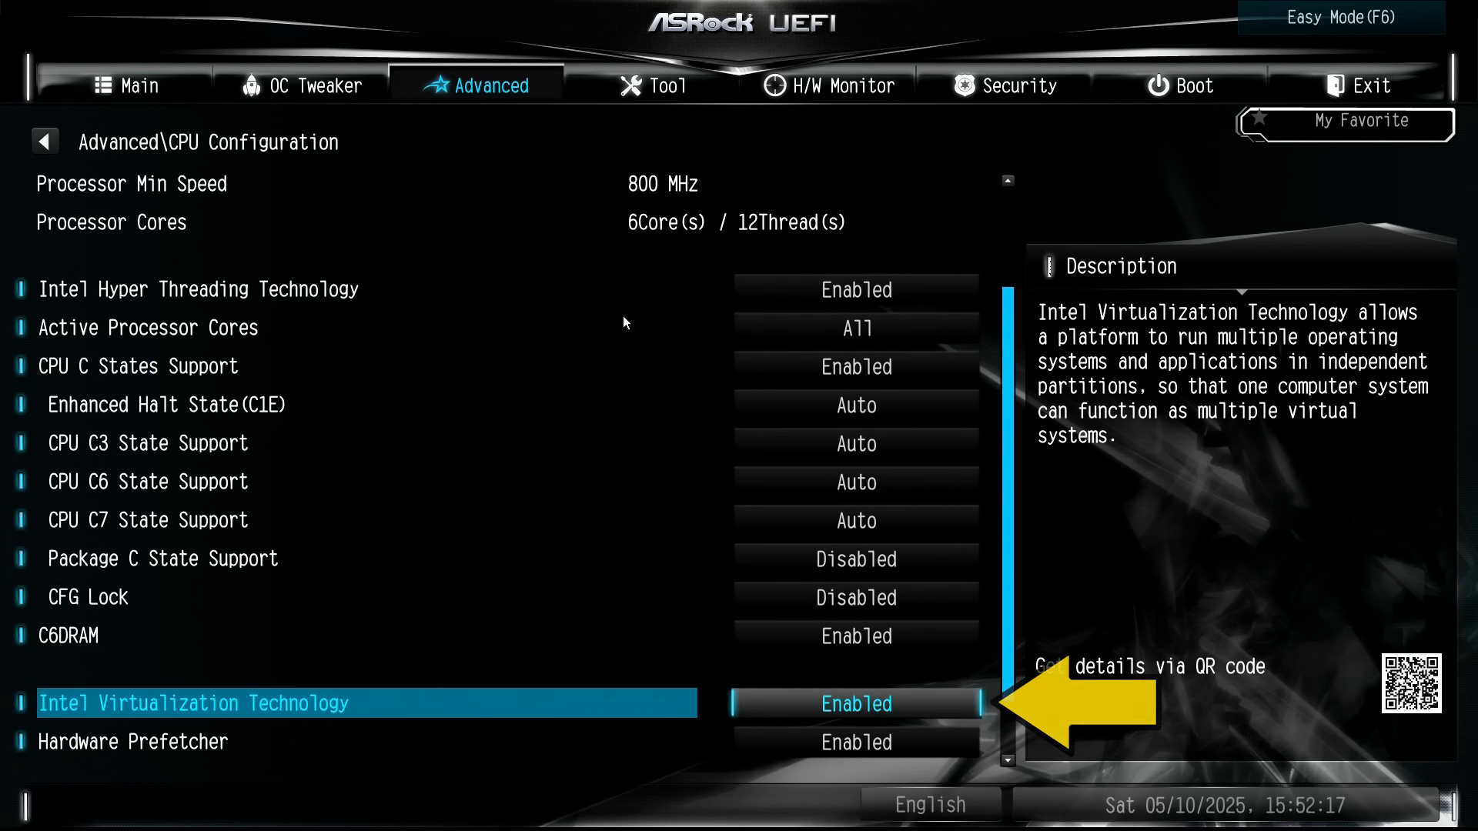
Save the changes and exit the ASRock UEFI setup
key("Right")
key("Right")
key("Right")
key("Right")
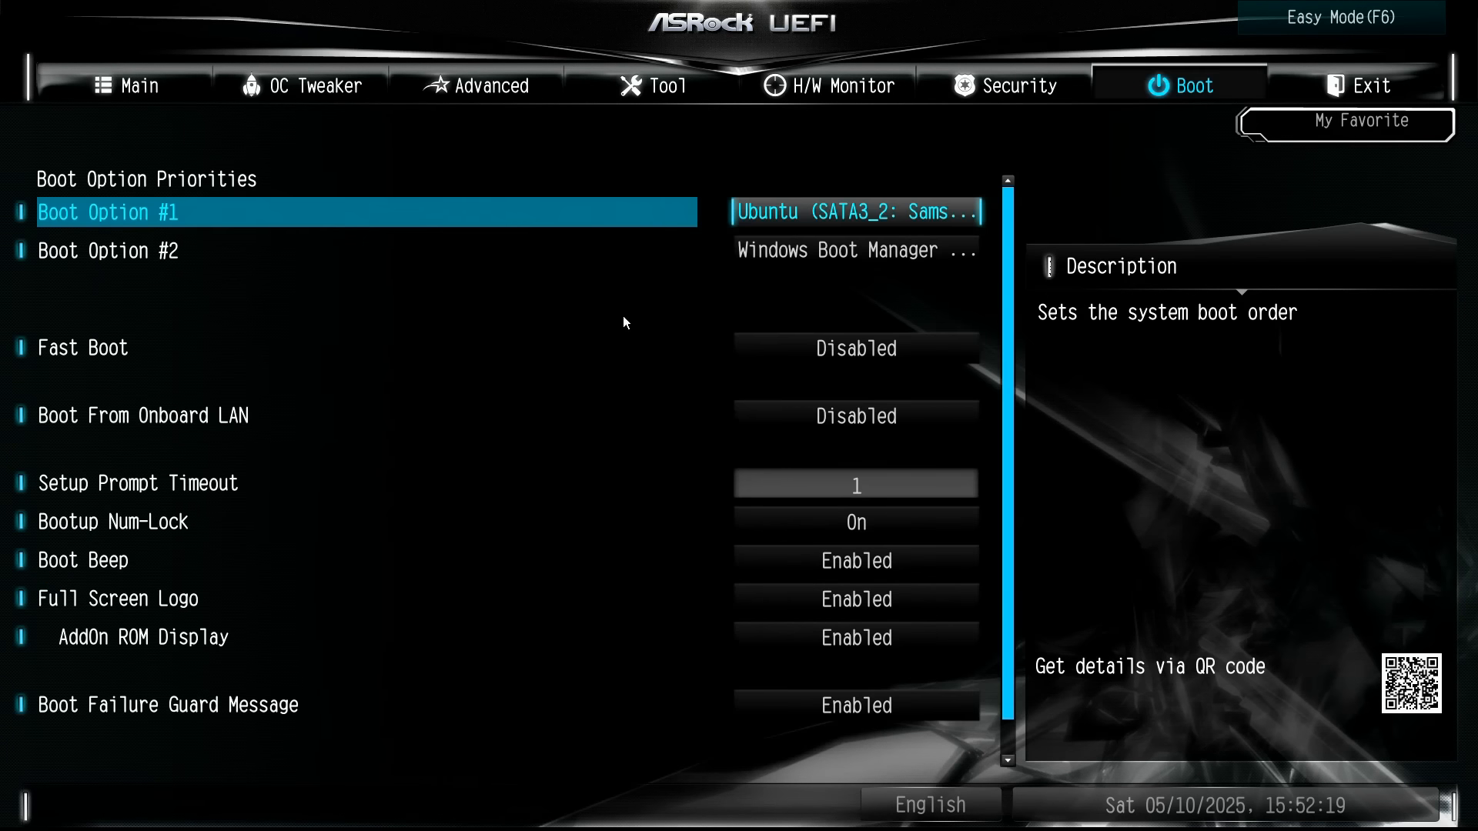
key("Right")
key("Return")
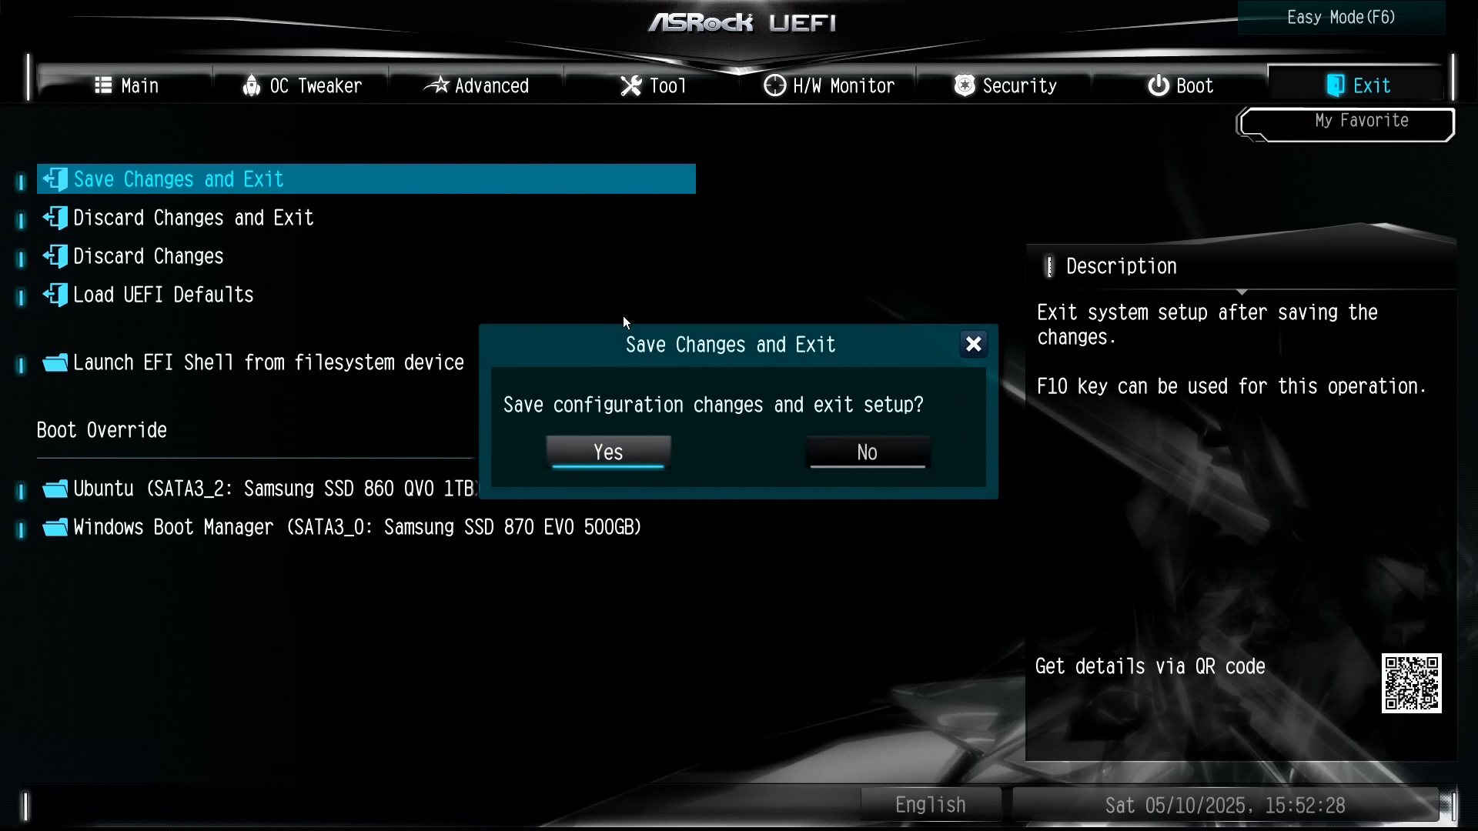
key("Return")
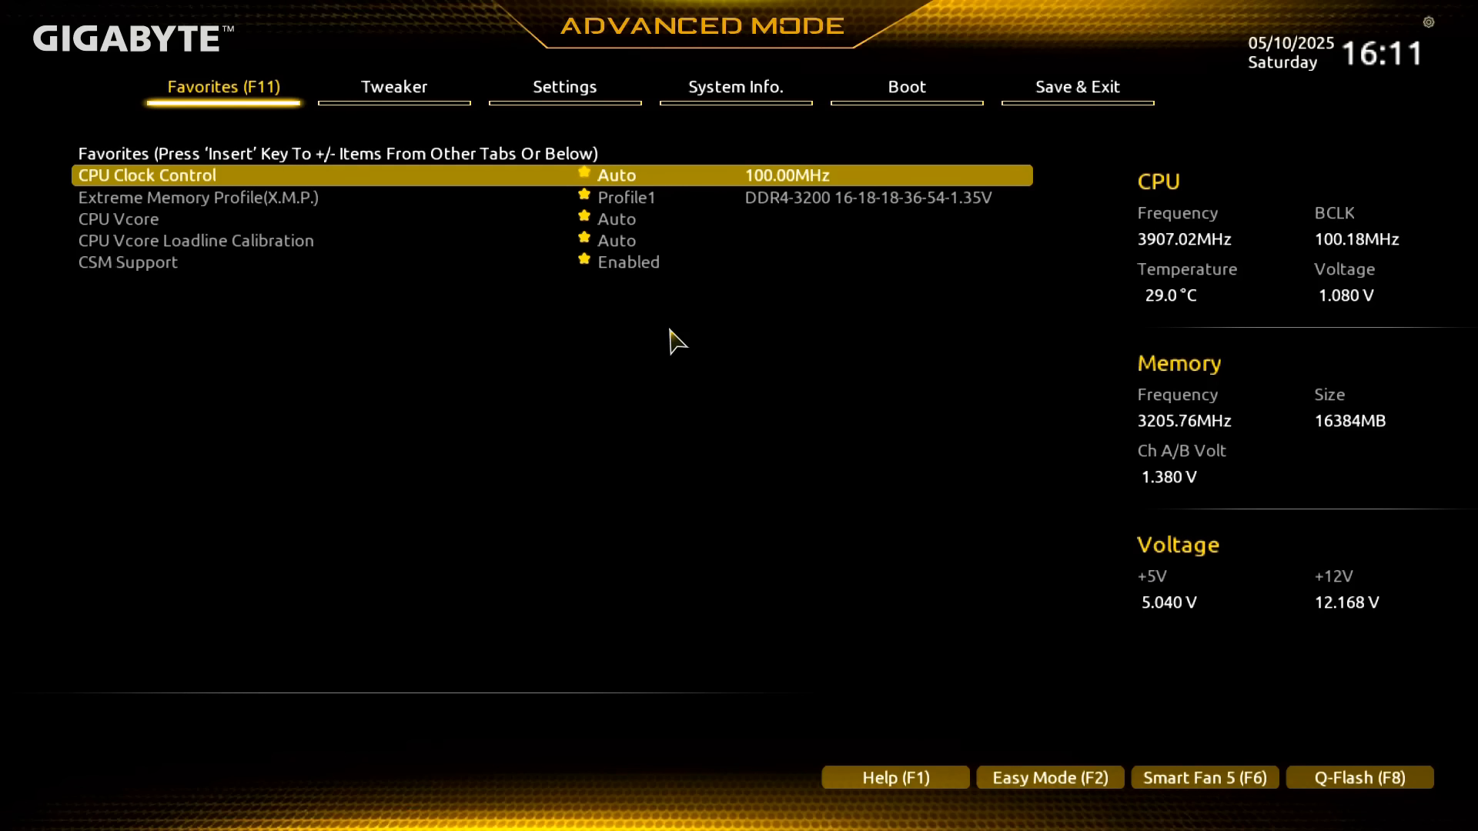
Enable SVM Mode under Tweaker > Advanced CPU Settings
key("Right")
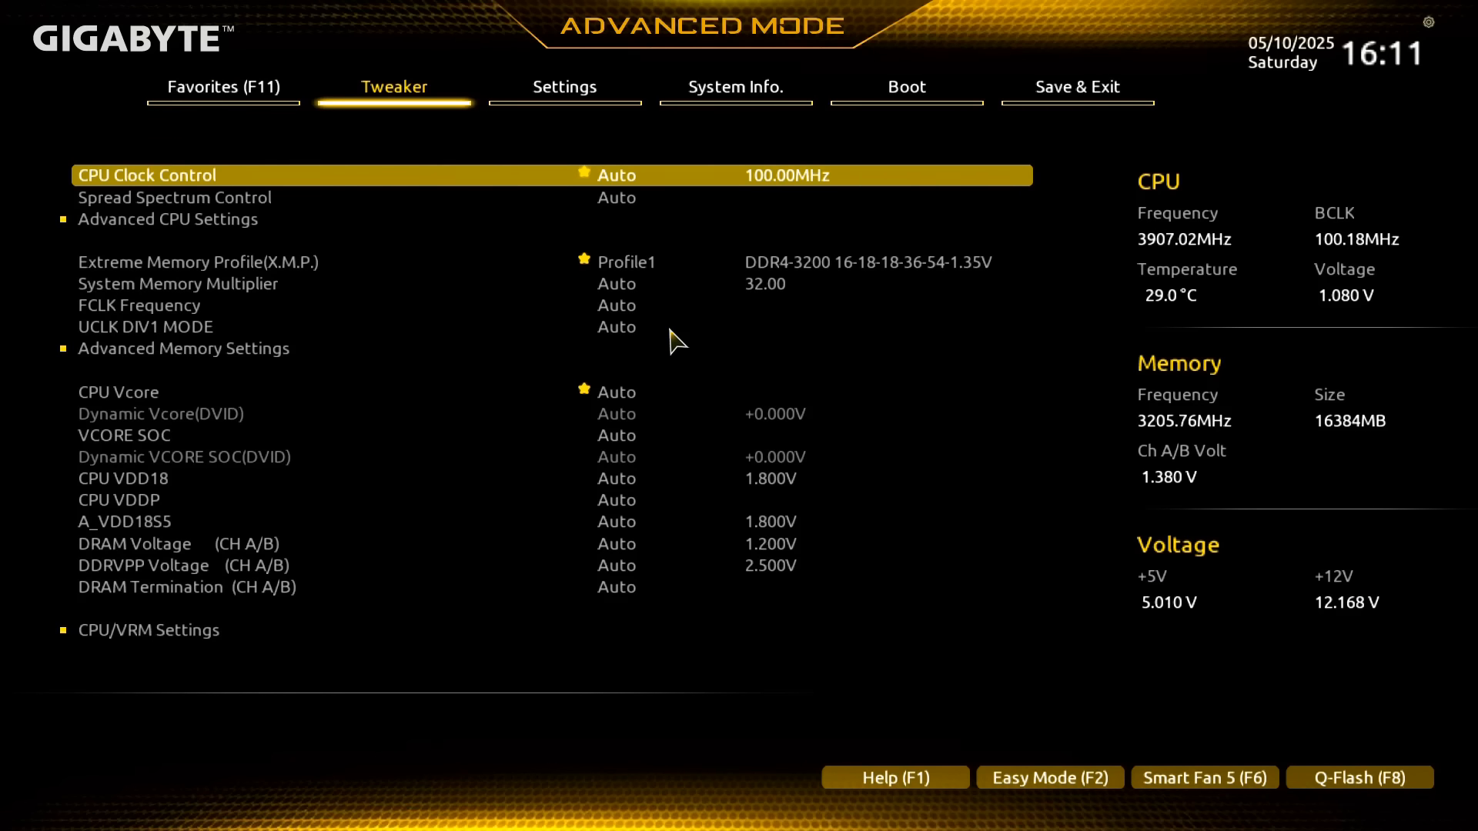
key("Down")
key("Down")
key("Return")
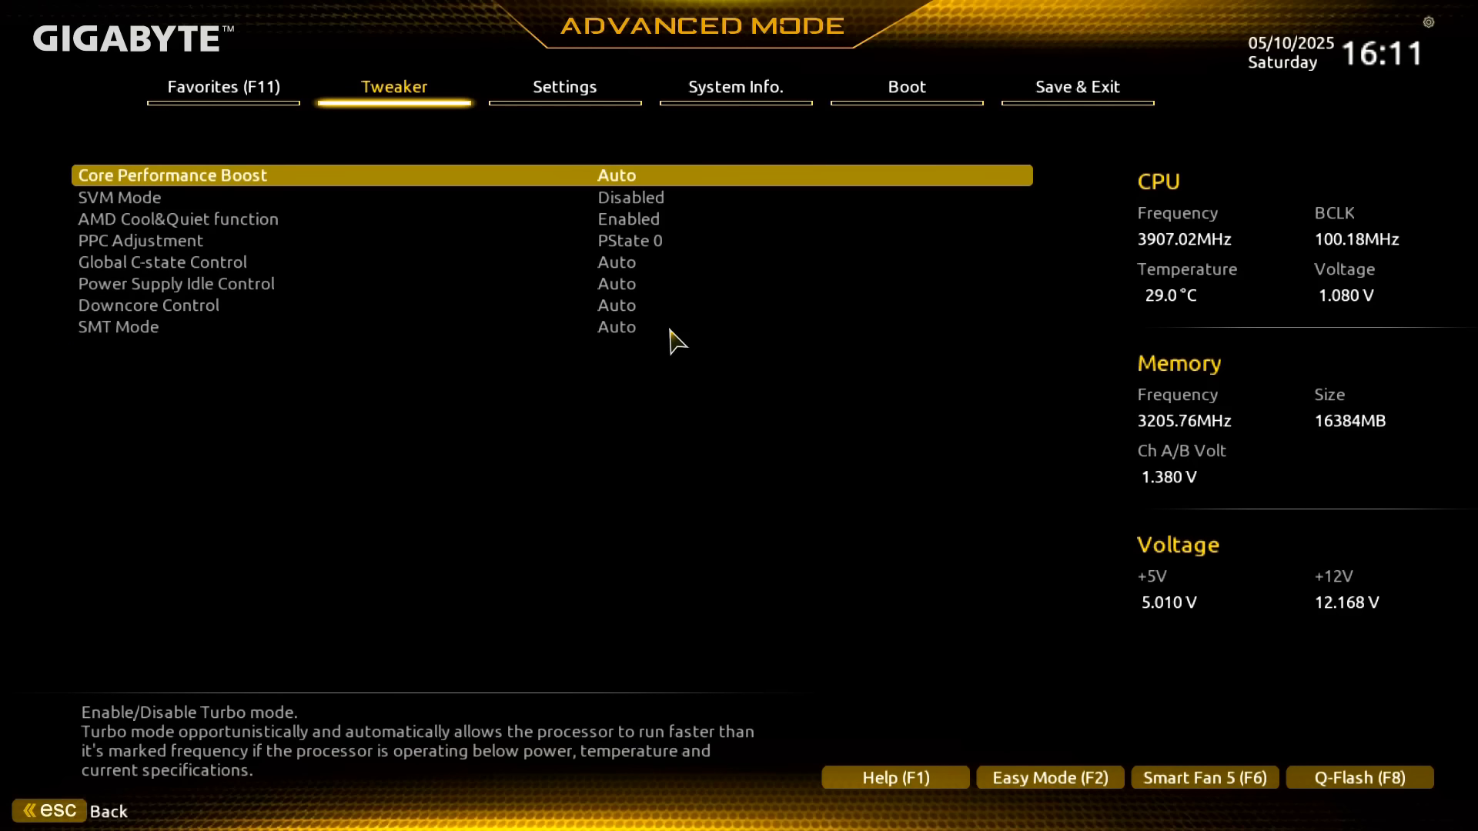
key("Down")
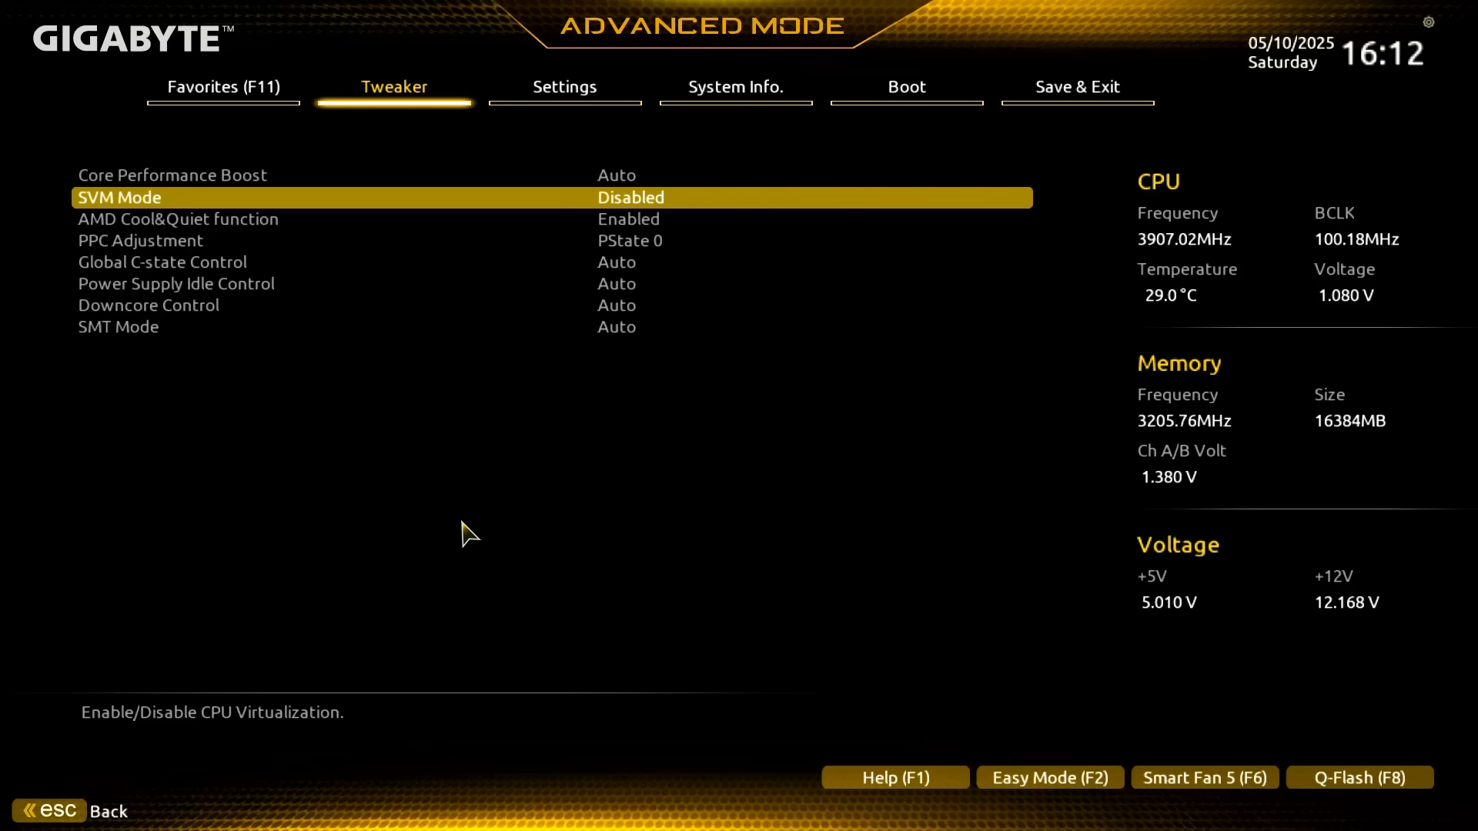
key("Return")
key("Down")
key("Return")
Save the Gigabyte BIOS configuration and reset the system
key("Right")
key("Right")
key("Right")
key("Right")
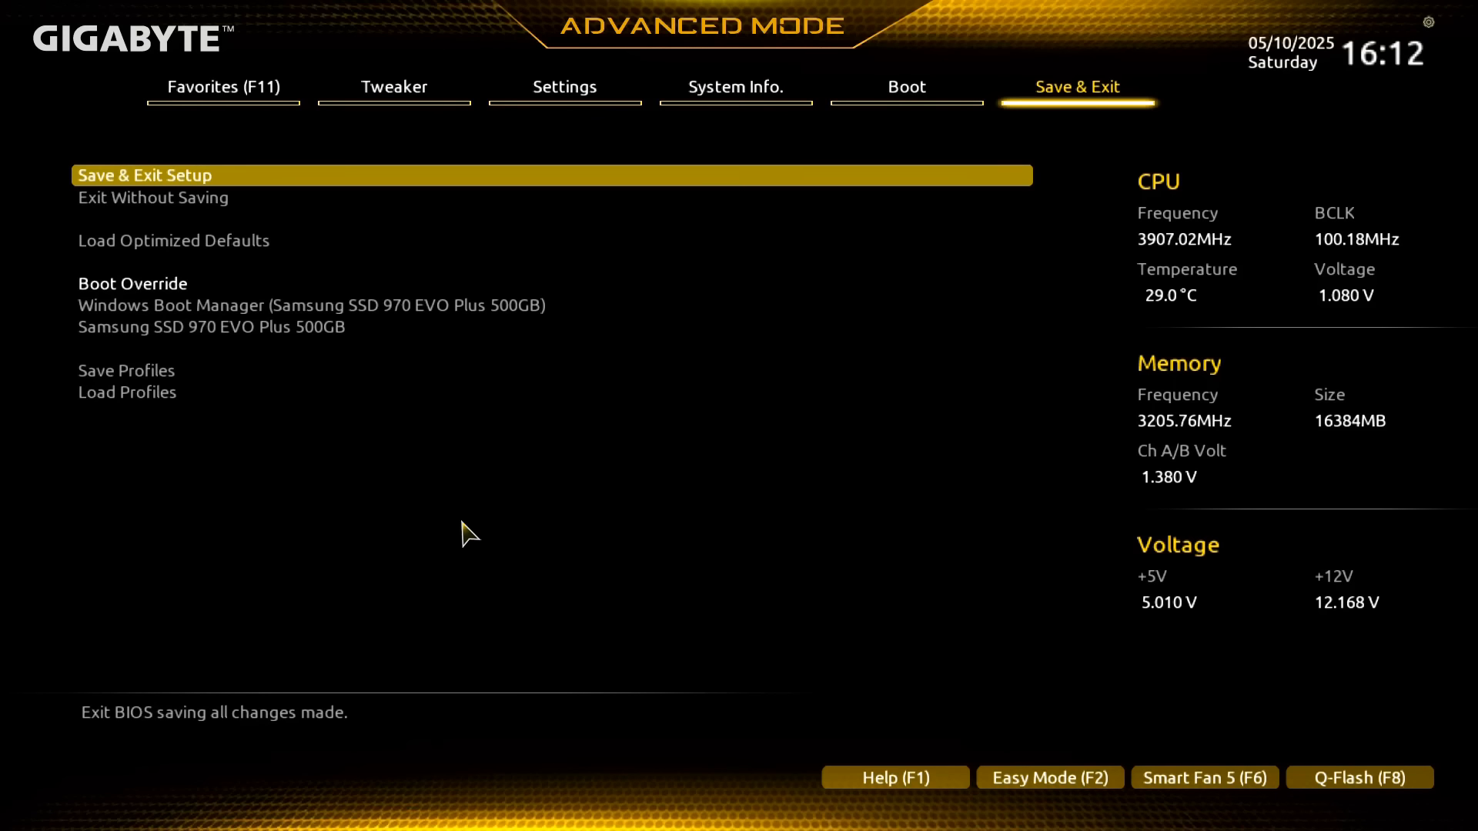
key("Return")
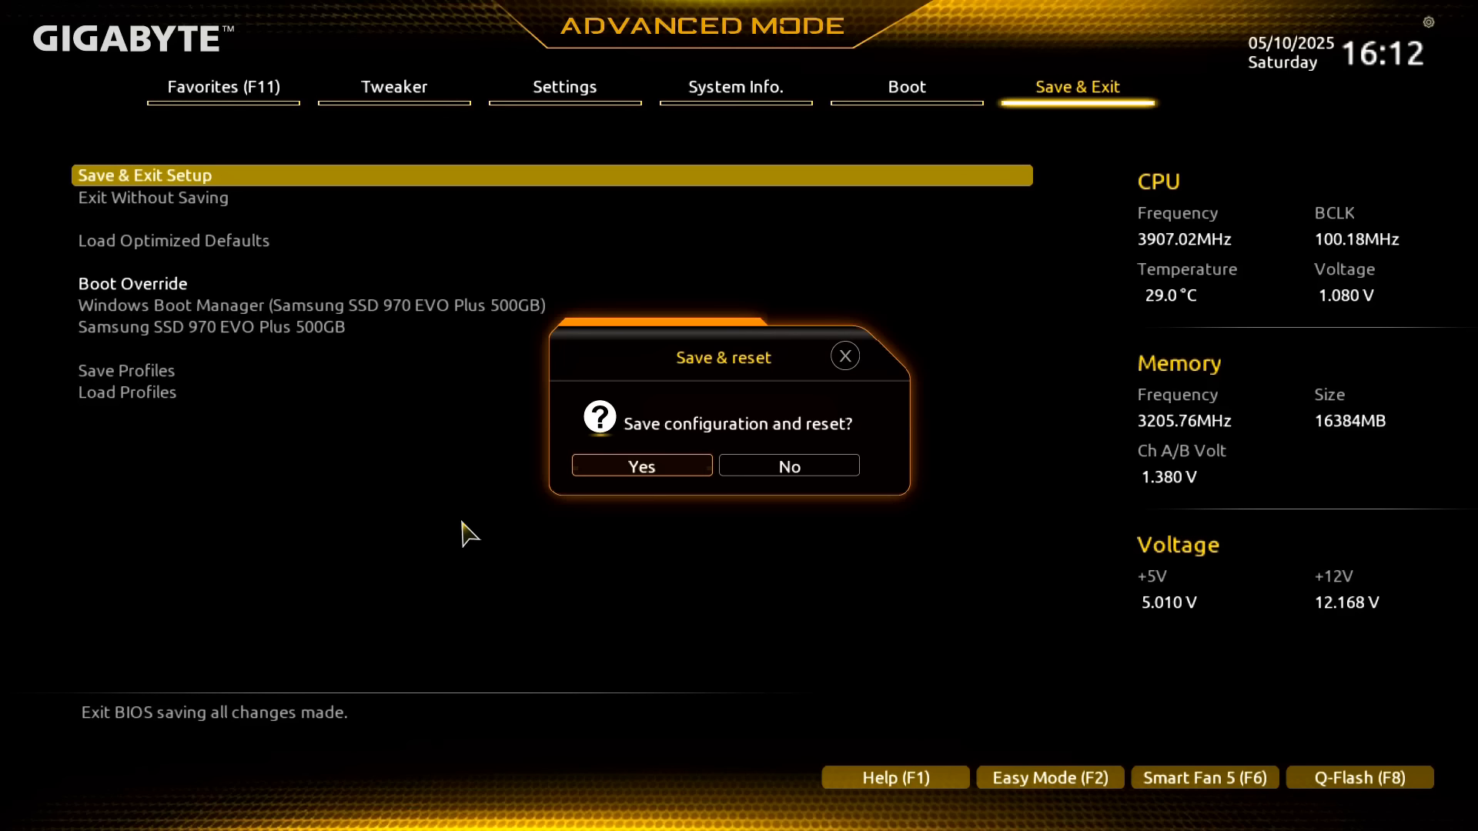
key("Return")
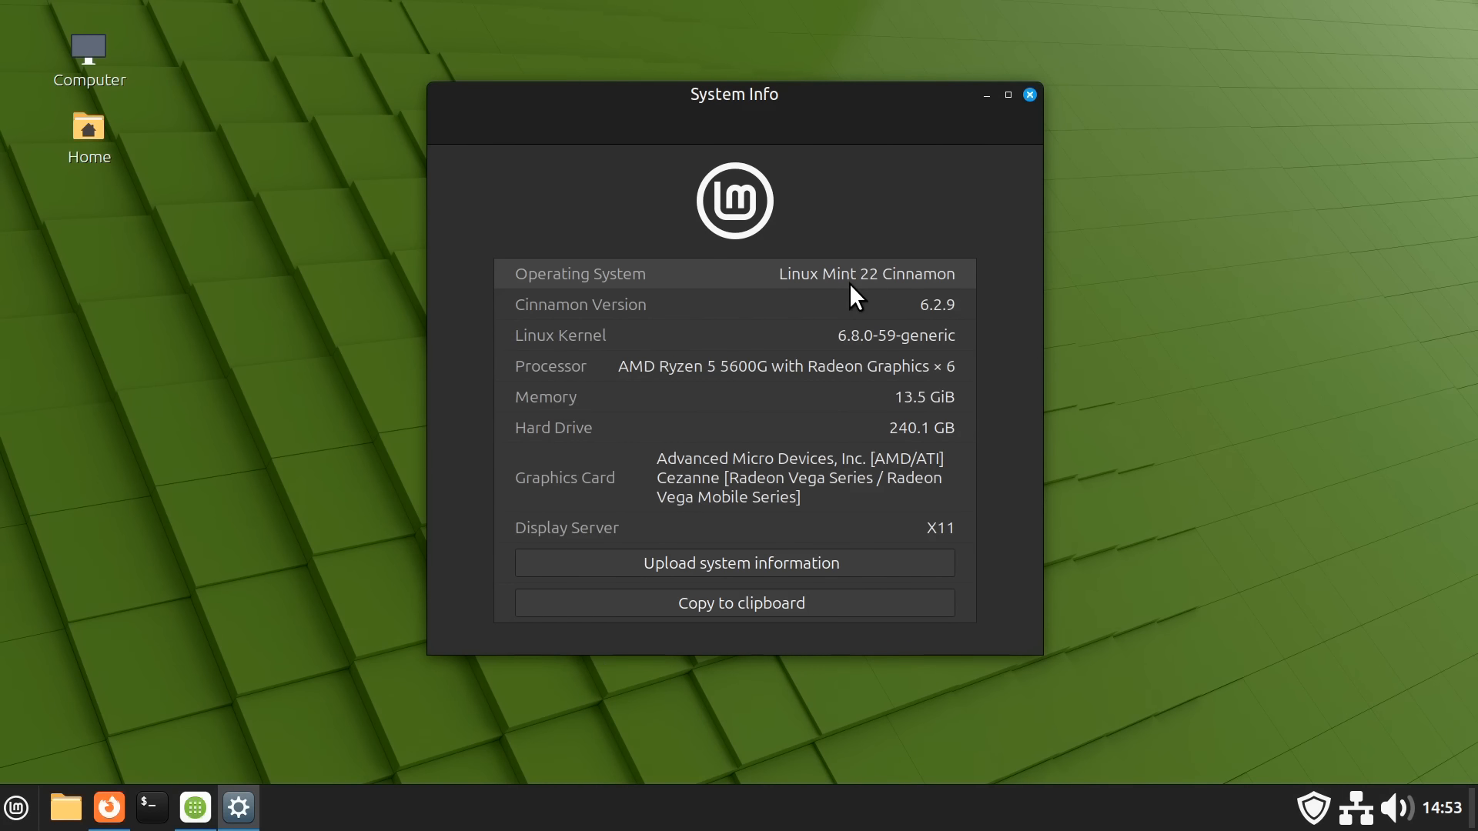
Close the System Info window, then restore and close Firefox
left_click(1028, 95)
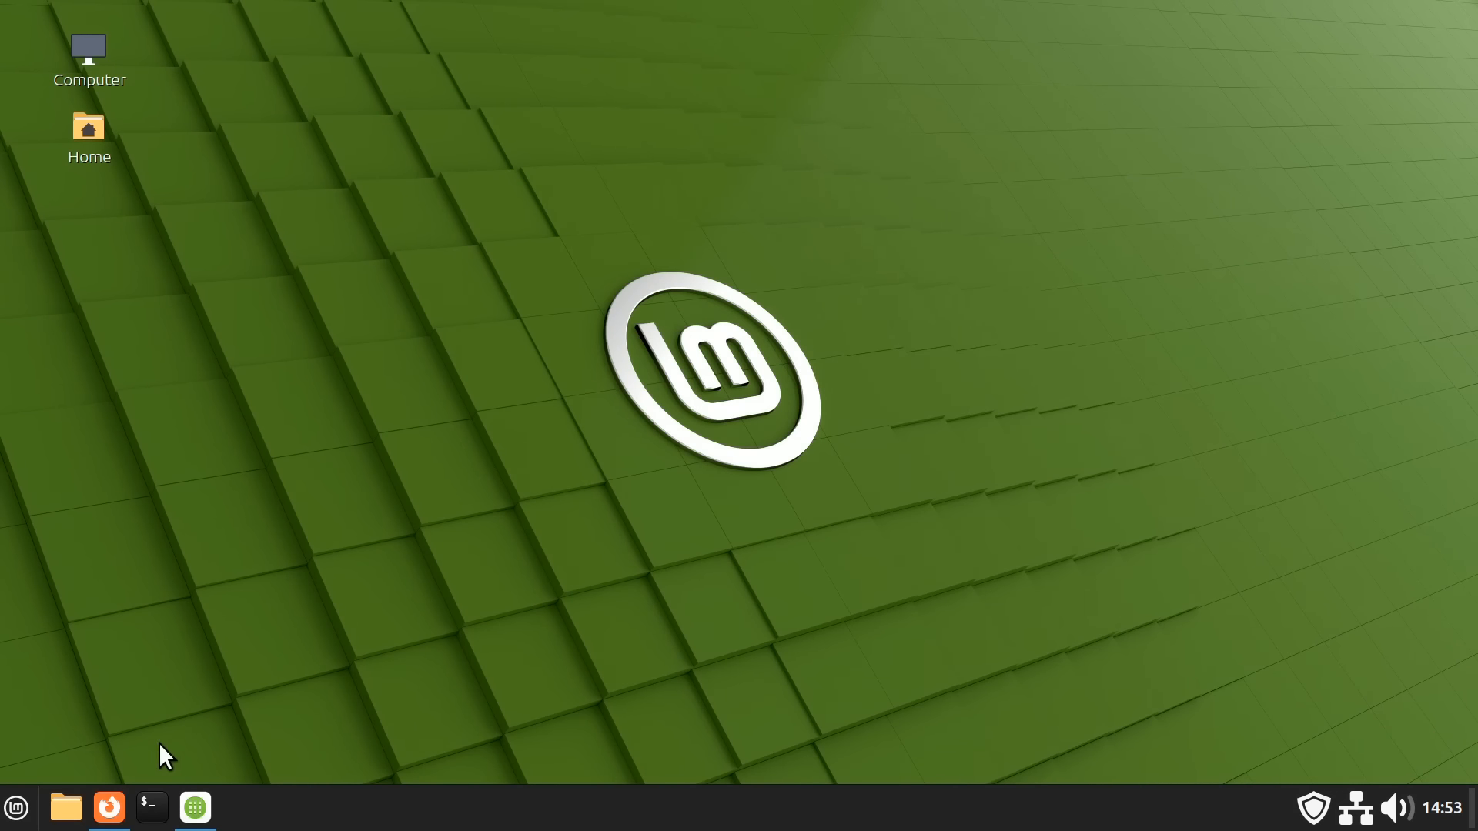
left_click(114, 805)
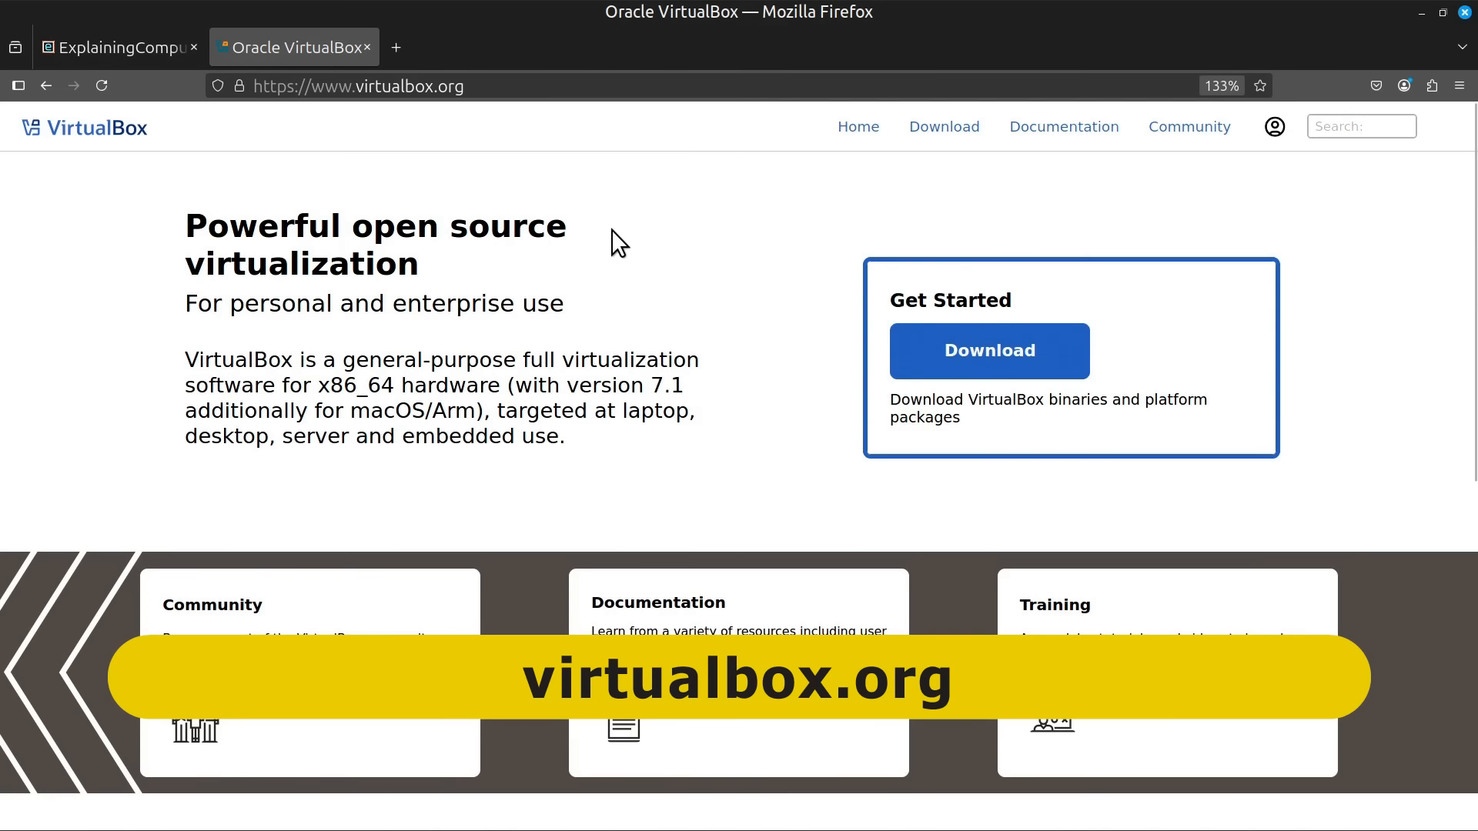
left_click(1464, 12)
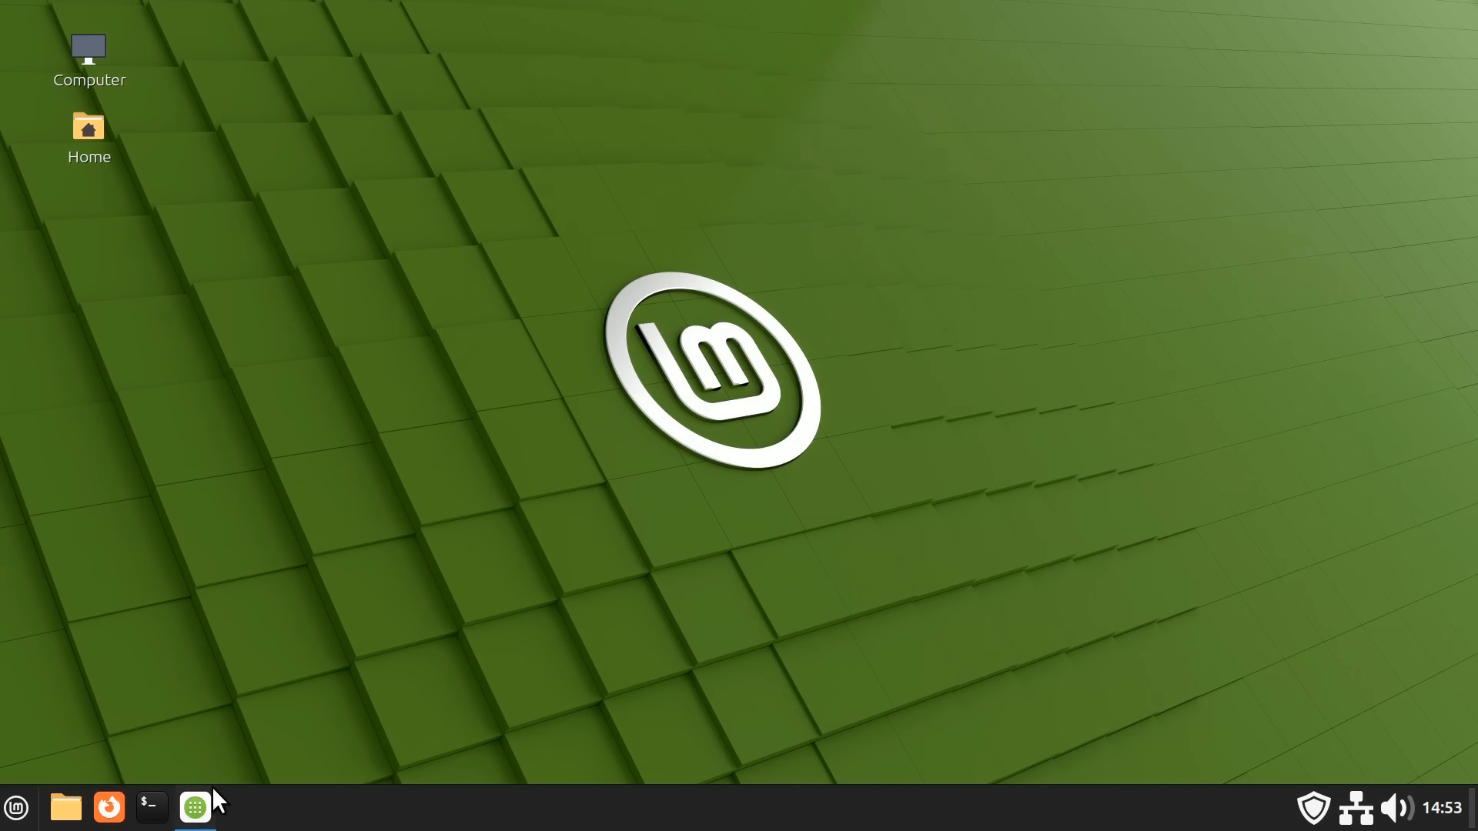
Install Virtualbox (base) with its extra packages, authorizing with the account password
left_click(201, 800)
type("Virtualbox")
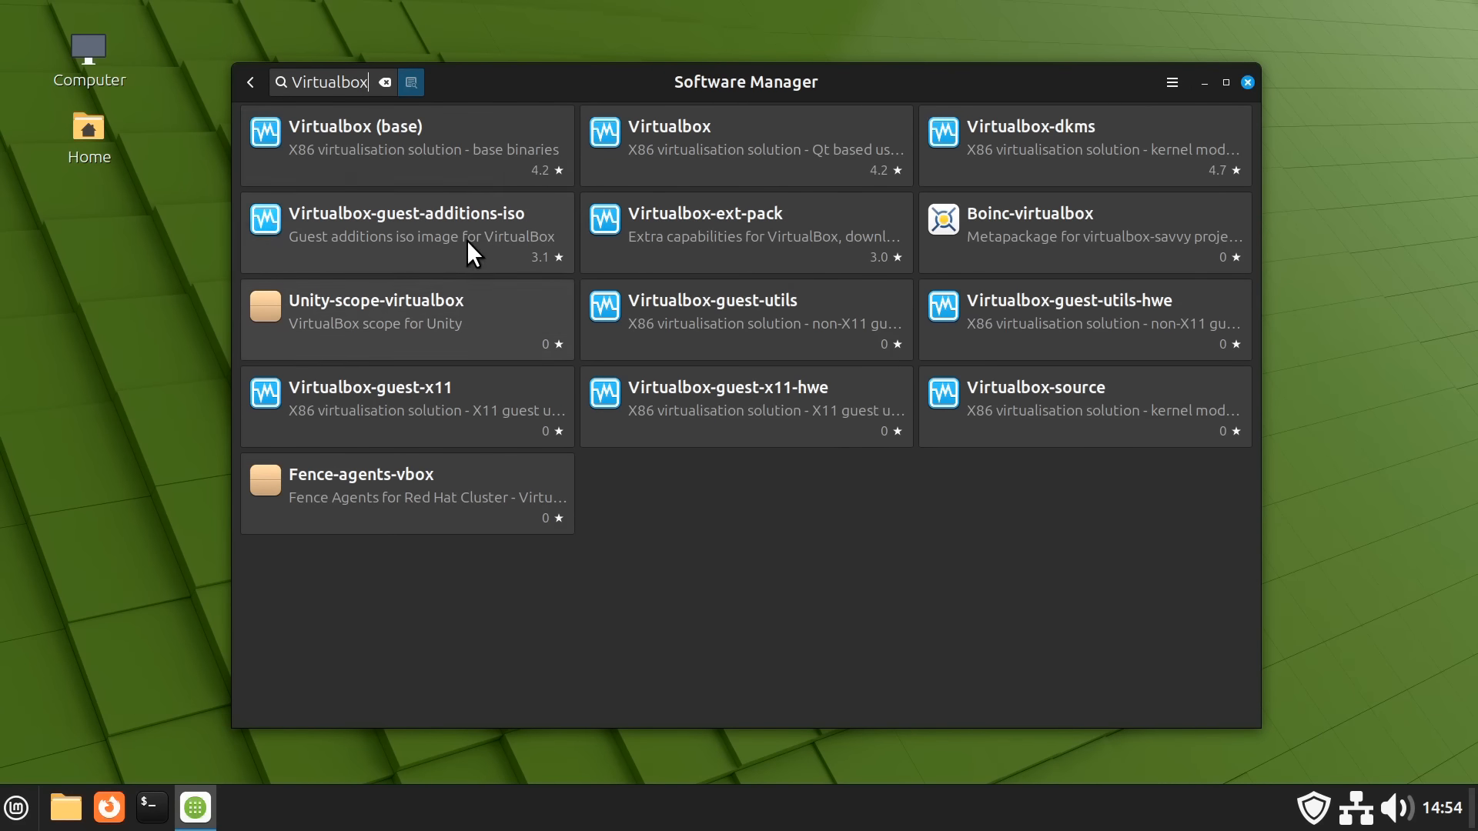
left_click(414, 129)
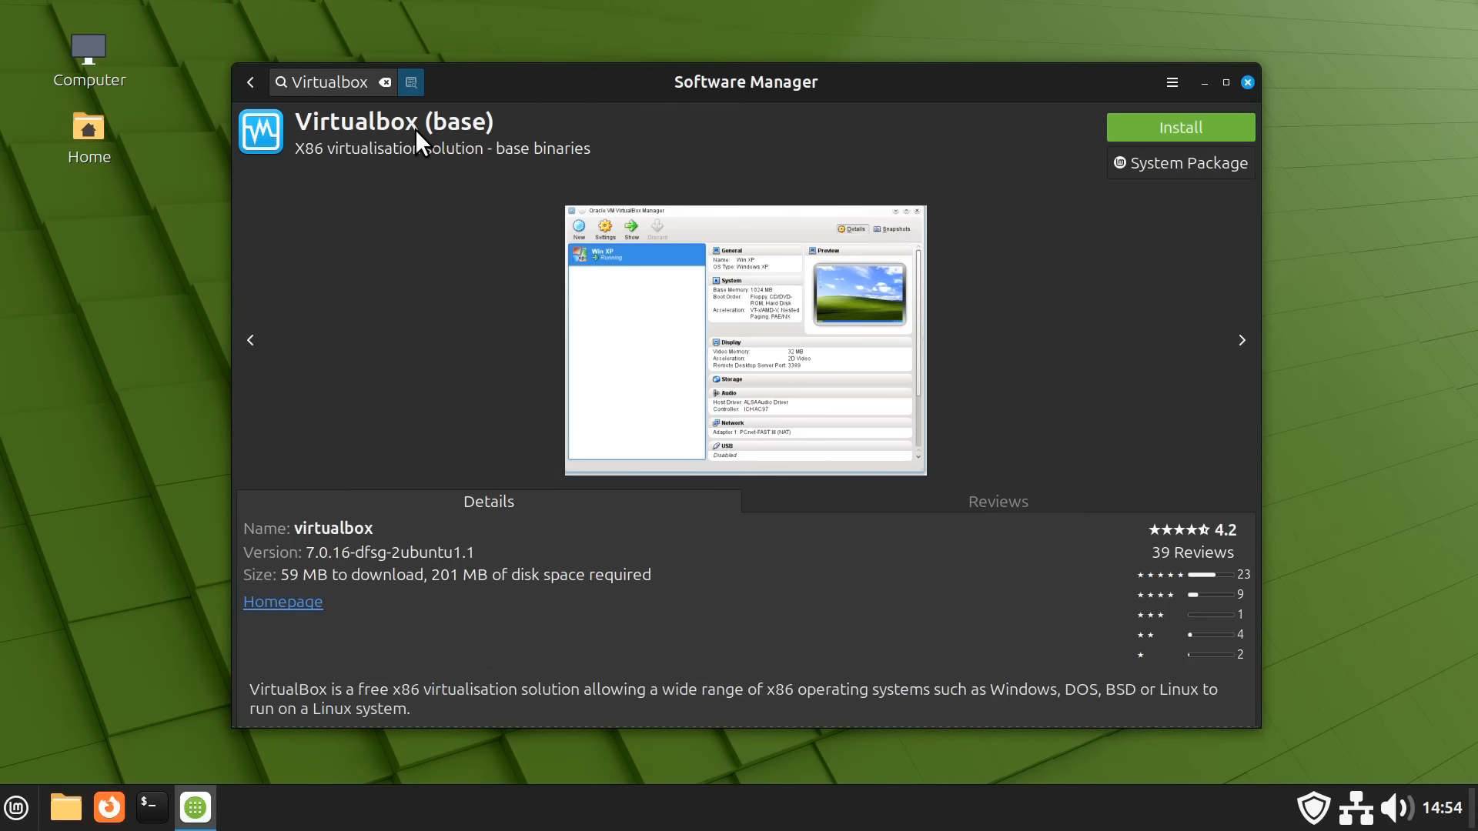
left_click(1153, 128)
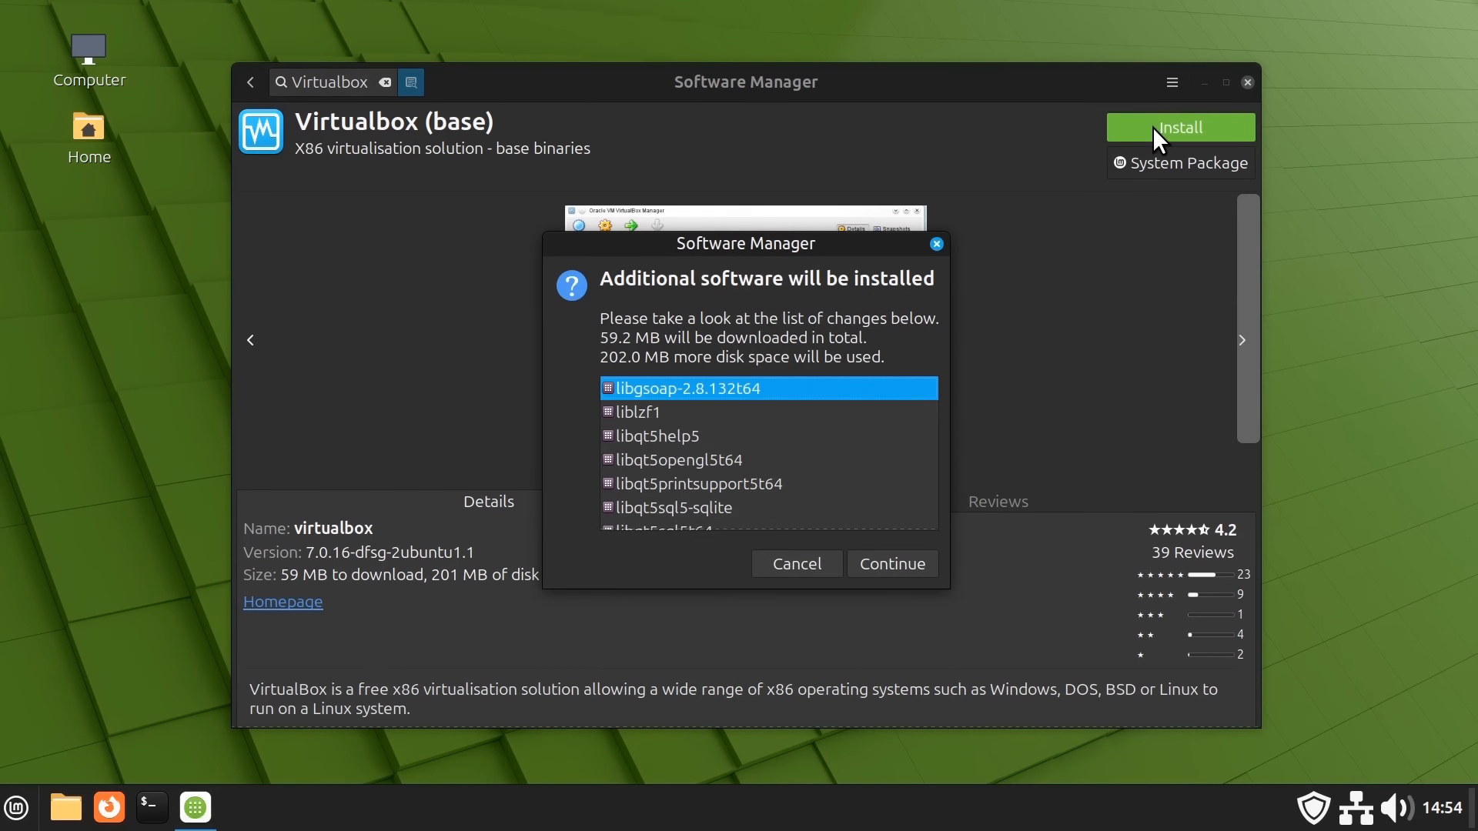
left_click(887, 557)
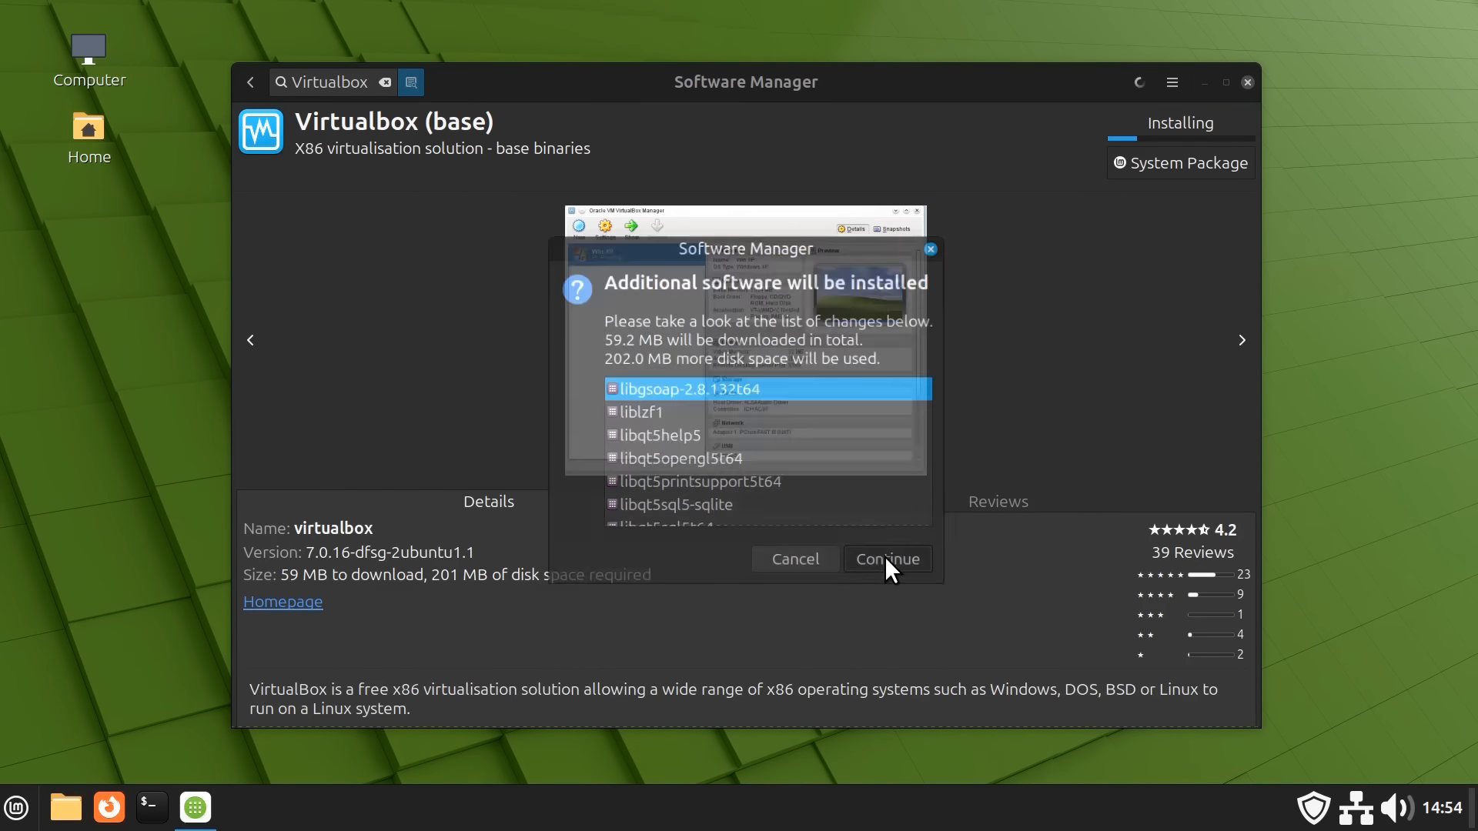
type("••••••••••")
key("Return")
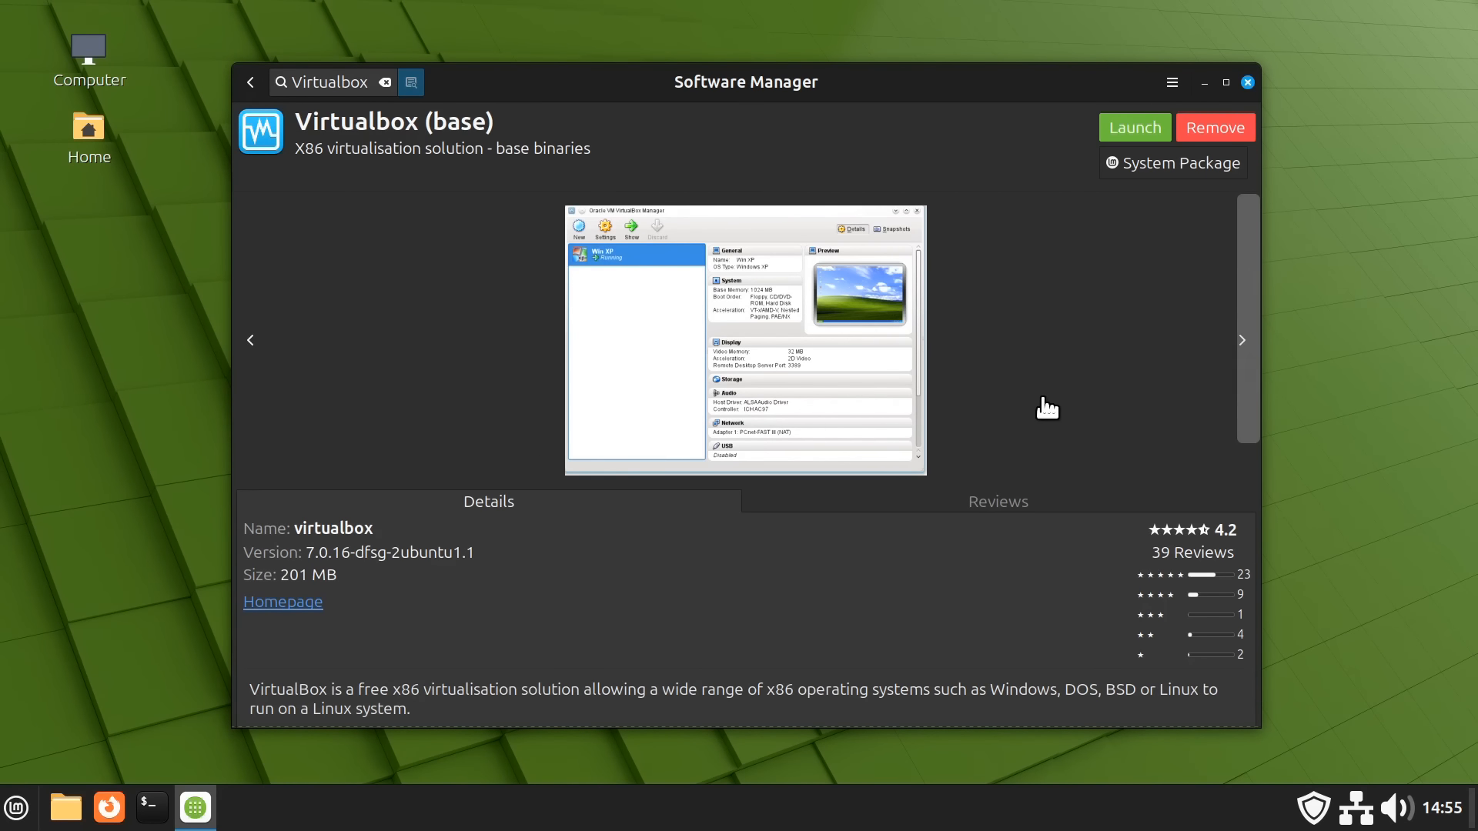
left_click(244, 82)
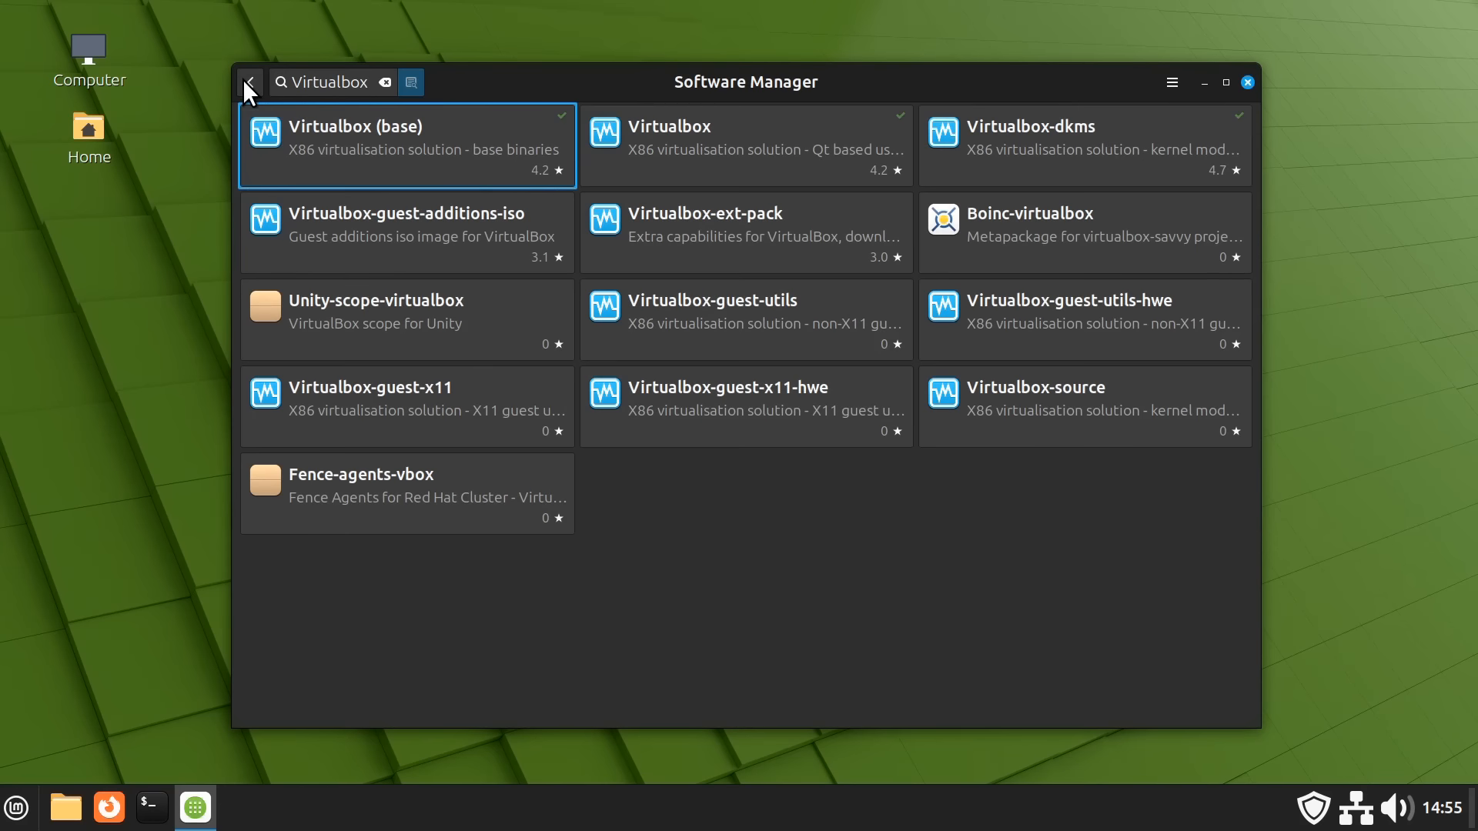
Install the Virtualbox-guest-additions-iso package and return to the search results
left_click(410, 231)
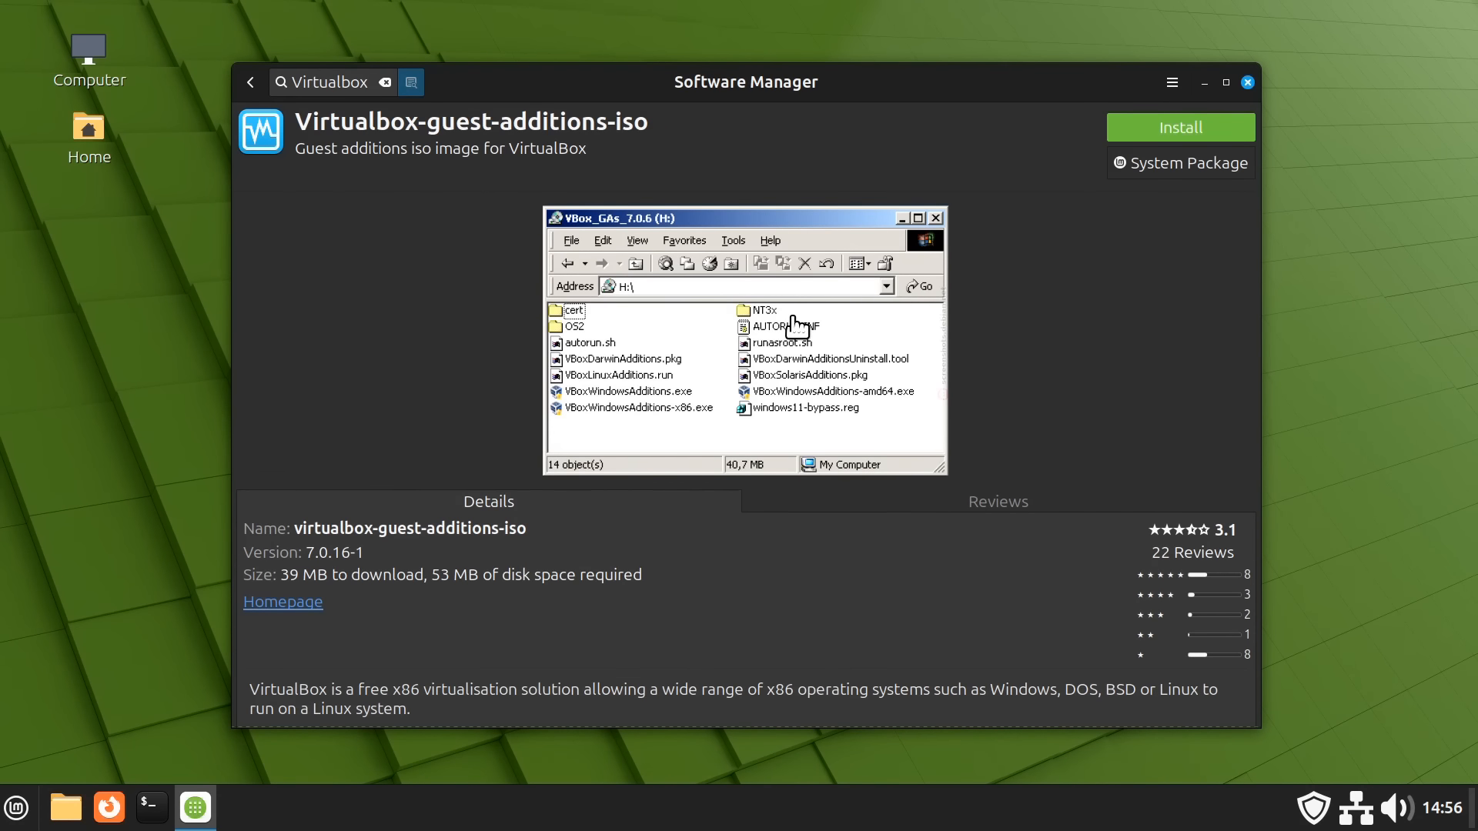
left_click(1160, 128)
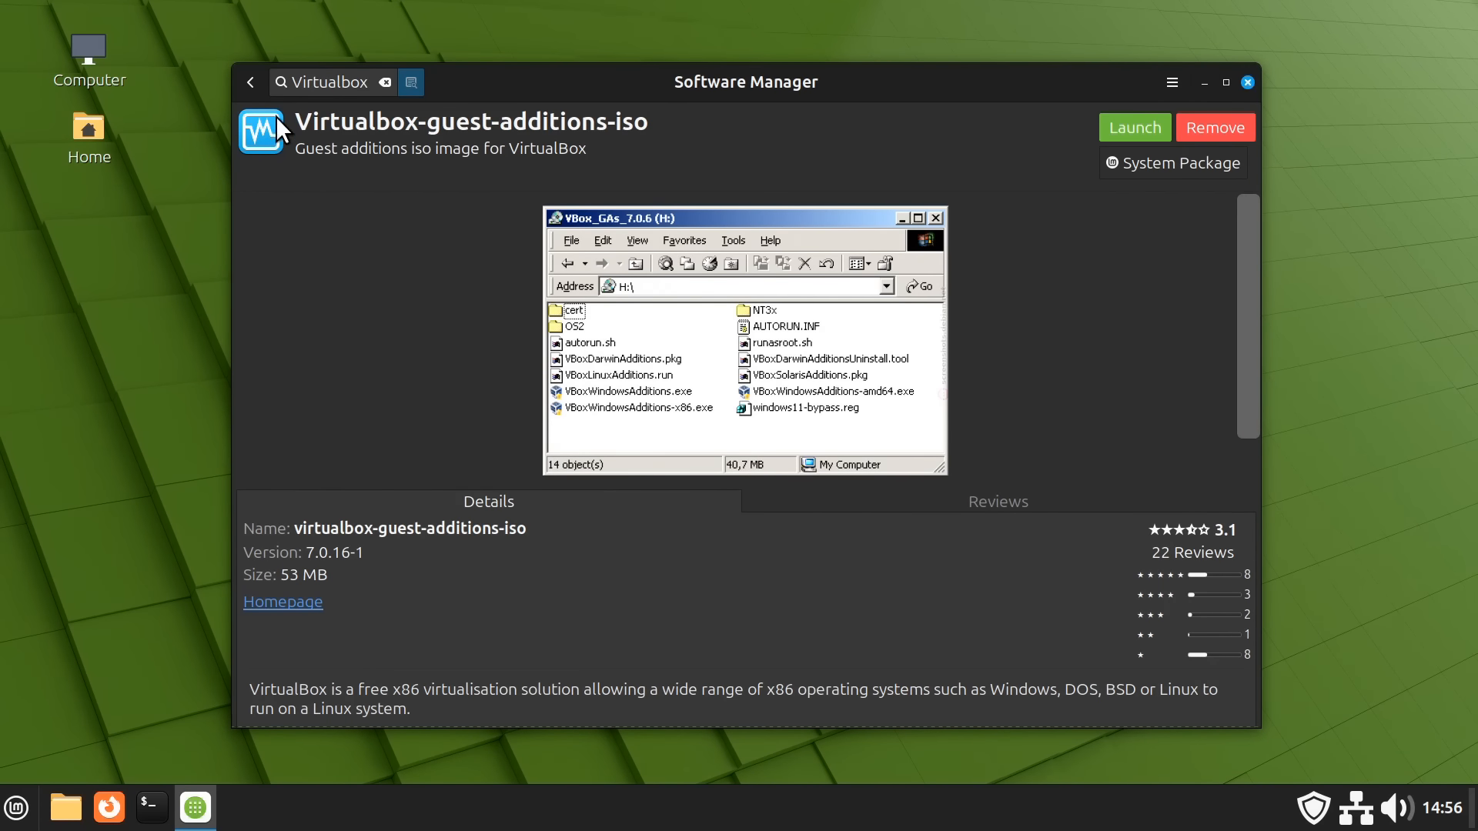
left_click(249, 83)
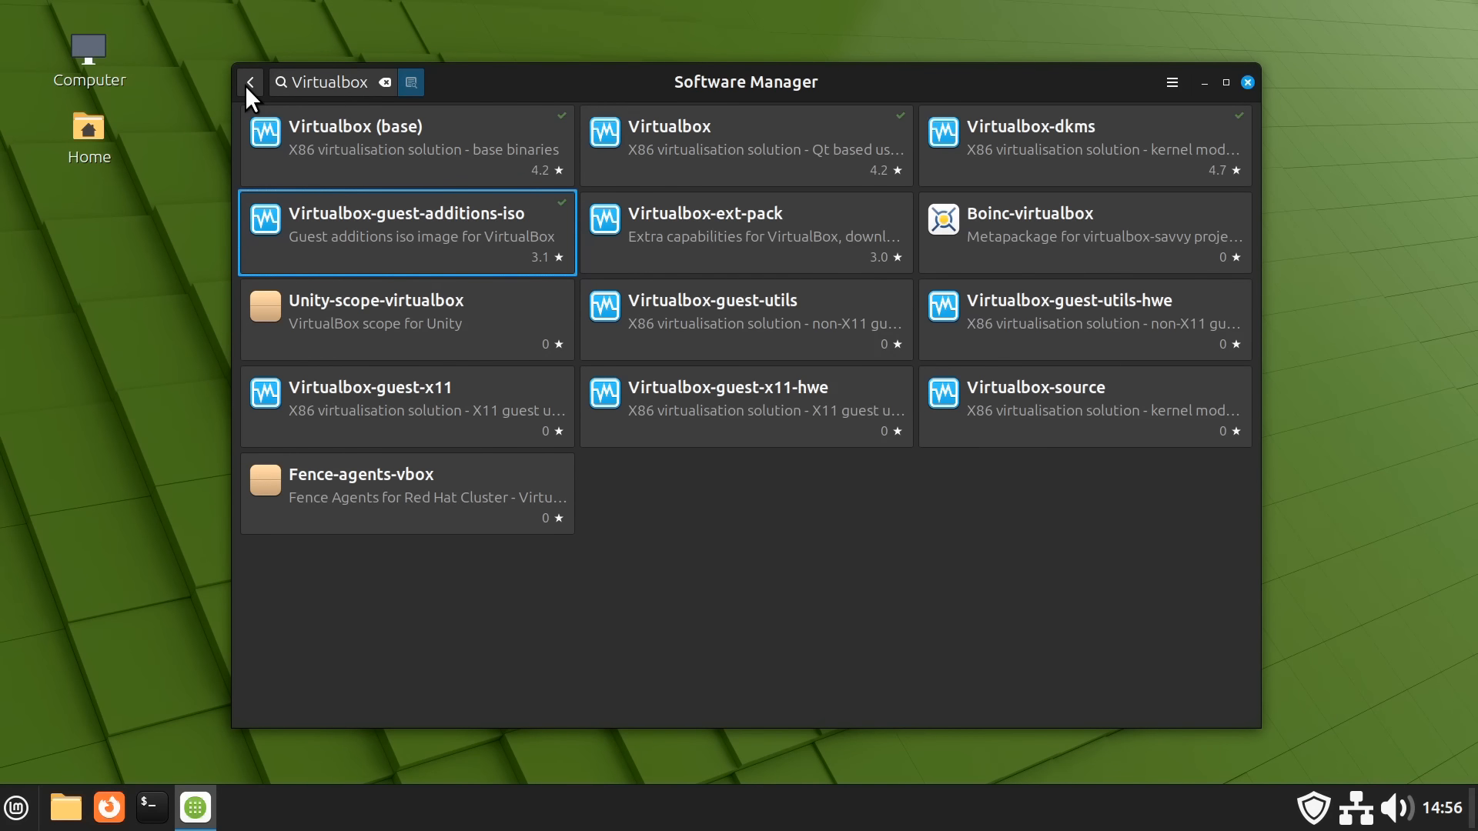
Install Virtualbox-ext-pack, accepting the VirtualBox PUEL licence
left_click(689, 224)
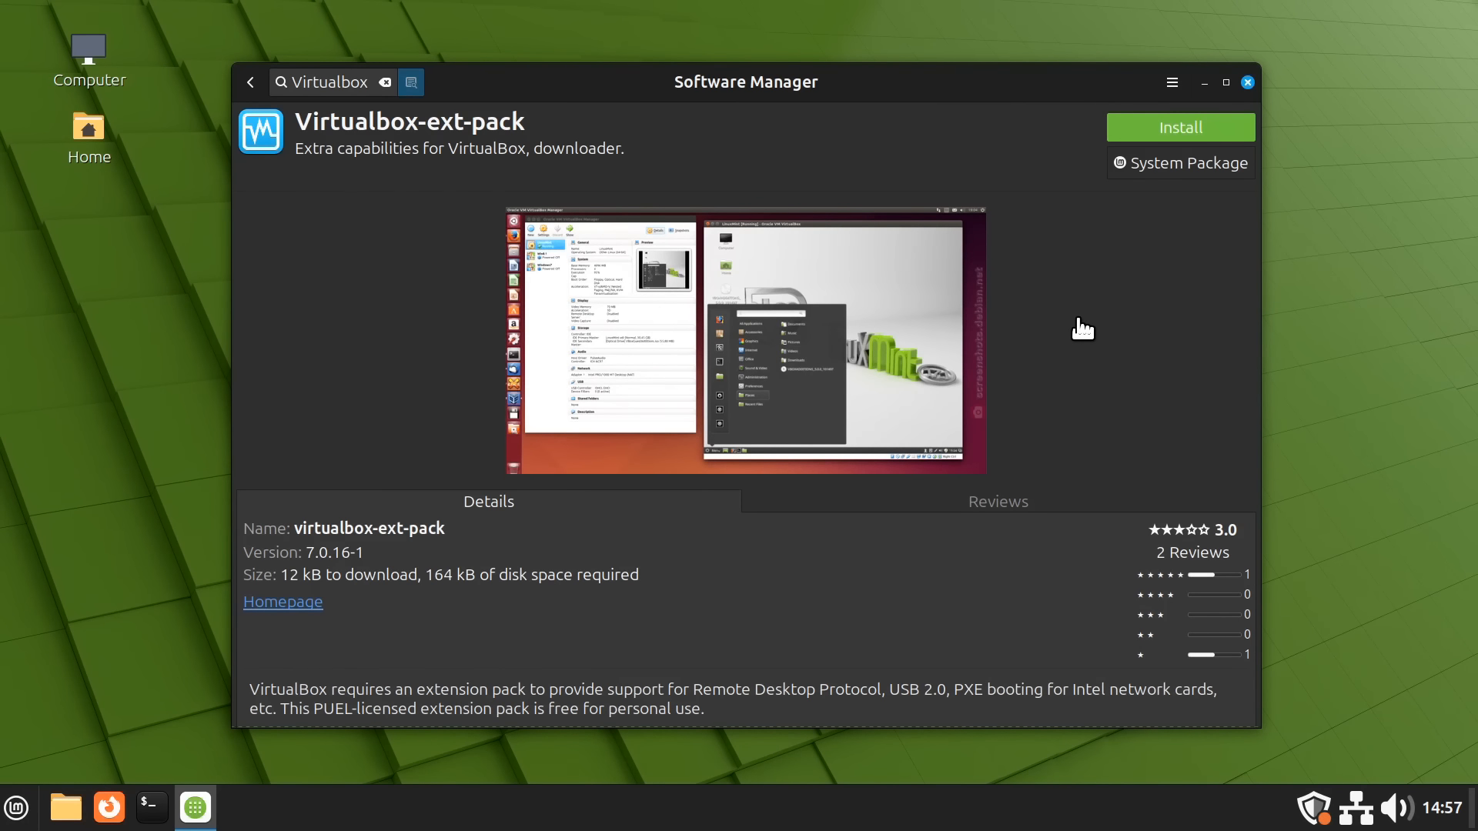
left_click(1167, 128)
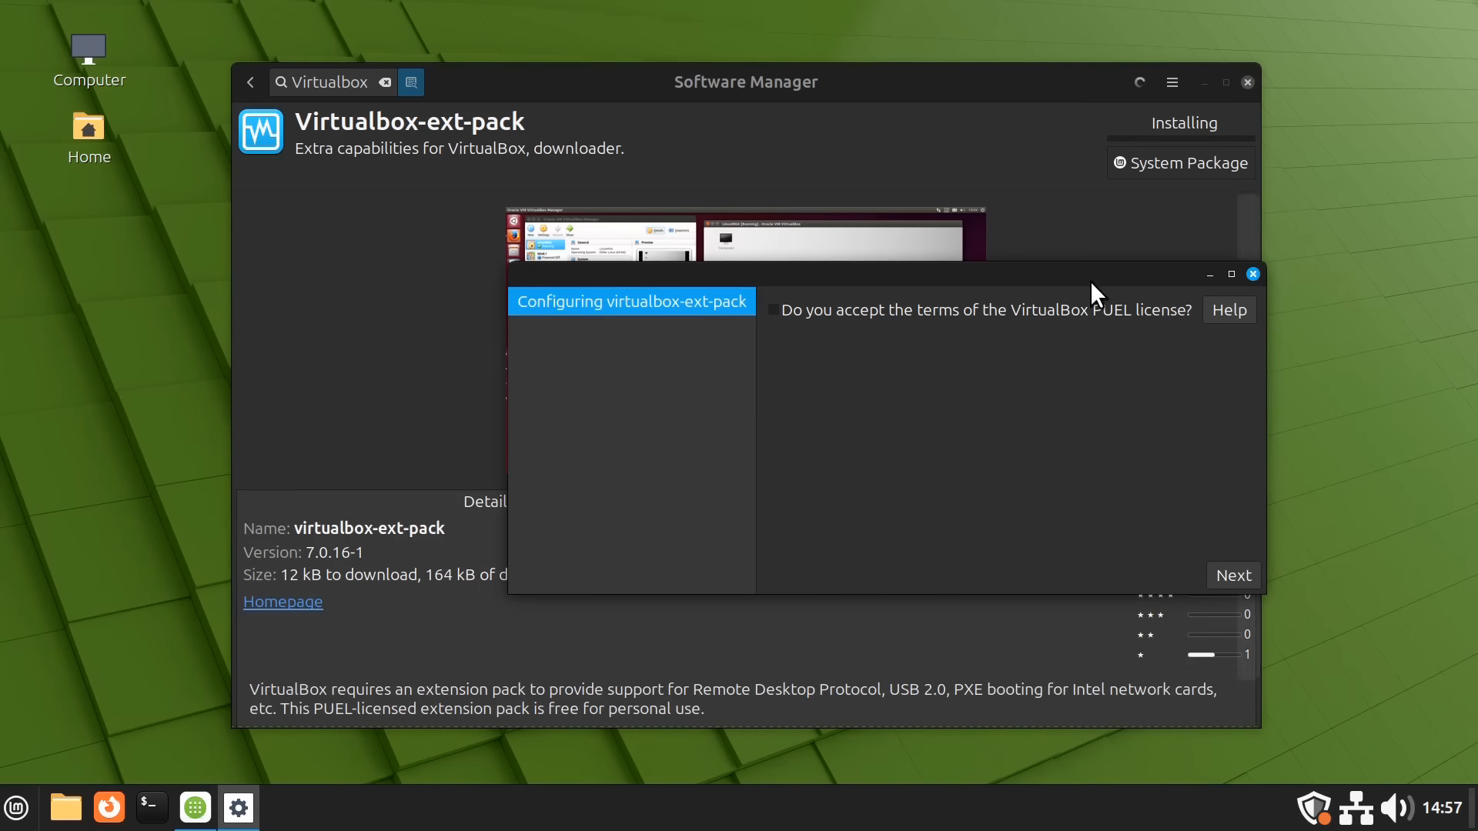
left_click(773, 309)
left_click(1229, 575)
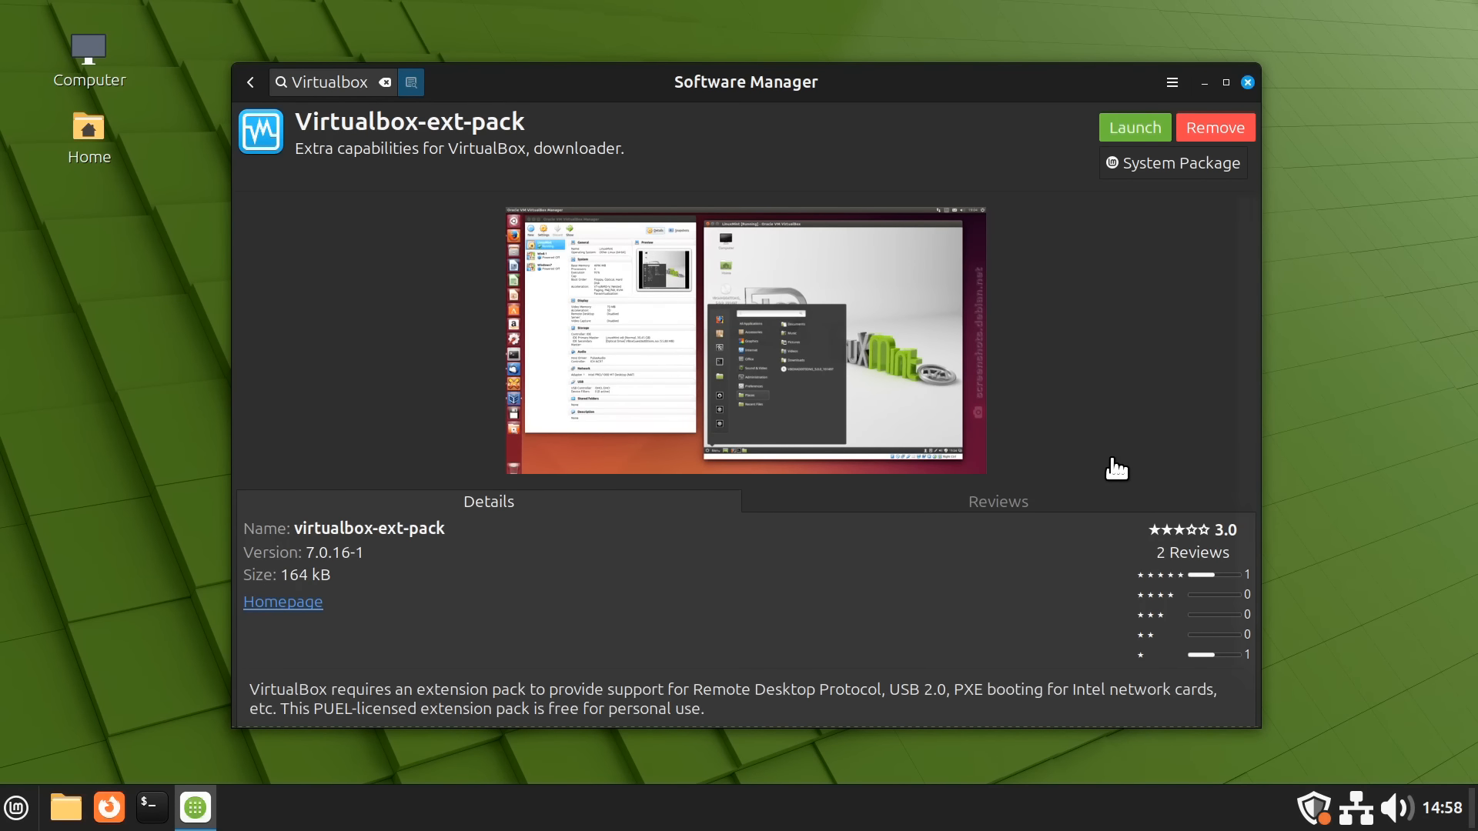
left_click(249, 84)
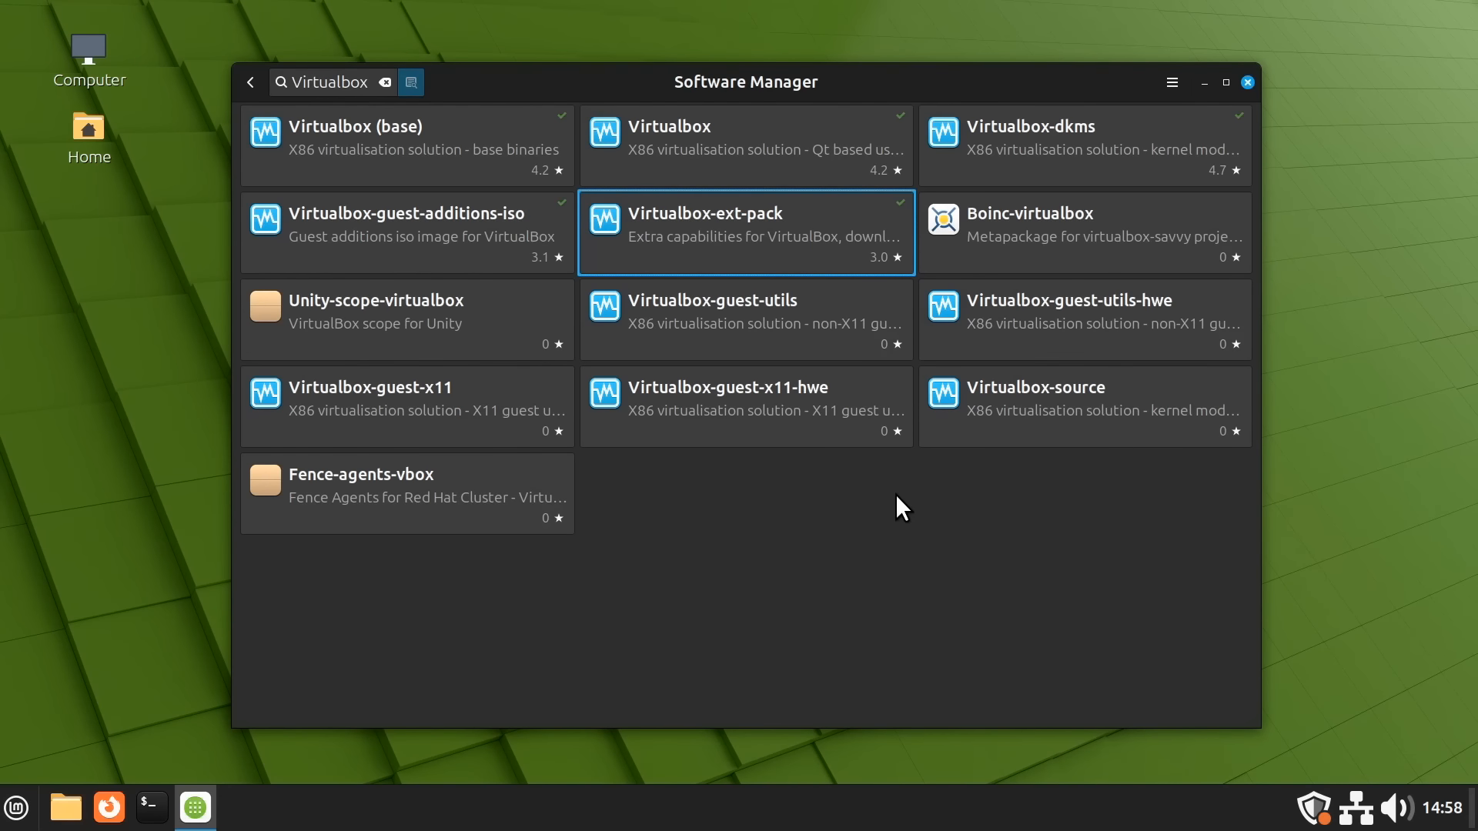
Close Software Manager and launch VirtualBox from the Administration menu
left_click(1248, 82)
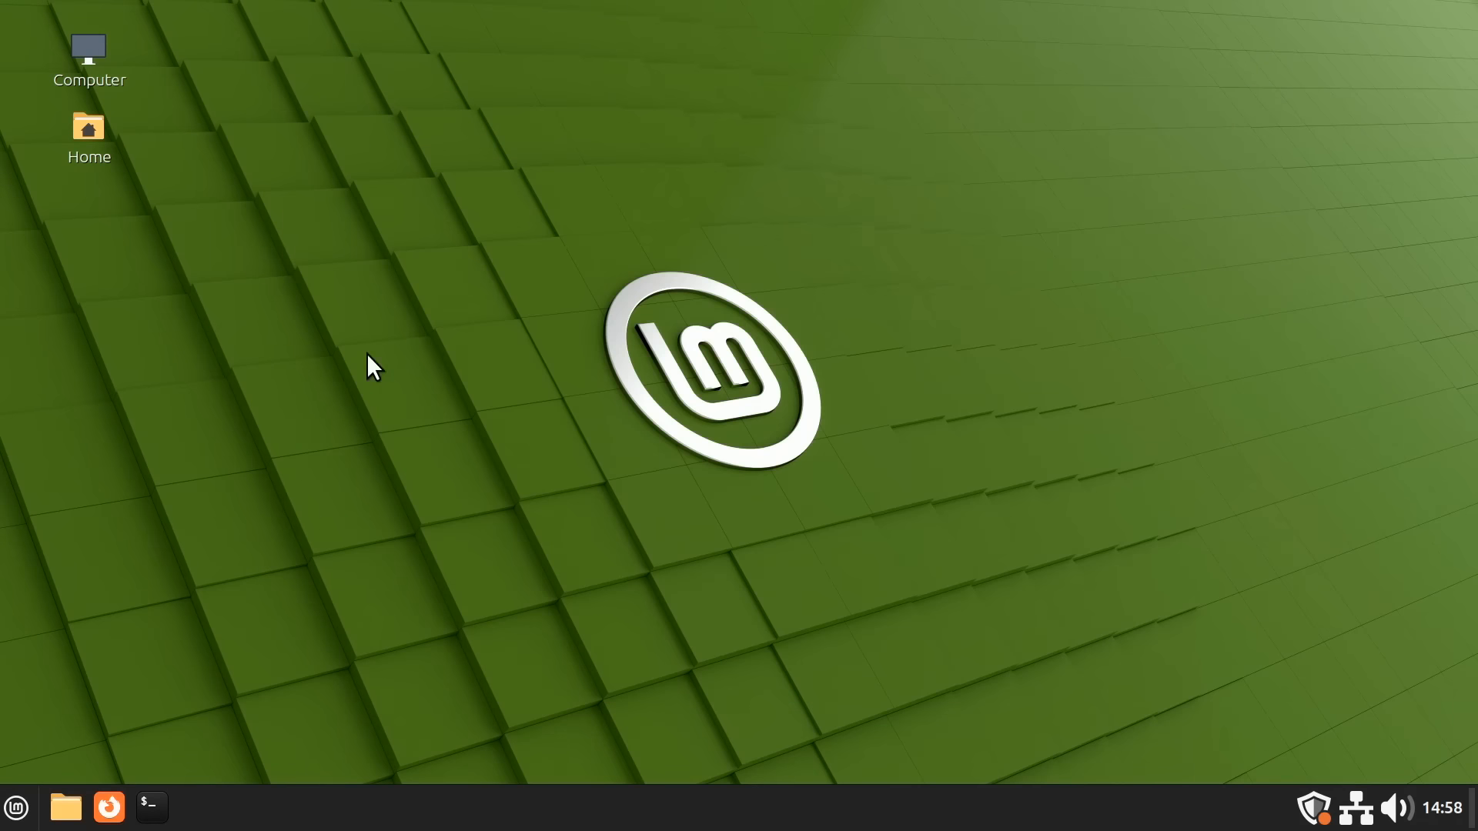
left_click(18, 805)
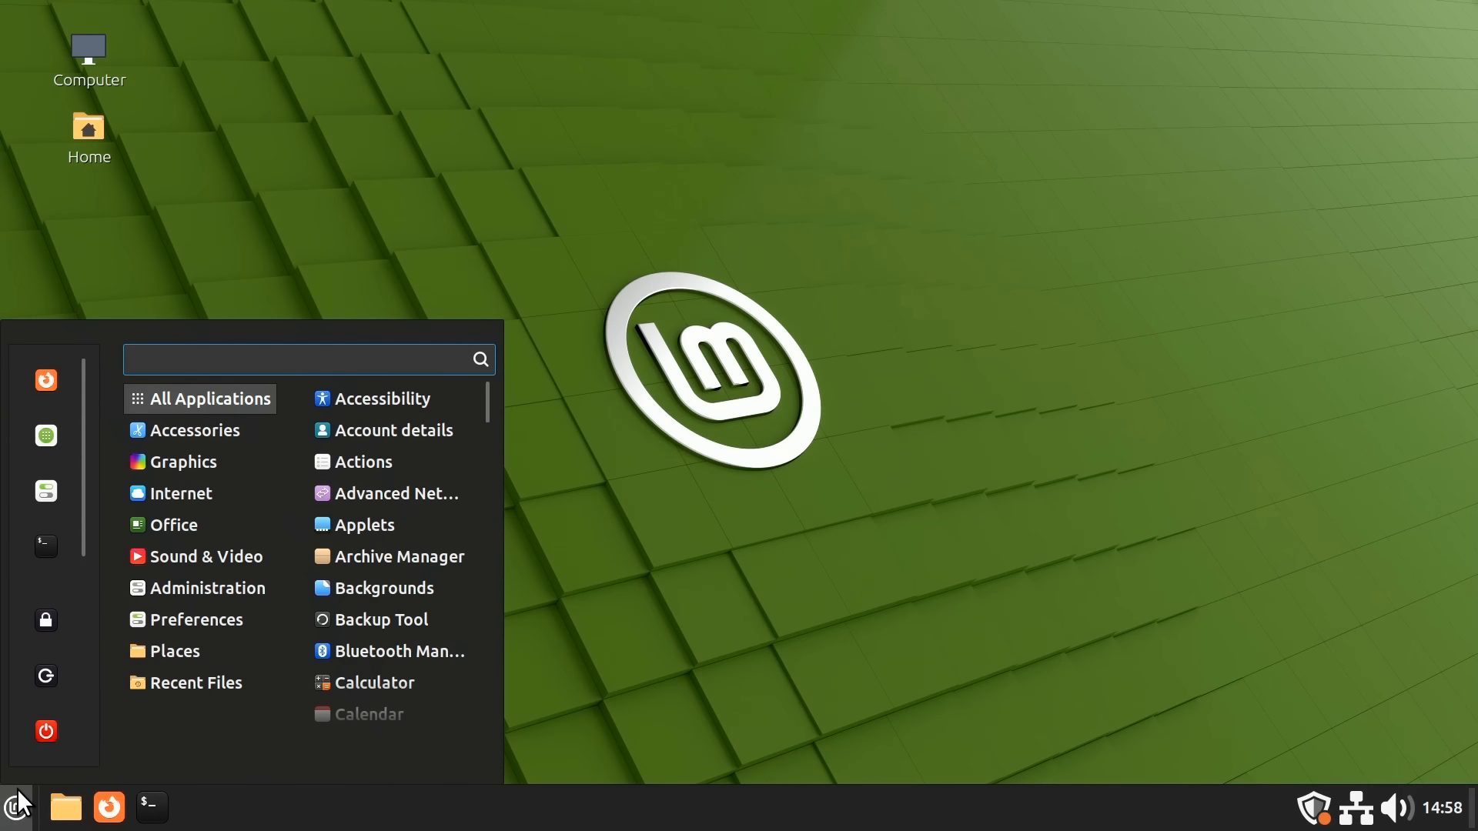
mouse_move(228, 593)
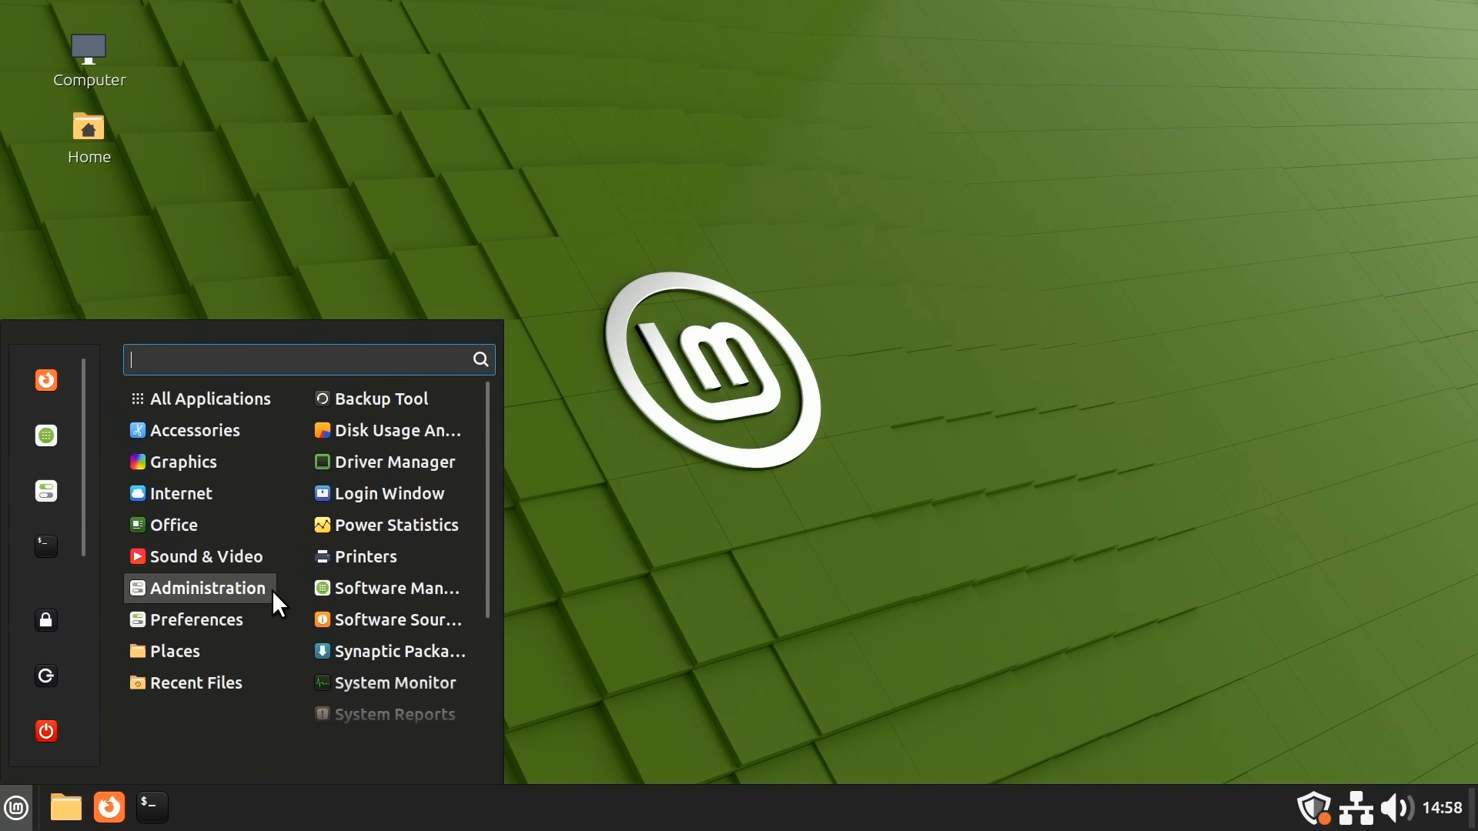
left_click_drag(487, 545, 501, 672)
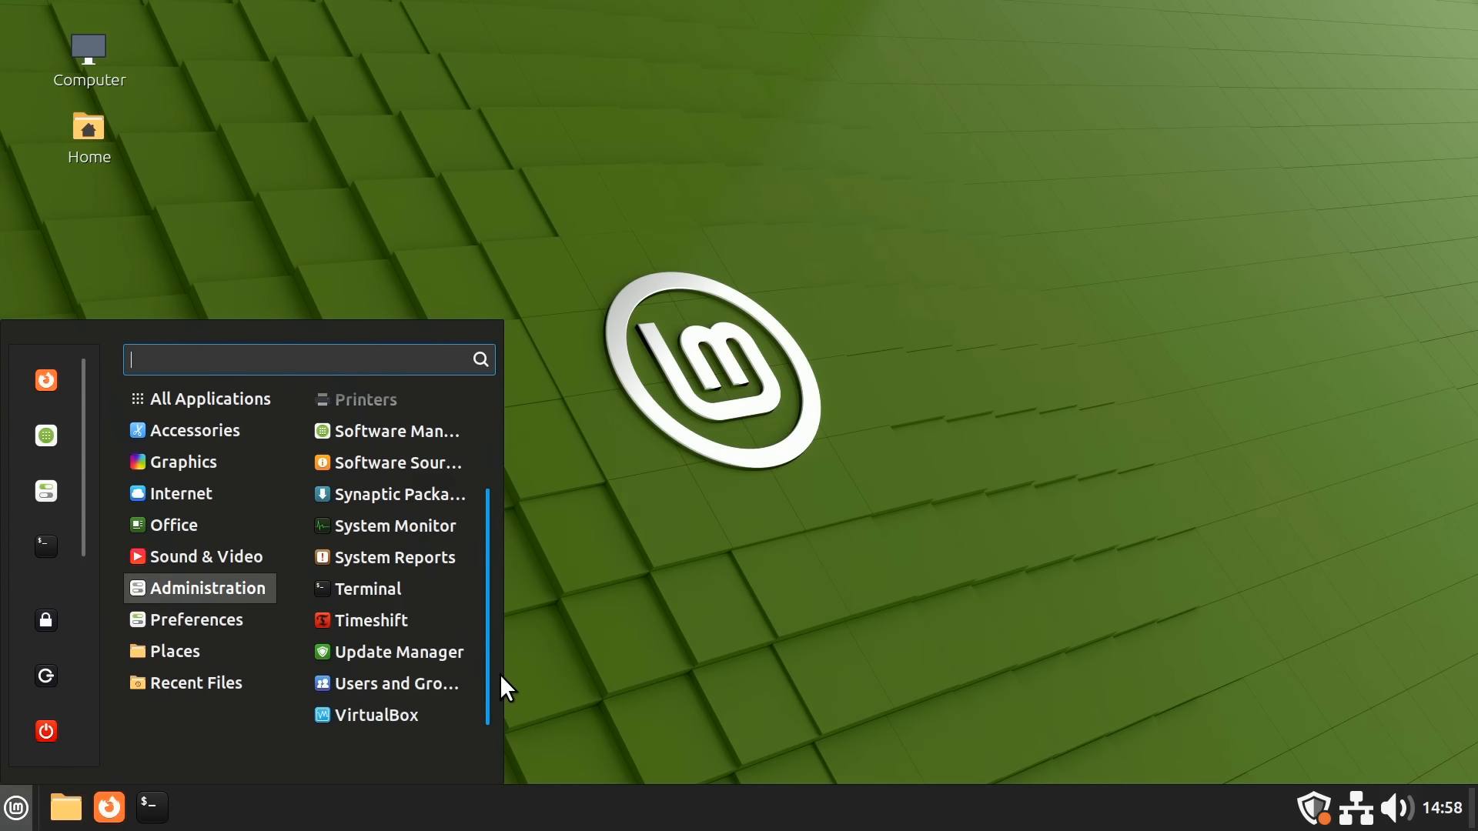
left_click(407, 715)
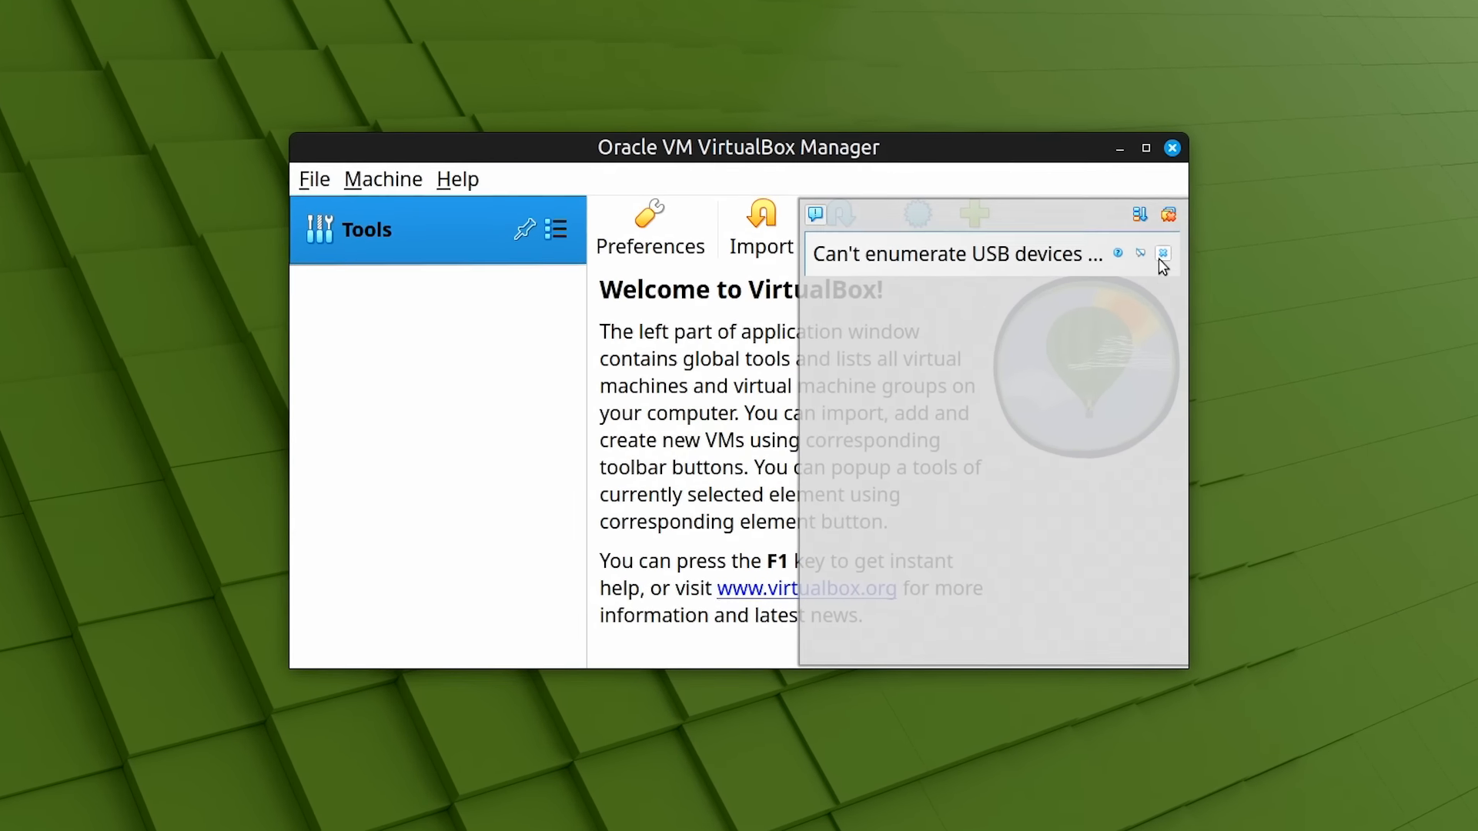
Dismiss the USB warning and check the Extension Pack is listed as active
left_click(1168, 217)
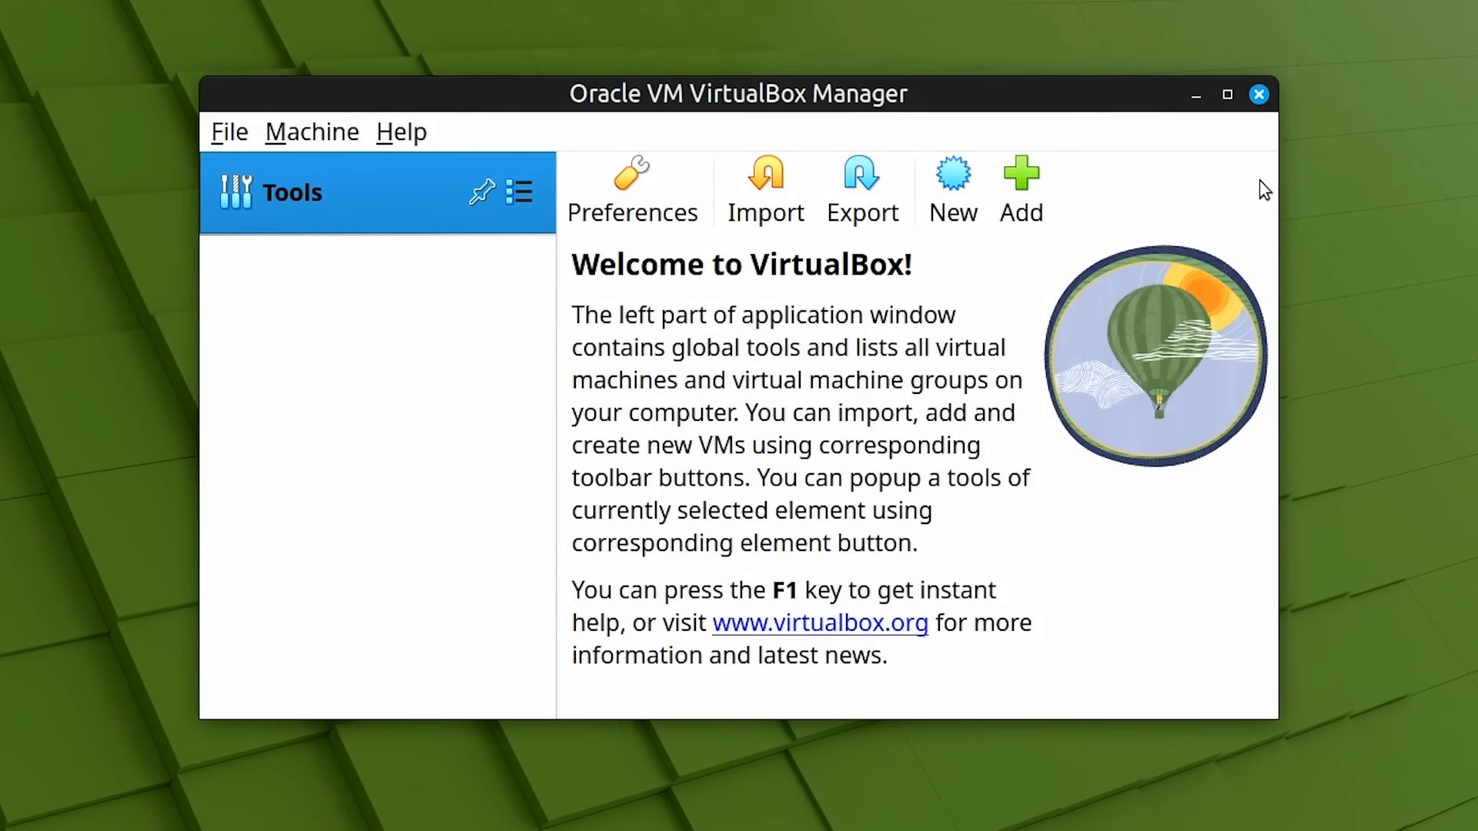
left_click(522, 192)
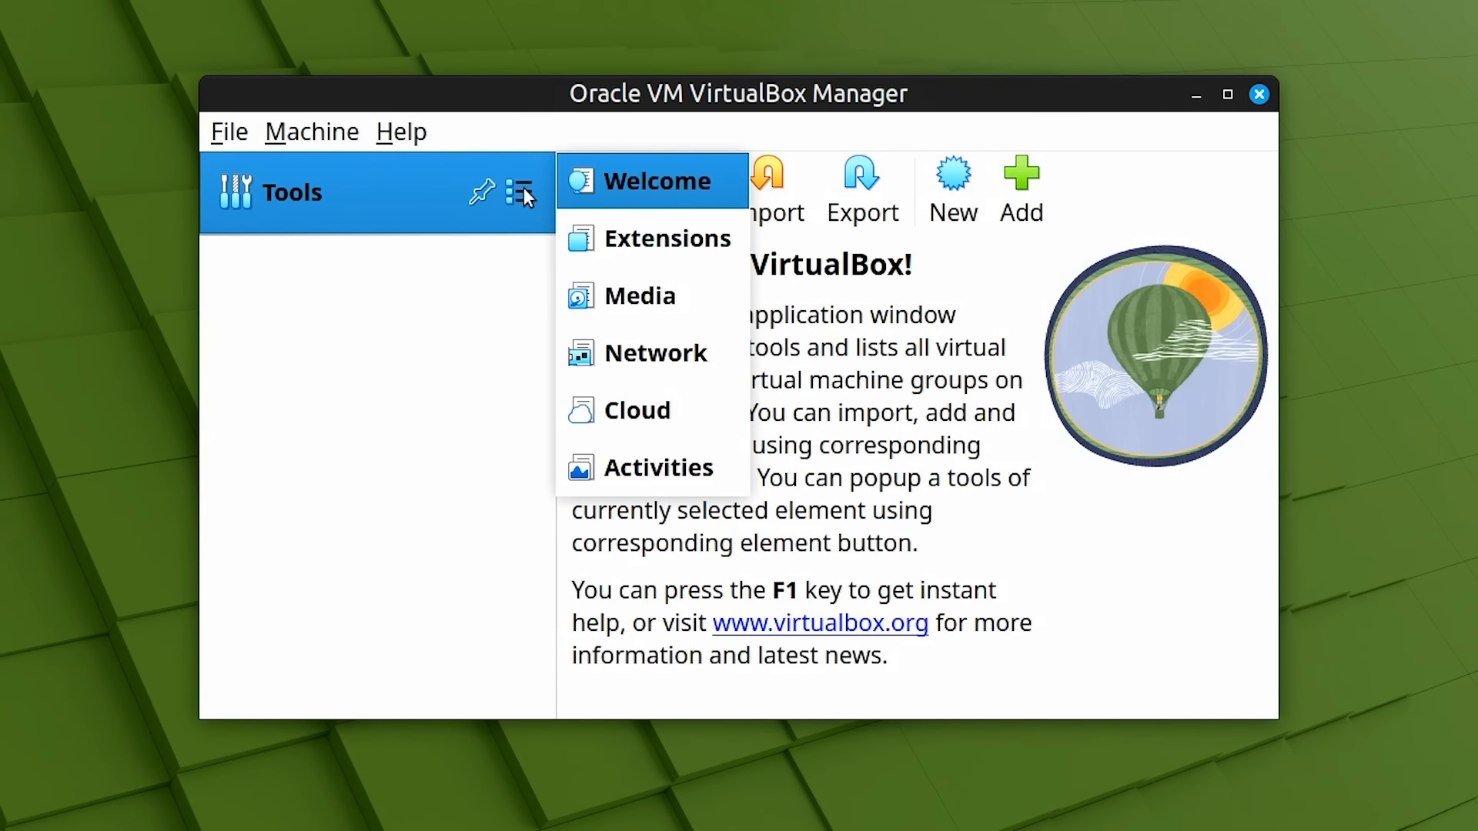
left_click(654, 241)
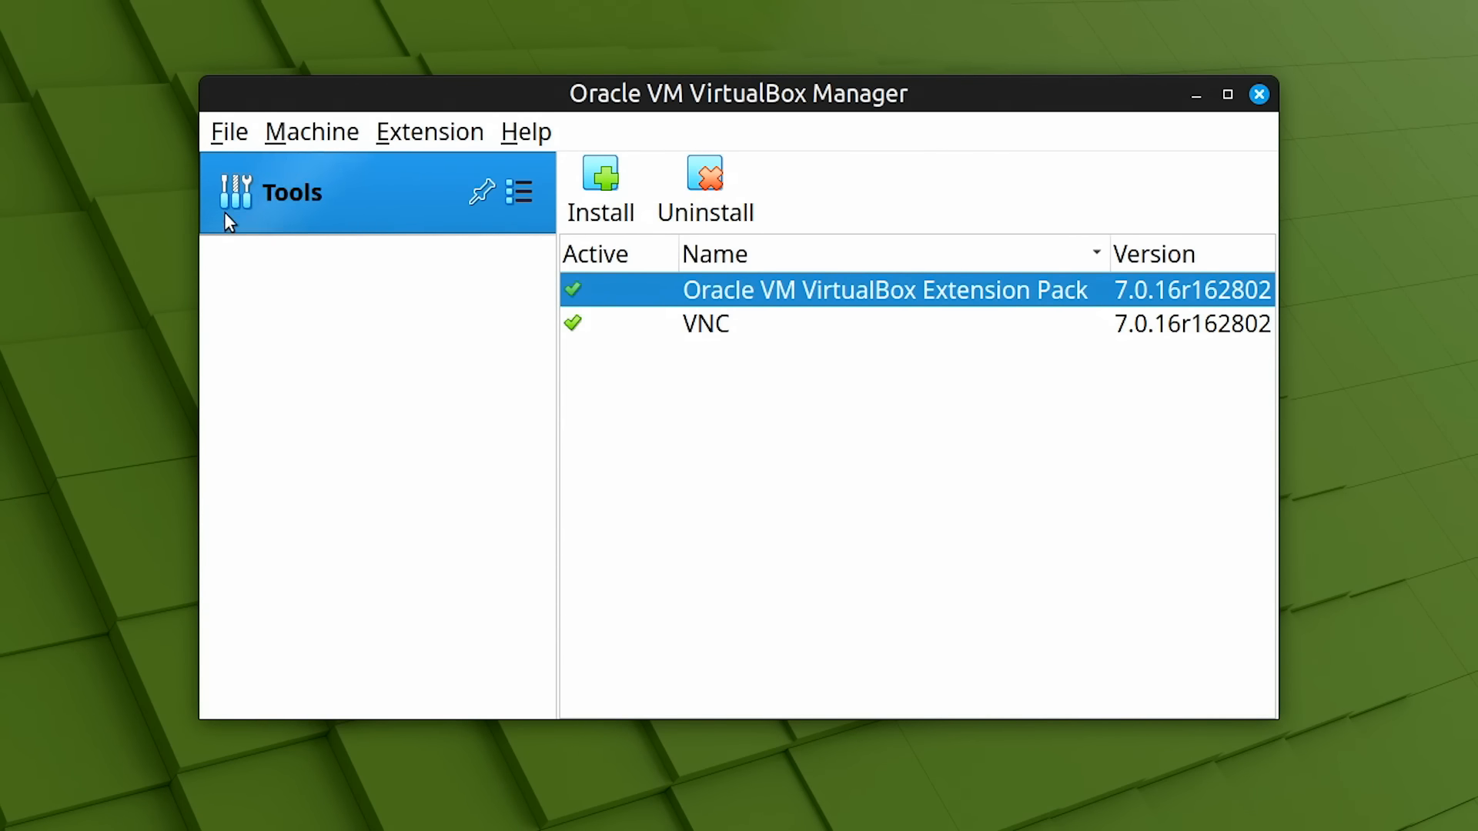
Open the global Preferences, close them with OK, and return to the Welcome page
left_click(227, 136)
left_click(243, 173)
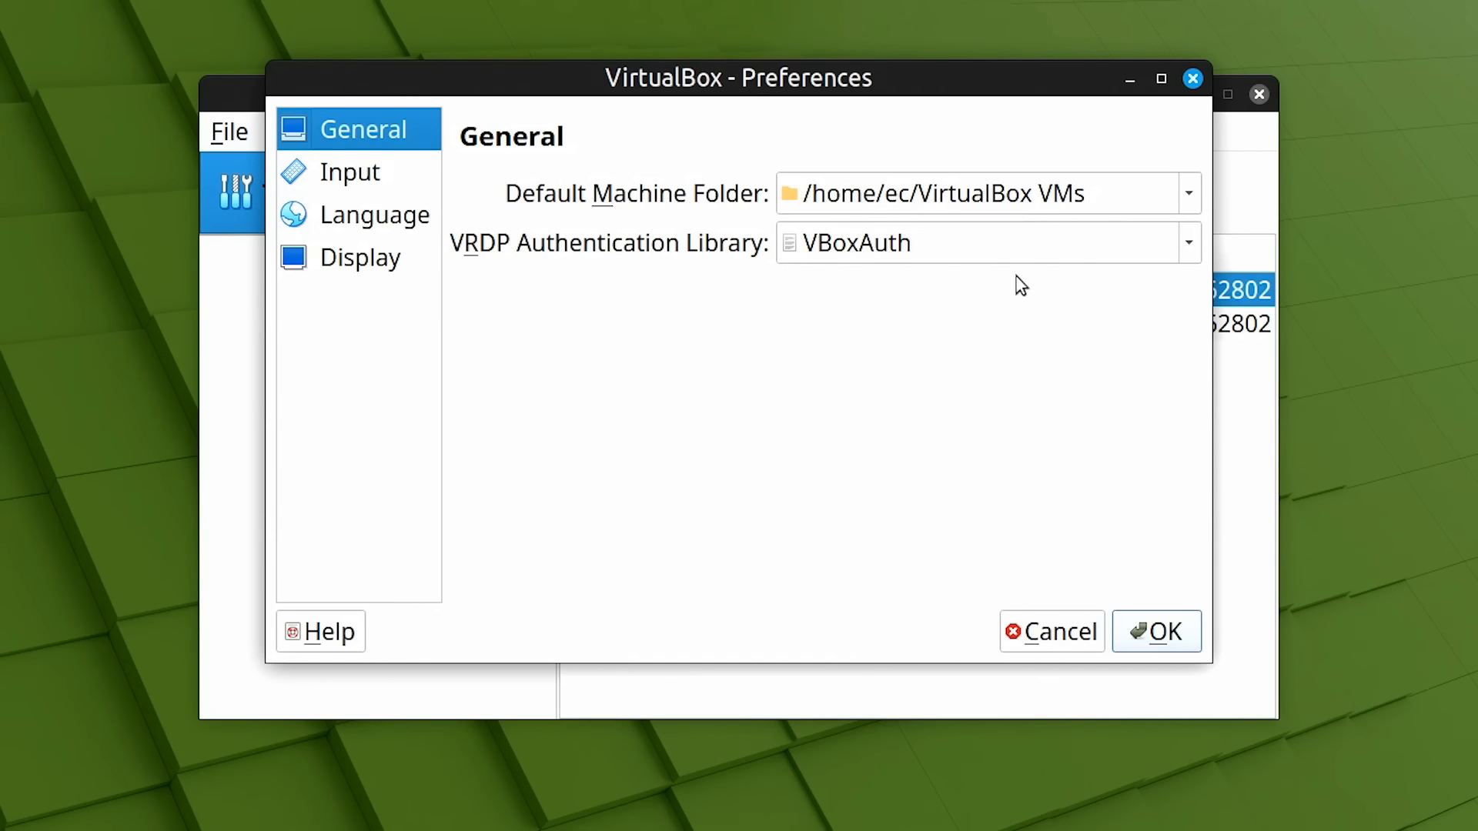
left_click(1156, 643)
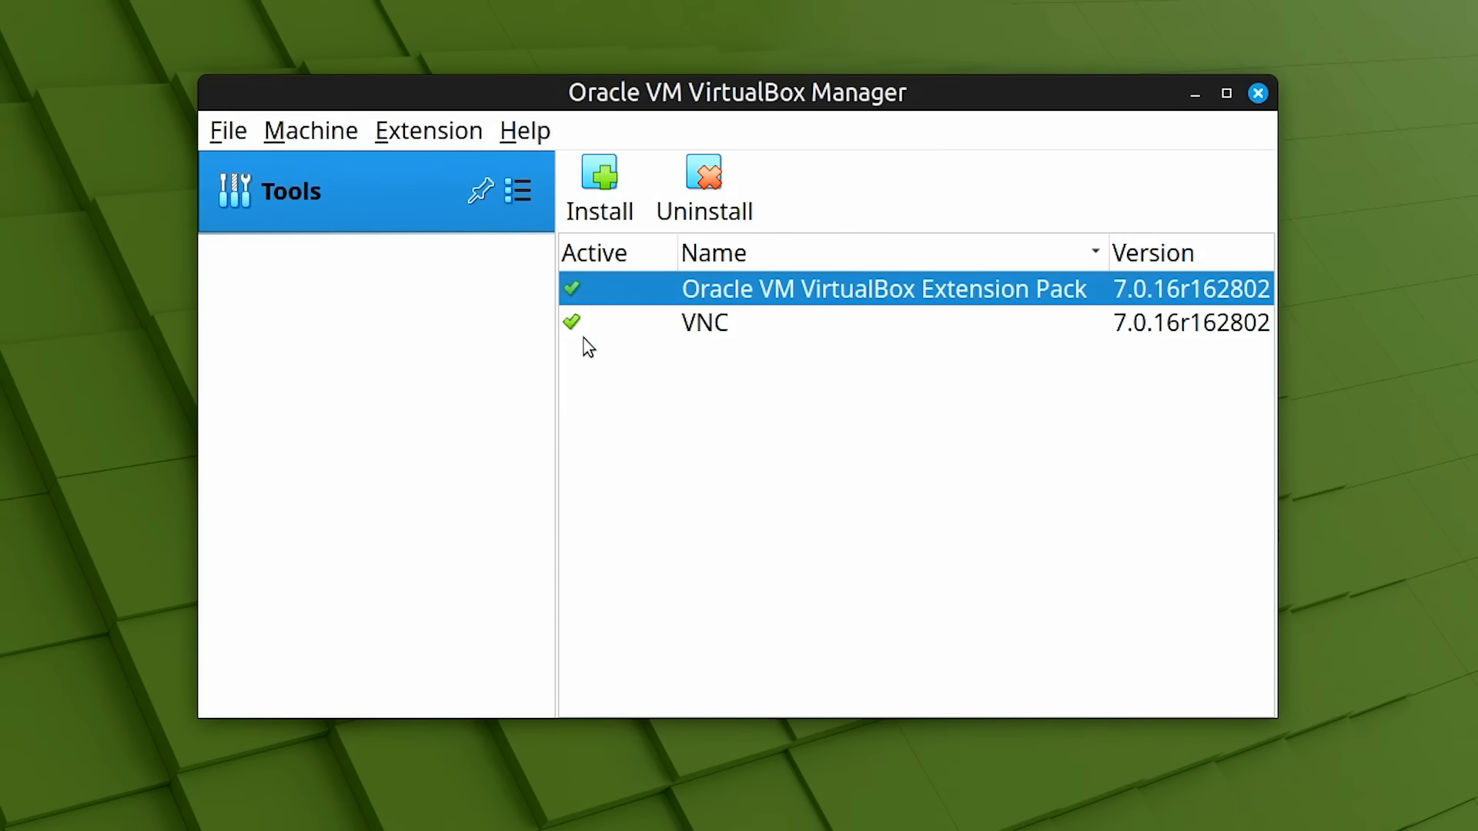
left_click(514, 194)
left_click(635, 201)
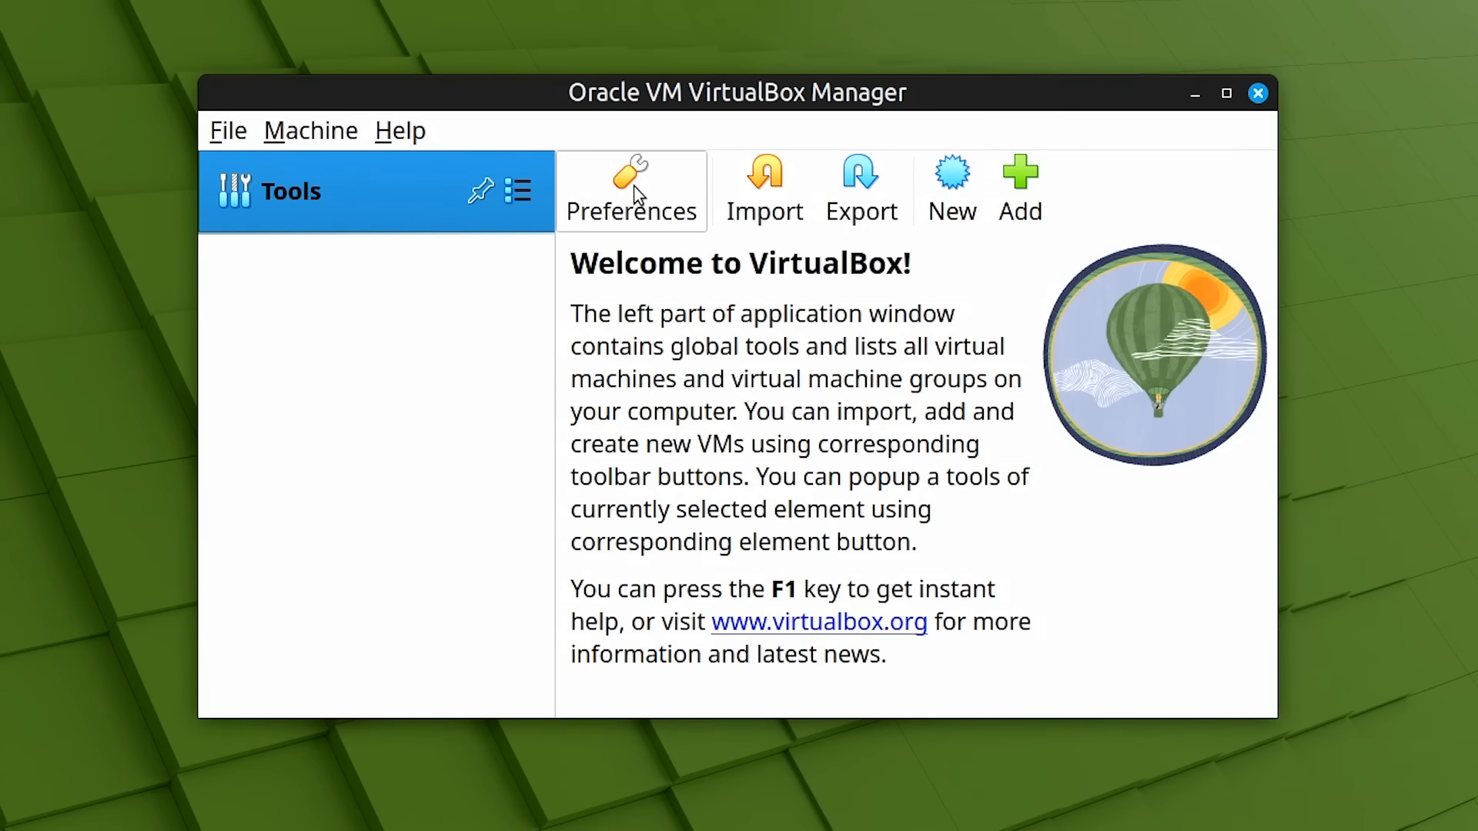
Create a 'Windows 10' VM from Win10_22H2_EnglishInternational_x64v1.iso with the Windows 10 Pro edition
left_click(956, 199)
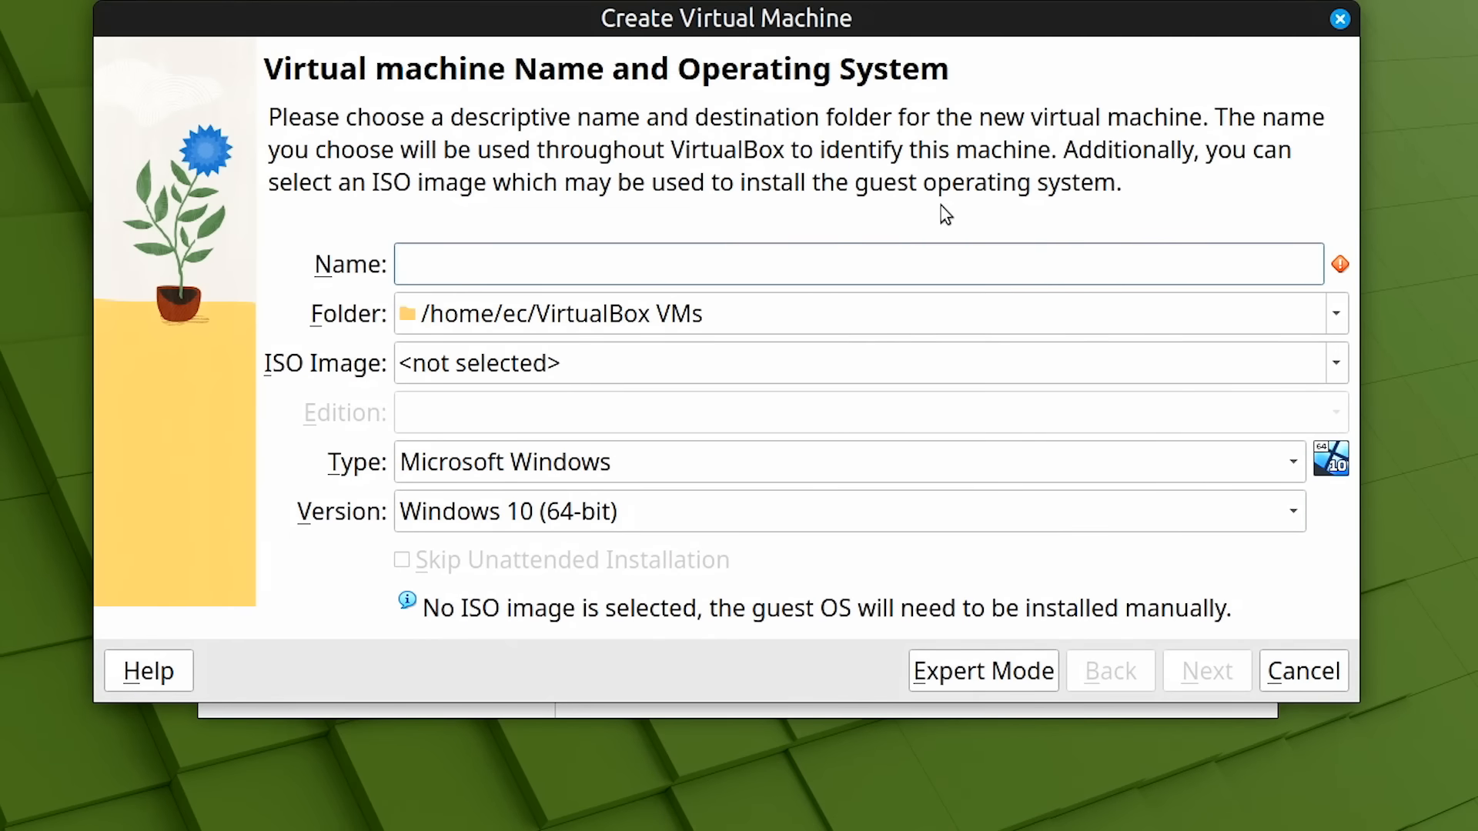
type("Windows 10")
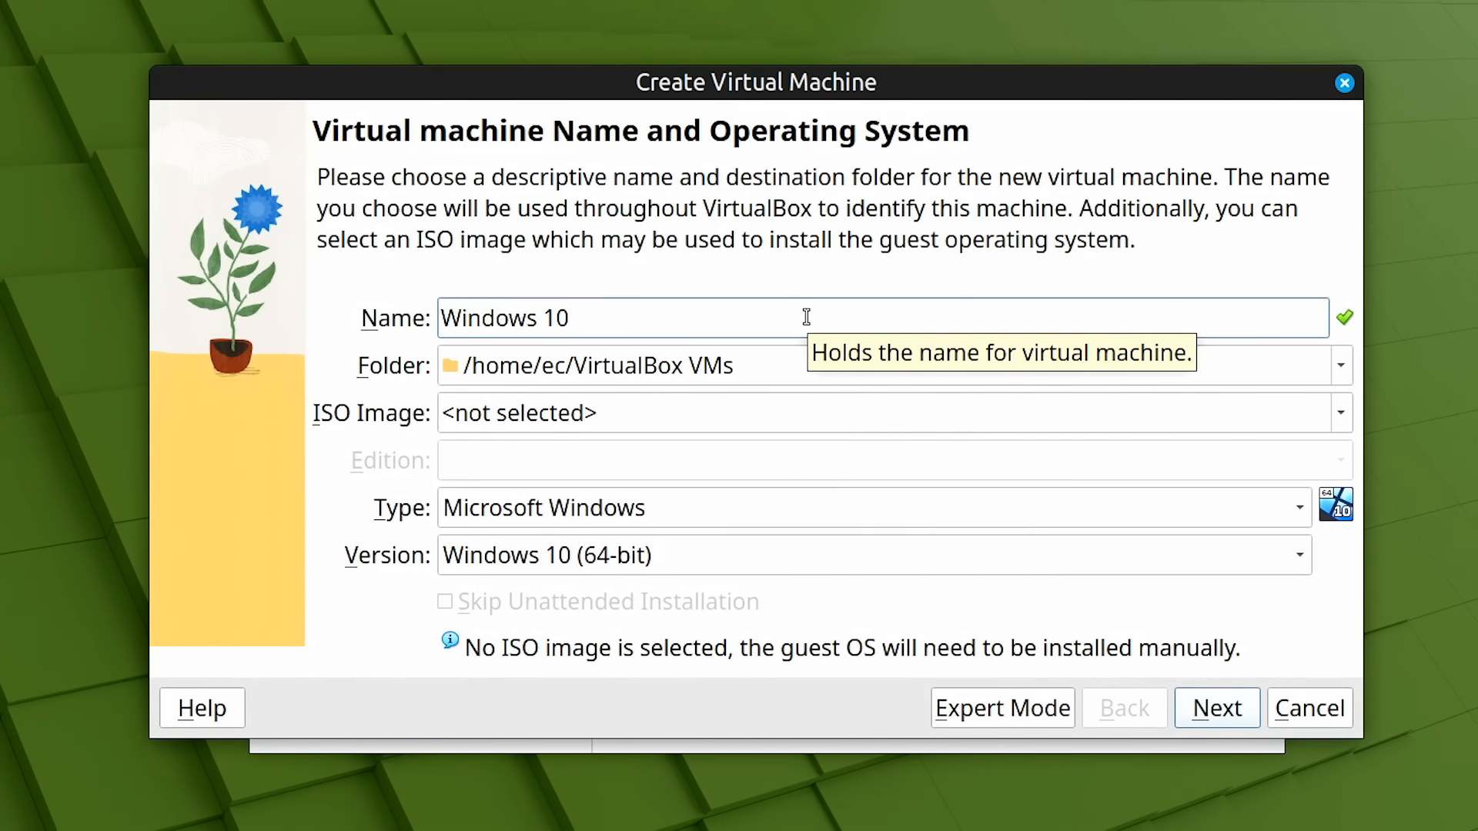
left_click(1343, 413)
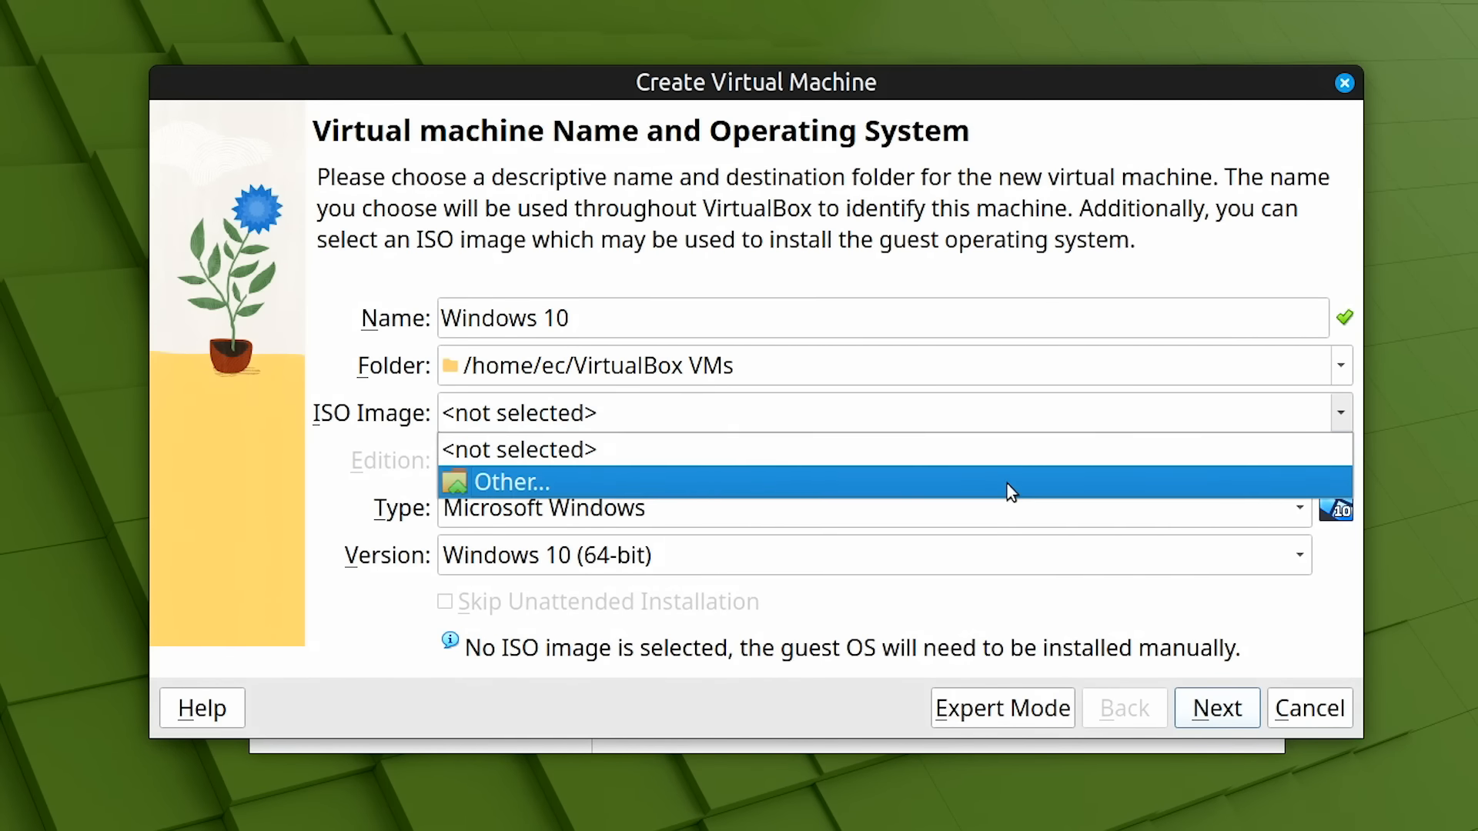
left_click(1009, 484)
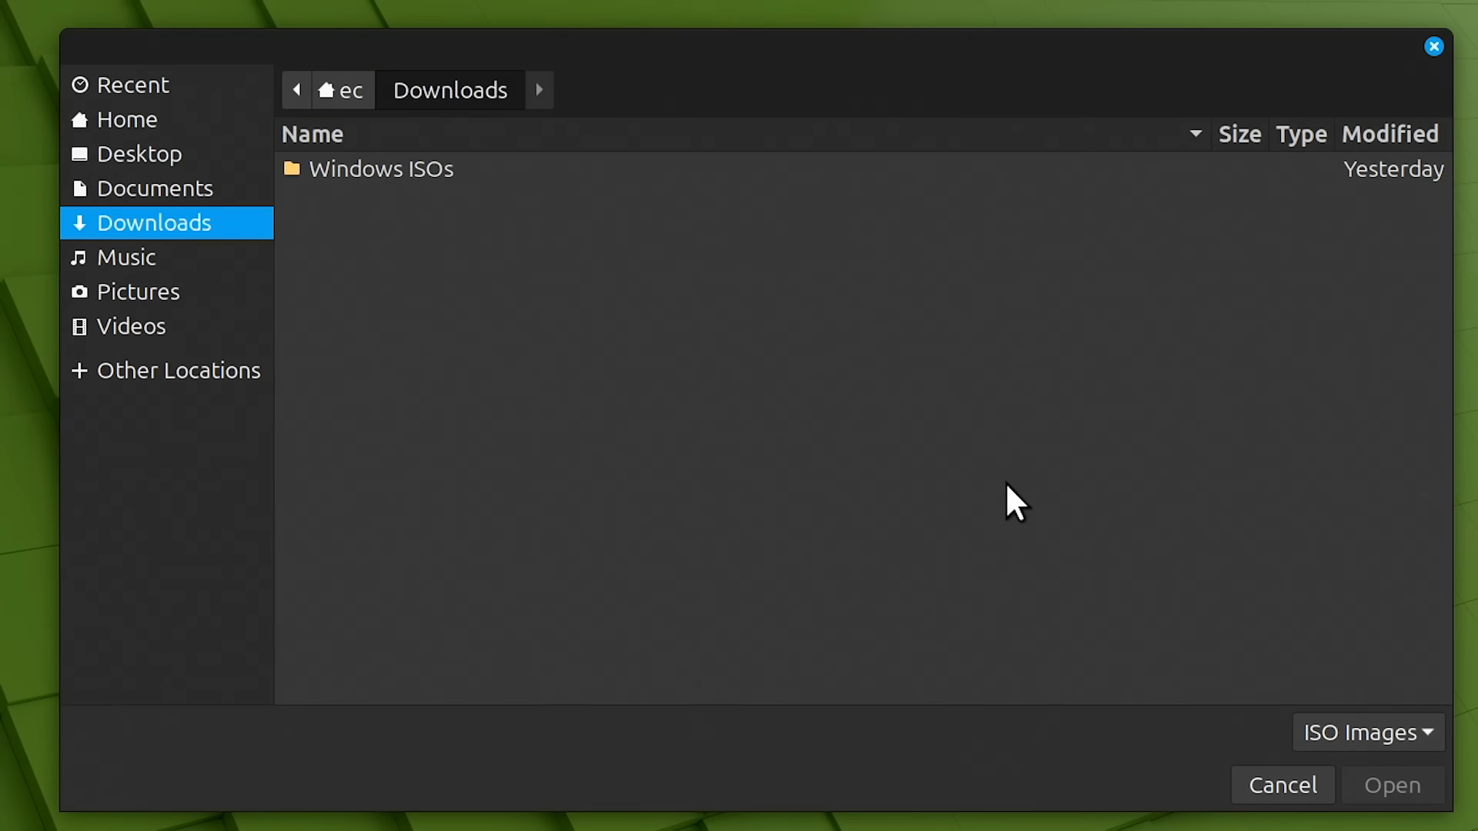
double_click(412, 167)
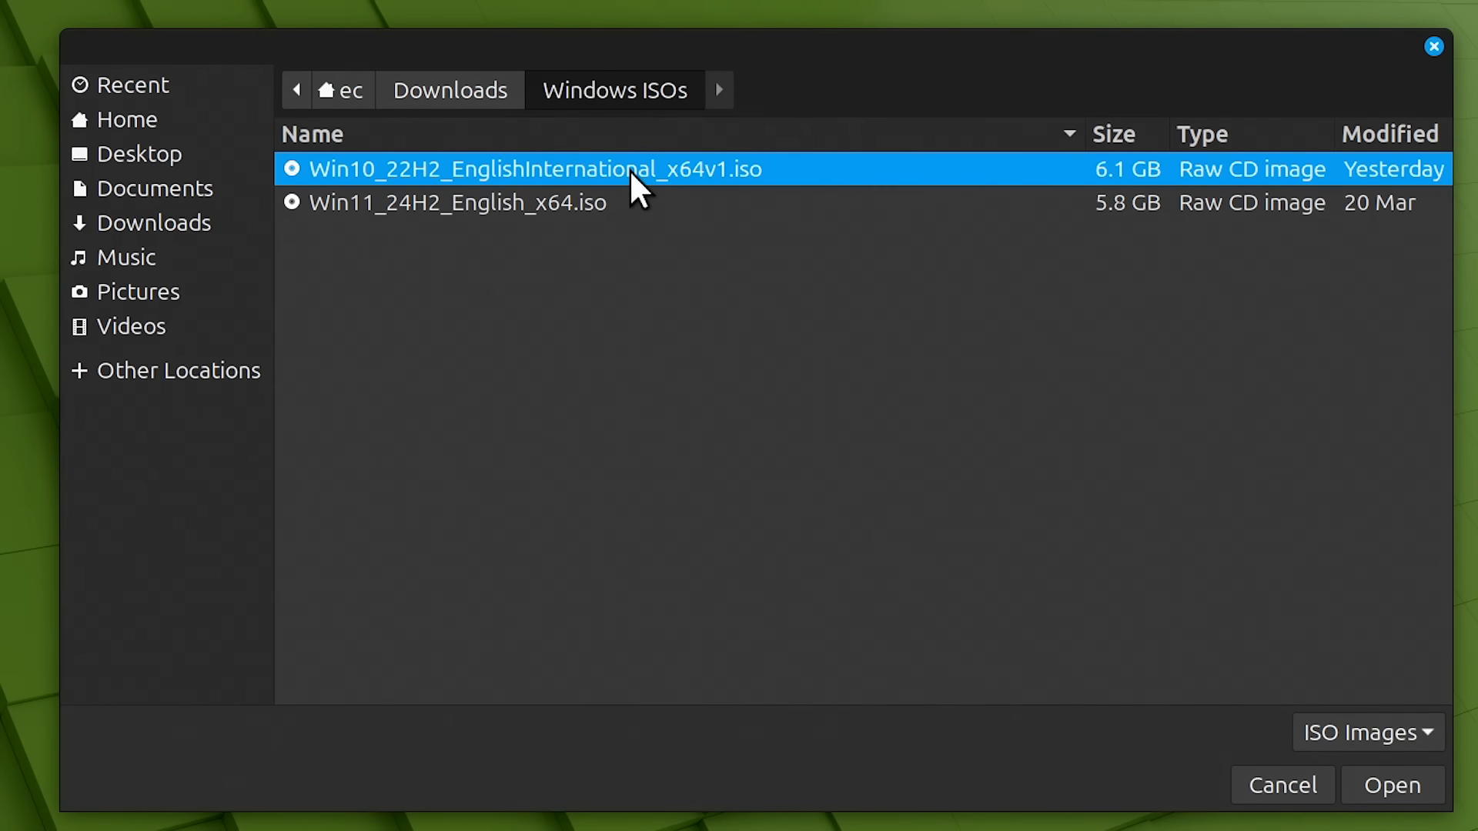
left_click(1389, 788)
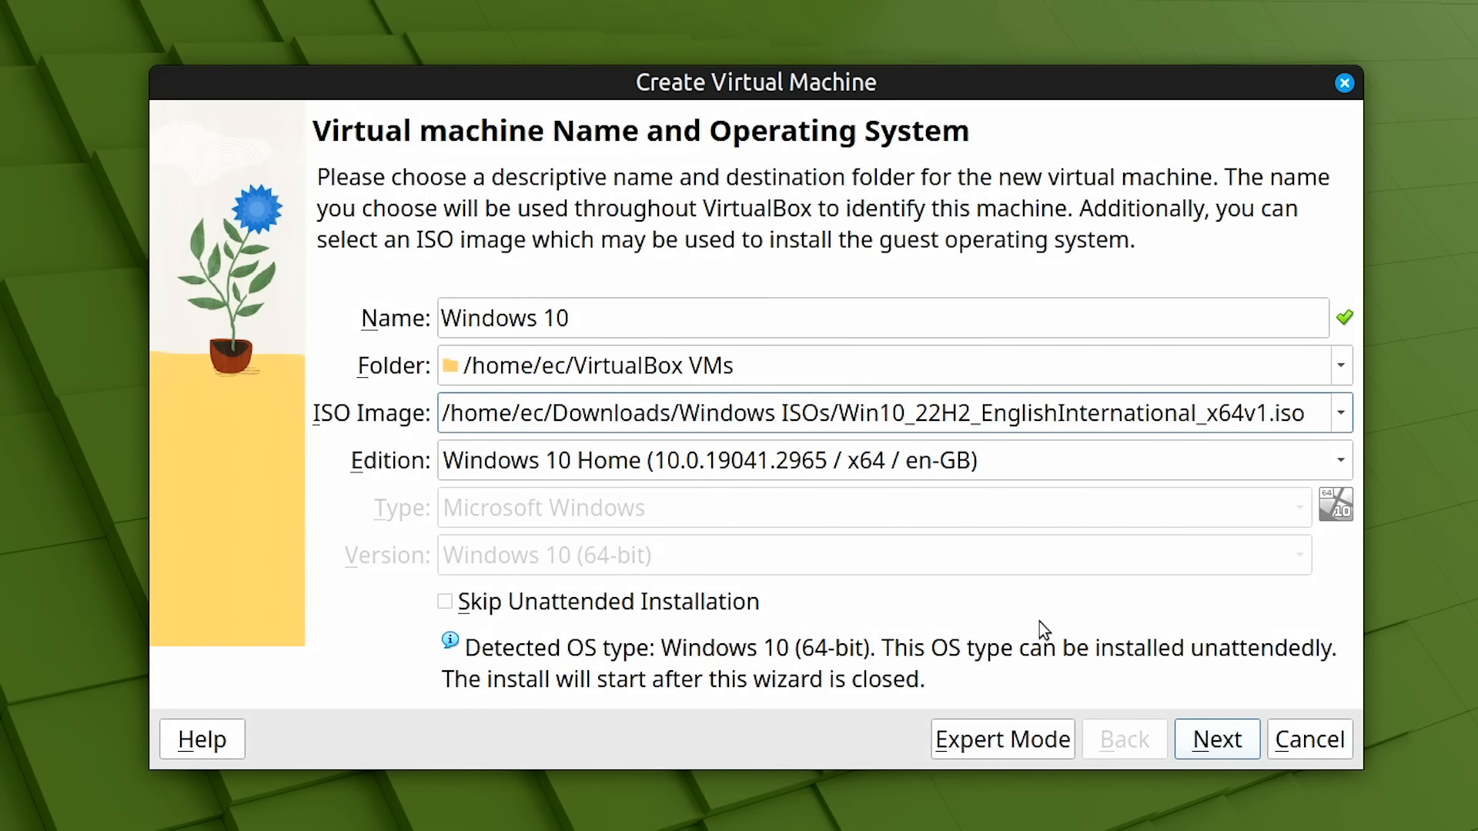
left_click(1341, 462)
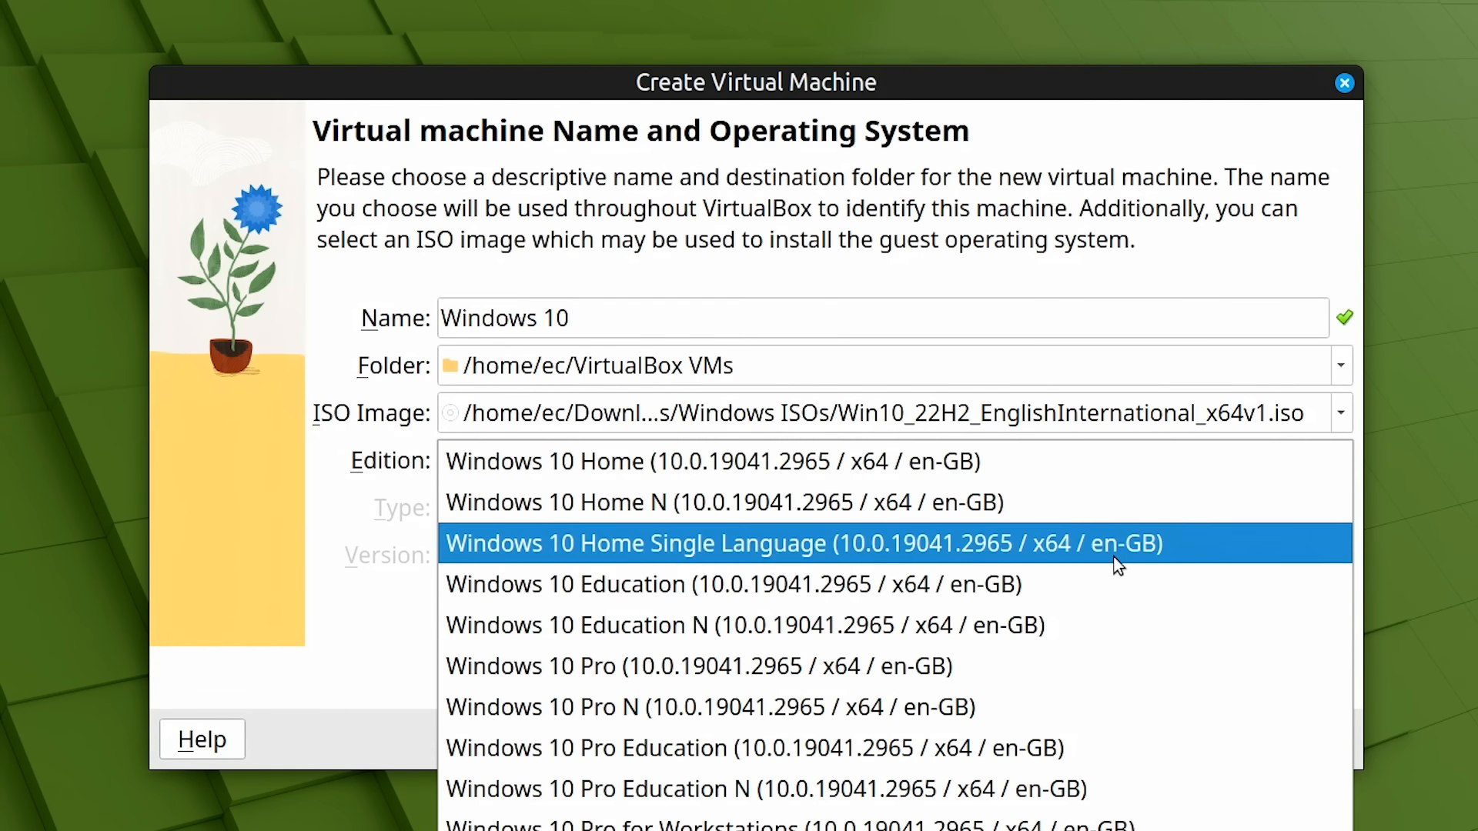
left_click(980, 660)
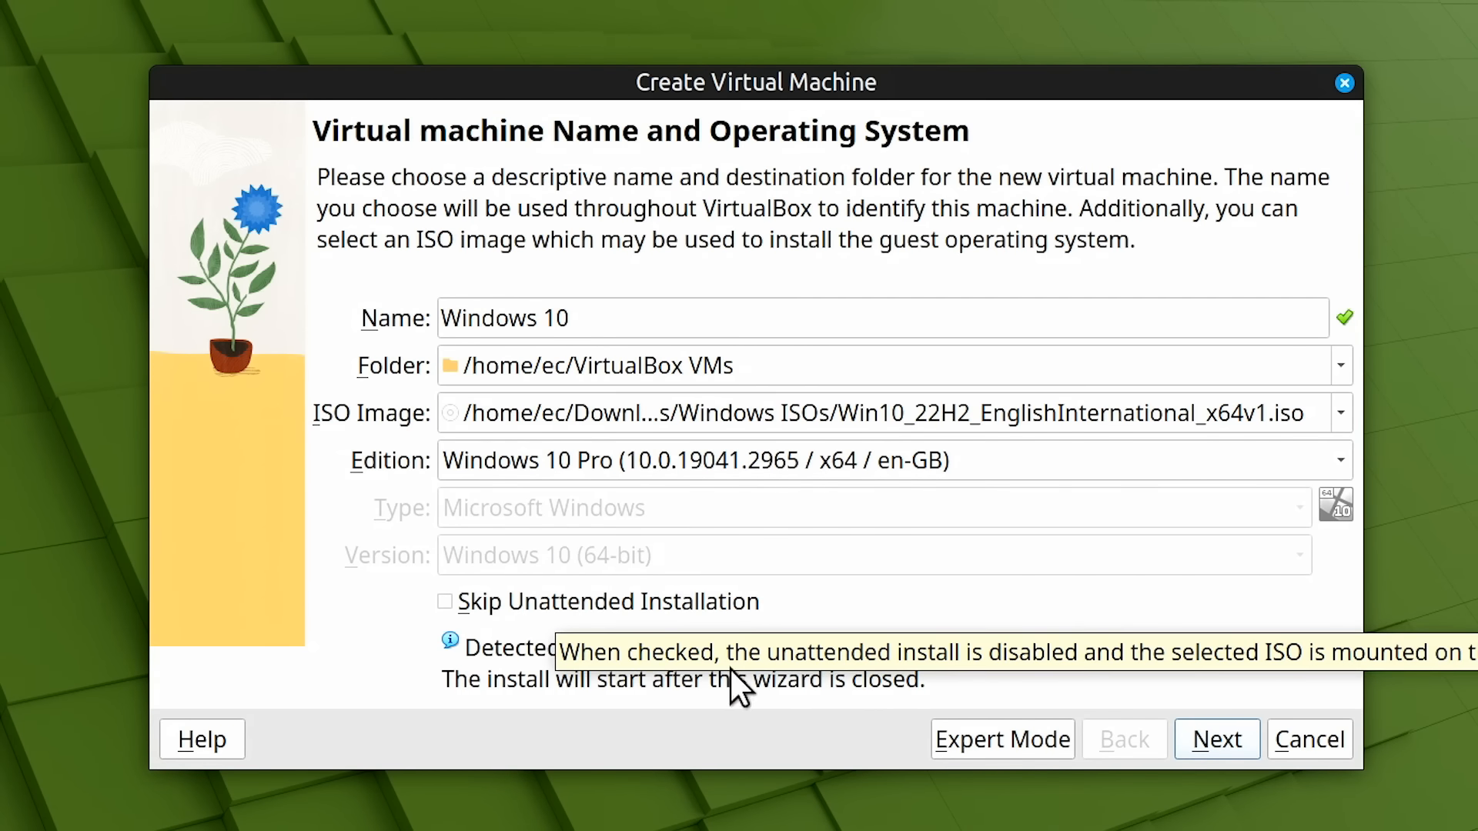
Tick Skip Unattended Installation and advance to the Hardware page
left_click(1216, 741)
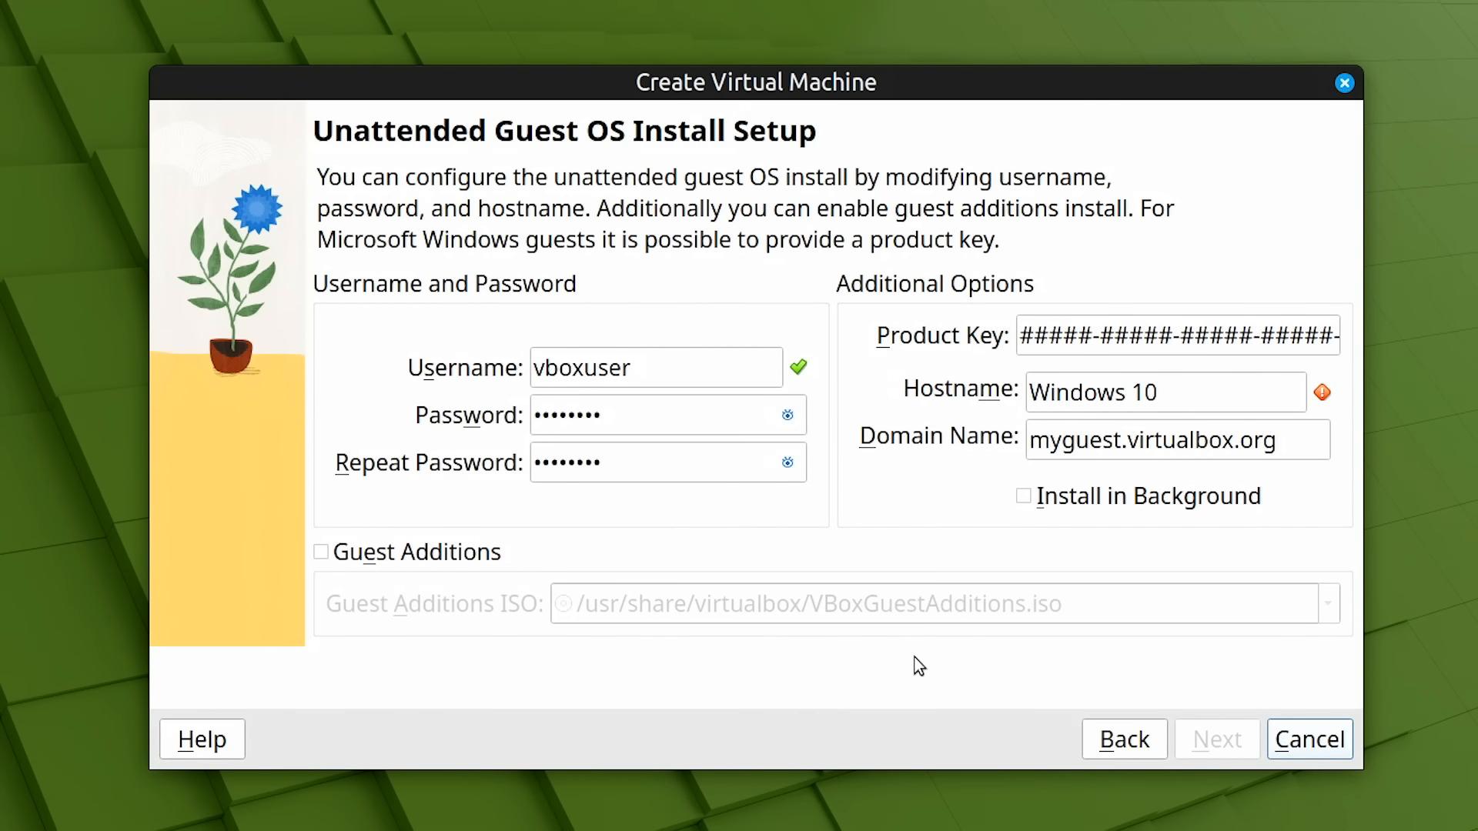
left_click(1111, 742)
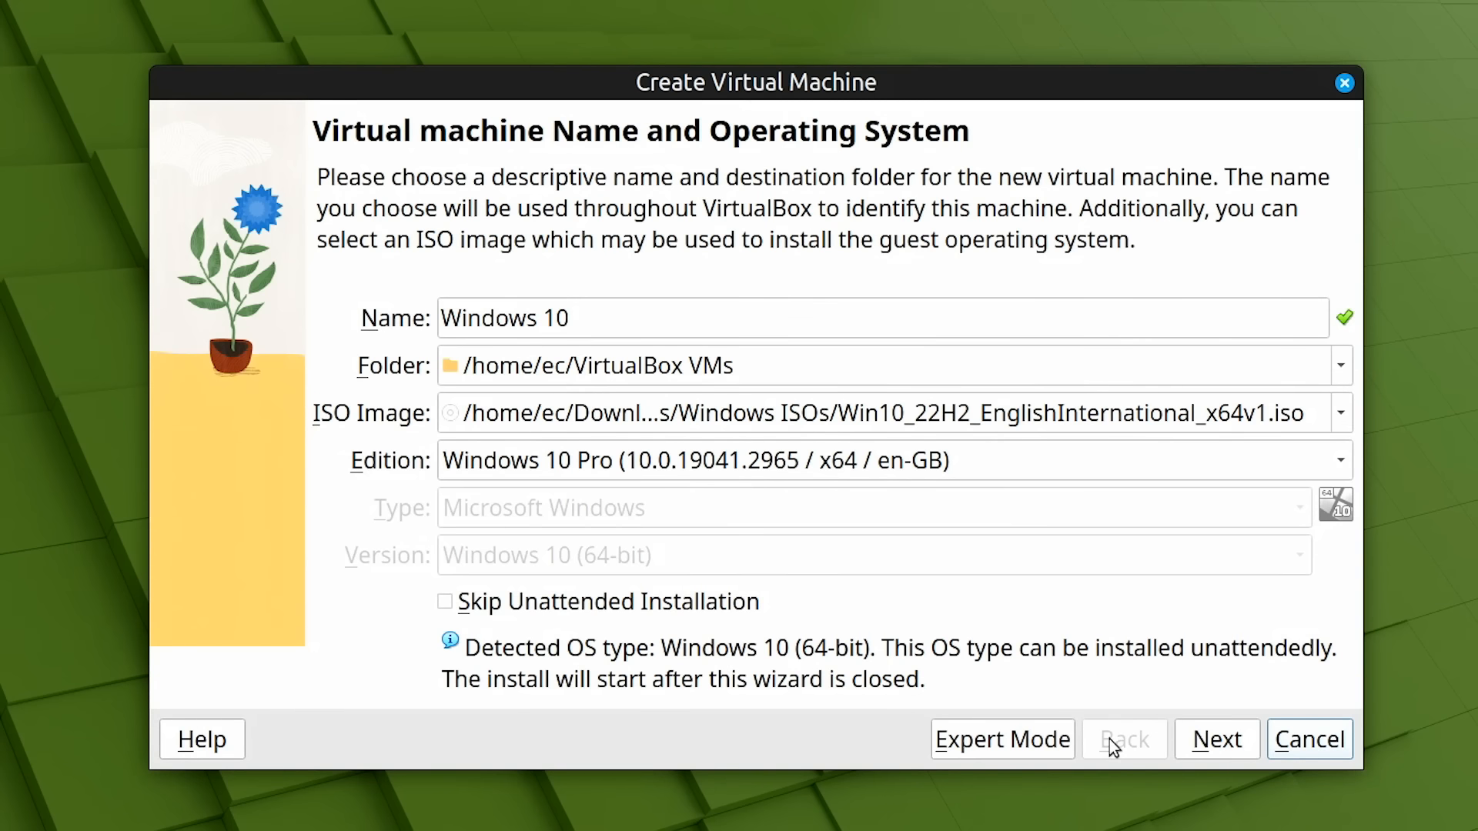
left_click(445, 602)
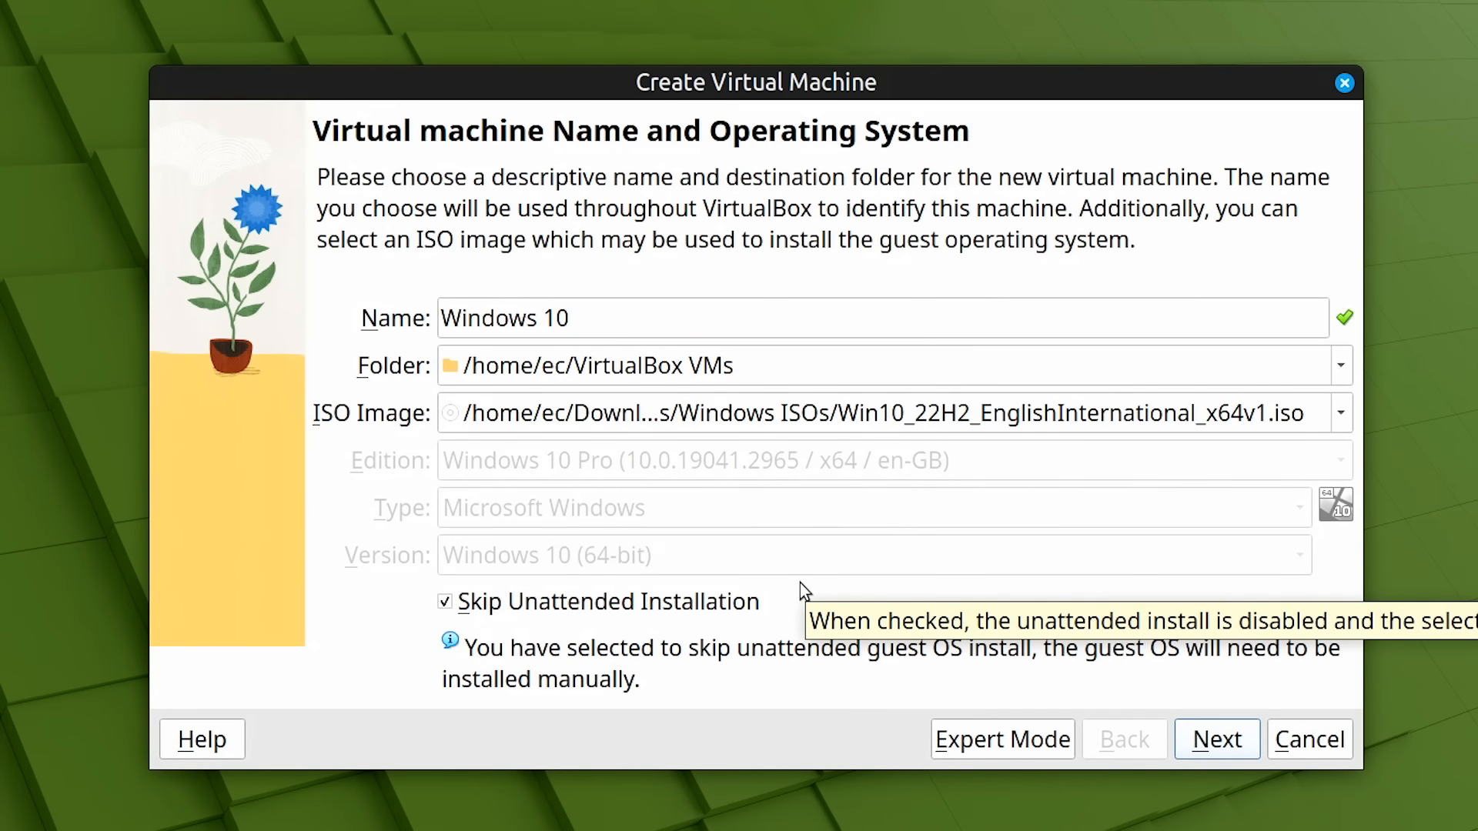
left_click(1216, 745)
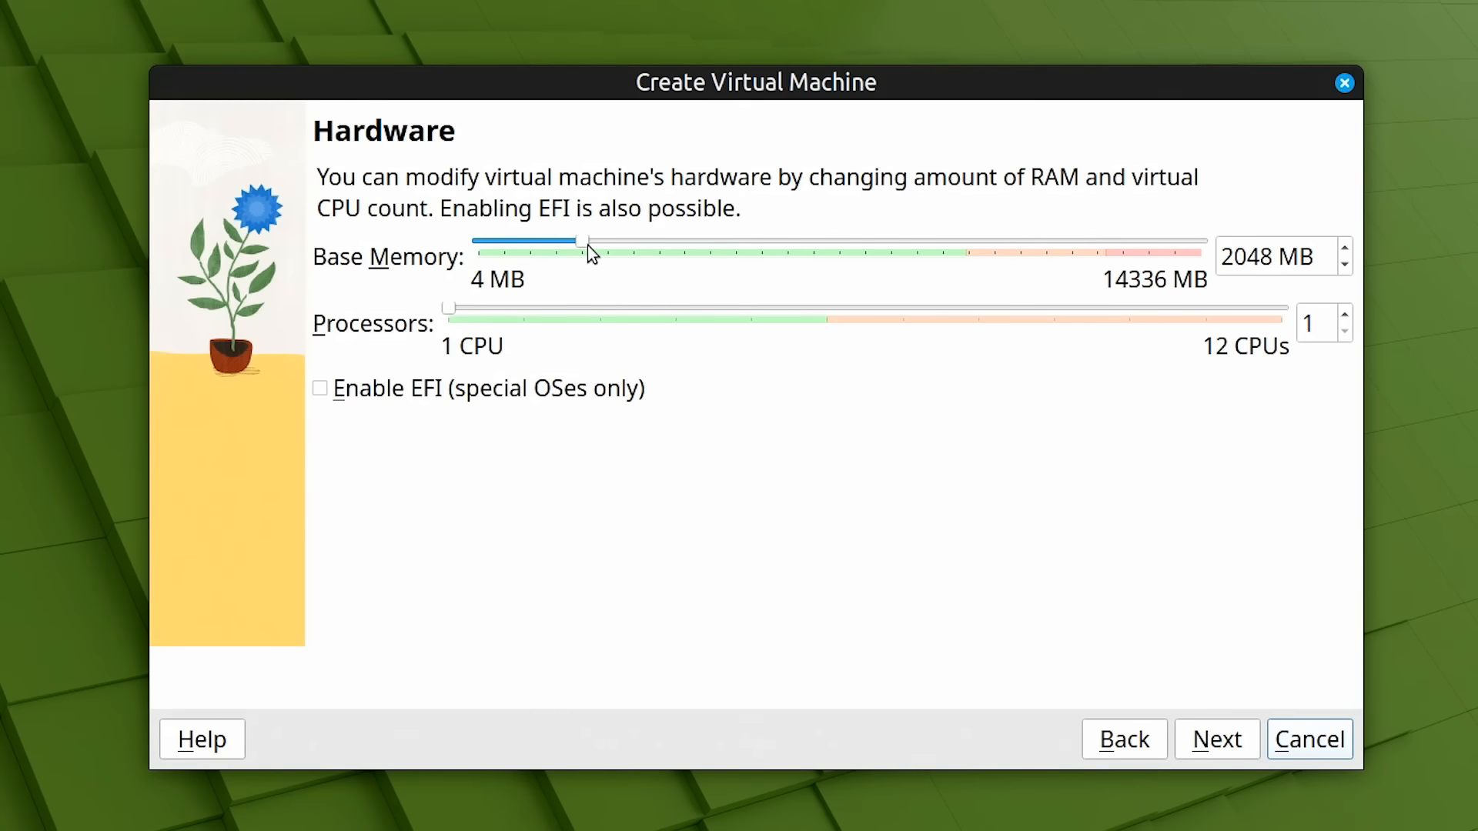
Create the Windows 10 VM with 7191 MB memory, 6 processors and a 50 GB disk, then start it
left_click_drag(583, 241, 843, 262)
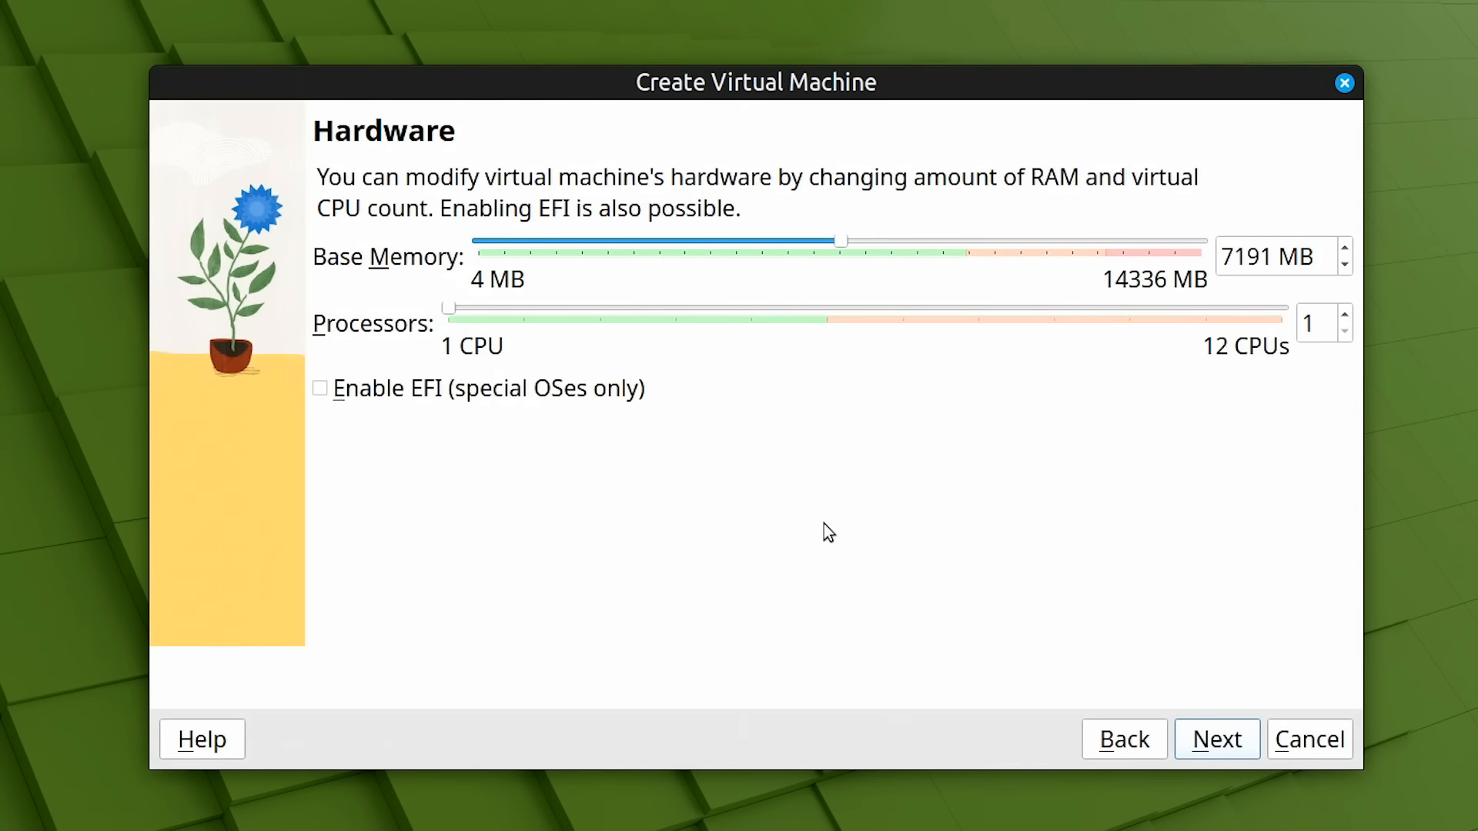
left_click_drag(611, 321, 750, 331)
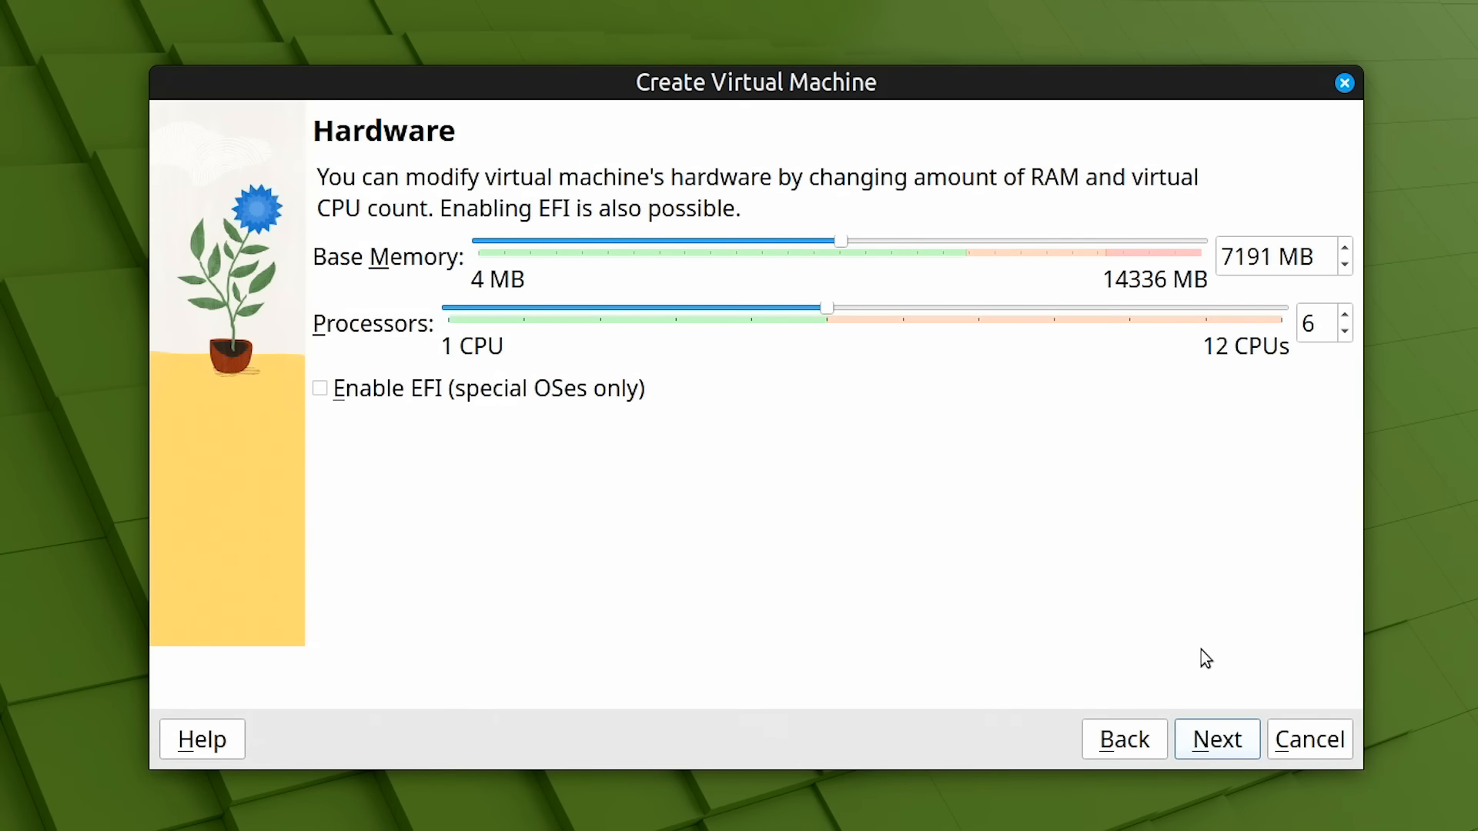
left_click(1218, 743)
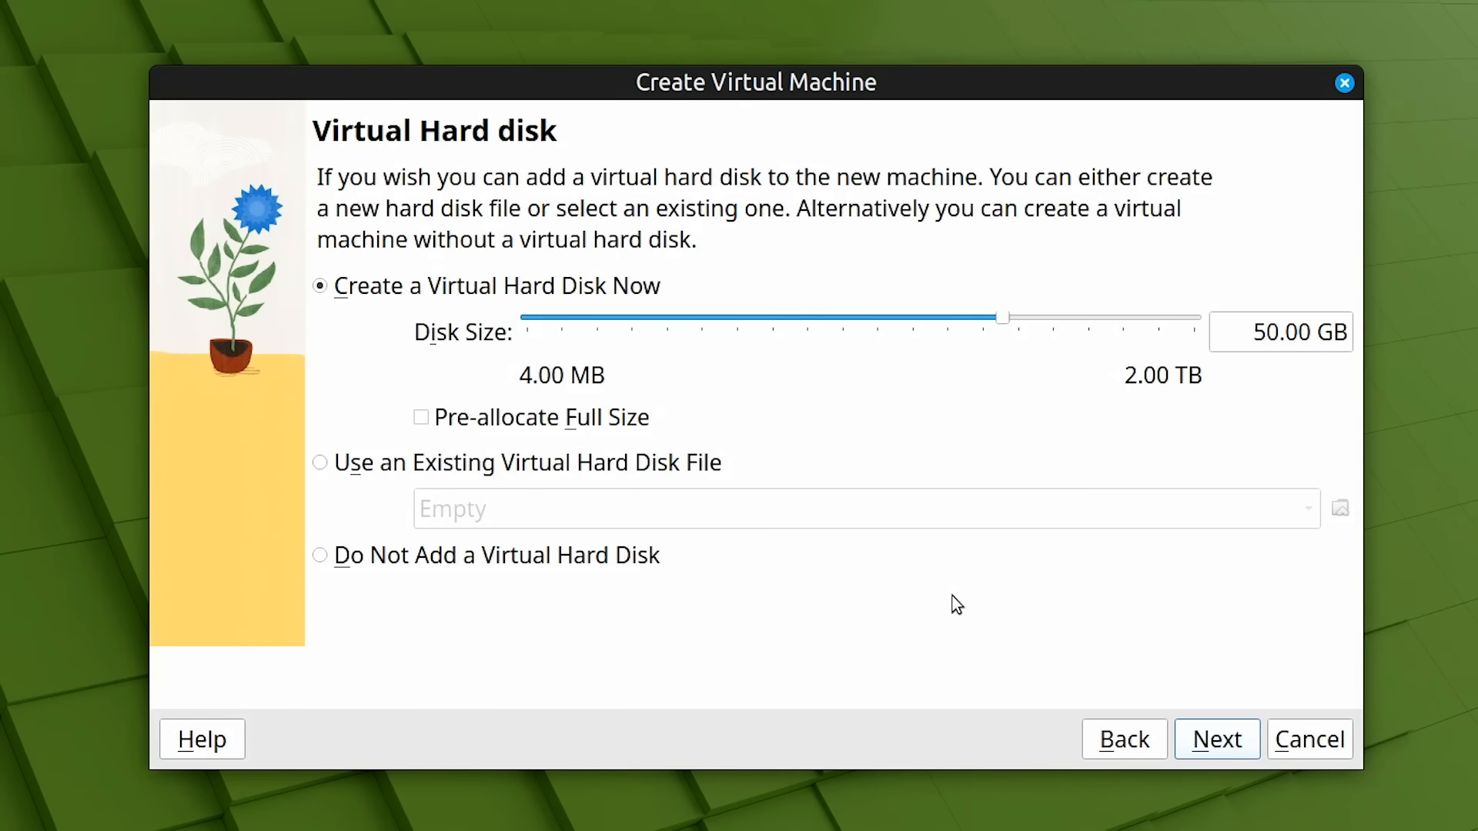
left_click(1216, 737)
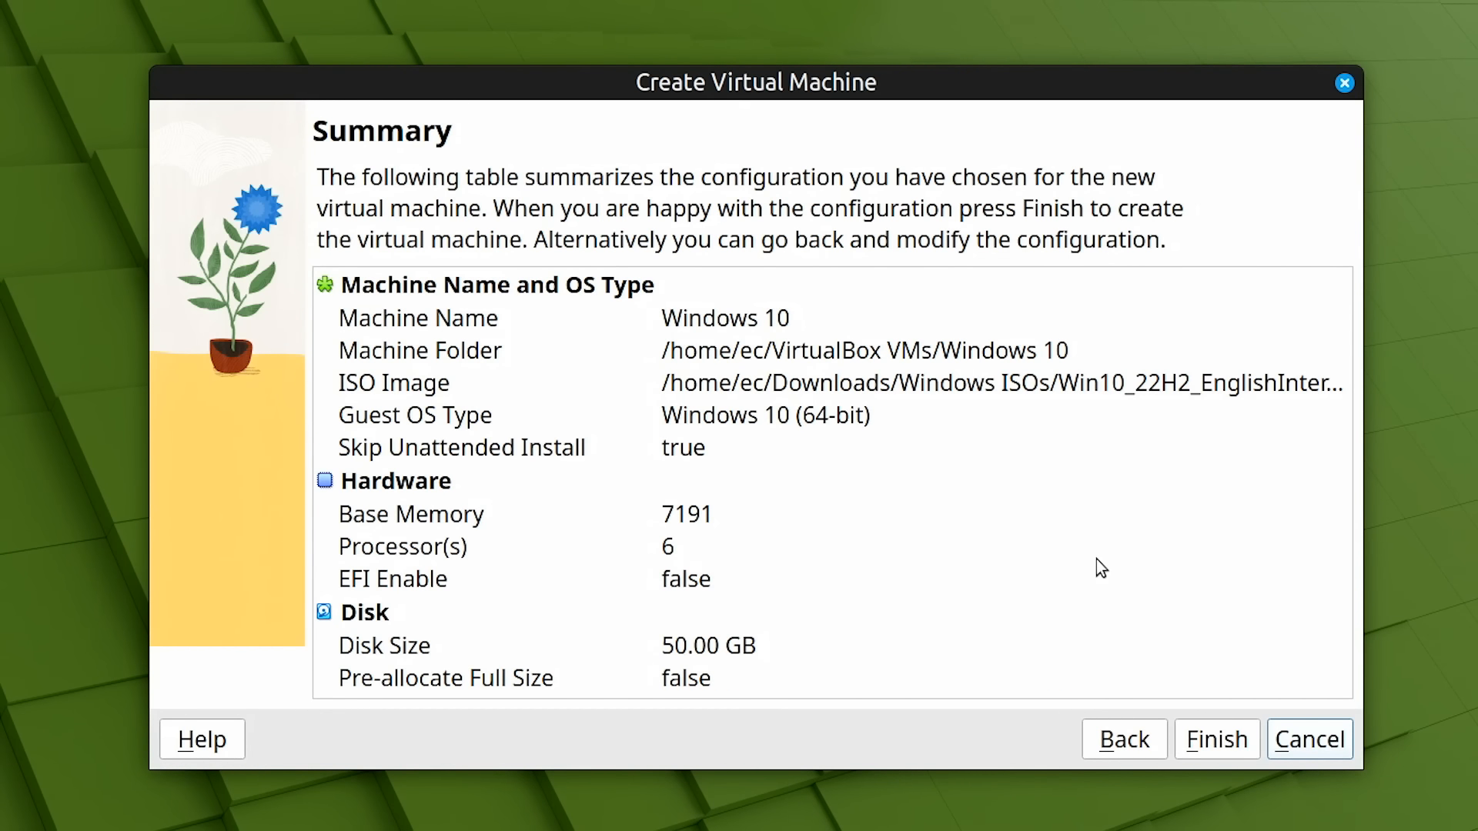
left_click(1216, 742)
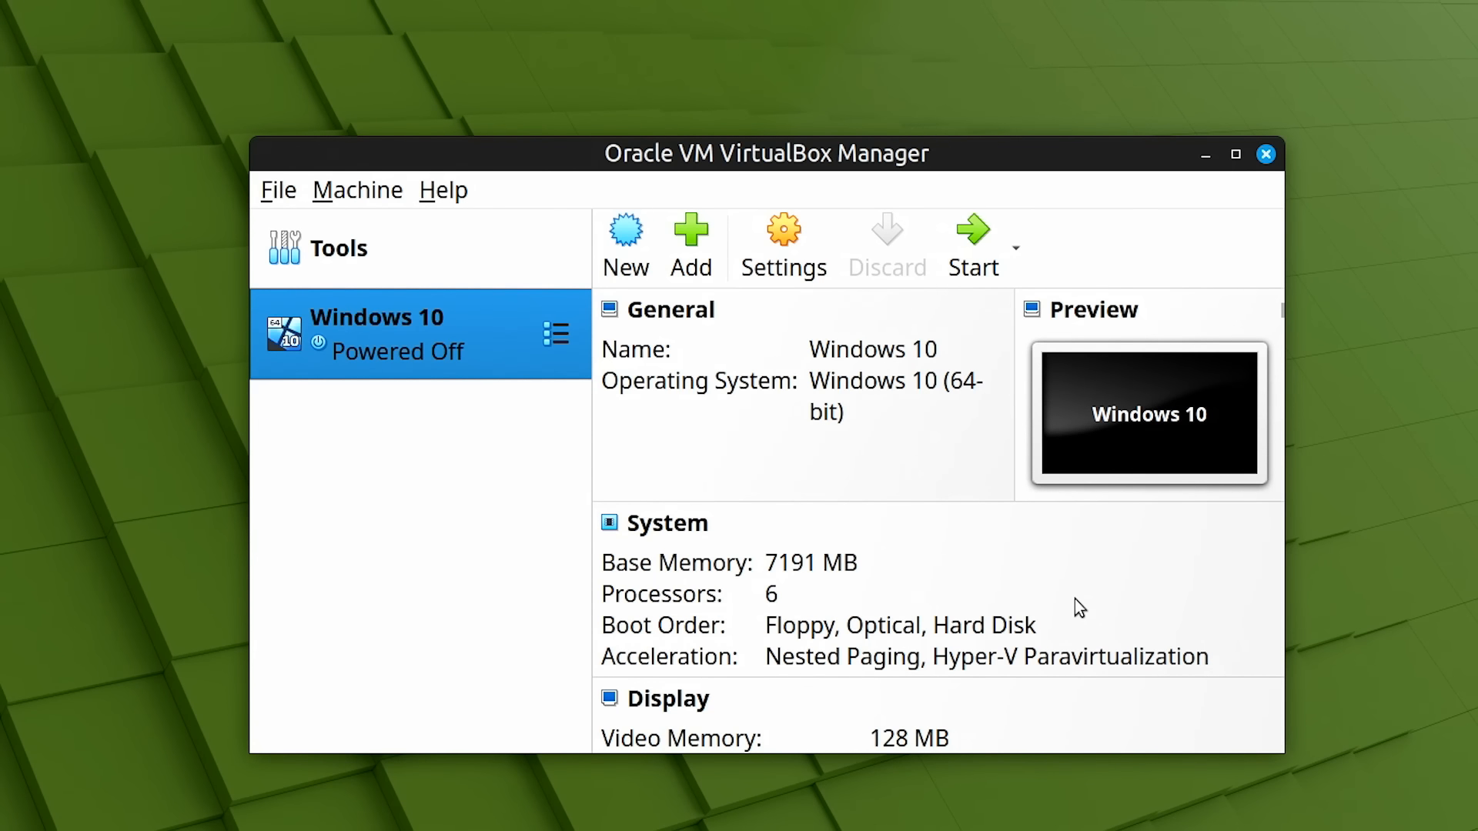
double_click(434, 332)
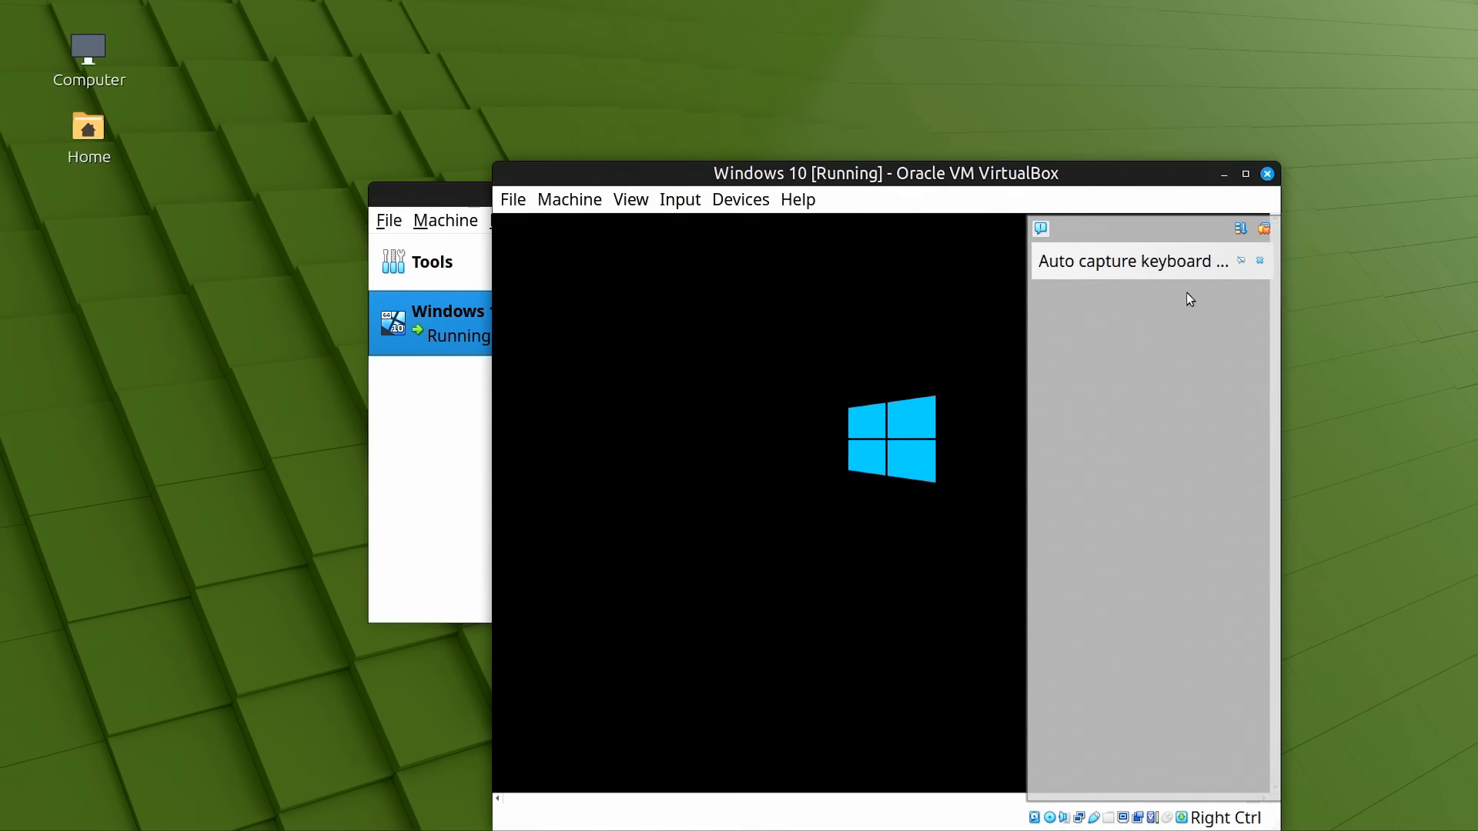
Dismiss the keyboard and mouse notifications, reposition the VM window, and accept the setup language
left_click(1260, 261)
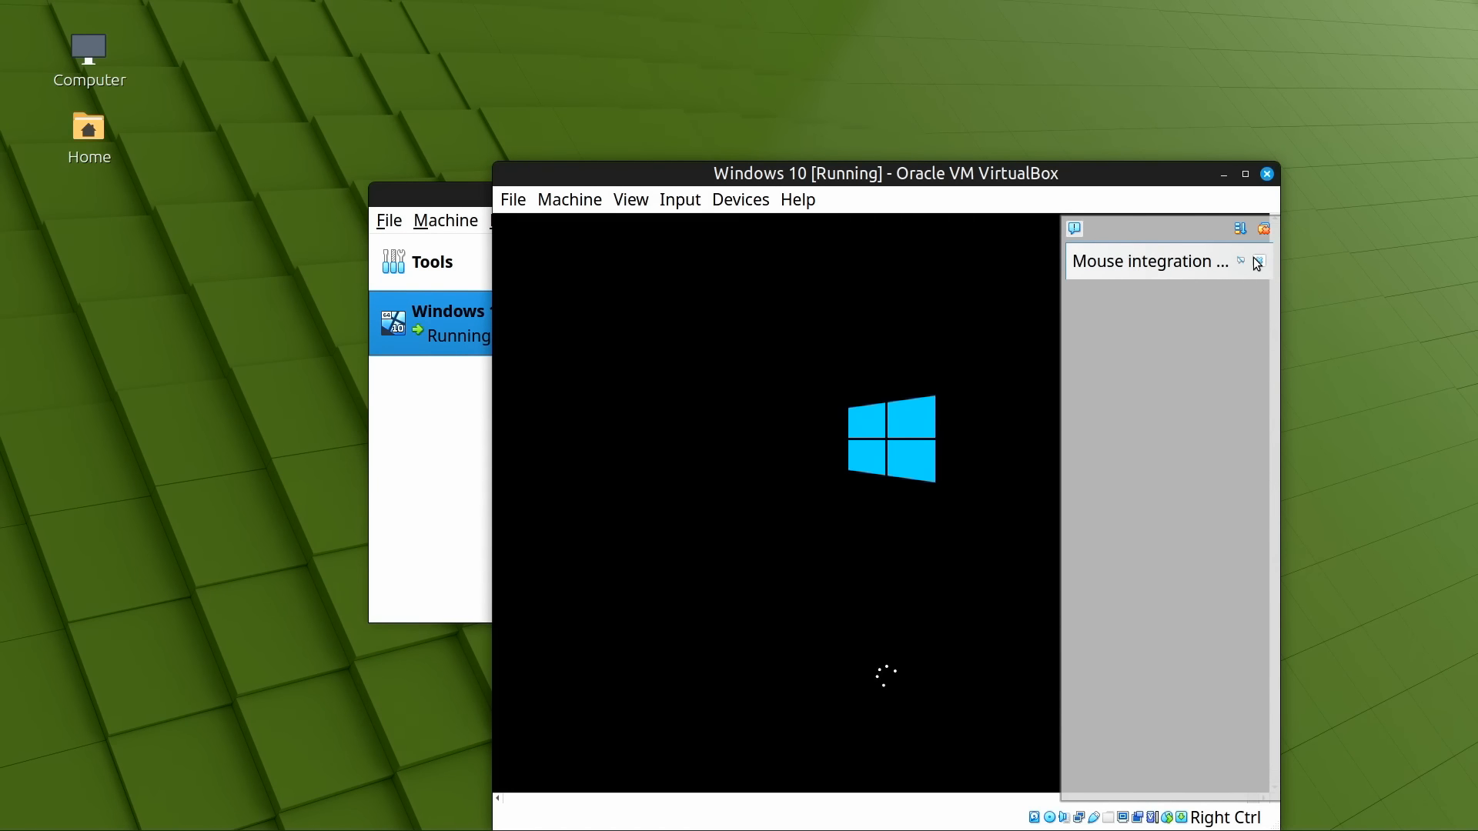
left_click(1258, 263)
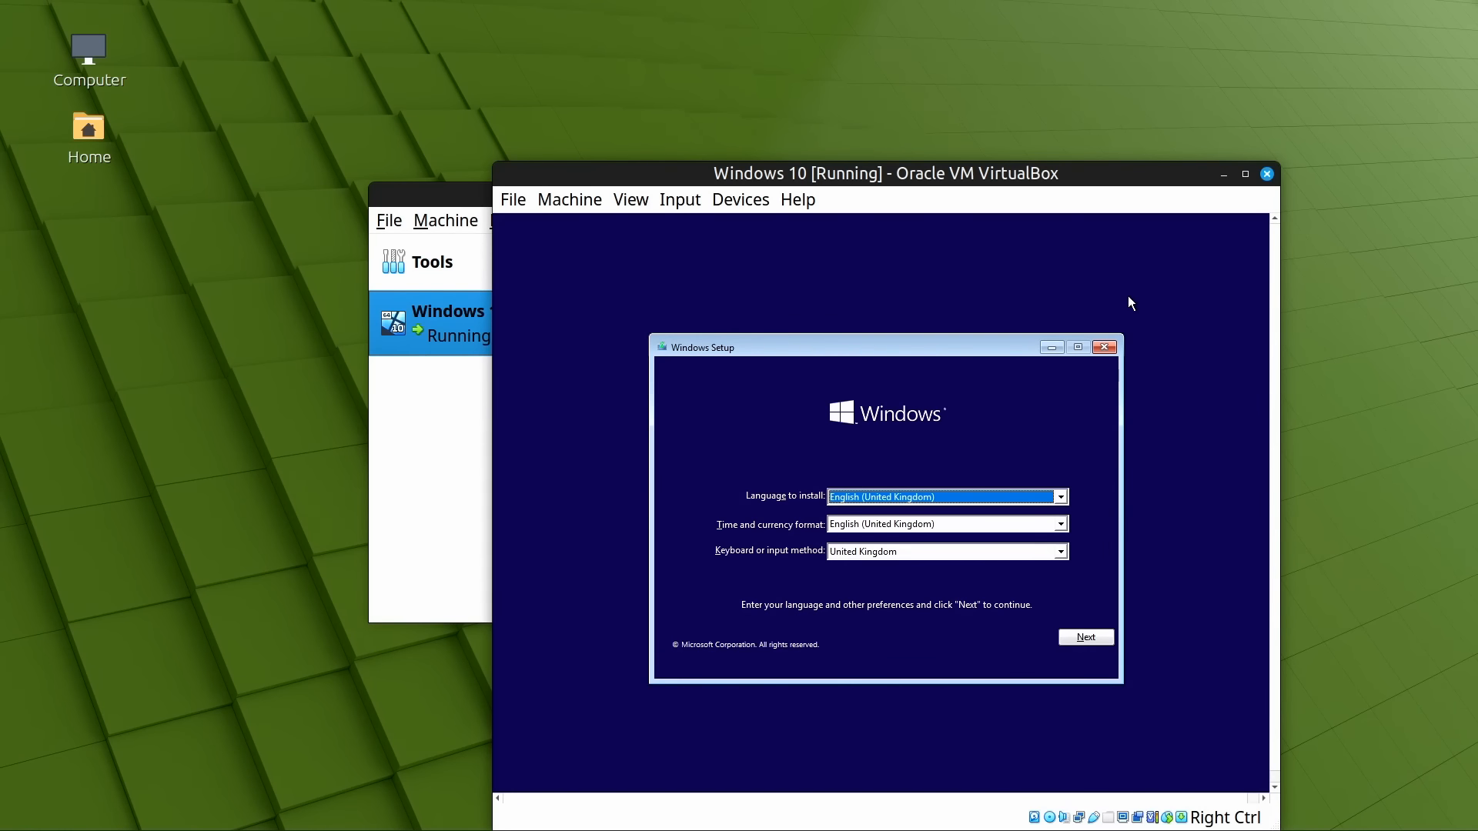
left_click_drag(1089, 175, 857, 71)
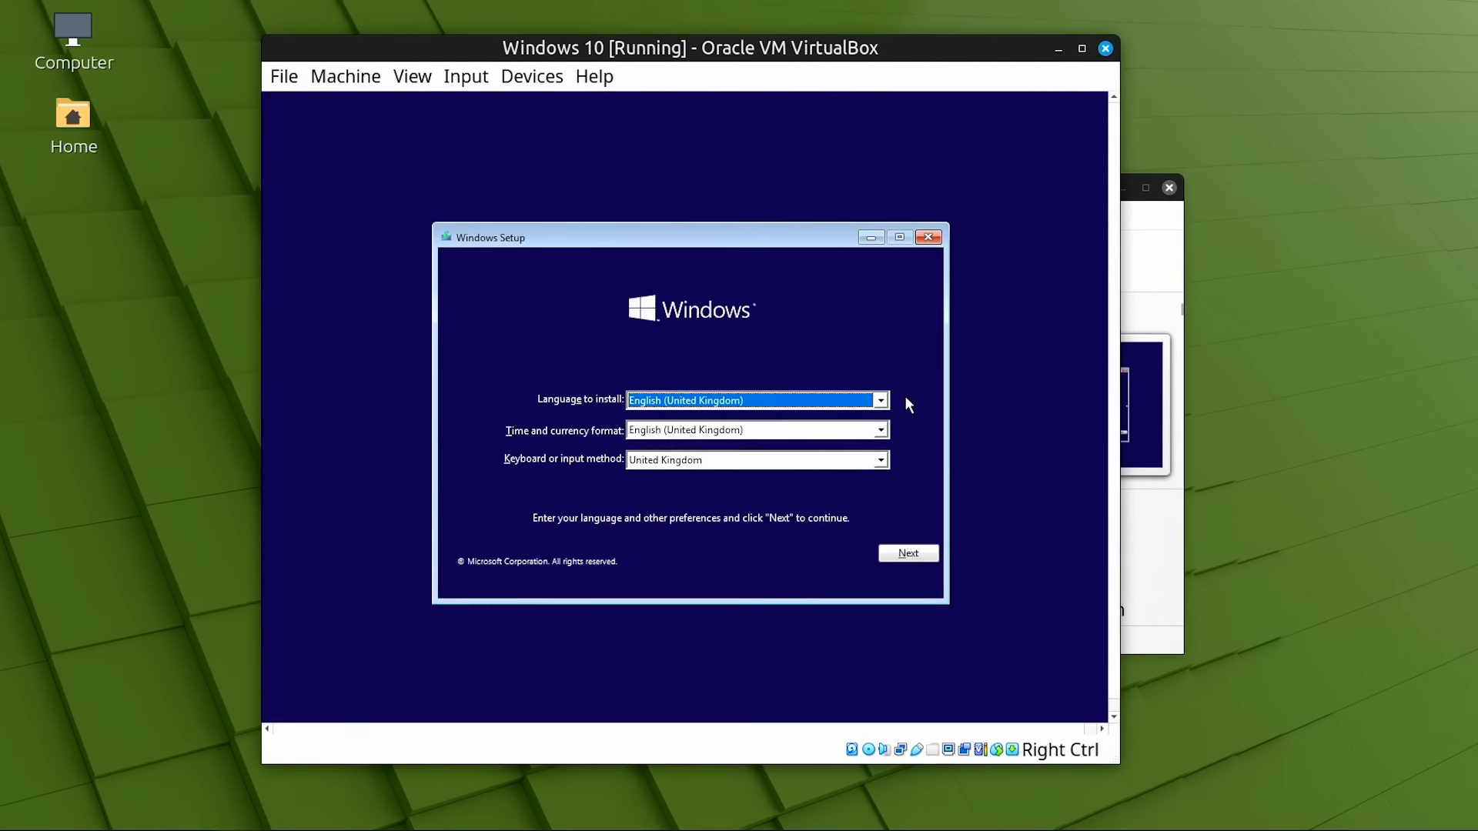
left_click(908, 553)
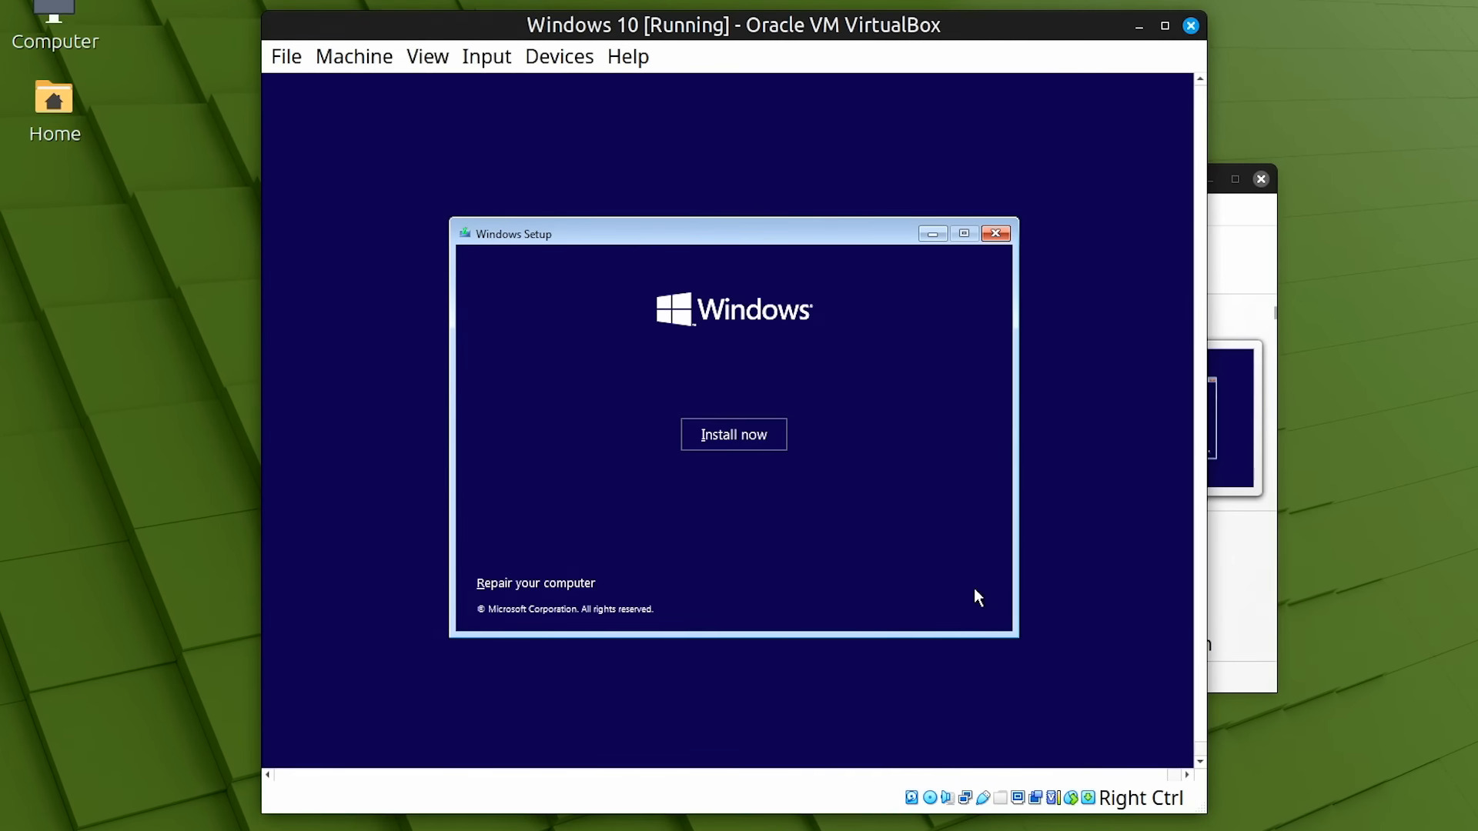
Install Windows 10 Pro without a product key as a custom install on the 50 GB drive
left_click(733, 432)
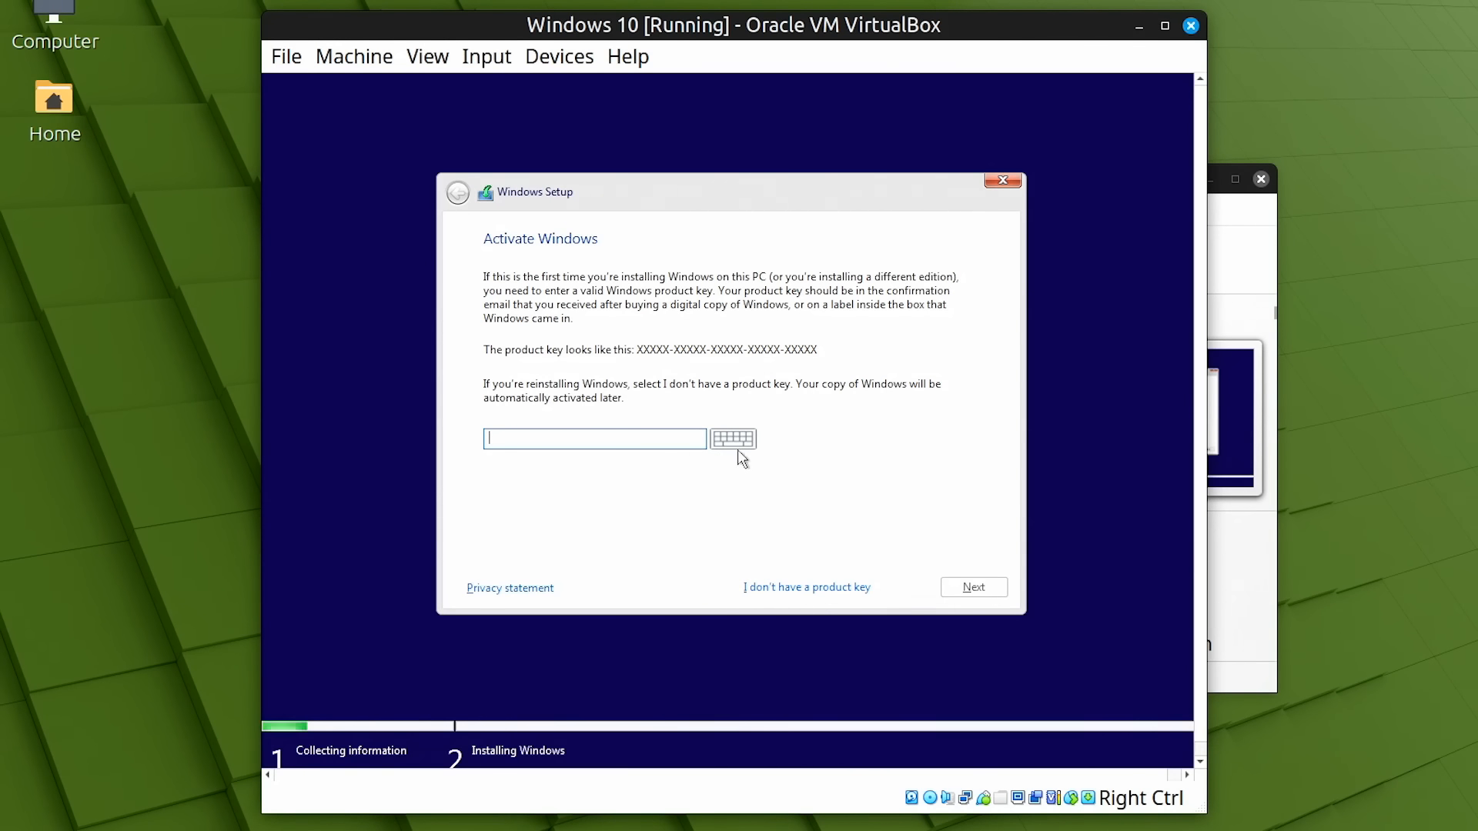
left_click(816, 588)
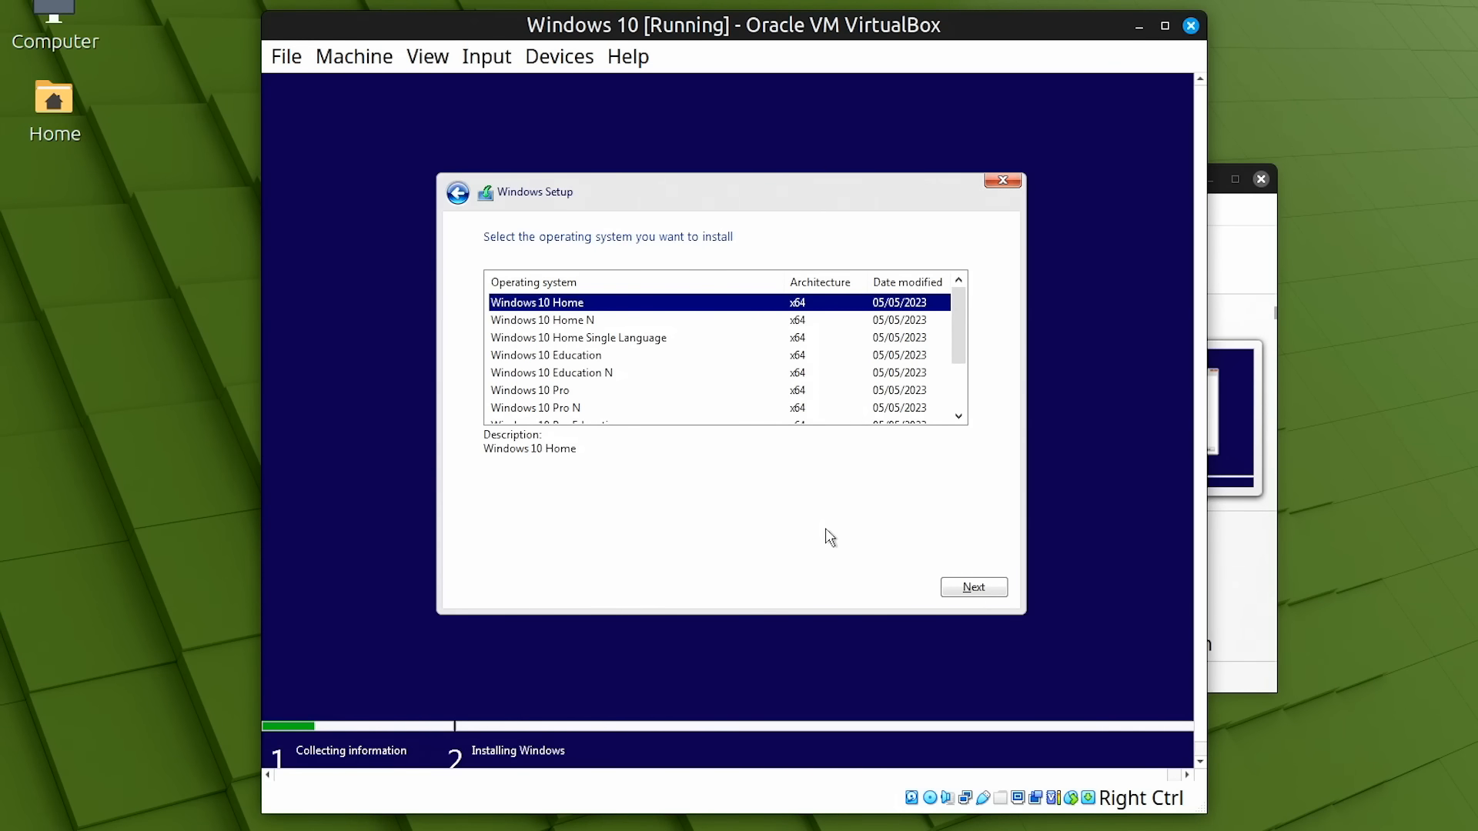
left_click(557, 394)
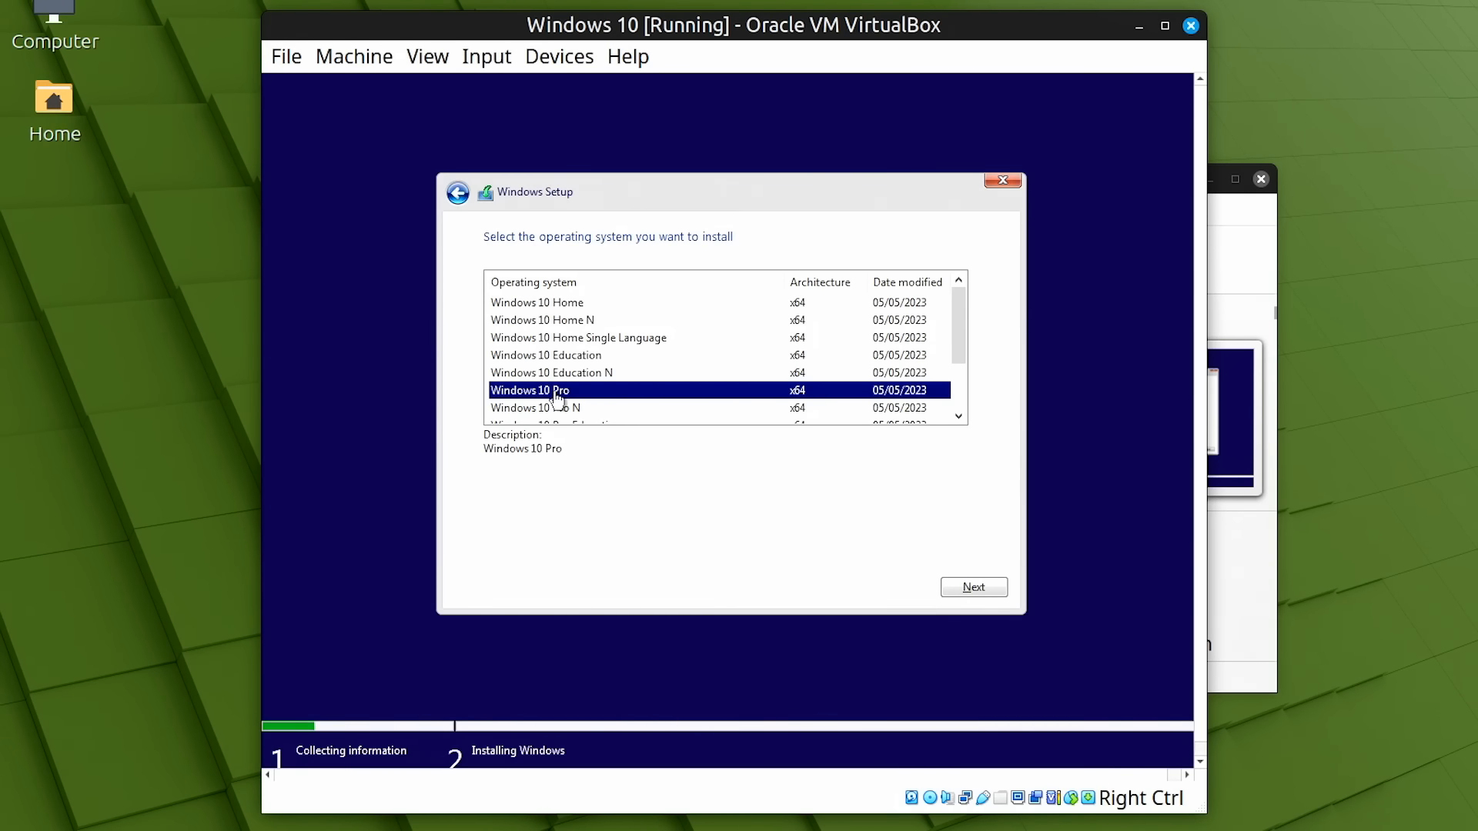
left_click(973, 593)
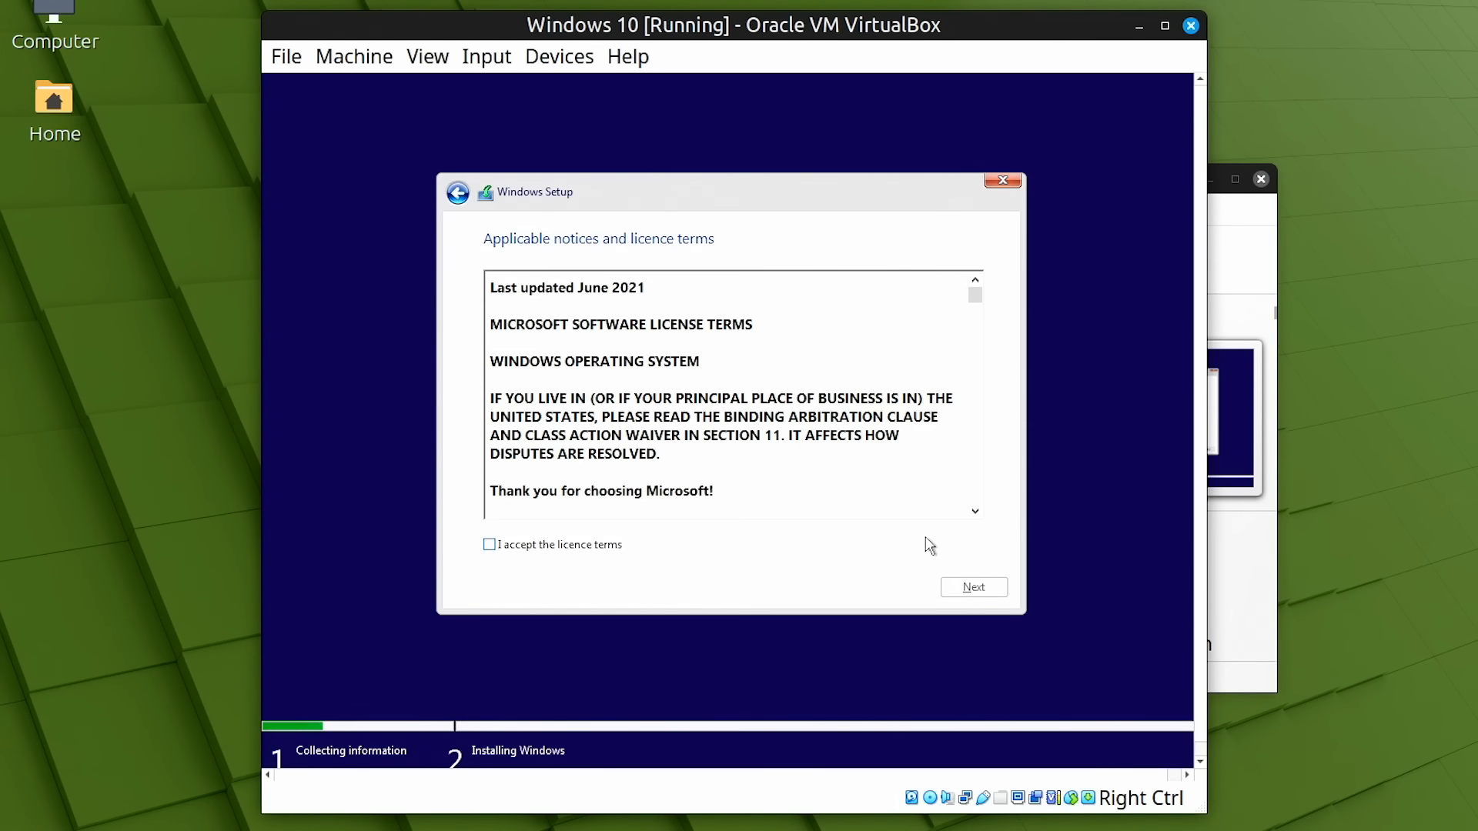
left_click(501, 545)
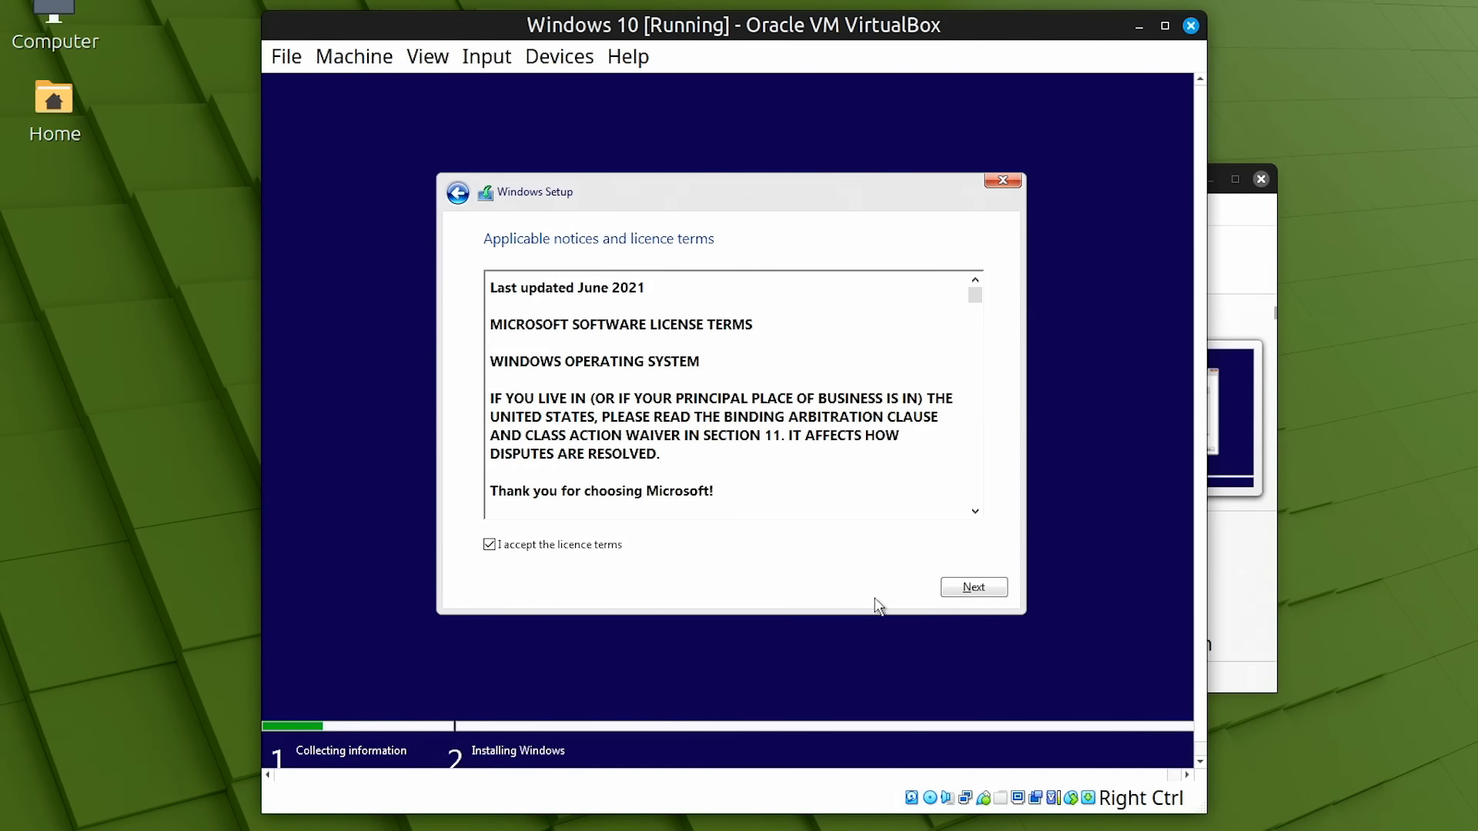
left_click(974, 587)
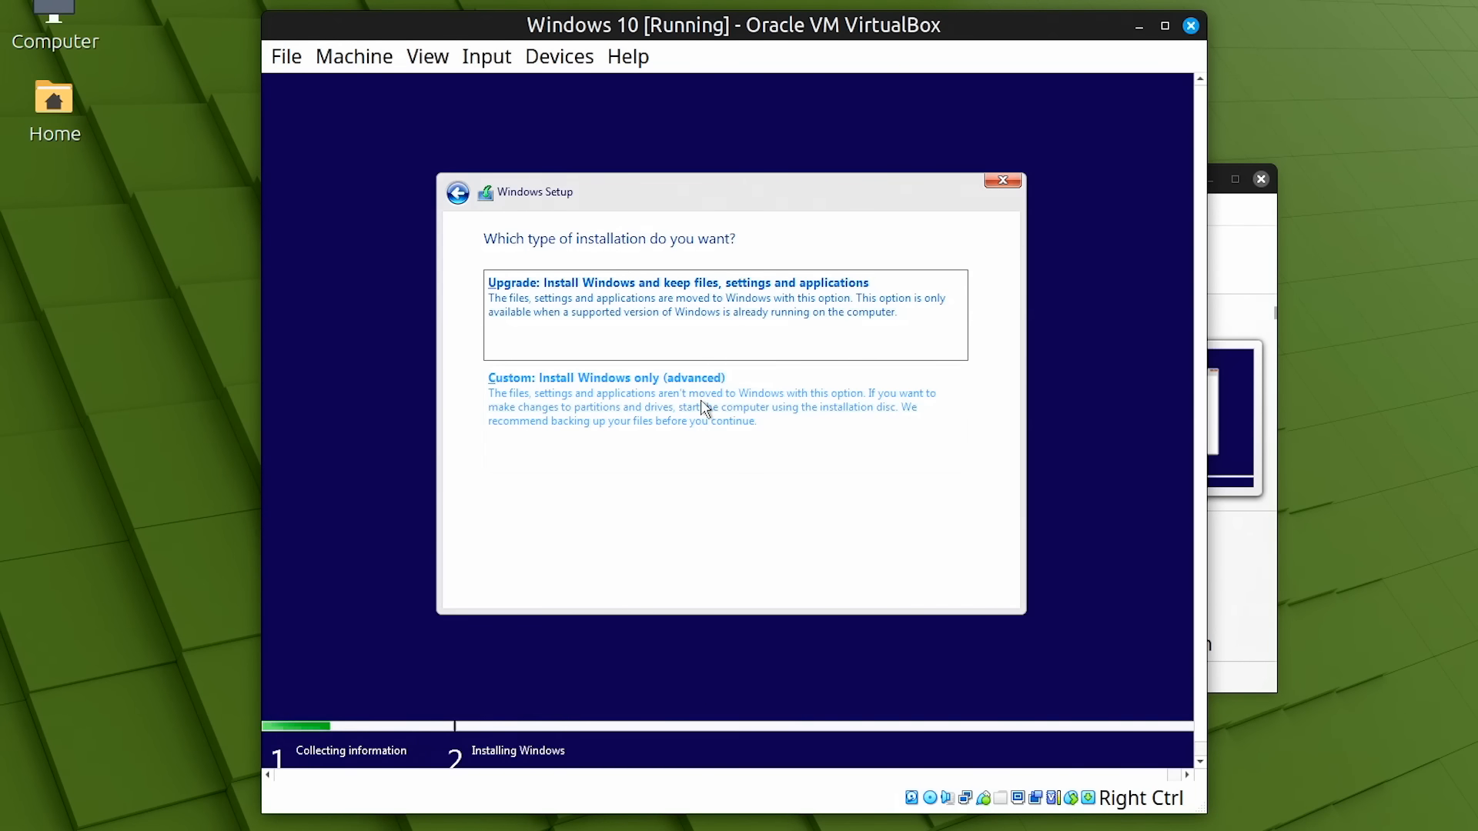
left_click(599, 392)
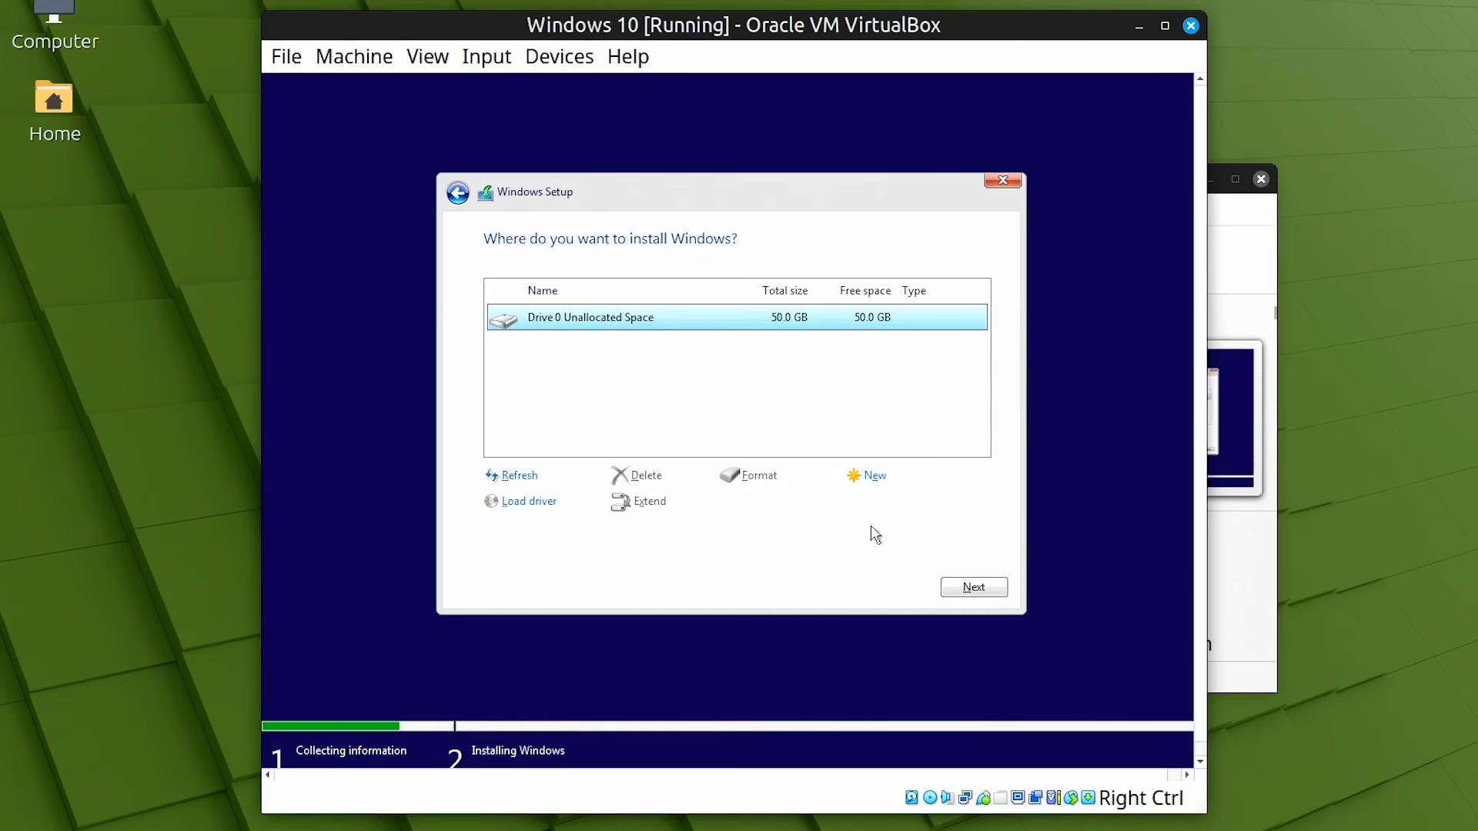
left_click(971, 590)
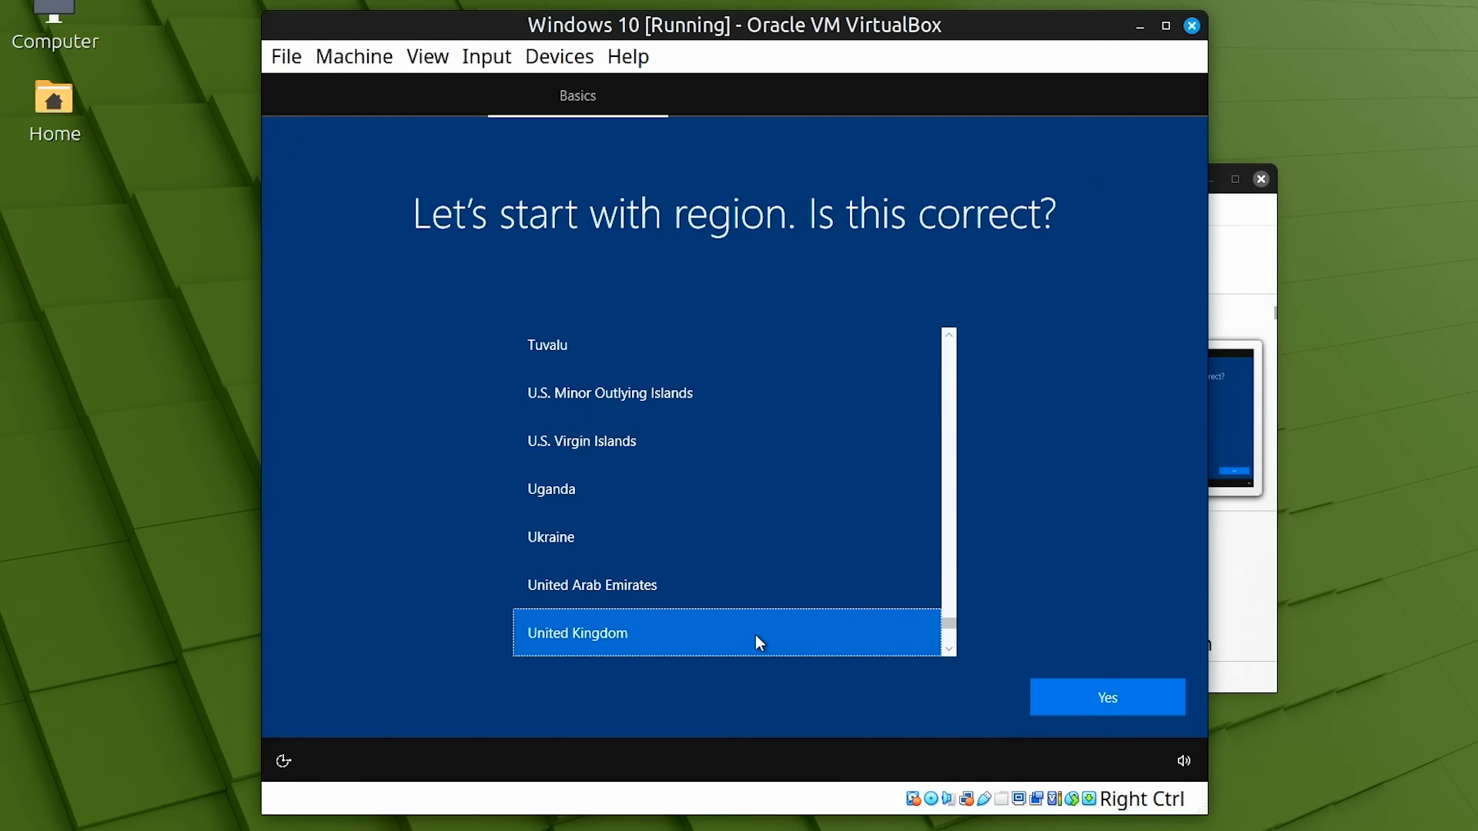
Choose United Kingdom region and keyboard, personal use, and an offline account without Microsoft sign-in
left_click(1093, 695)
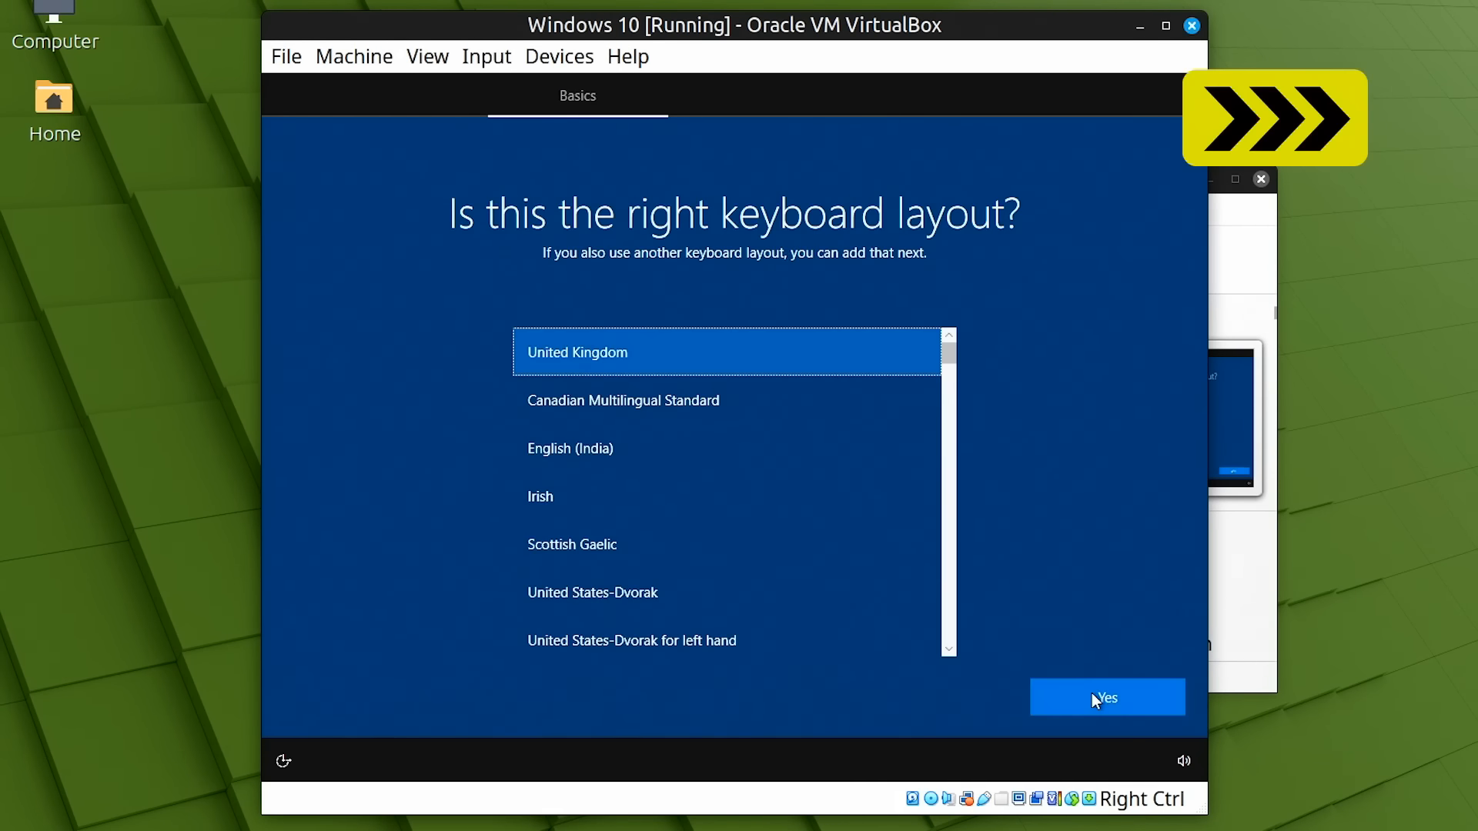
left_click(1096, 699)
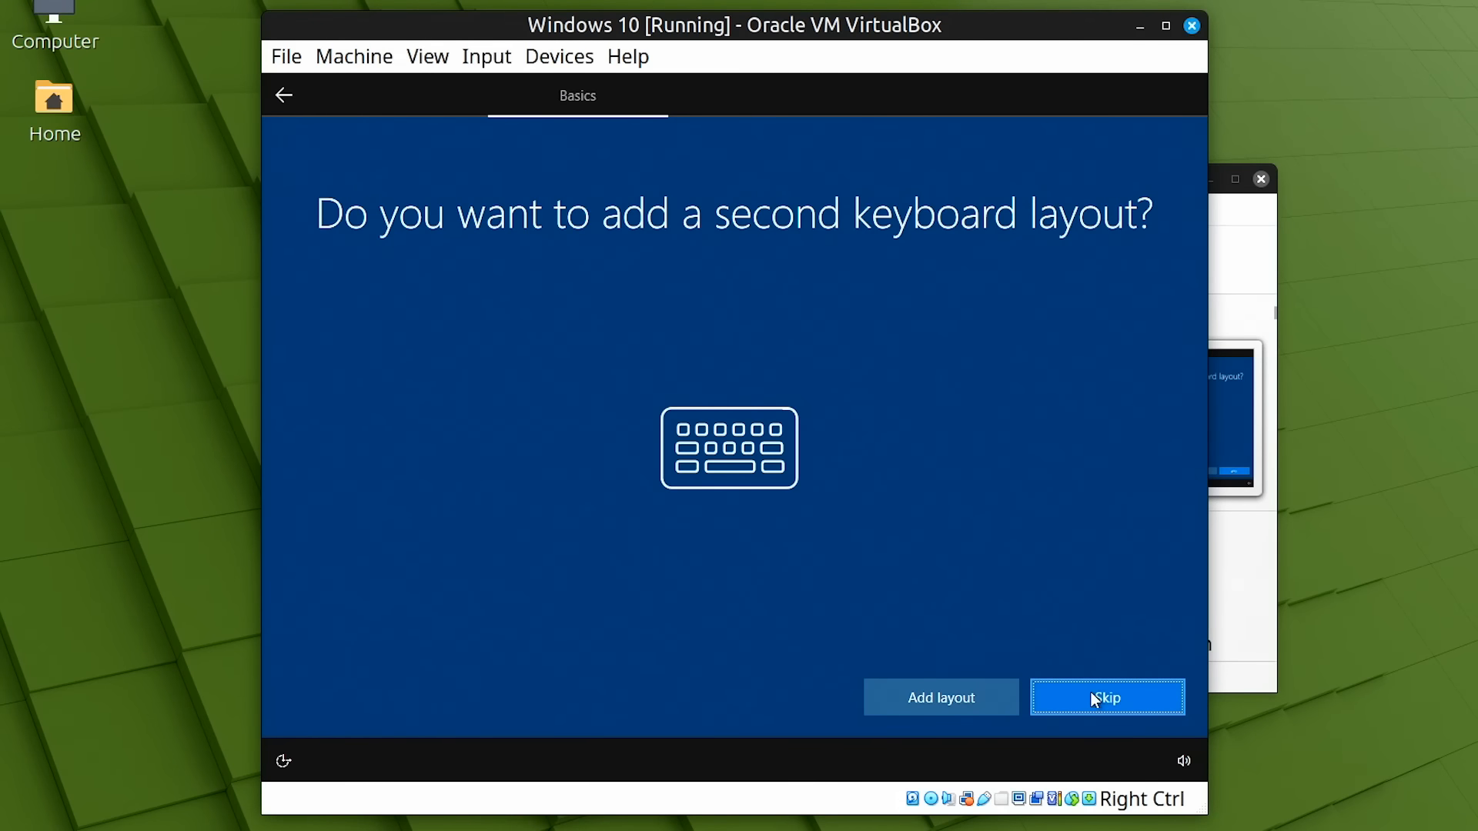
left_click(1080, 693)
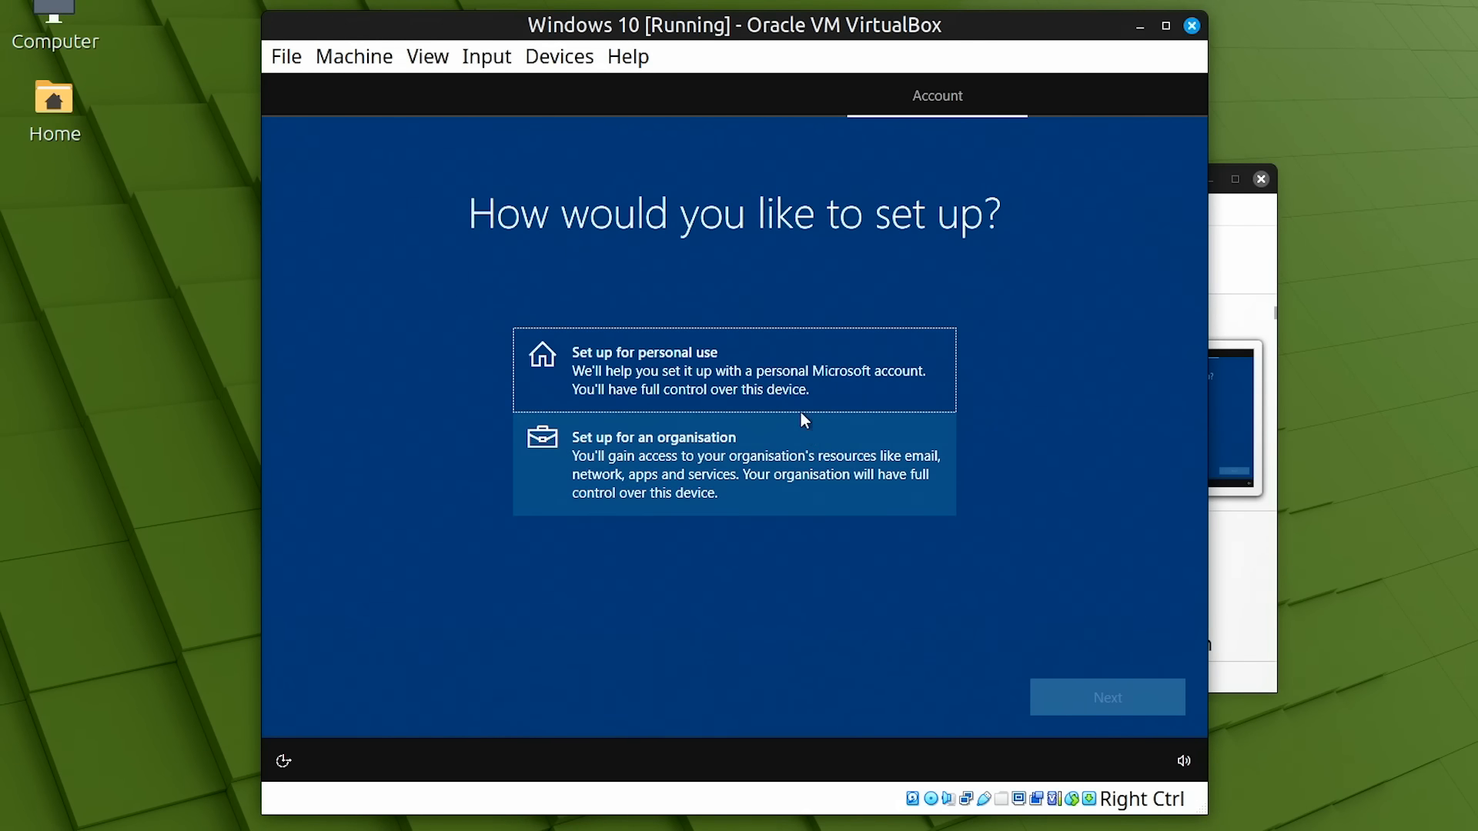
left_click(768, 365)
left_click(1085, 692)
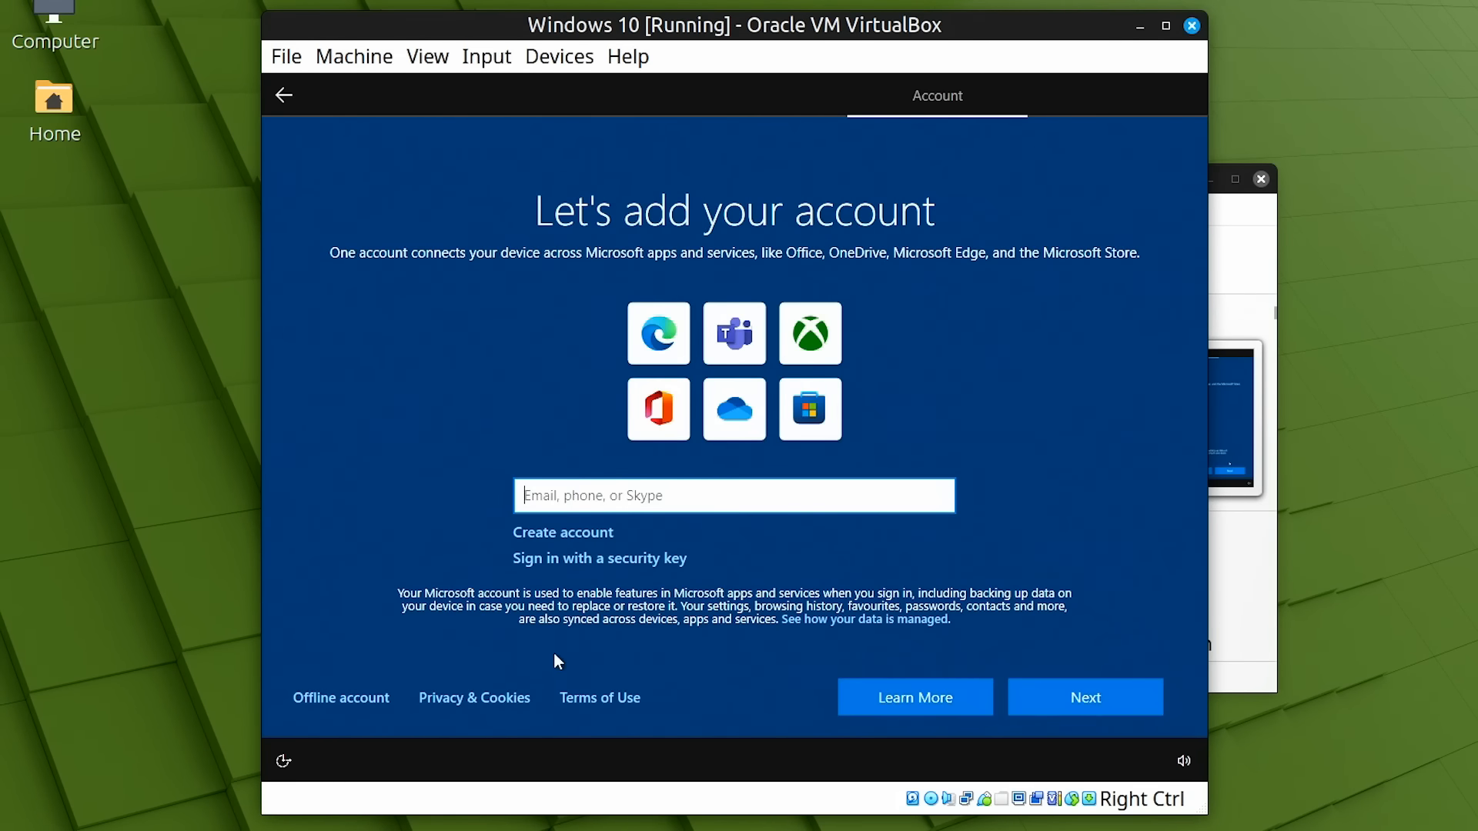
left_click(360, 704)
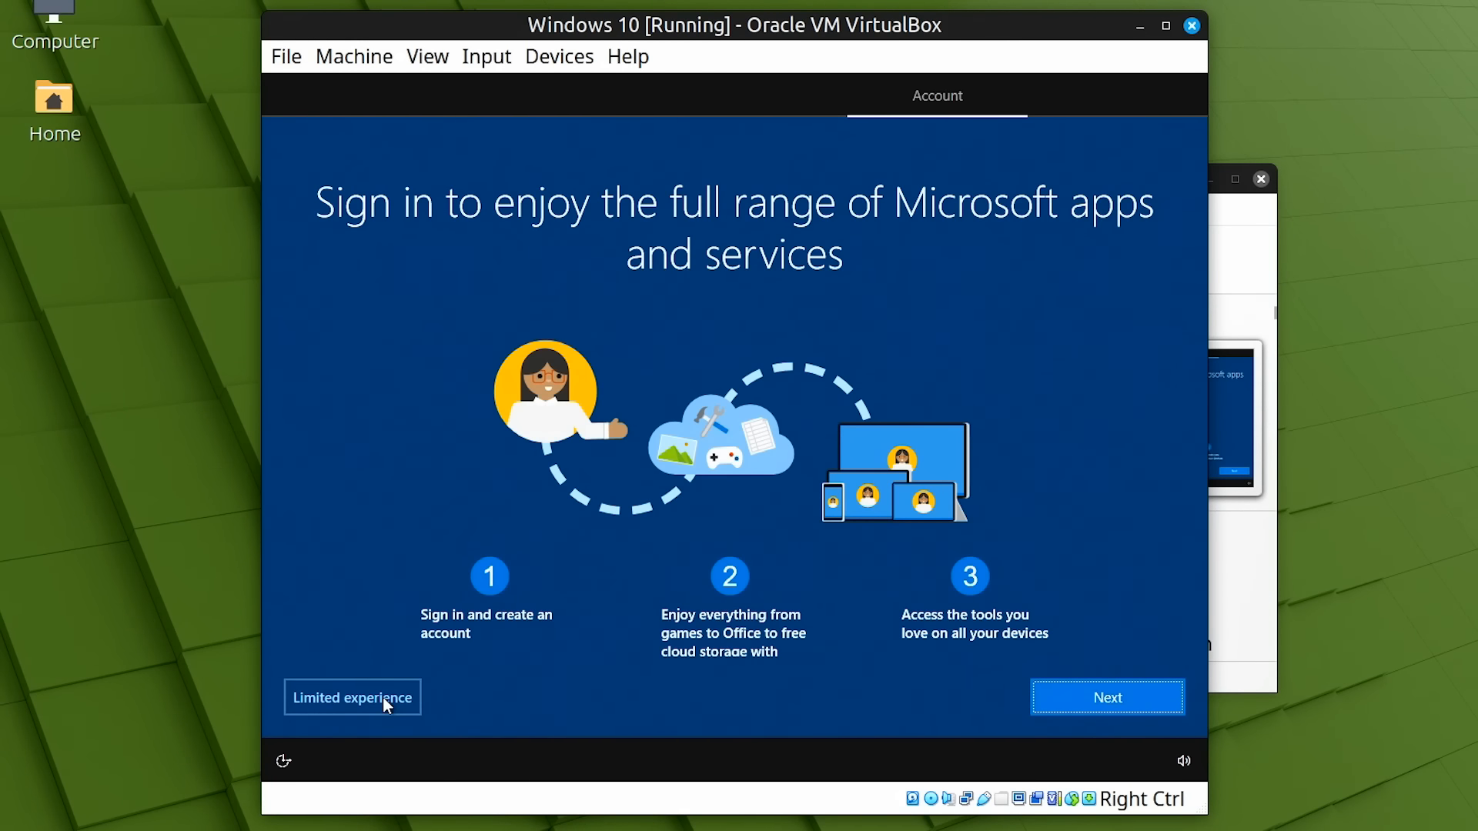
left_click(382, 696)
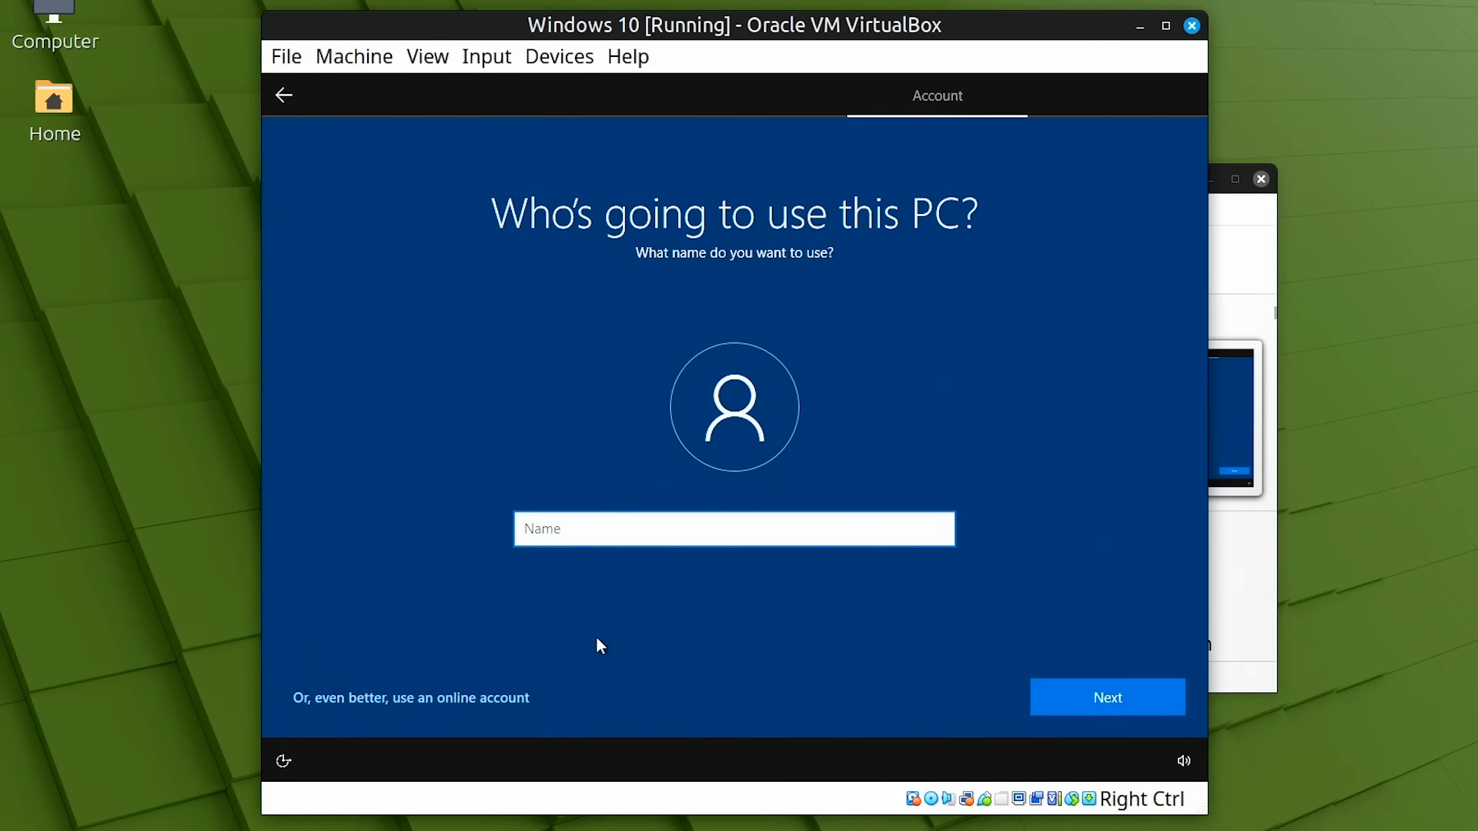
Enter the local account's user name, then set and confirm its password
type("kl")
left_click(1101, 696)
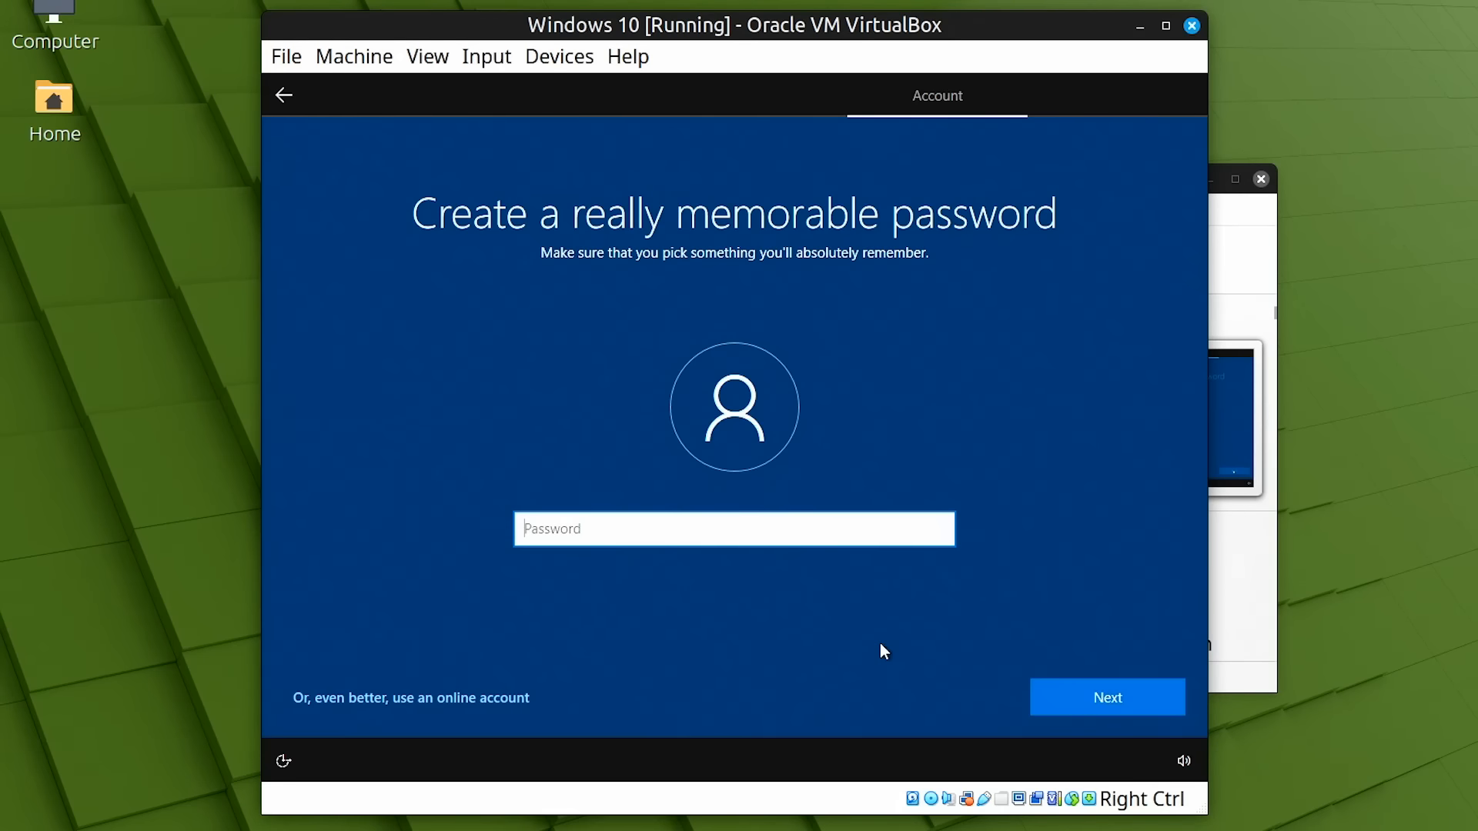
type("123456")
left_click(1091, 695)
type("123456")
left_click(1096, 698)
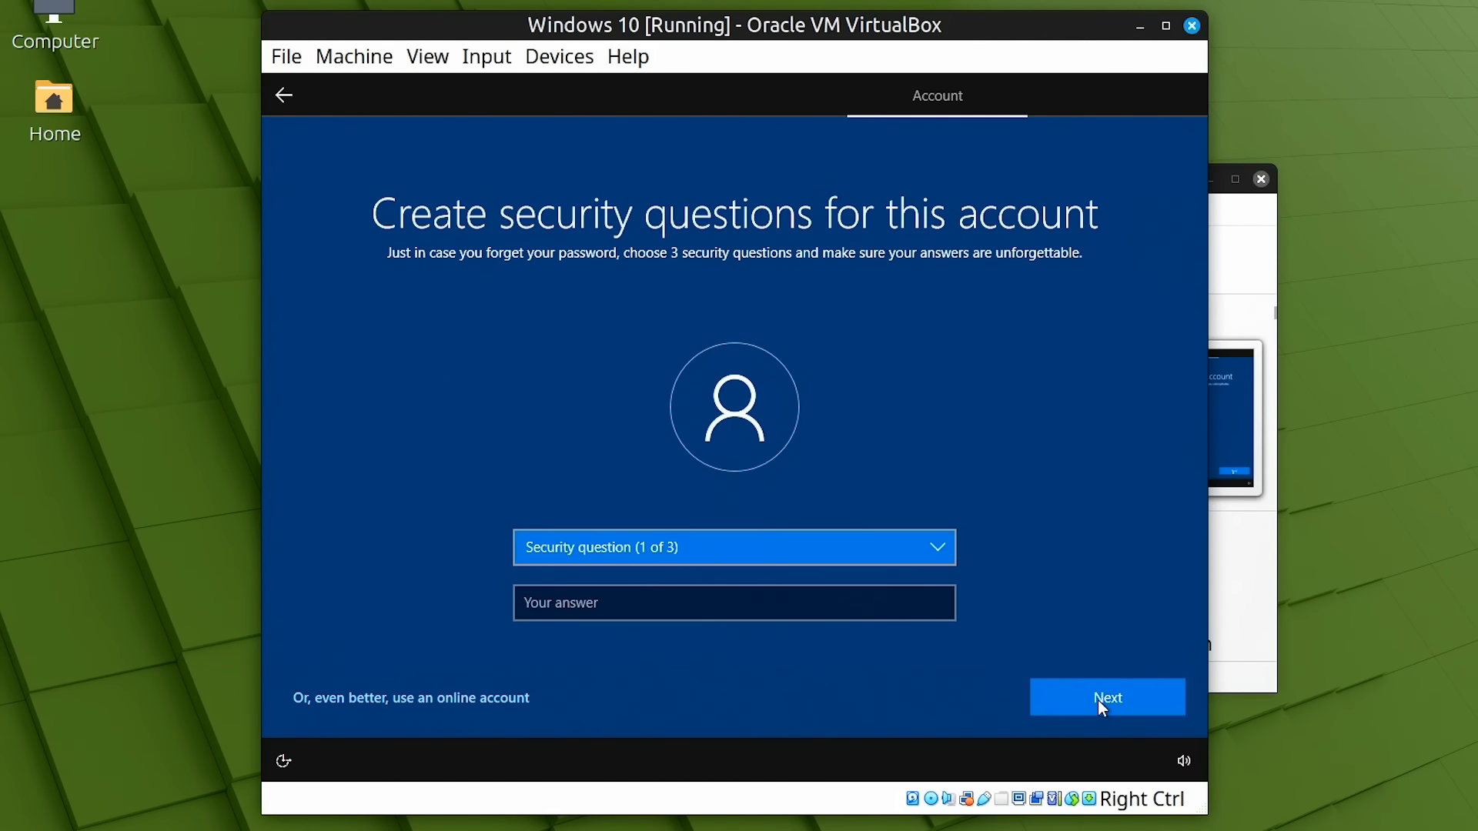
Pick the first security question, answer it, and select the second question
left_click(937, 547)
left_click(692, 585)
type("sdfsdfsdf")
left_click(1107, 697)
left_click(937, 547)
left_click(693, 584)
Answer the remaining security question and decline importing data from another browser
type("sd")
left_click(1107, 697)
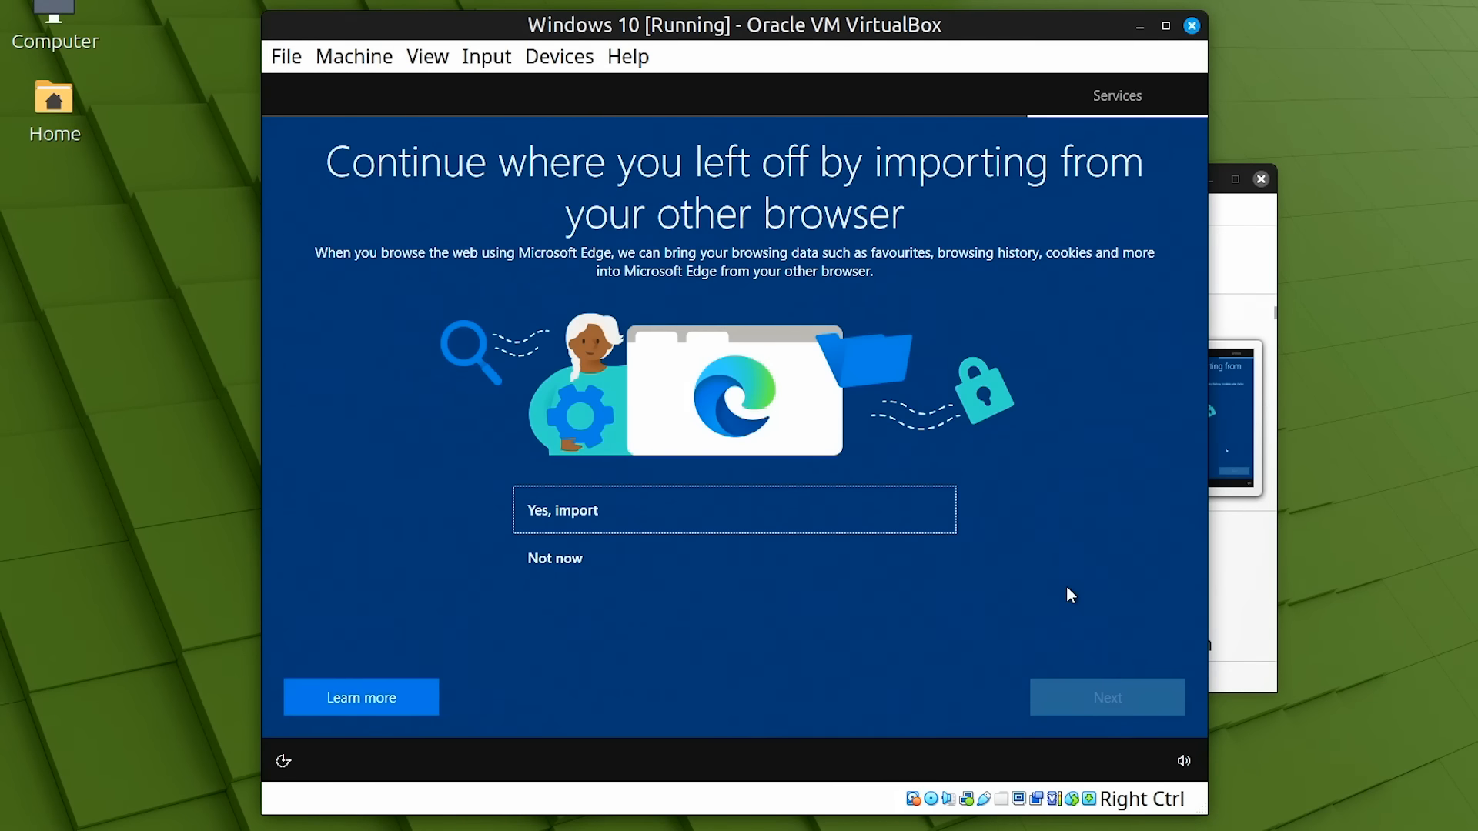
left_click(663, 562)
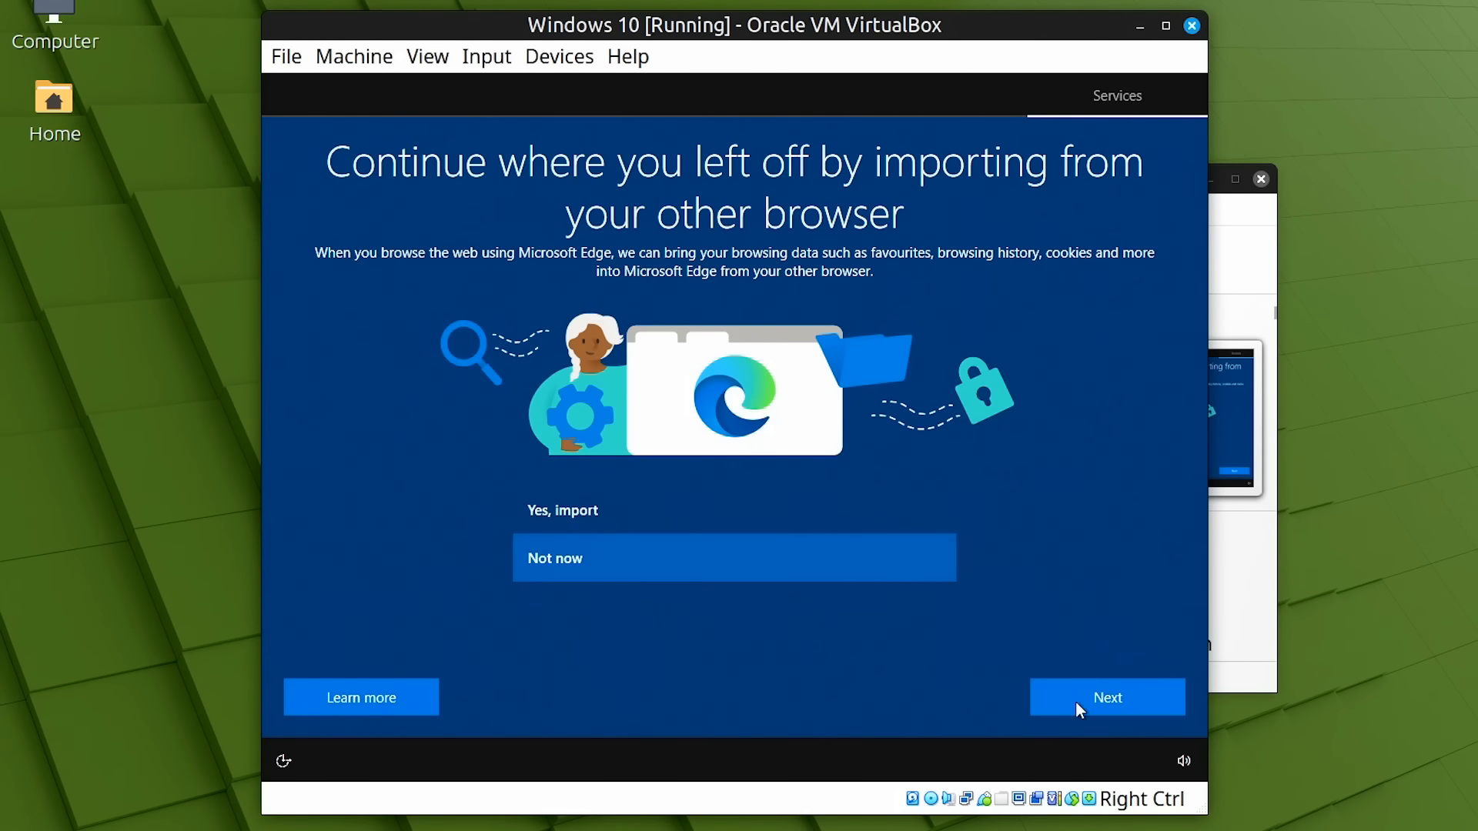
left_click(1080, 703)
Turn off location and Find my device, and send only required diagnostic data
left_click(699, 474)
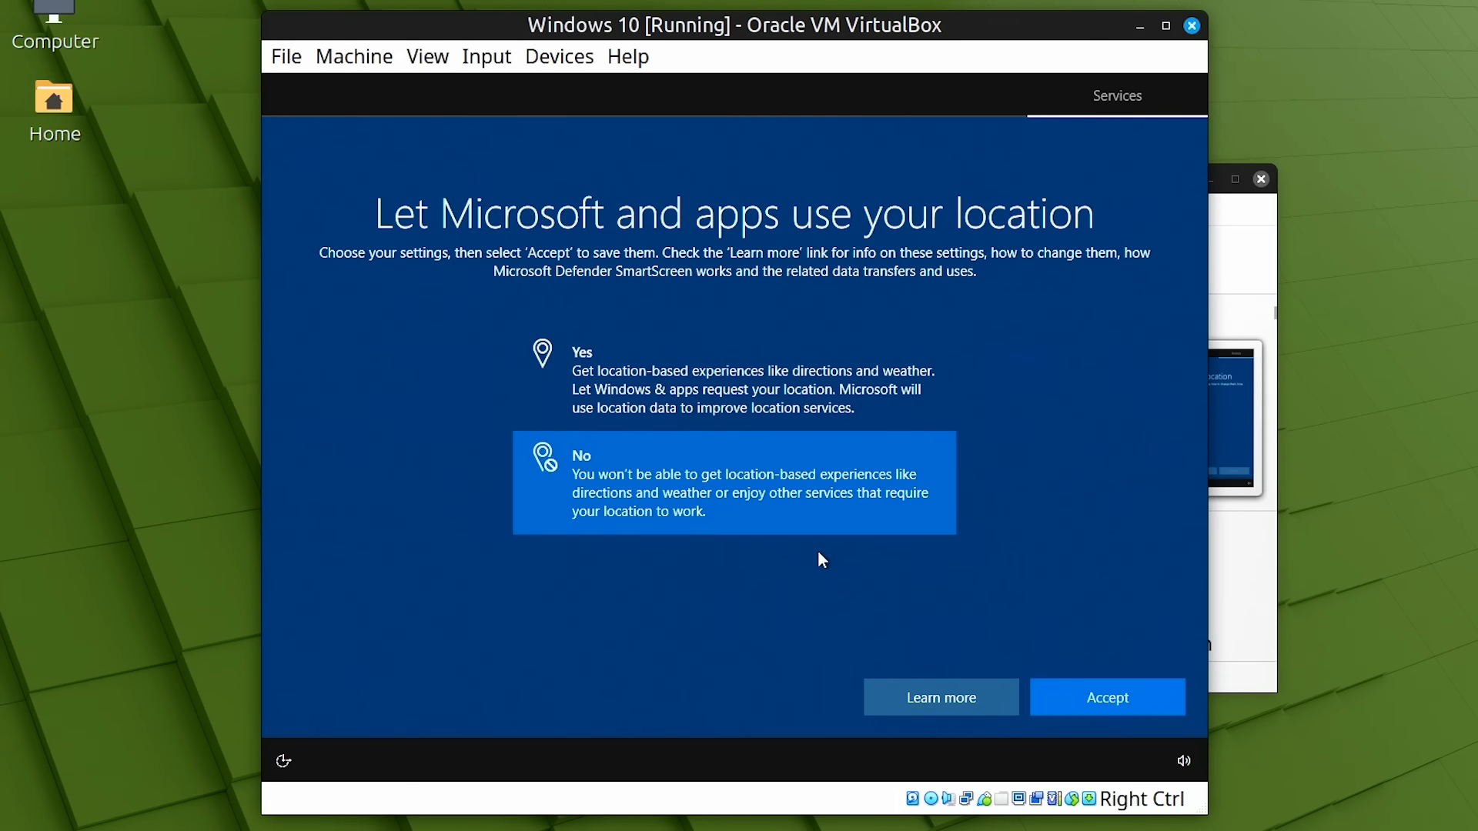
left_click(1086, 705)
left_click(660, 474)
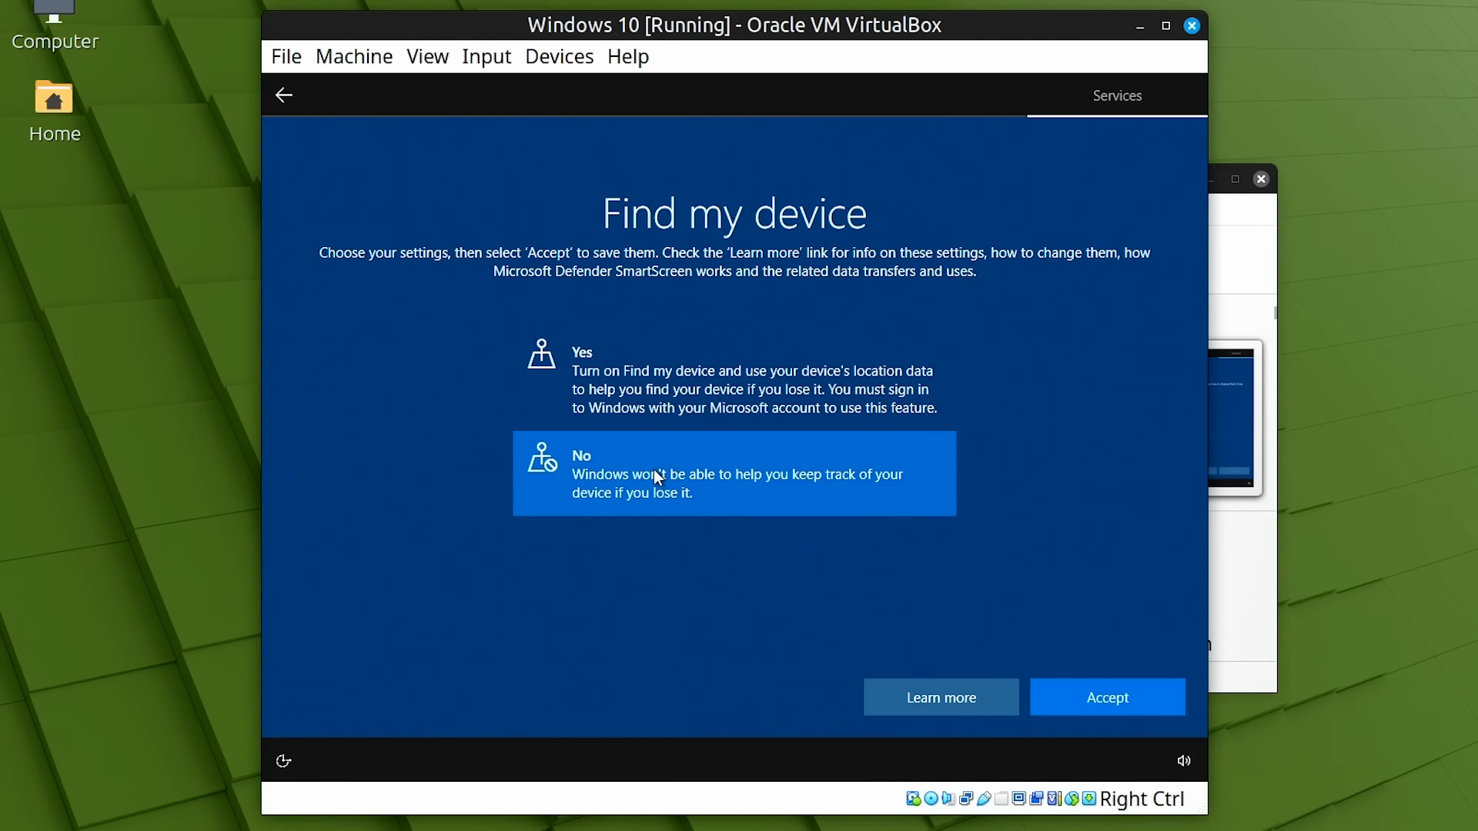
left_click(1120, 699)
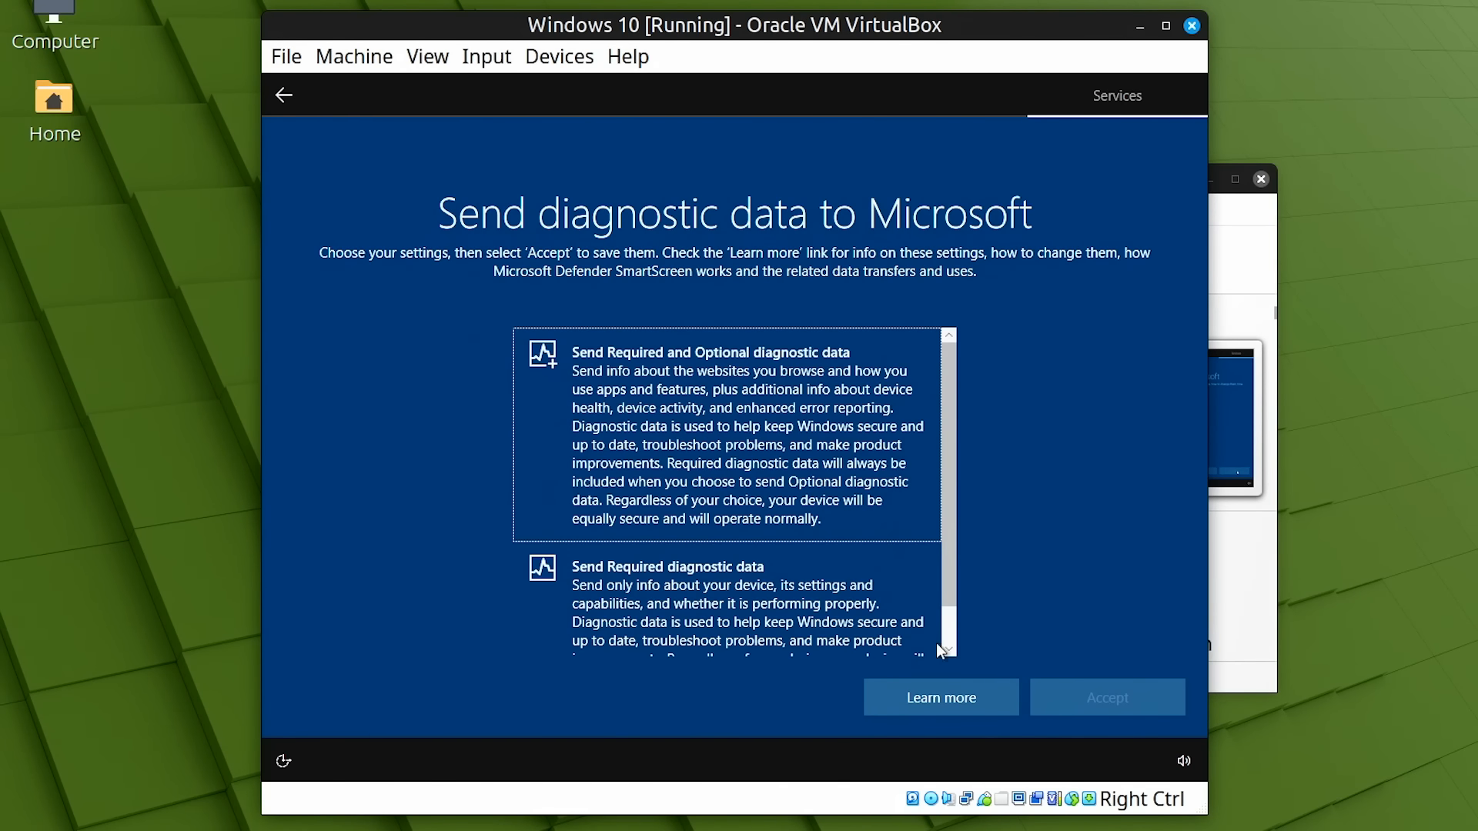
left_click(776, 585)
left_click(1100, 693)
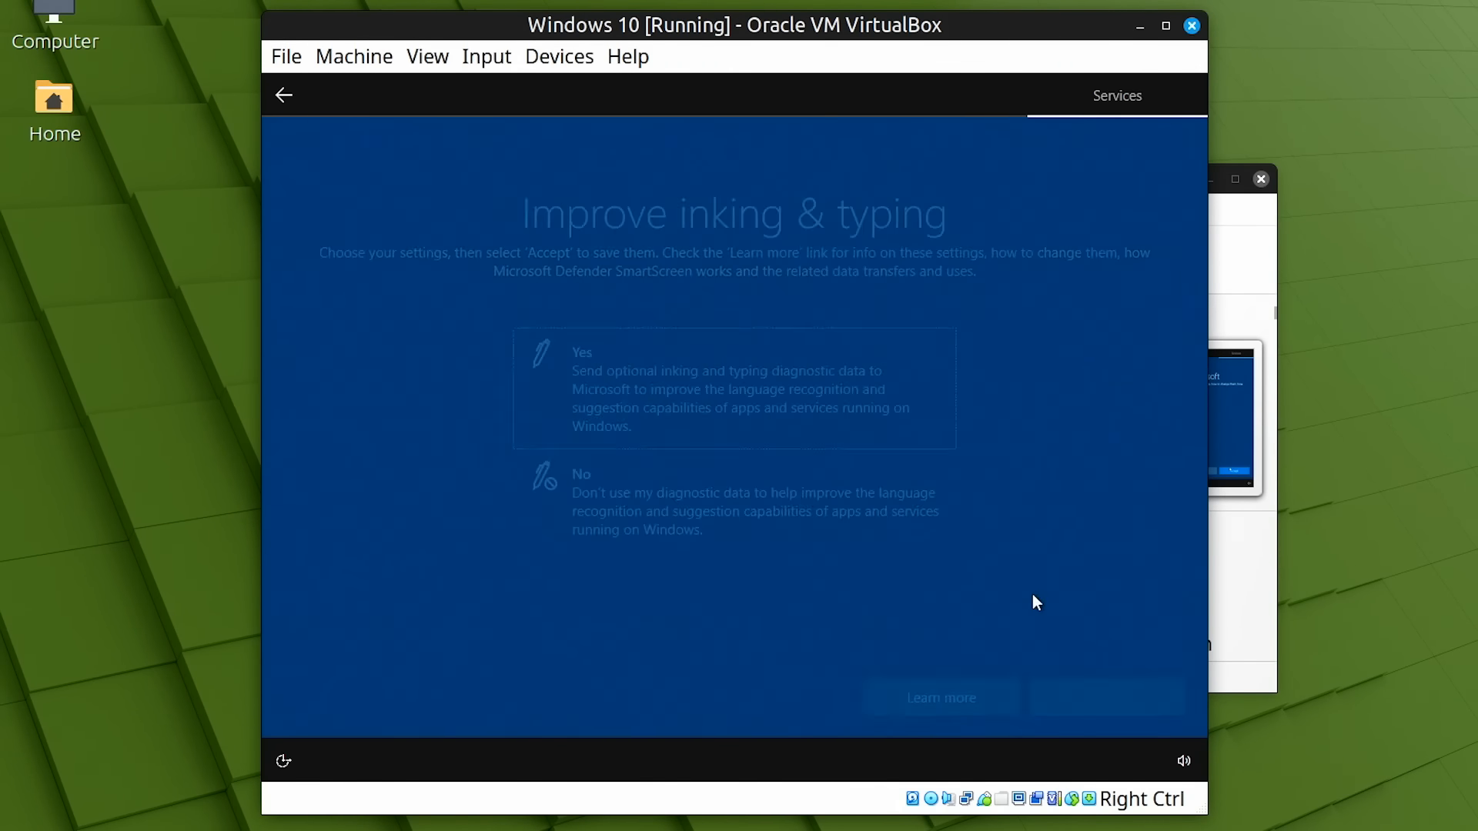
Decline inking, tailored experiences and advertising ID, skip device customisation, and postpone Cortana
left_click(791, 525)
left_click(1098, 692)
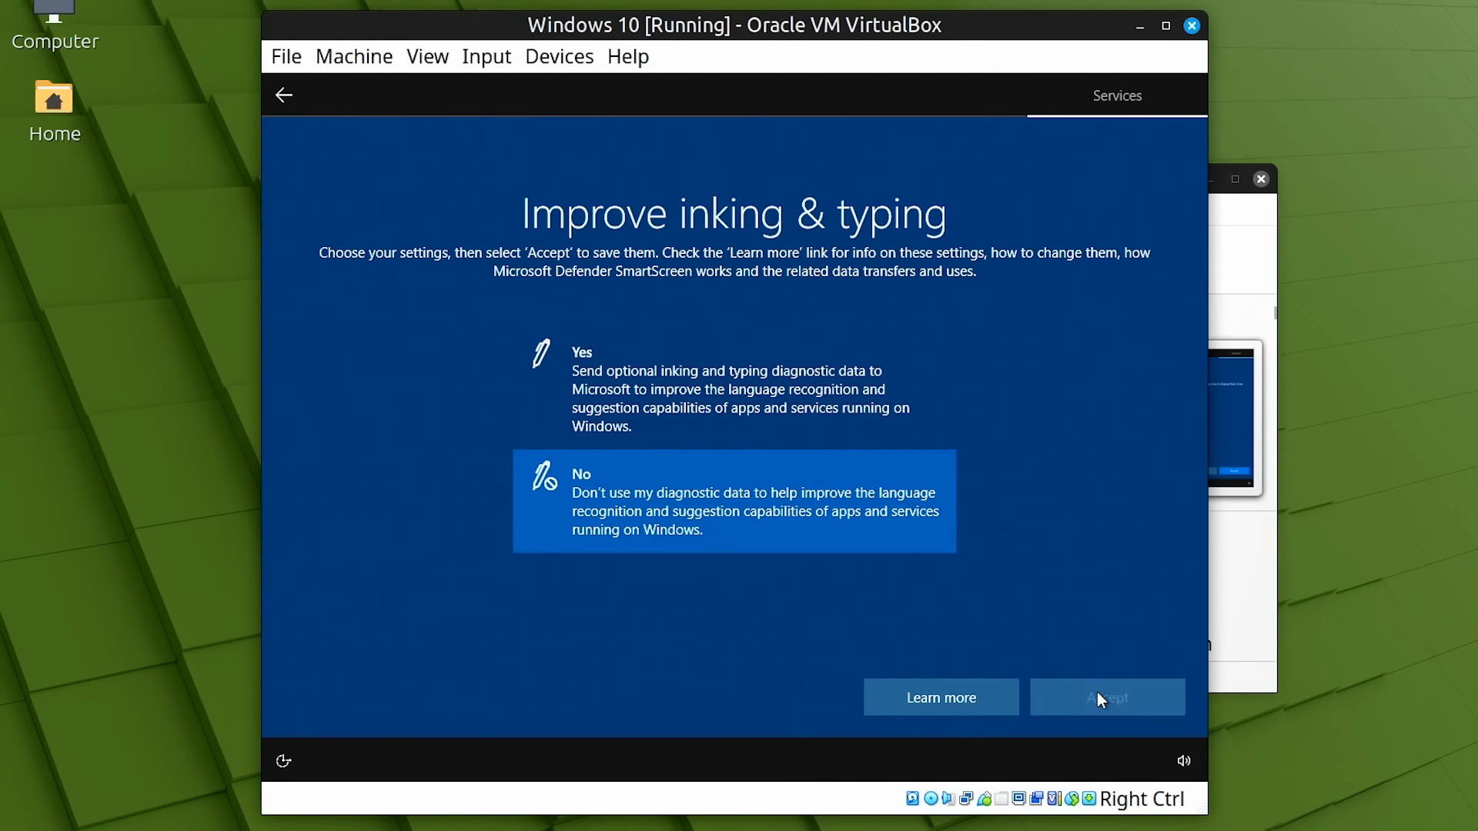
left_click(762, 515)
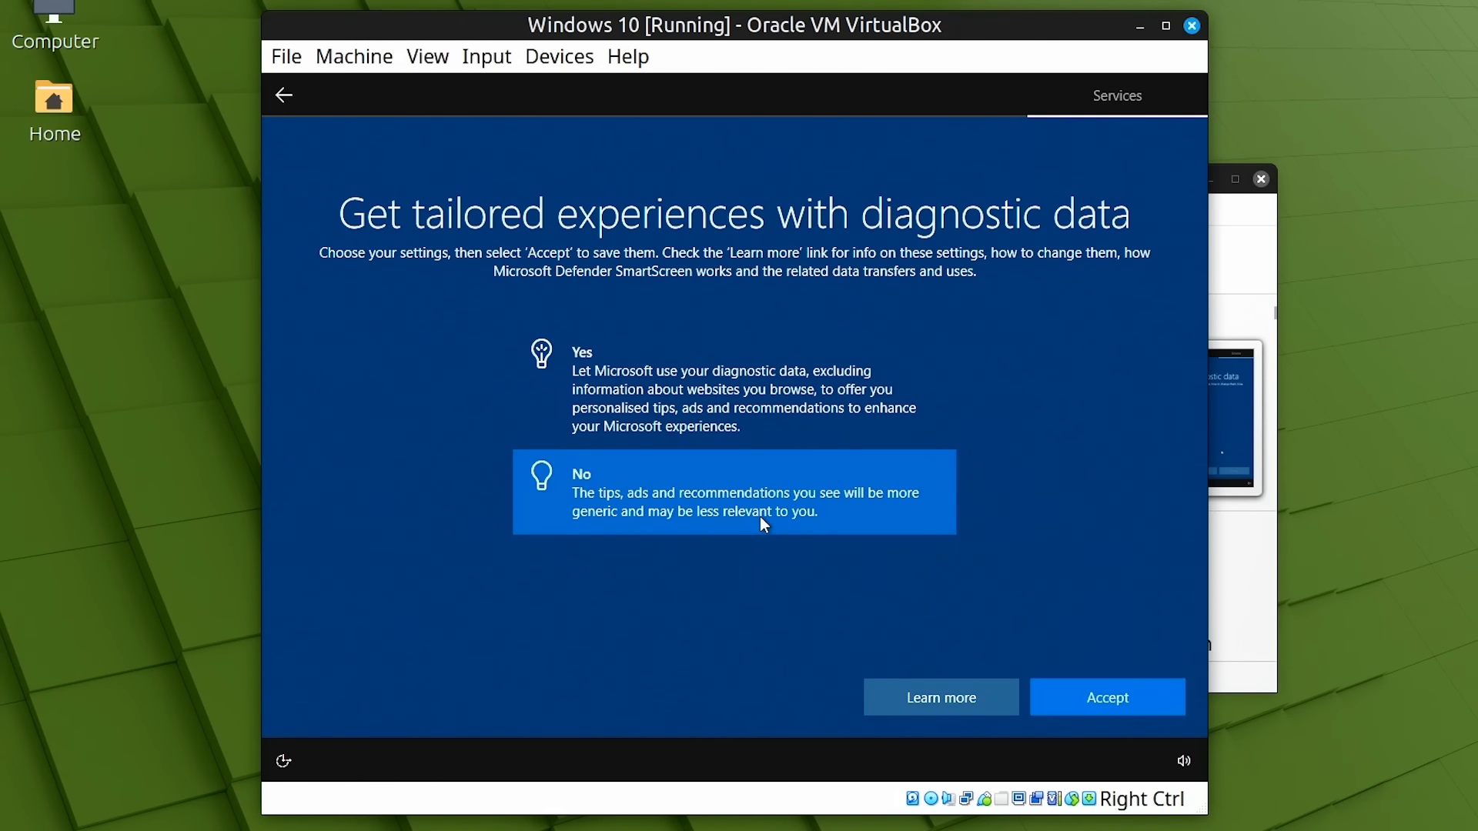
left_click(1101, 699)
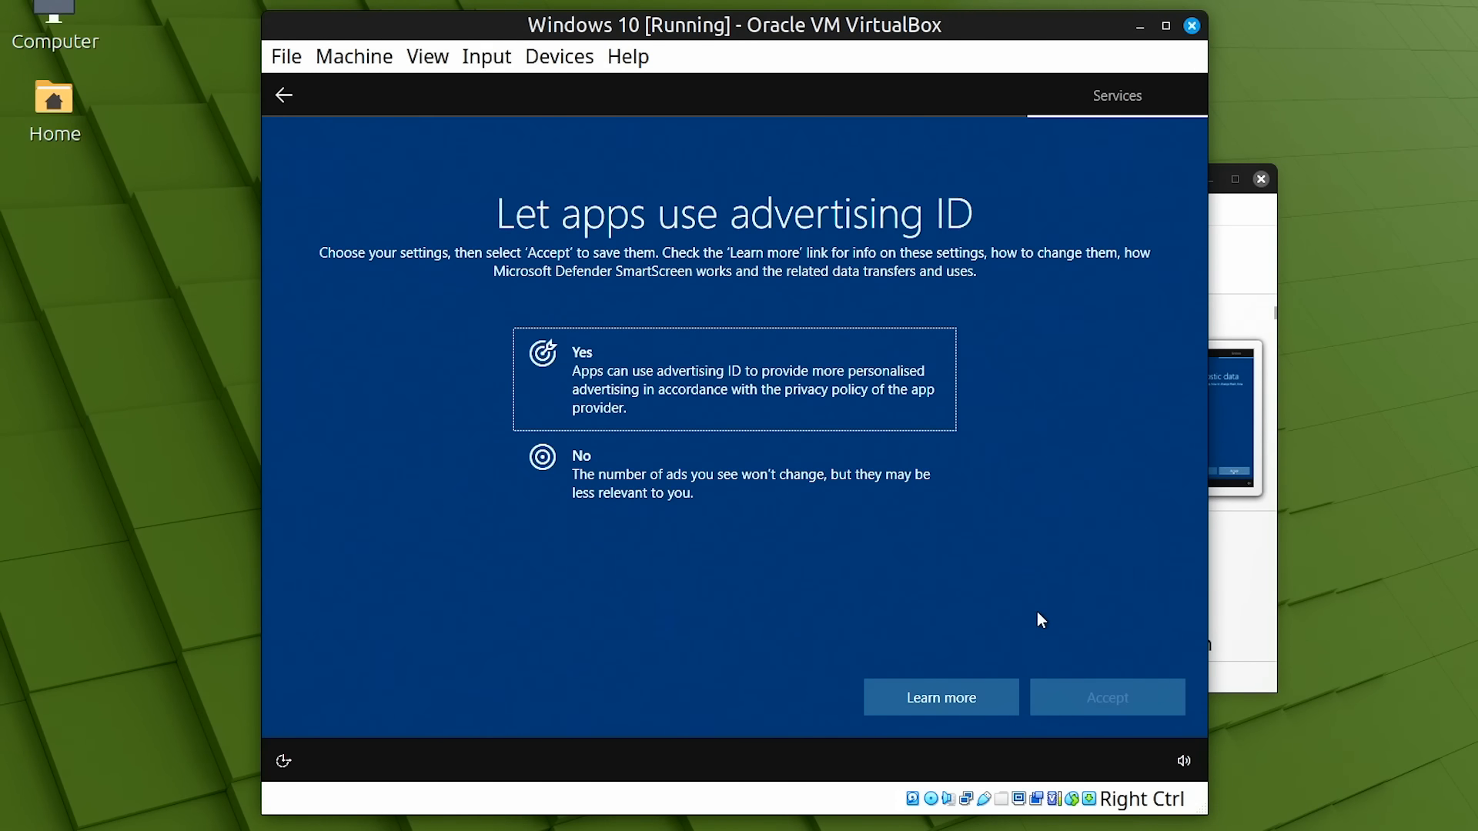
left_click(729, 491)
left_click(1069, 701)
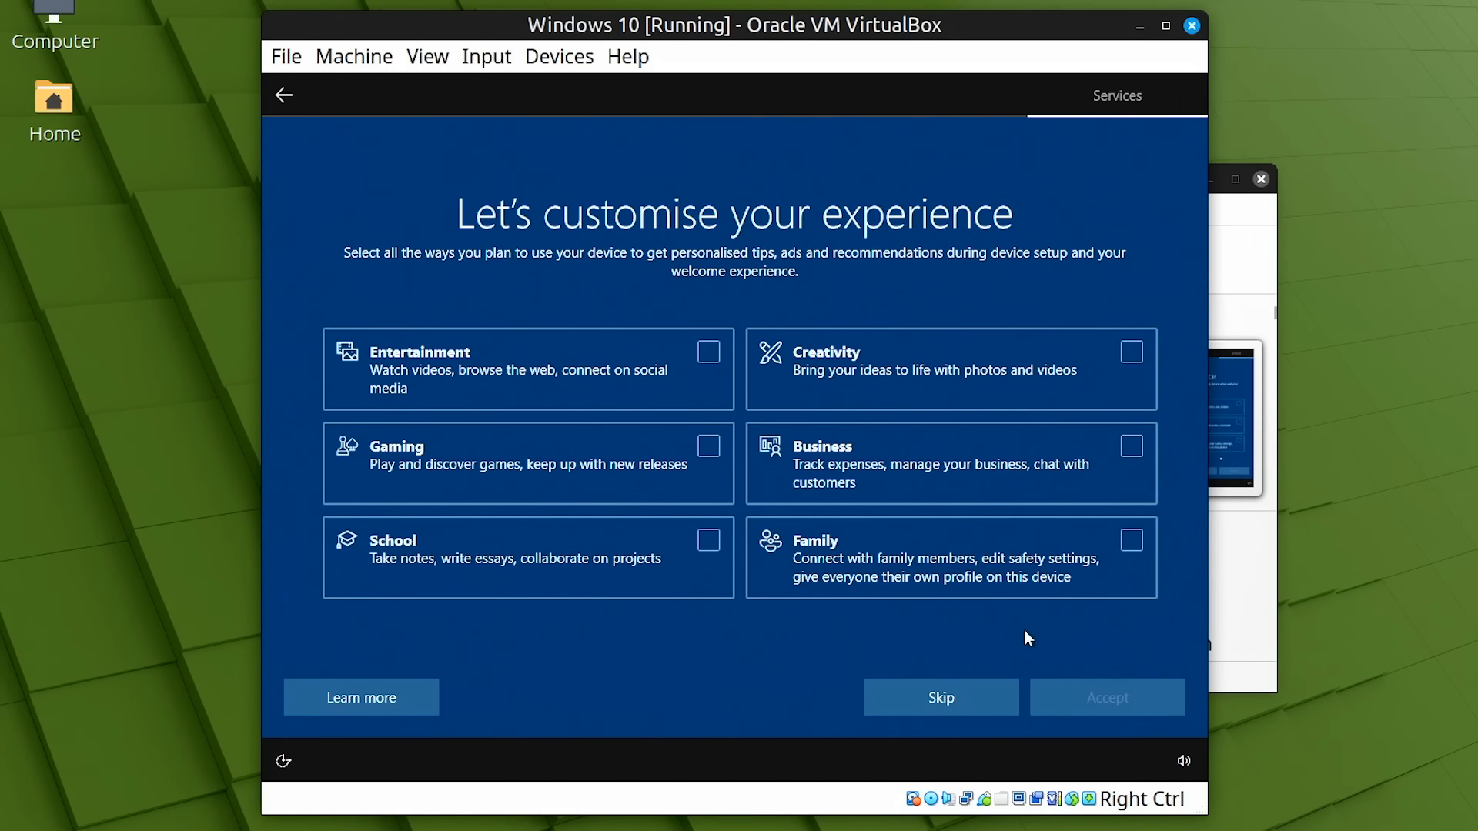
left_click(958, 689)
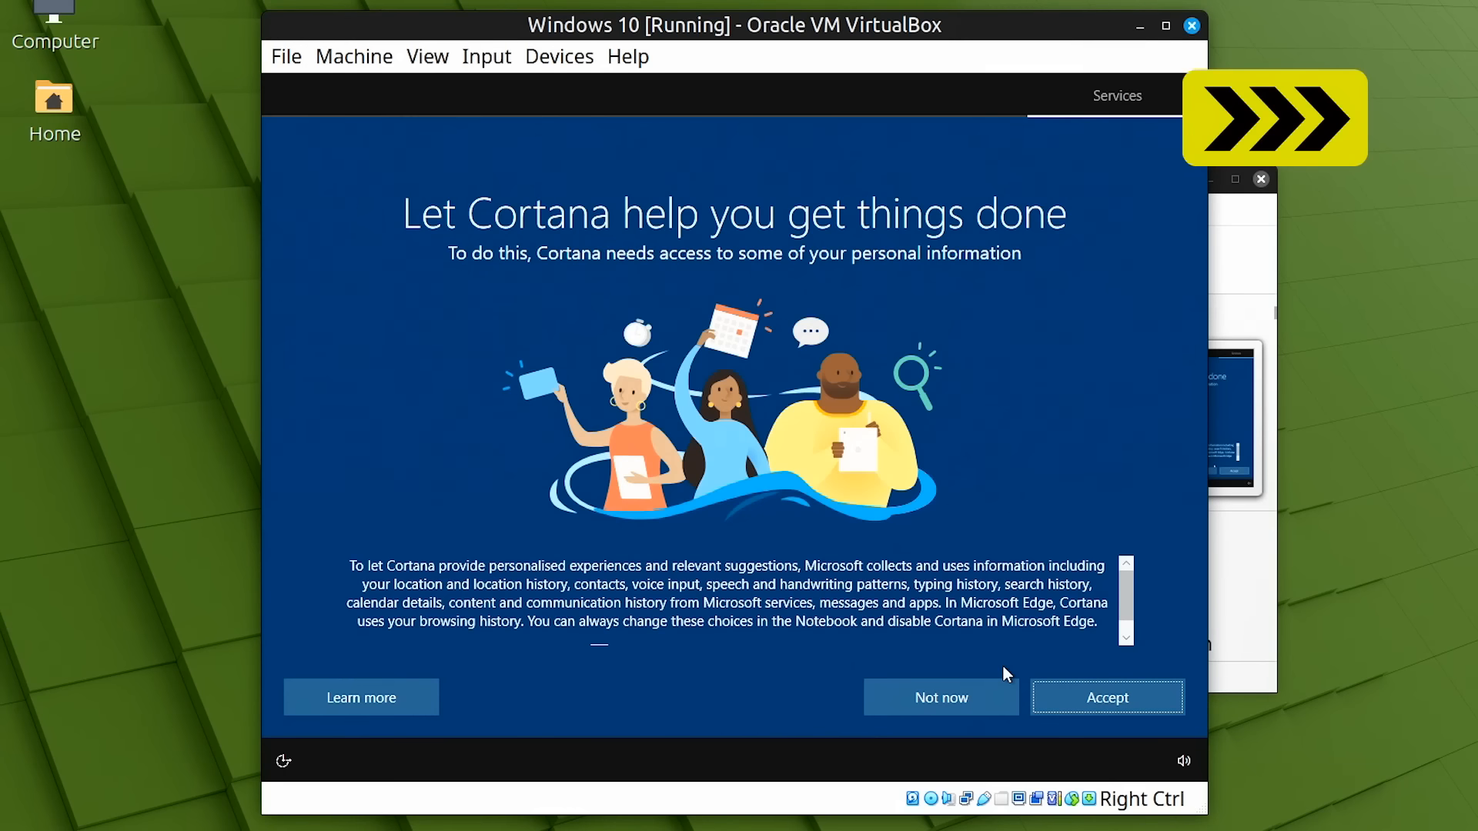
left_click(957, 699)
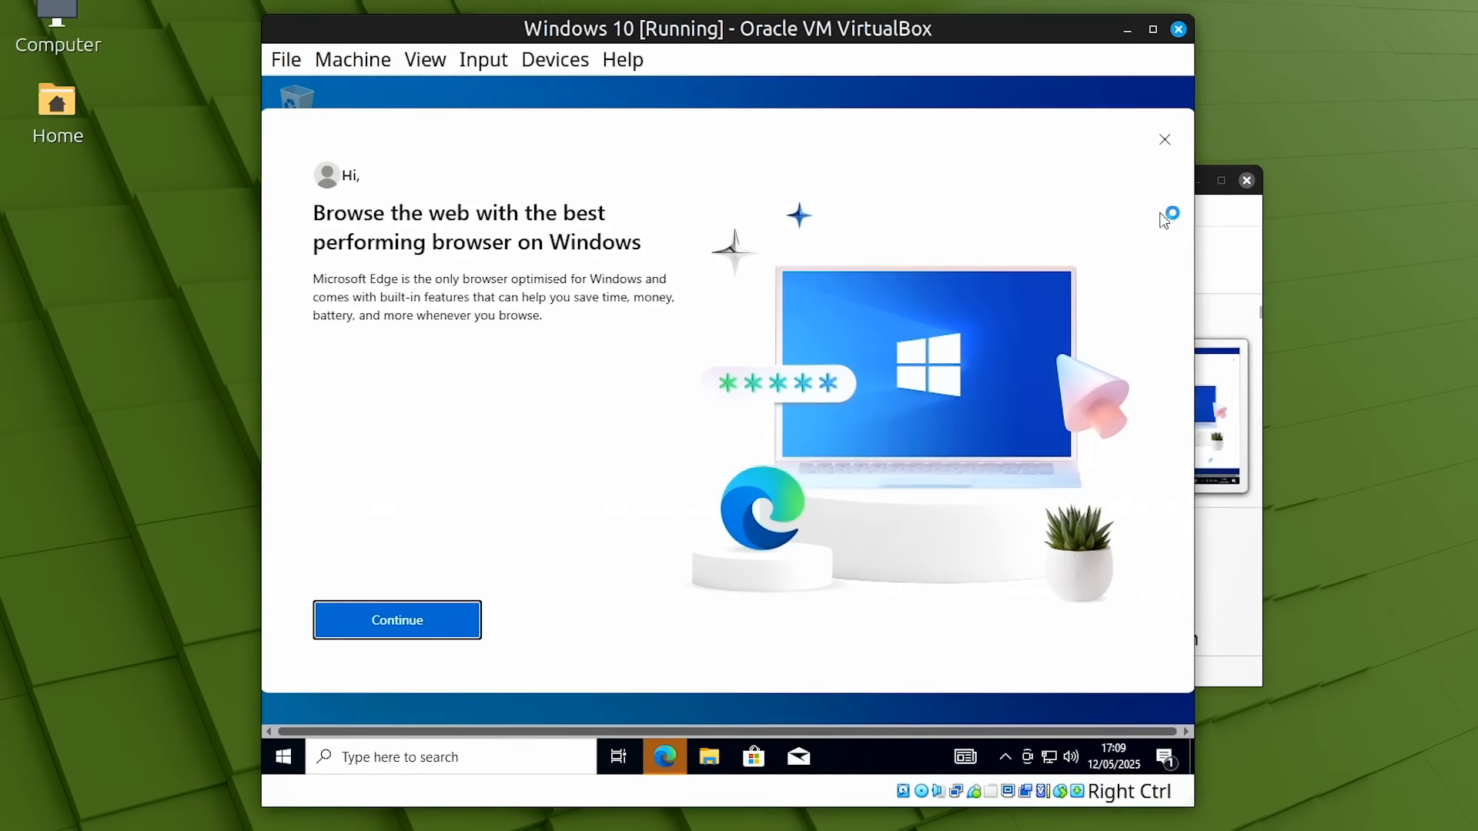
Close the Edge welcome message and switch the VM to full-screen, suppressing the notice
left_click(1164, 139)
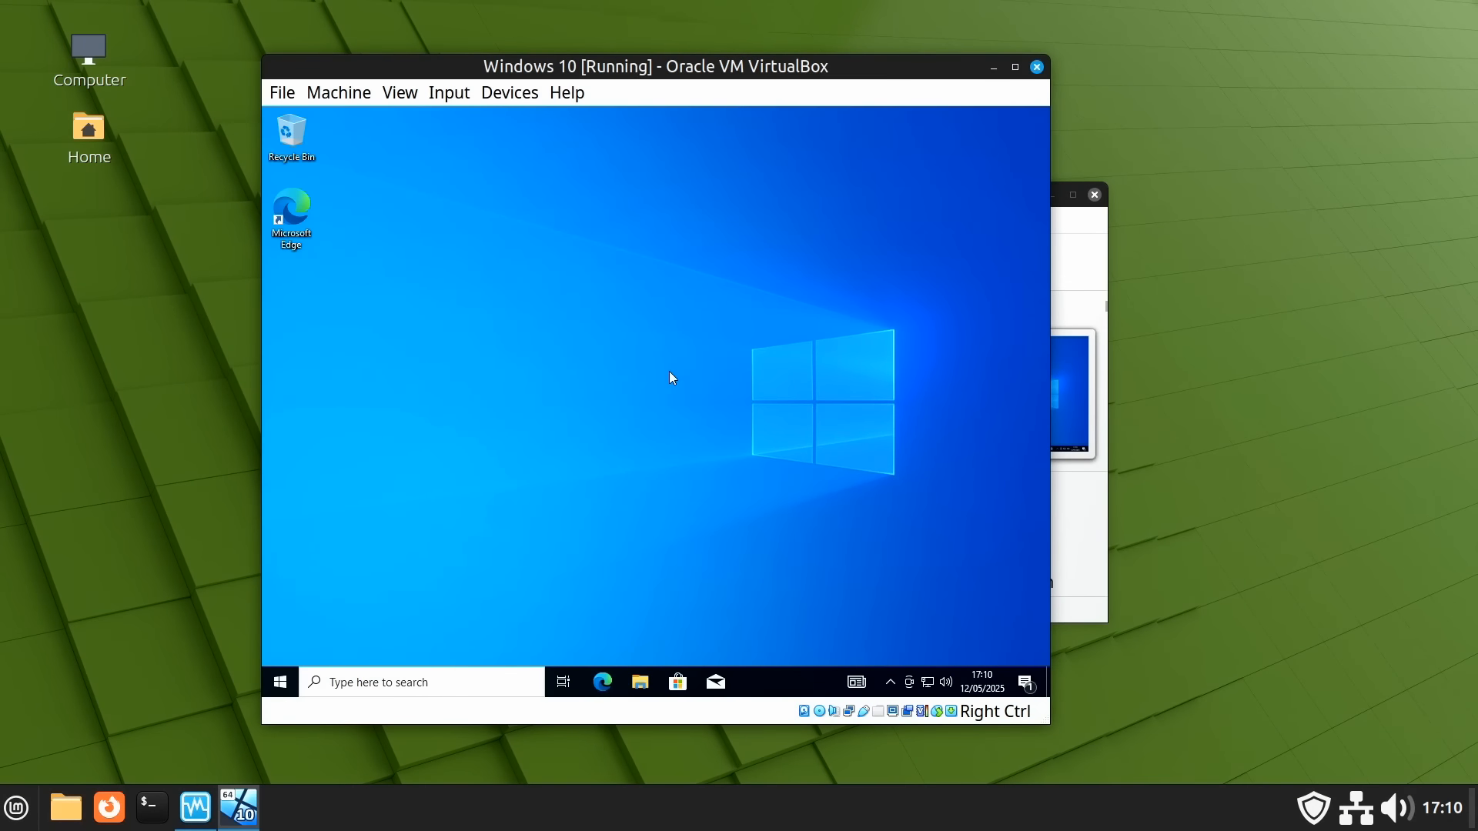
left_click_drag(432, 67, 524, 69)
left_click(492, 93)
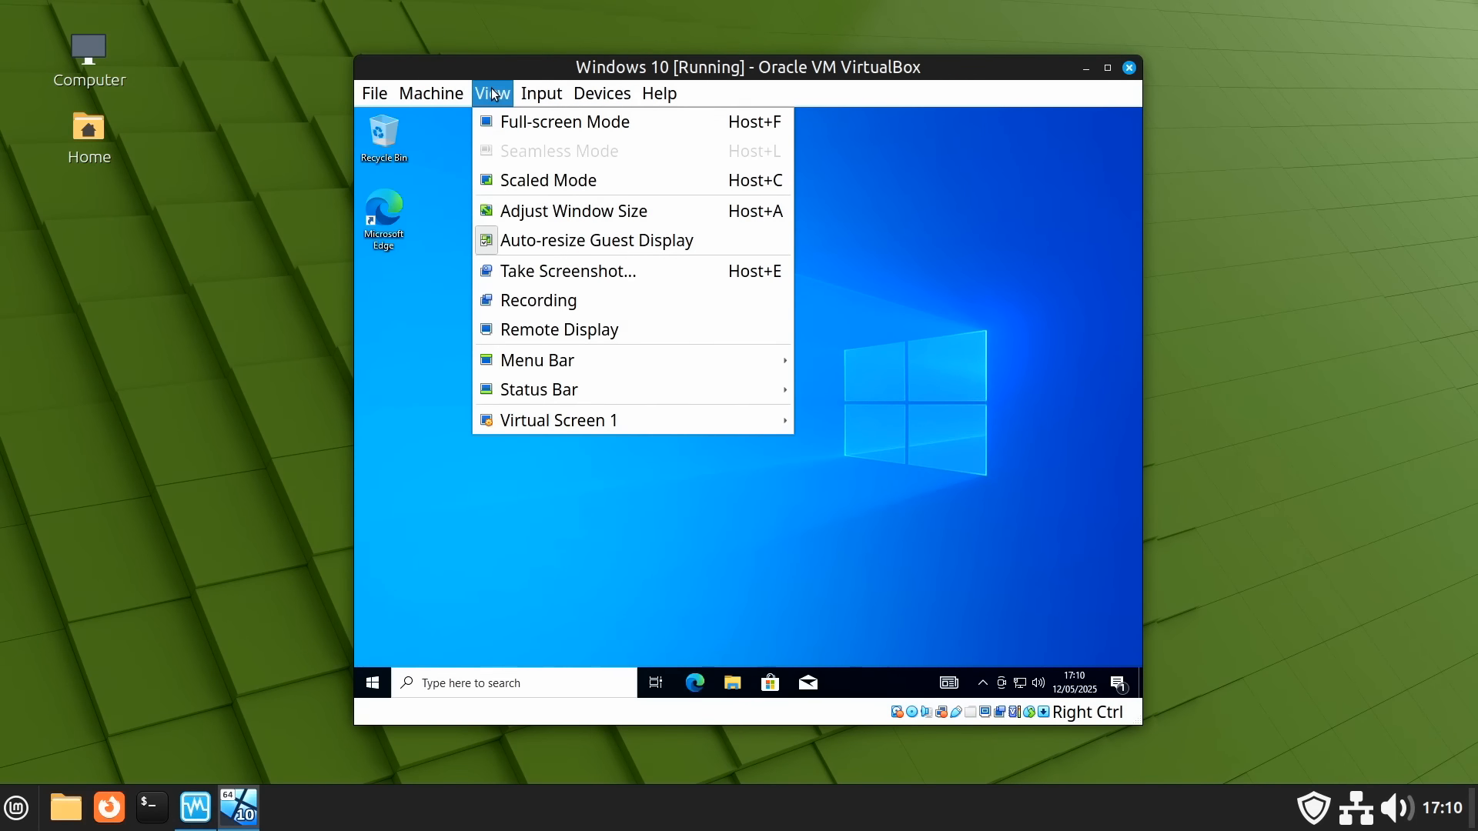
left_click(508, 117)
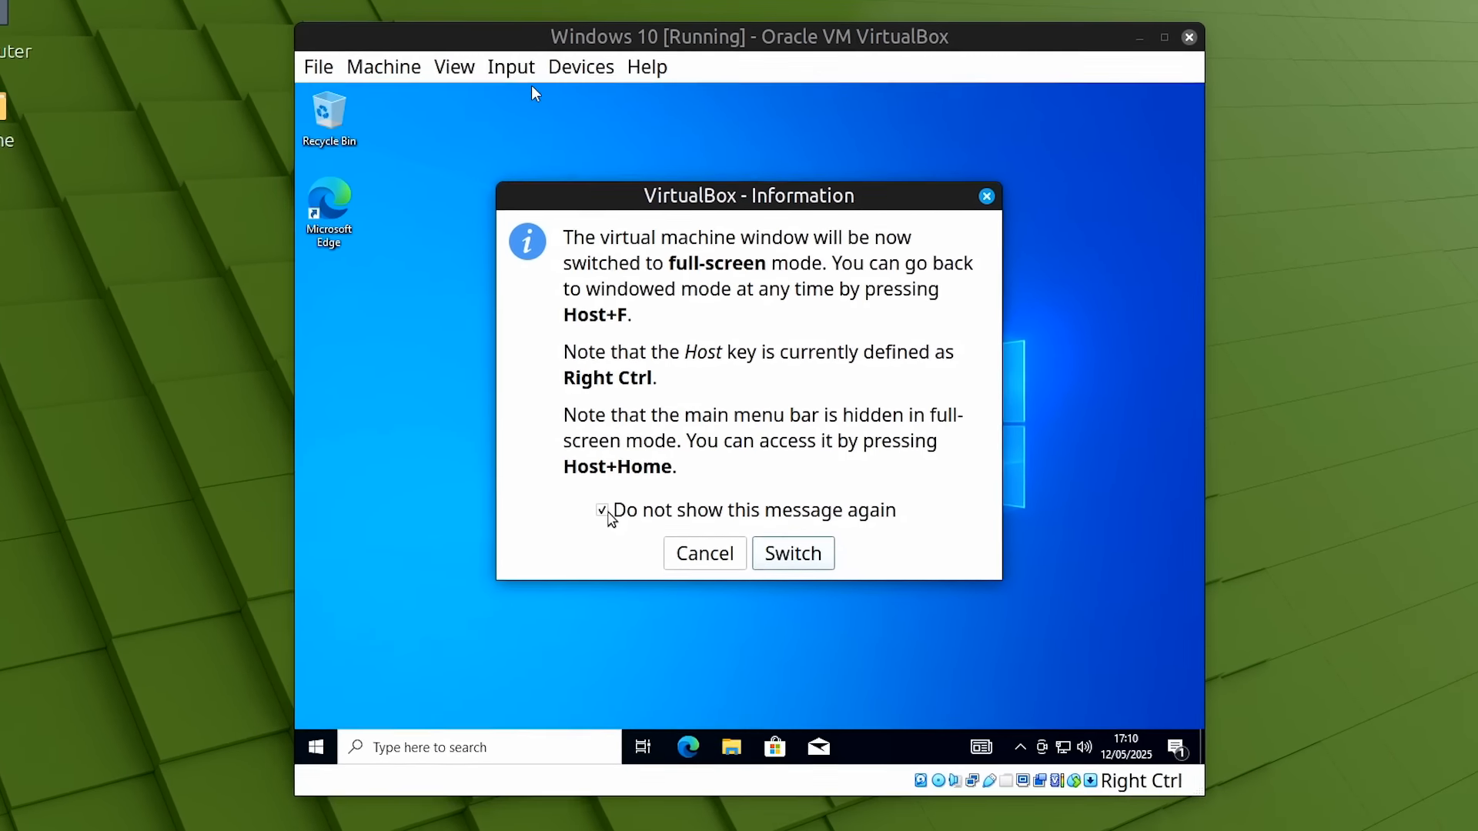
left_click(567, 573)
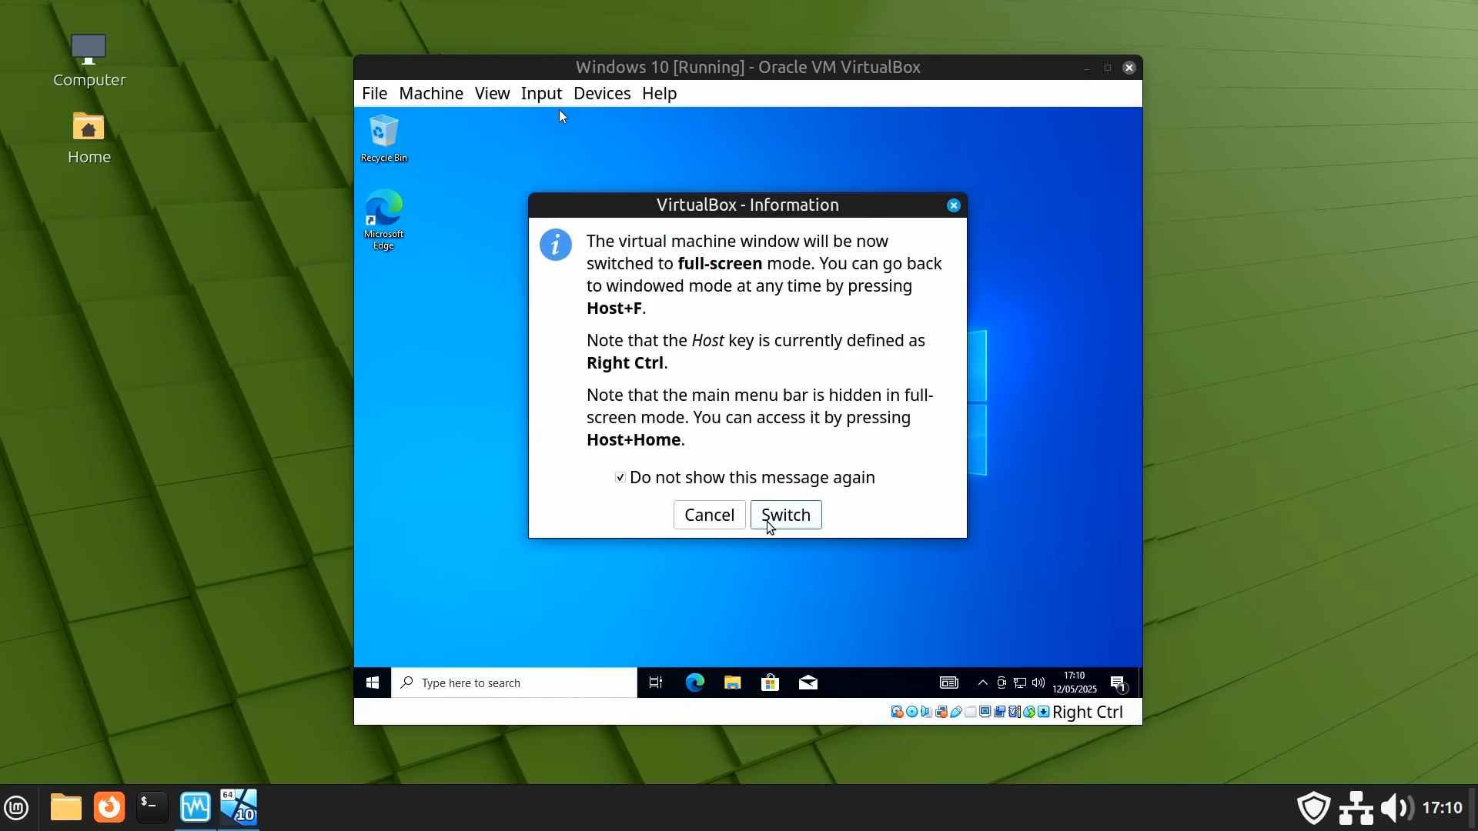
left_click(785, 515)
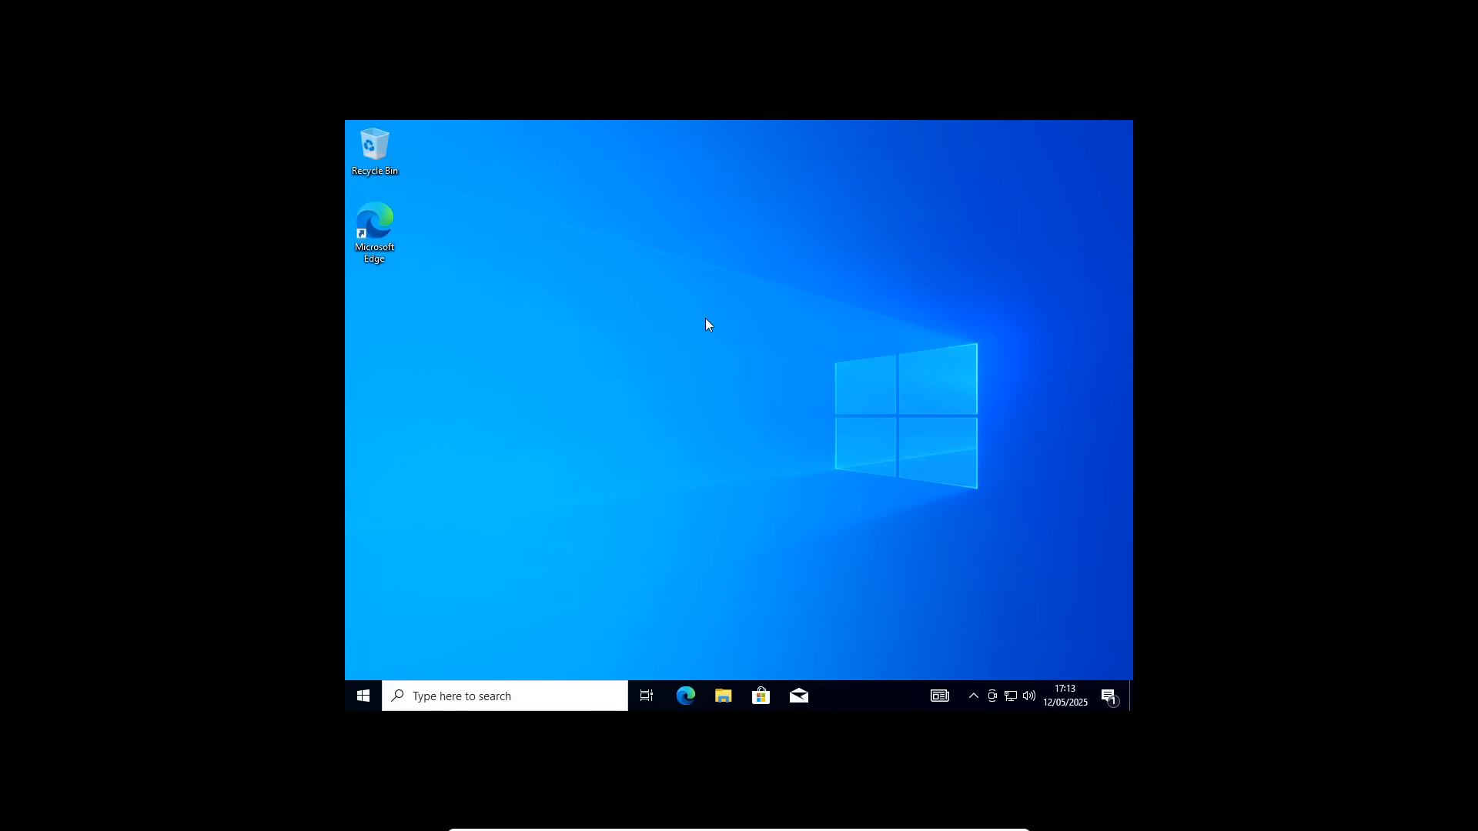
Insert the Guest Additions CD and open its drive in the guest's File Explorer
mouse_move(762, 829)
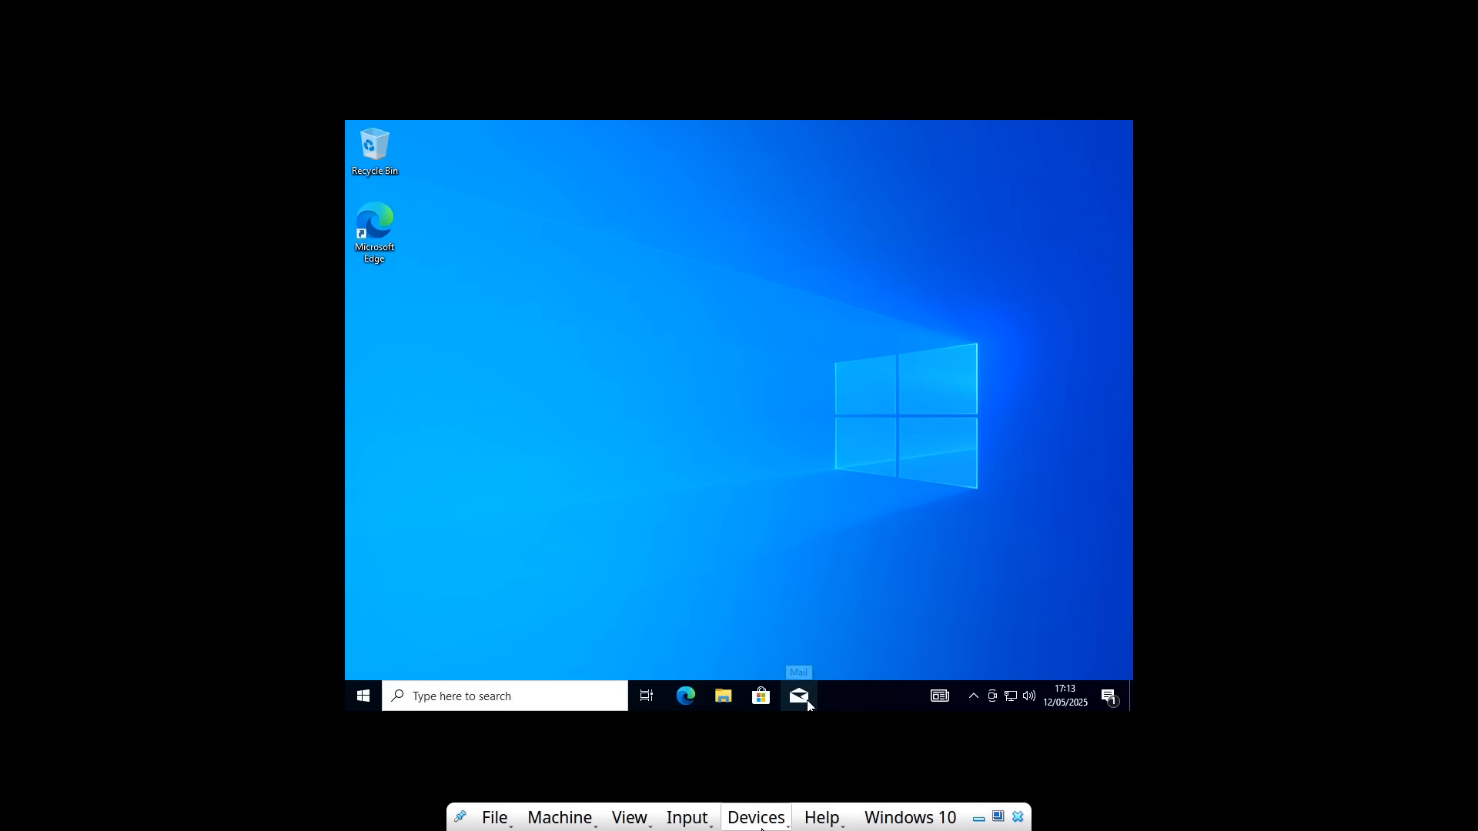
left_click(756, 819)
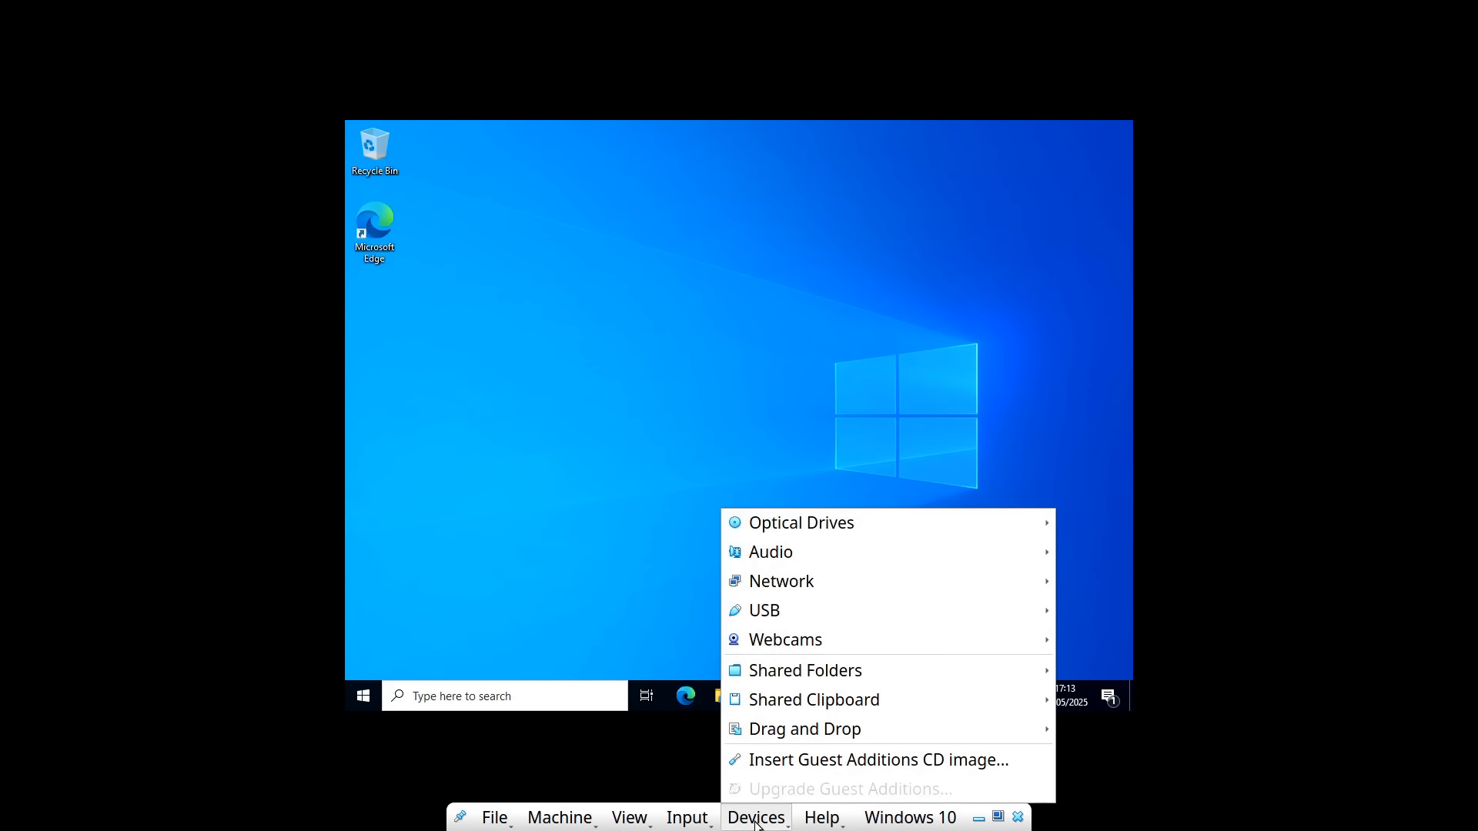
left_click(771, 766)
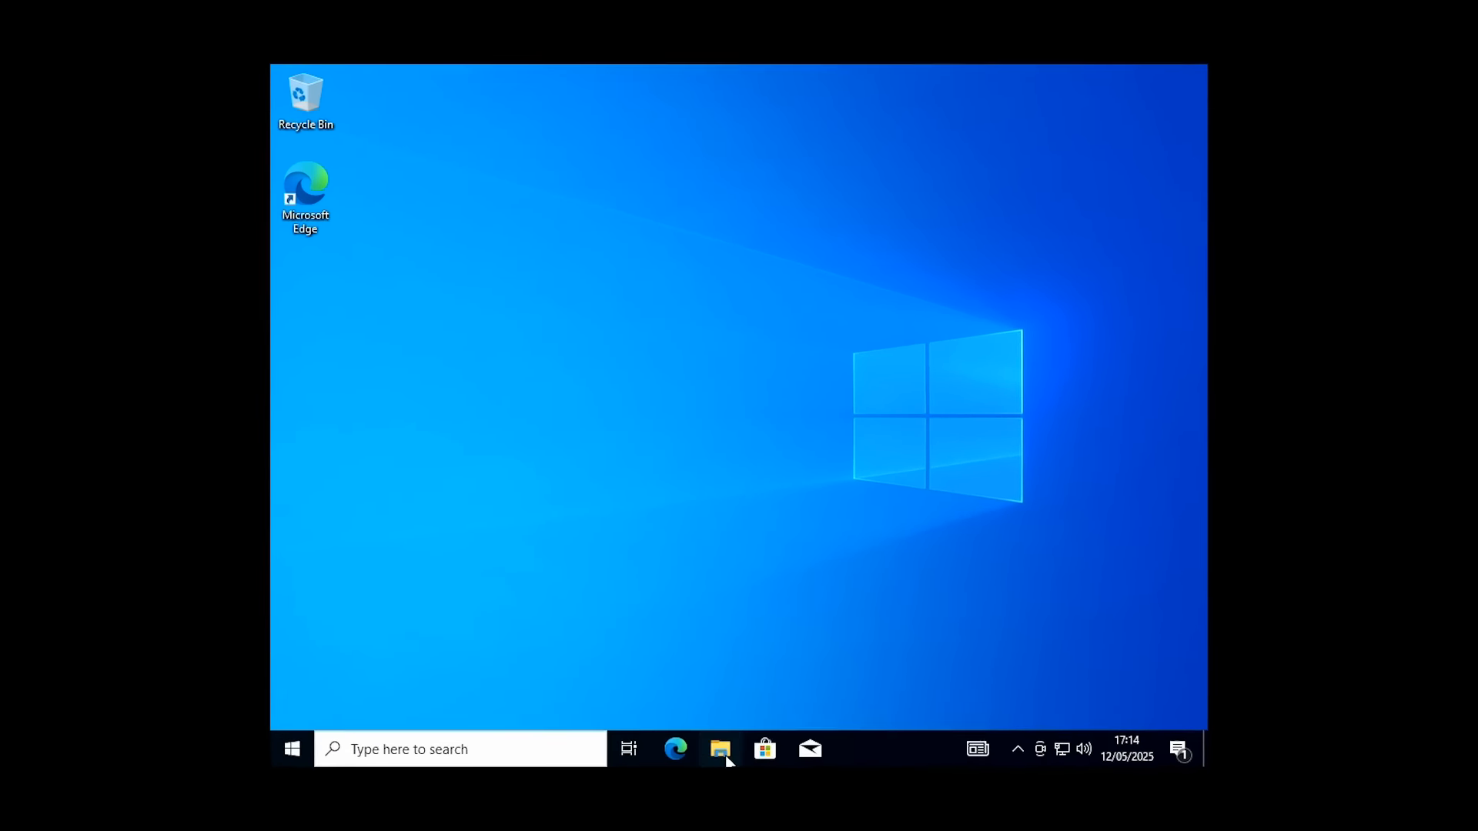
left_click(724, 721)
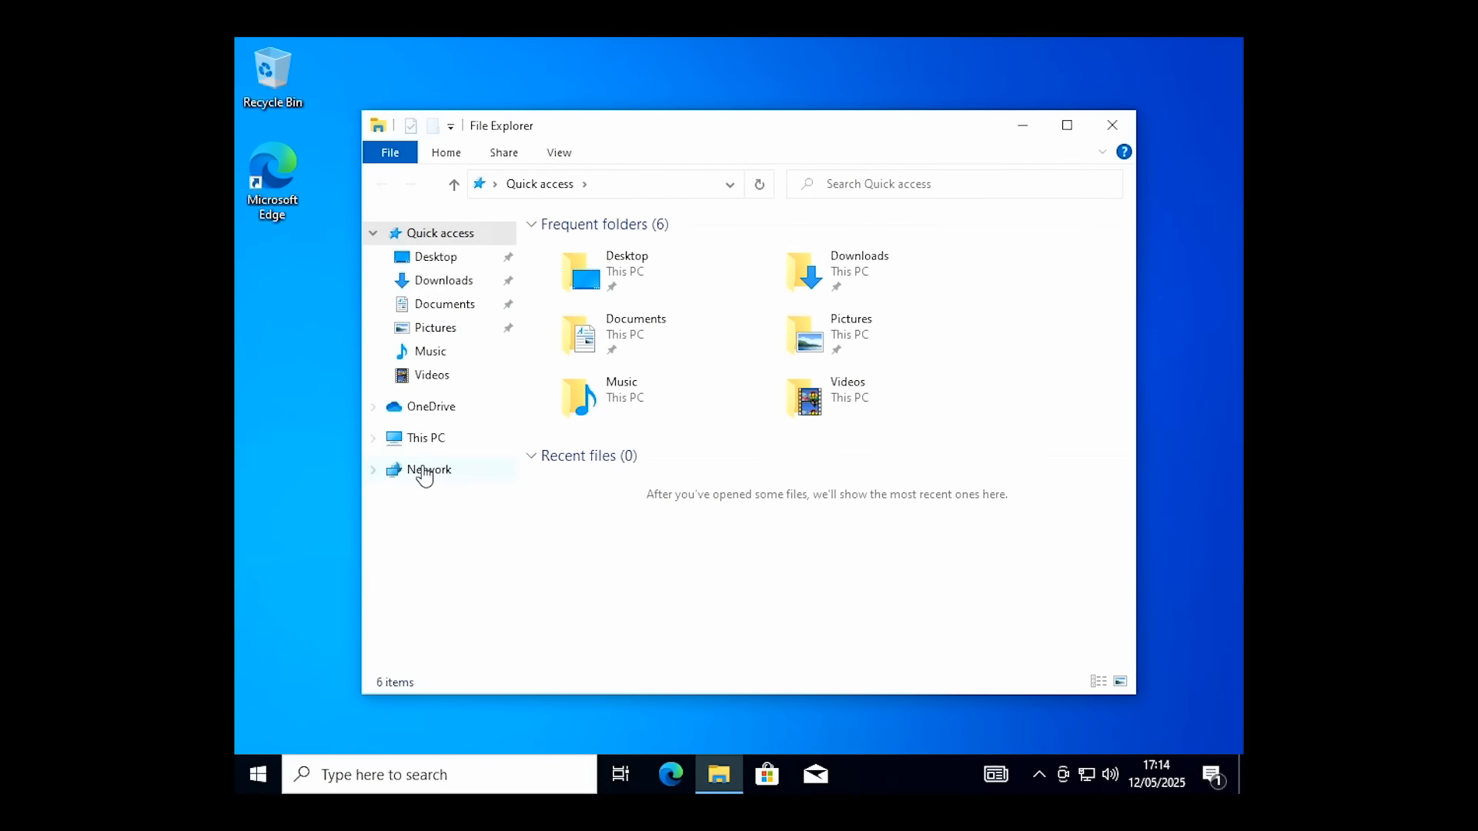
left_click(417, 441)
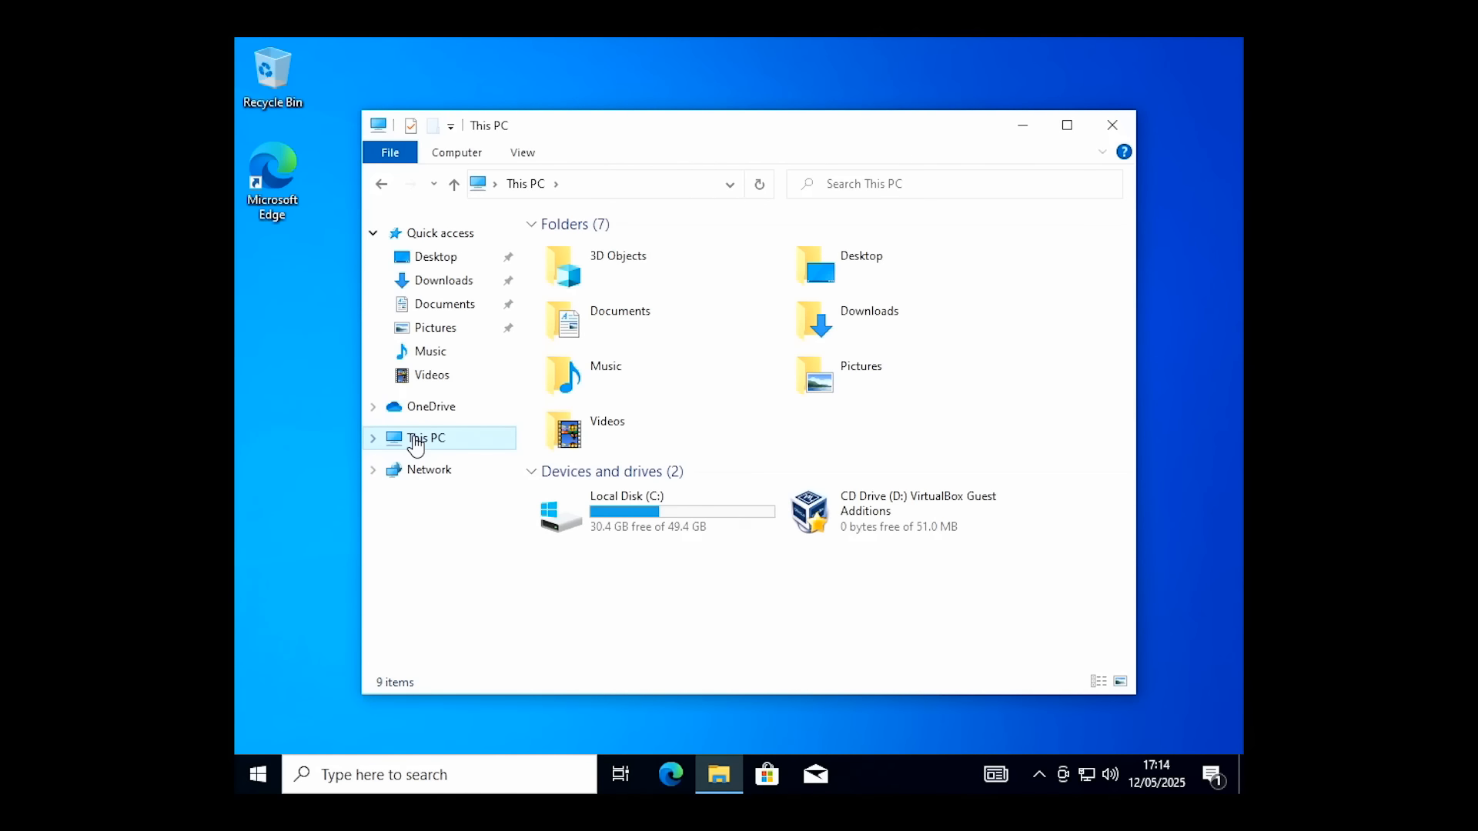
left_click(863, 521)
double_click(863, 521)
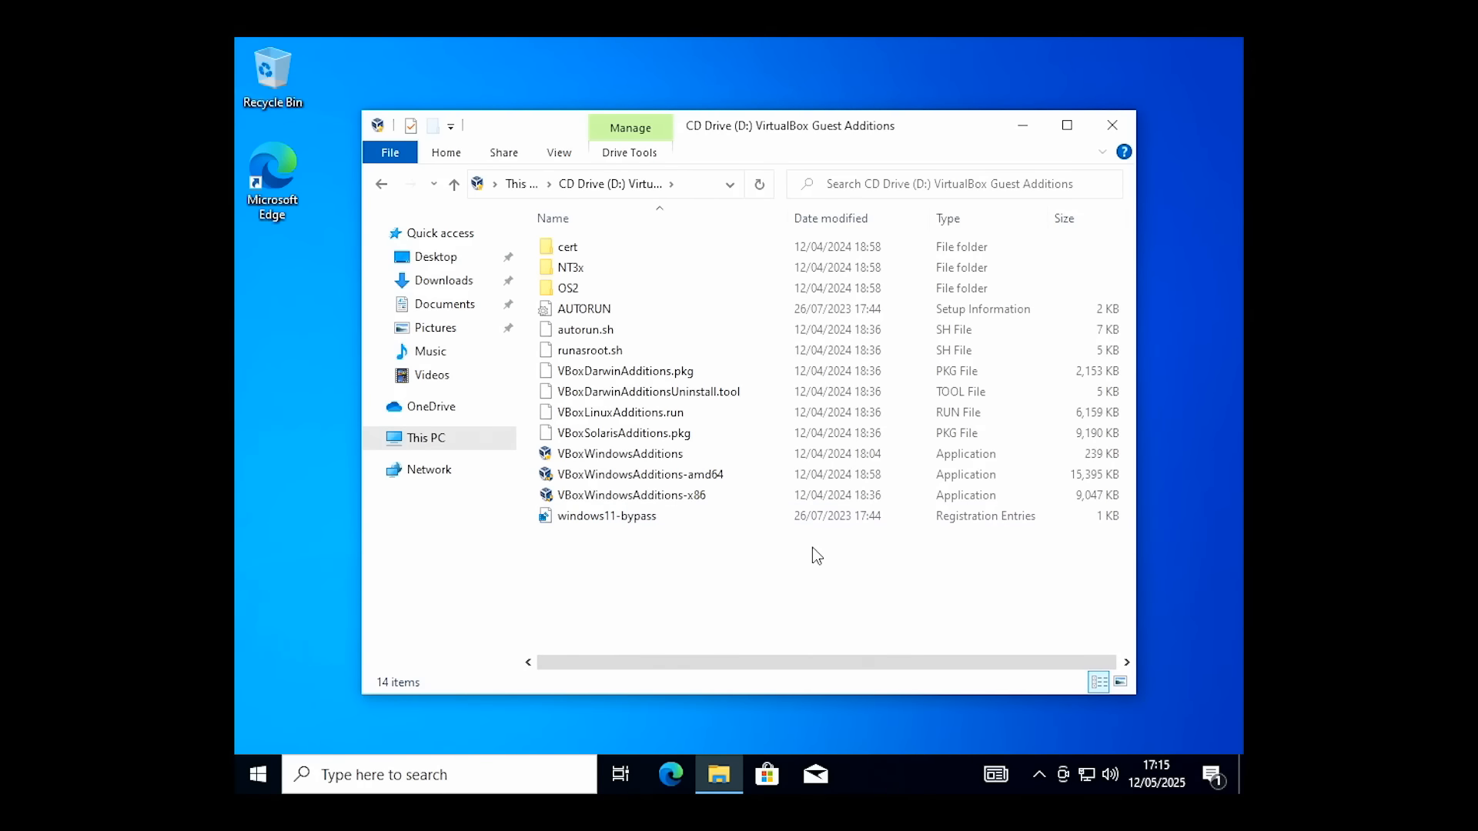
Run VBoxWindowsAdditions-amd64 with default location and components, finishing with Reboot now
double_click(708, 475)
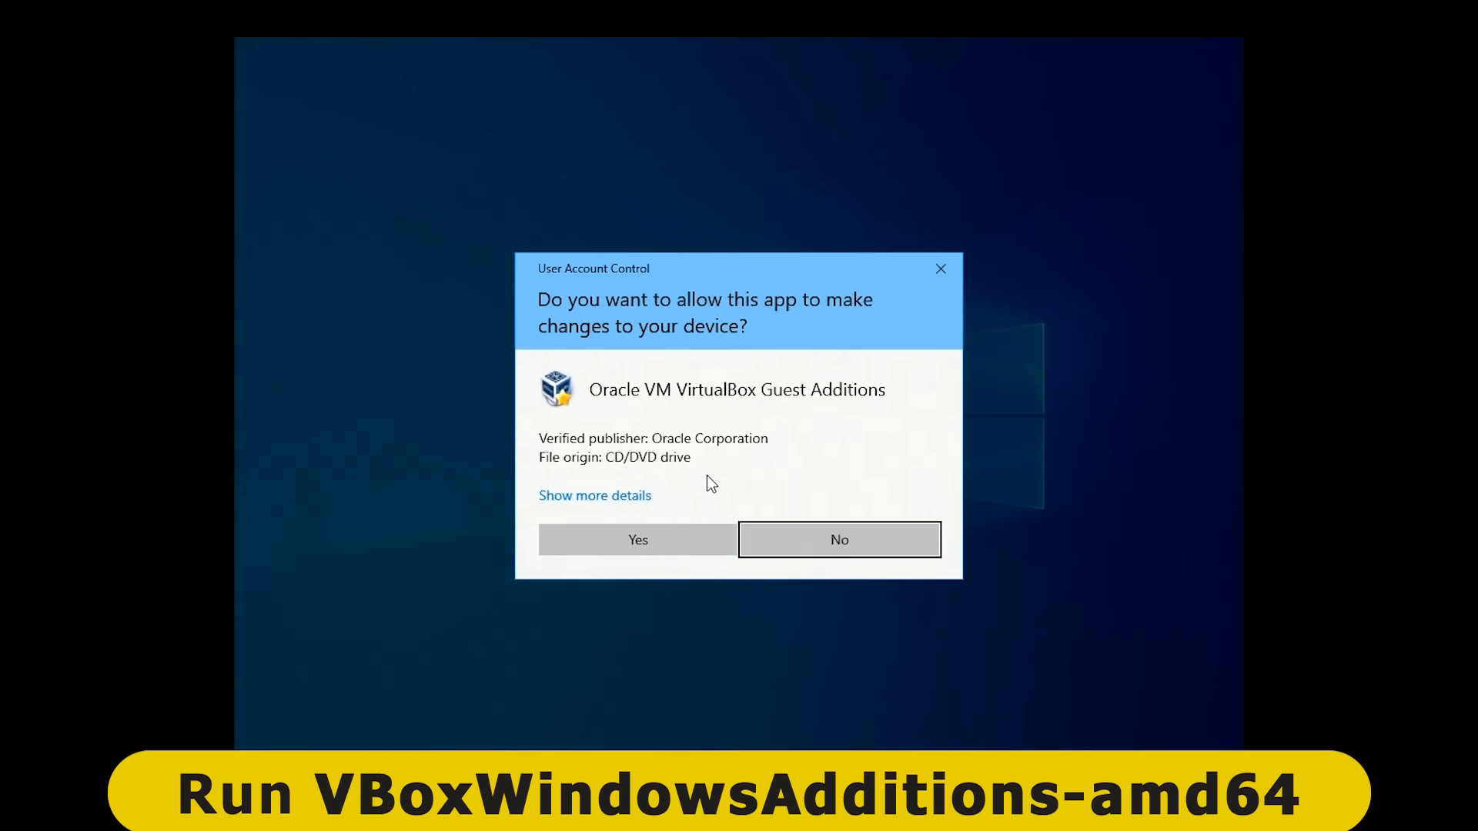
left_click(678, 543)
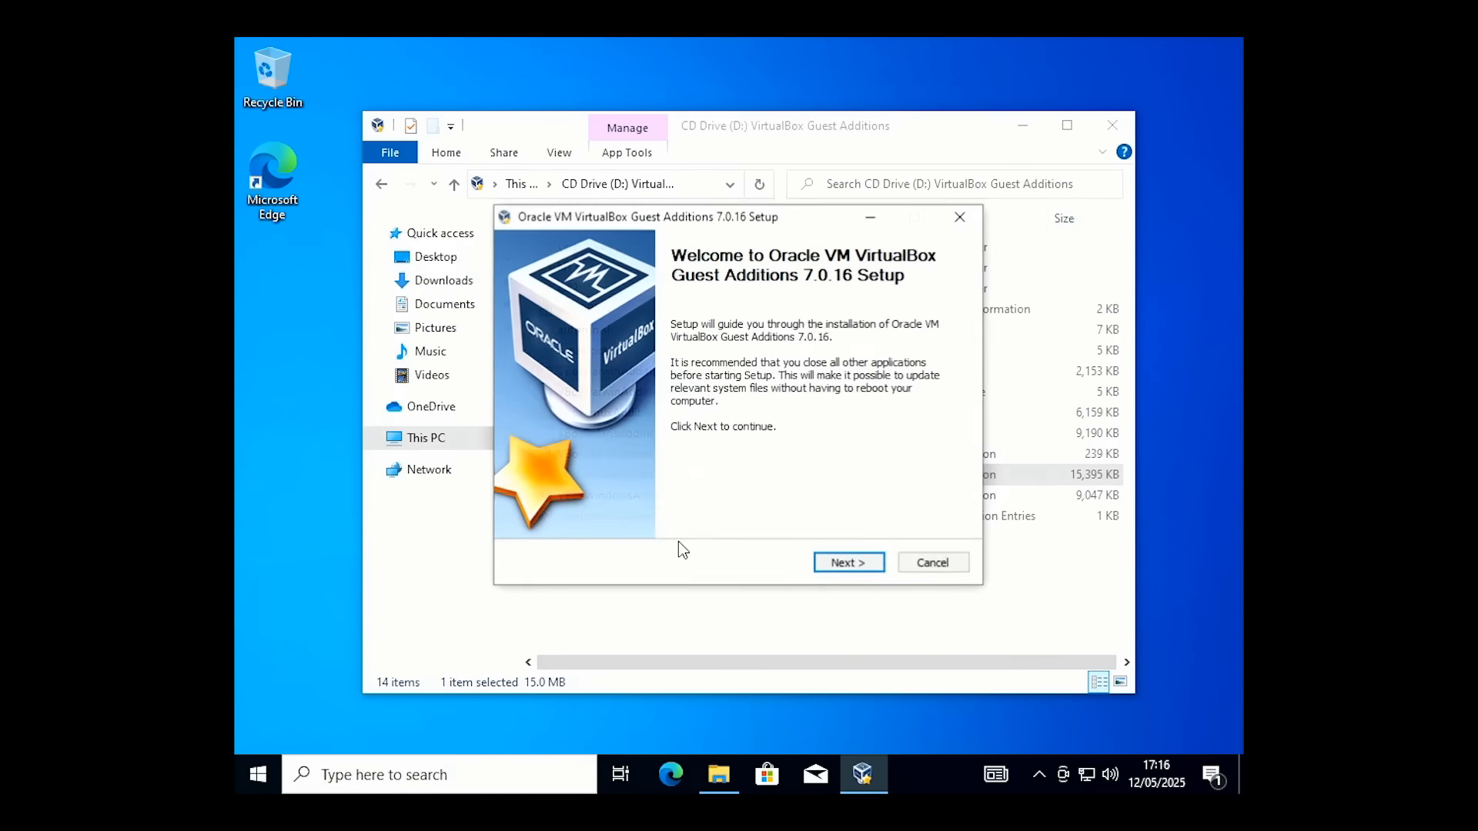
left_click(834, 563)
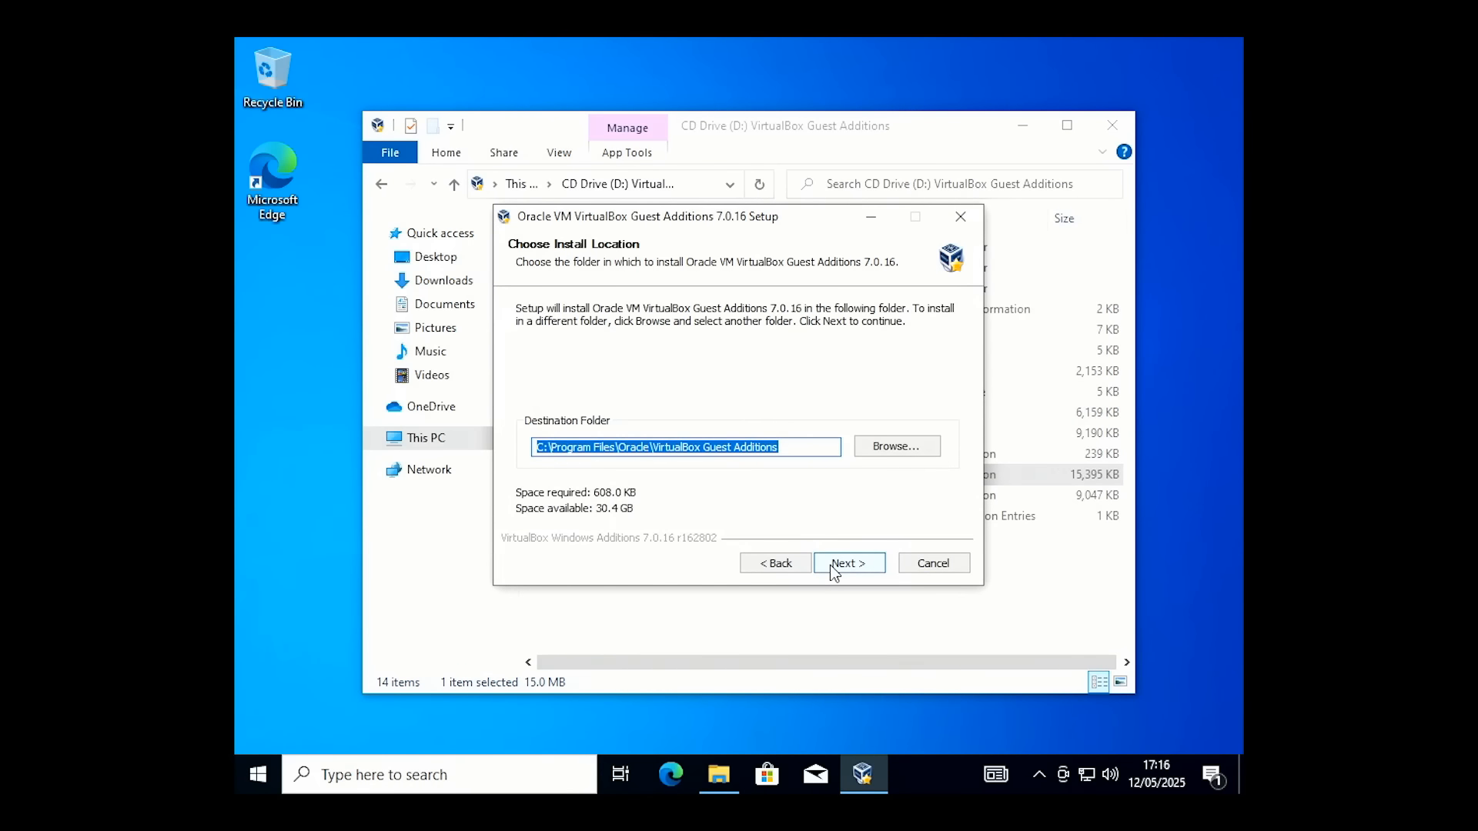
left_click(844, 569)
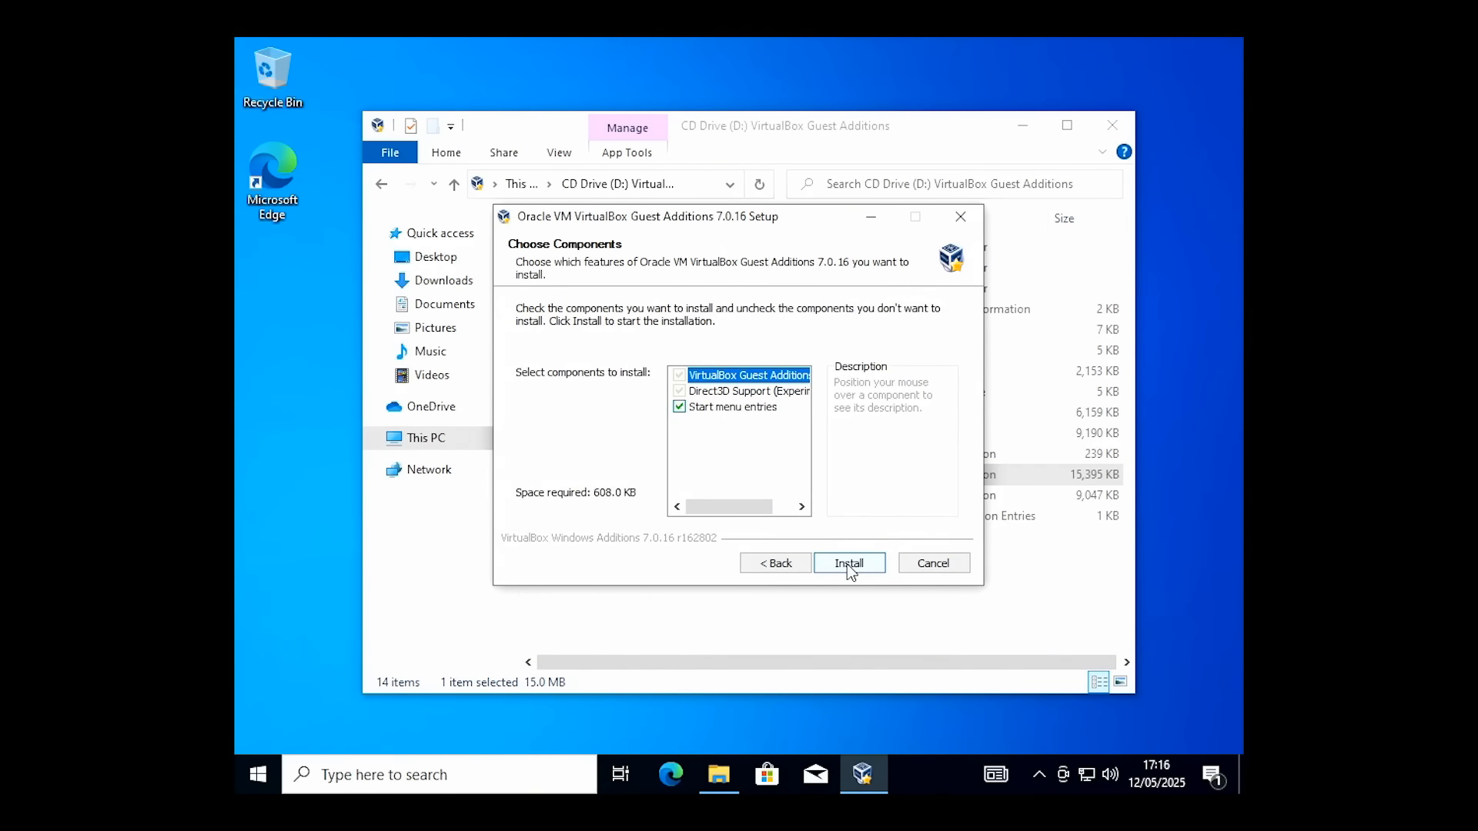
left_click(847, 564)
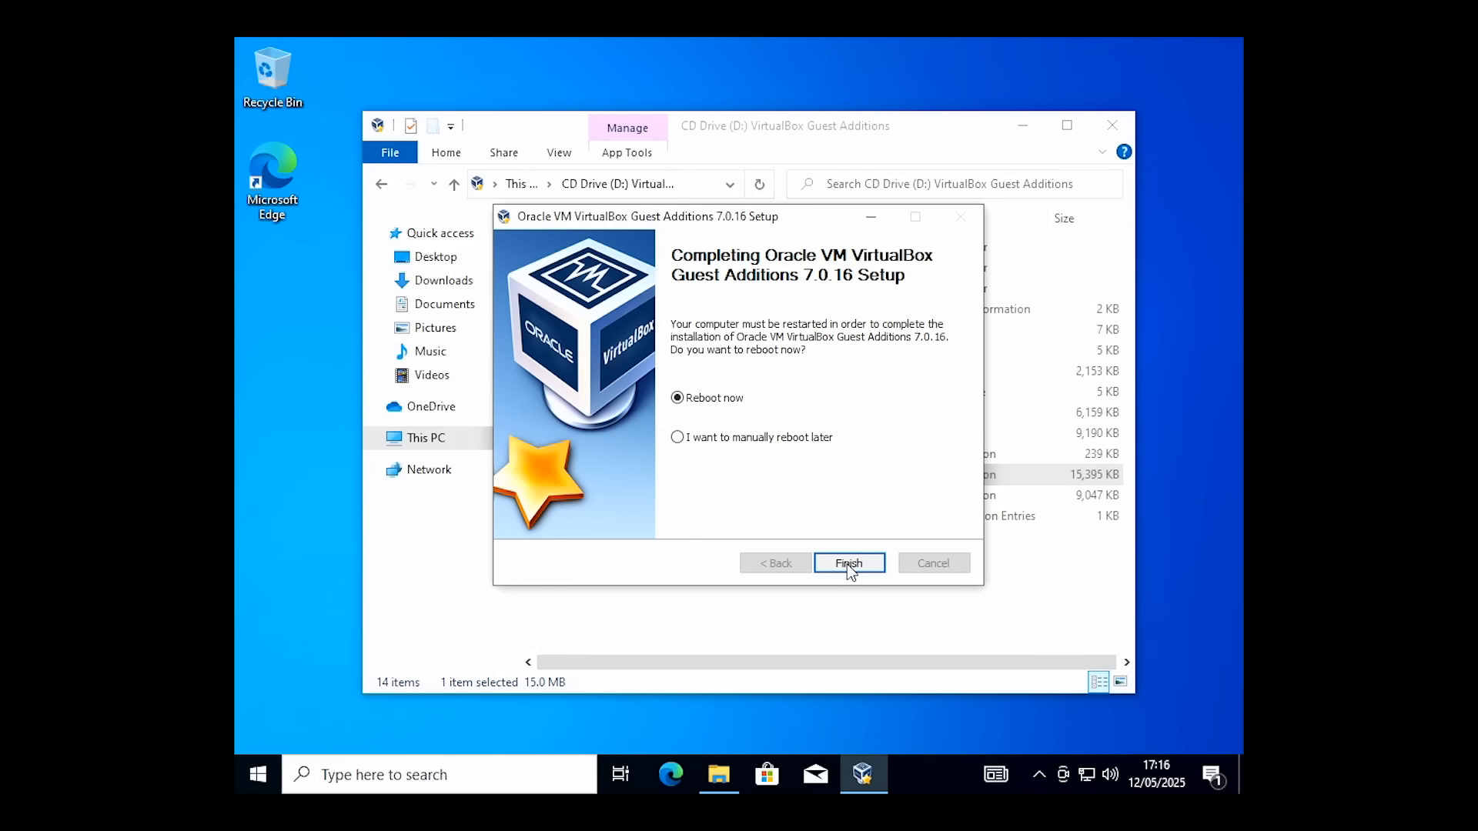
left_click(848, 564)
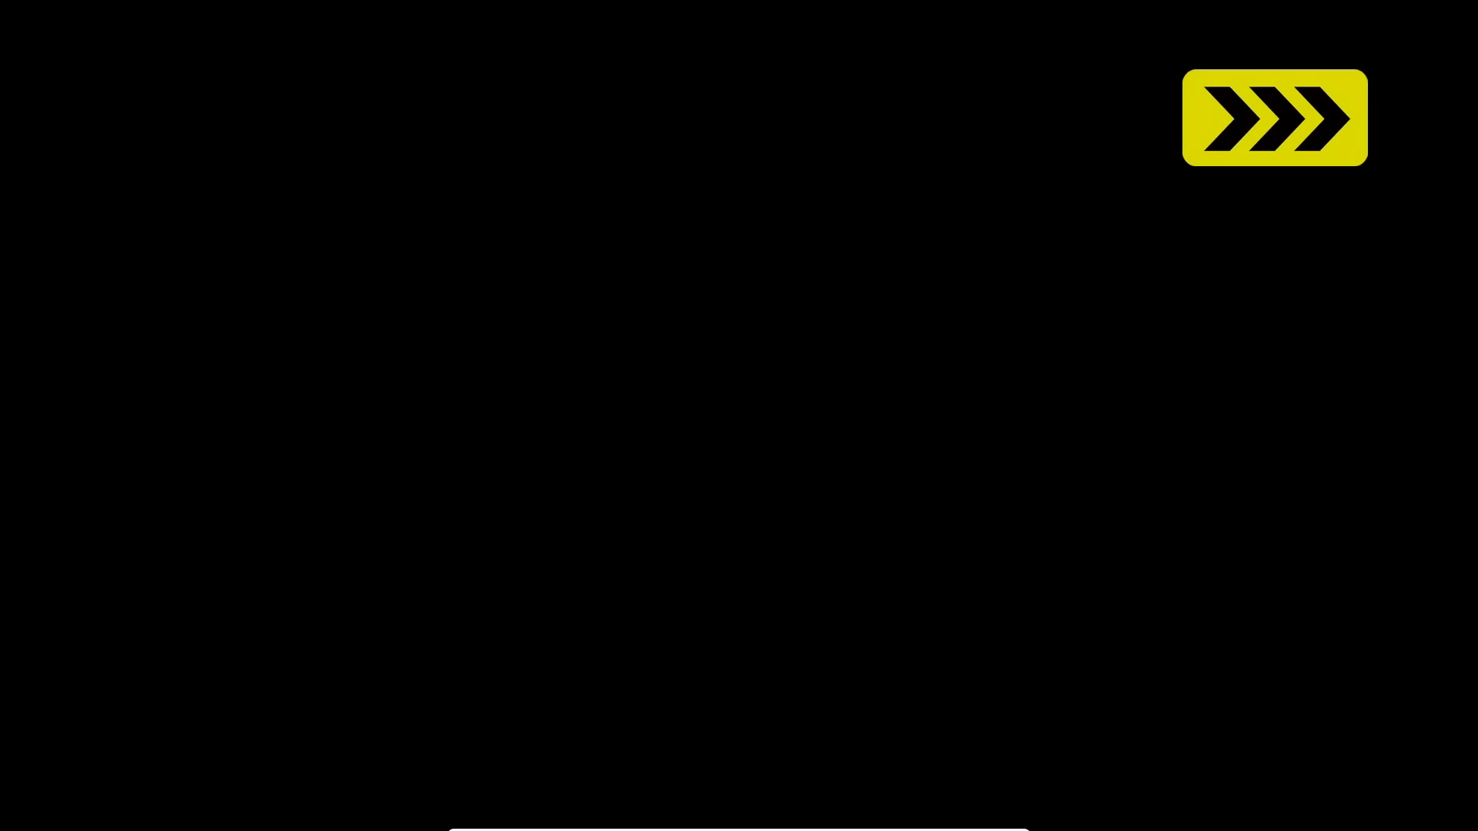
Sign in to the rebooted Windows 10 guest with the account password
key("space")
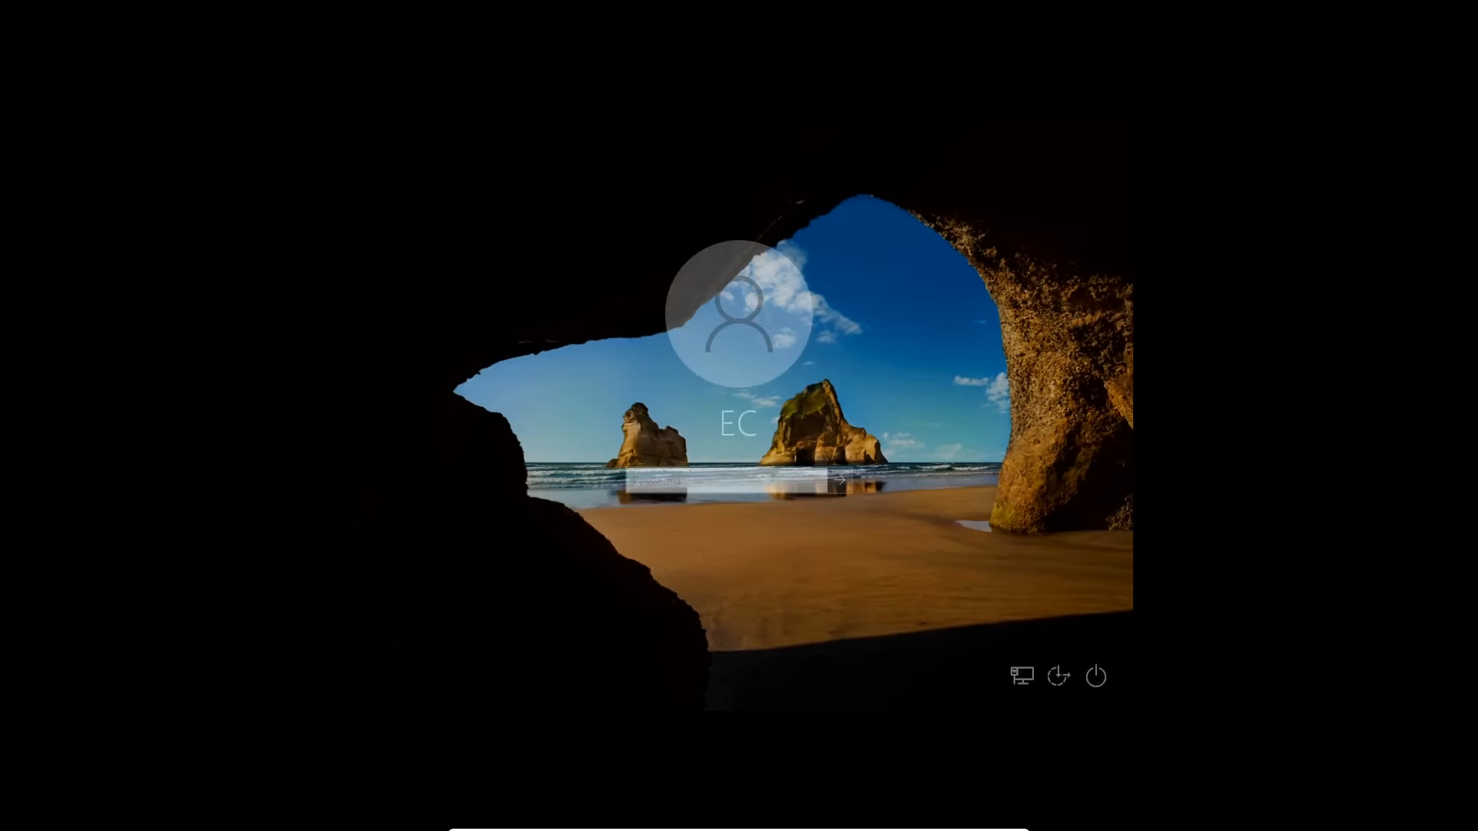
type("•••••••")
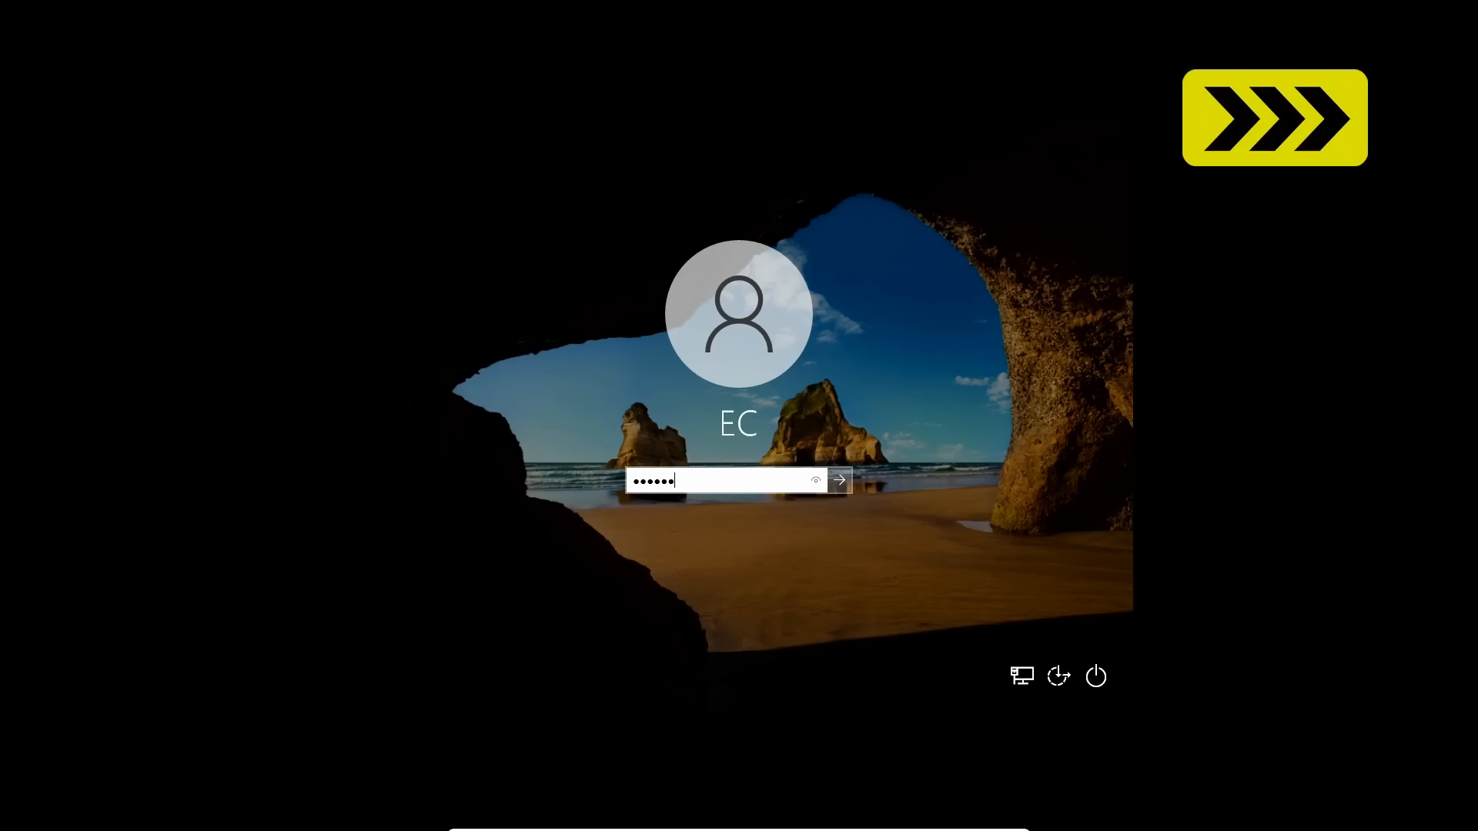
key("Return")
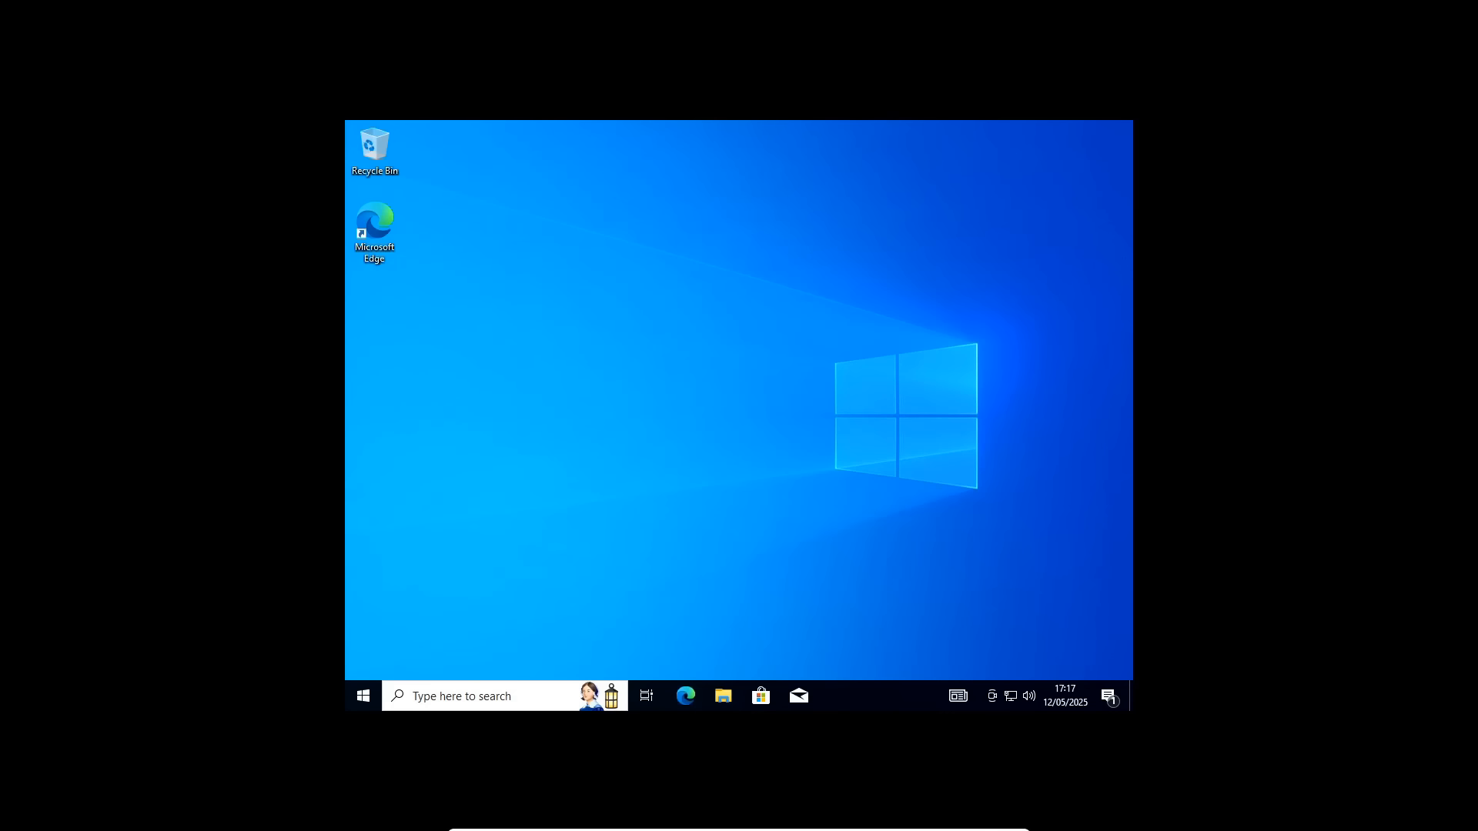
Check the 1920 × 1080 resolution in Display settings, then close Settings
right_click(699, 339)
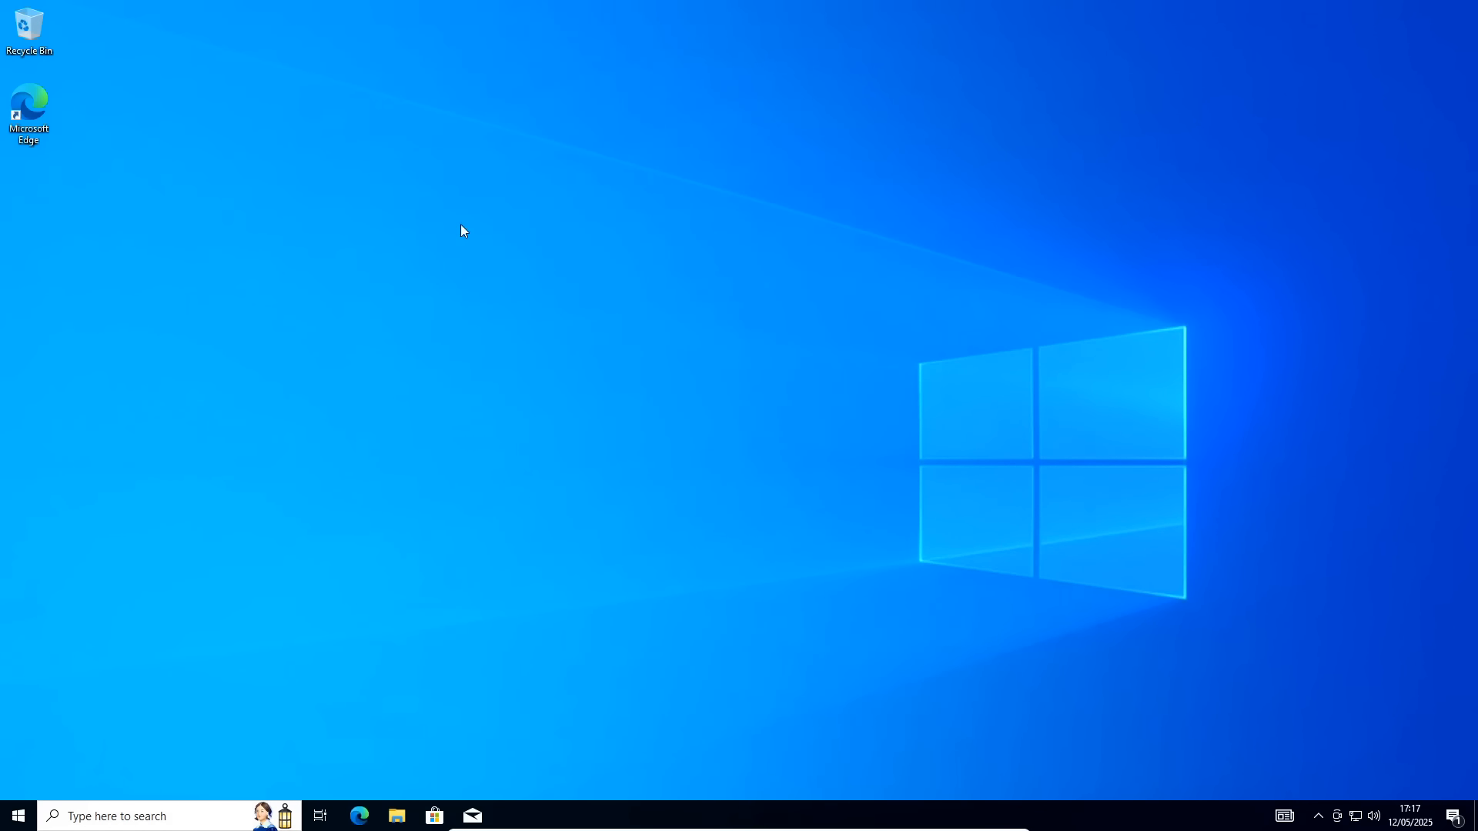
right_click(505, 267)
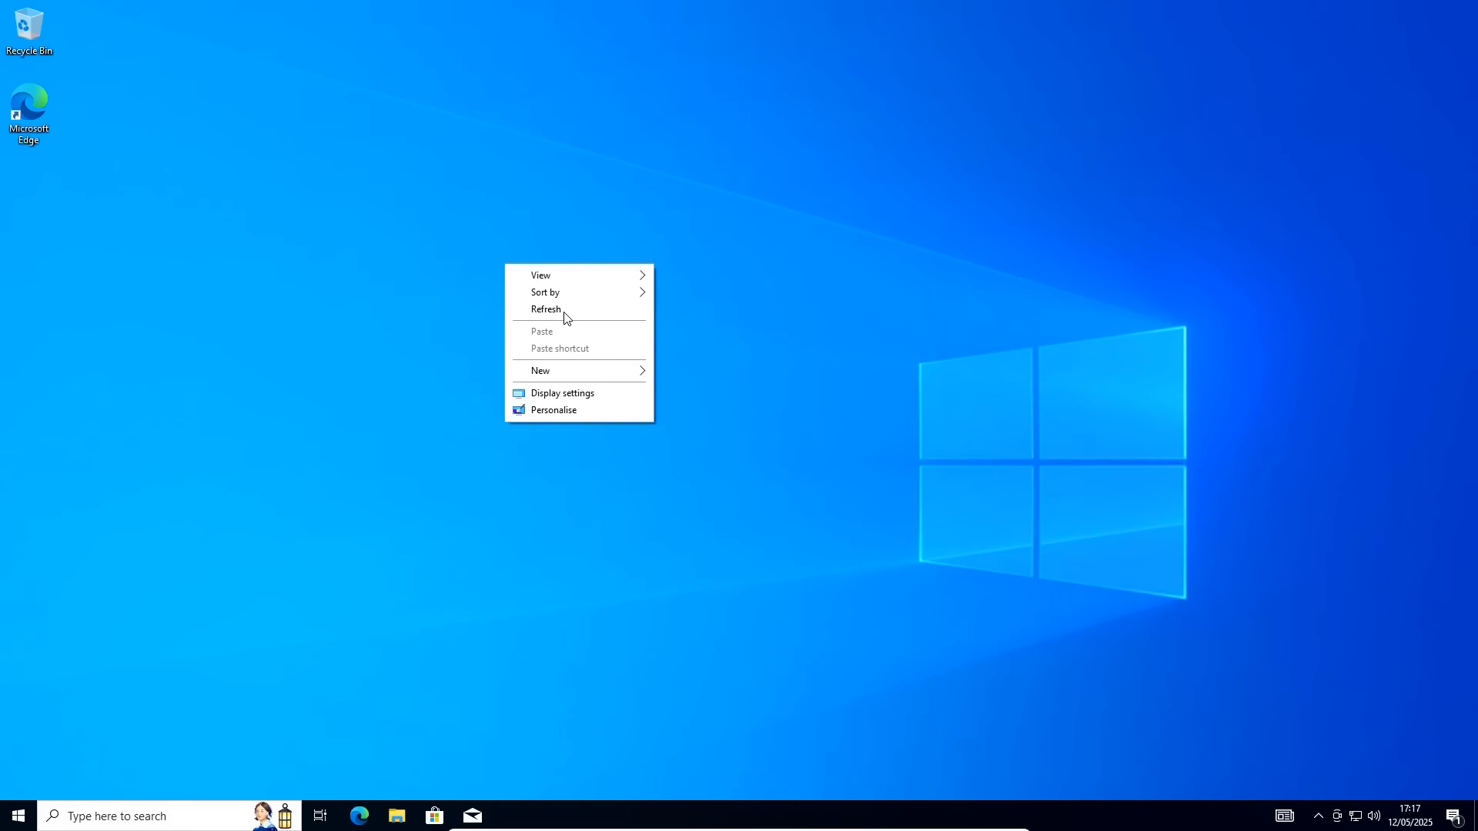
left_click(583, 397)
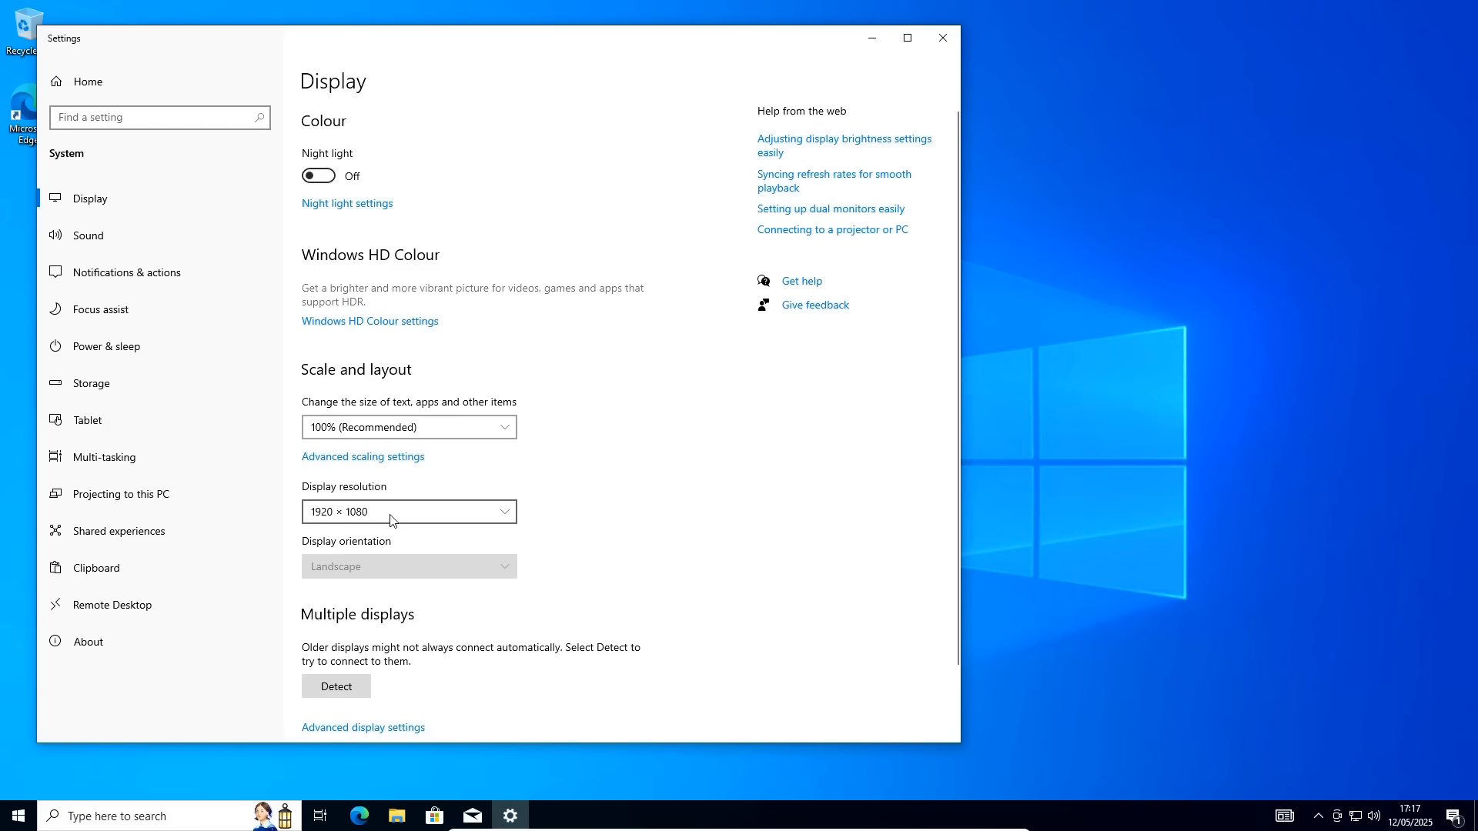
left_click(945, 38)
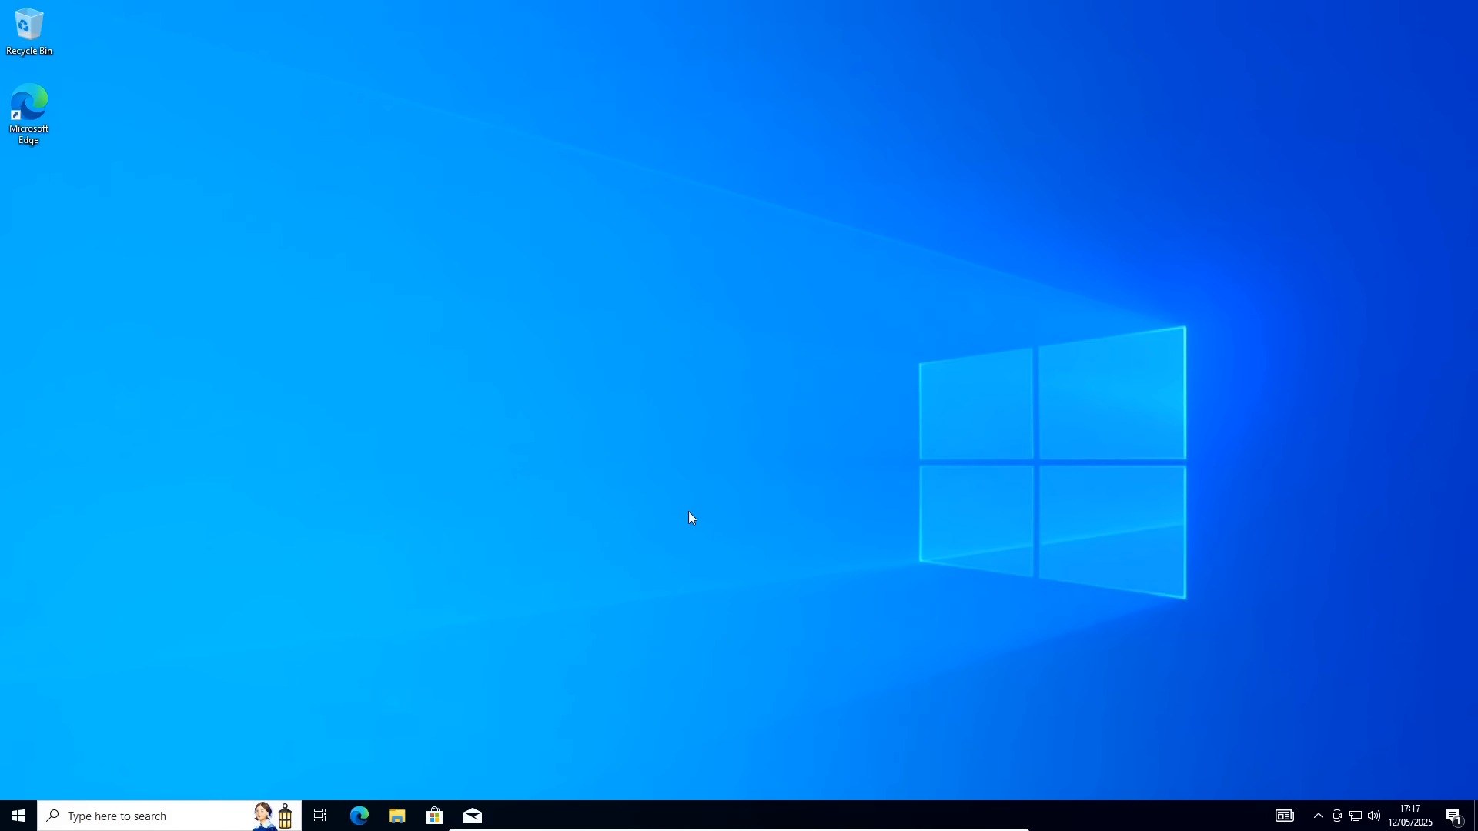
mouse_move(818, 830)
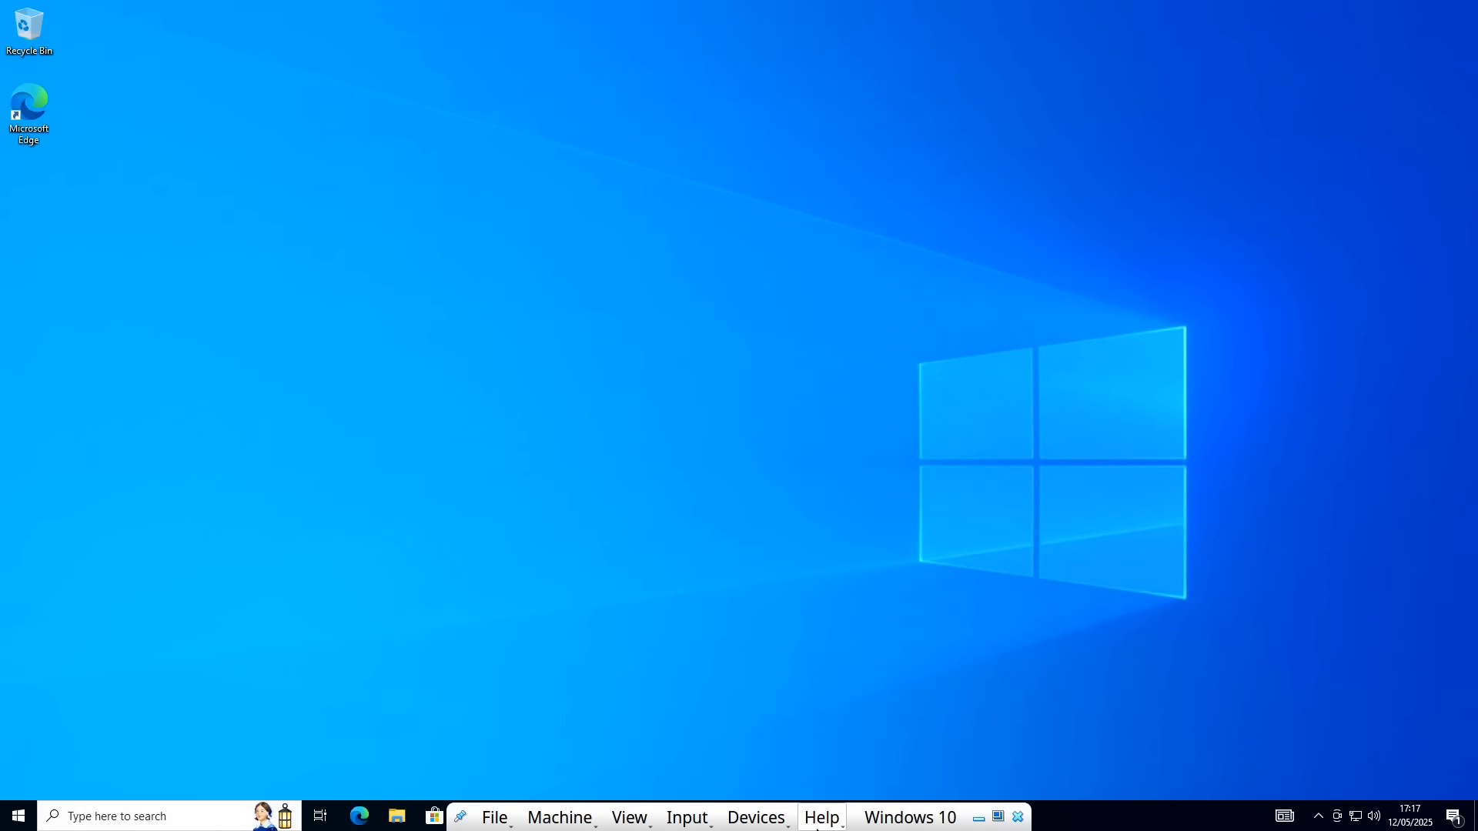
Minimize and restore the VM, shut down Windows 10, then check the restarted guest's Start menu
left_click(980, 818)
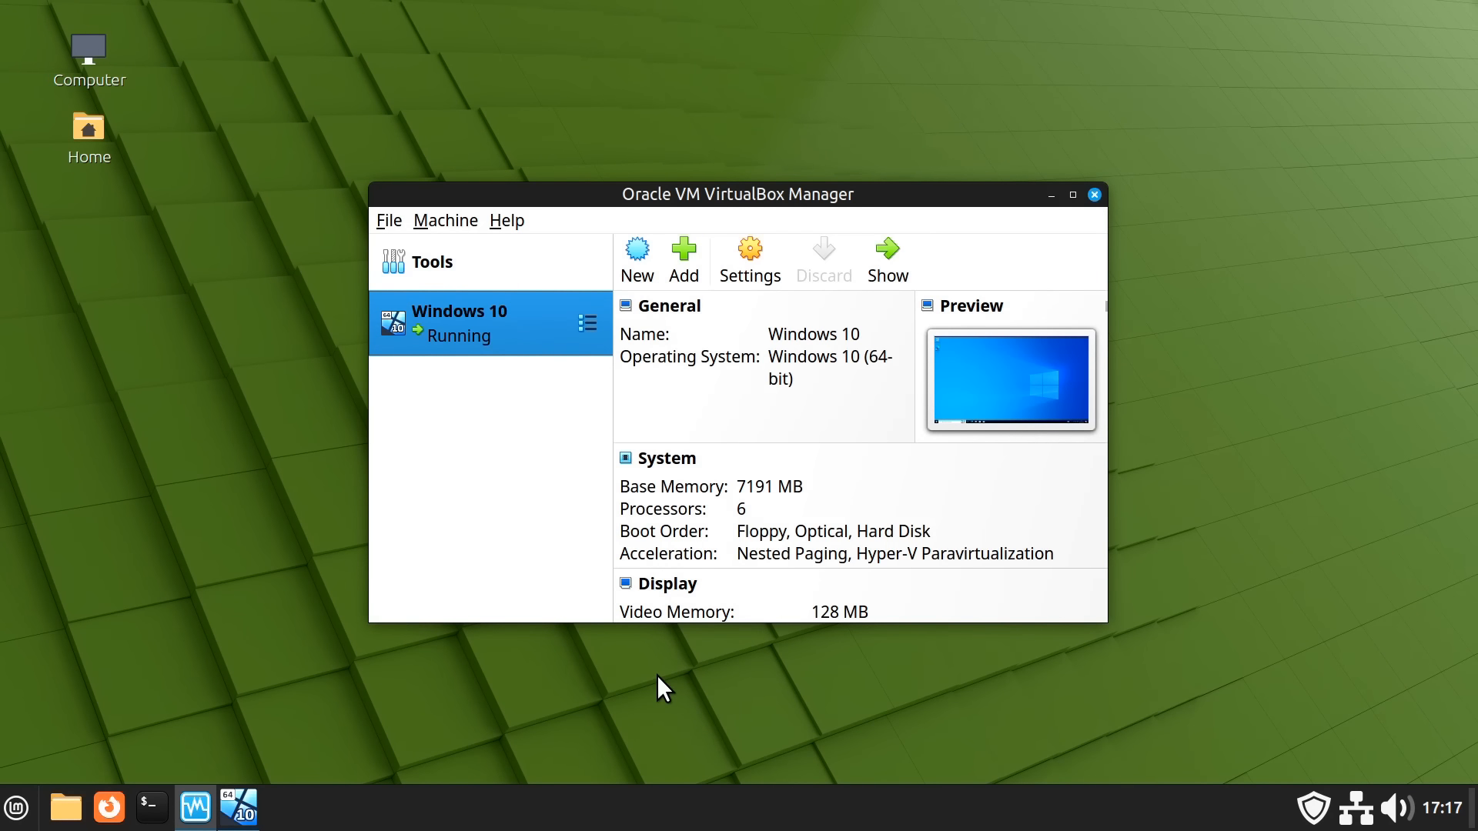
left_click(245, 812)
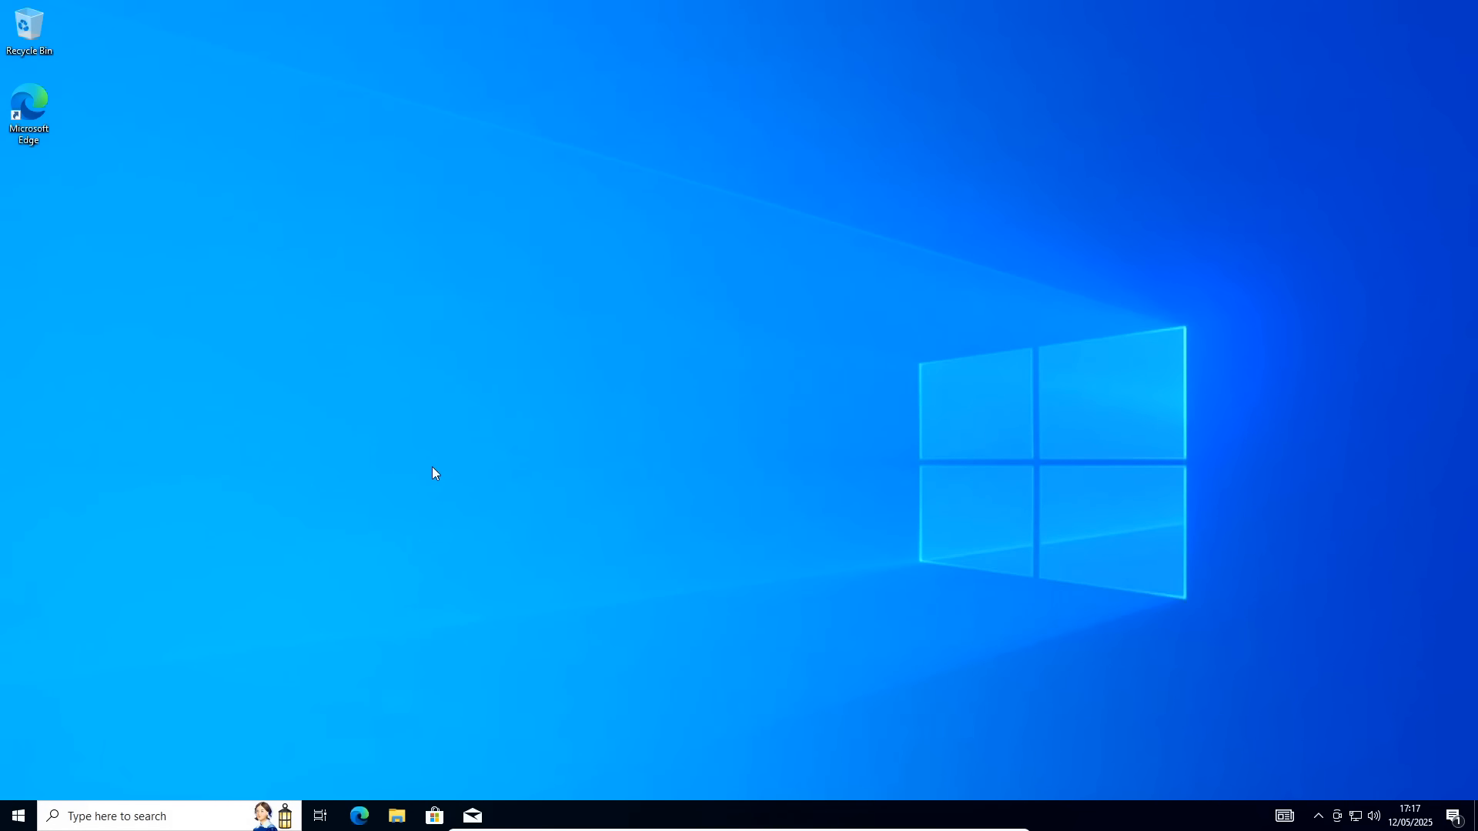
left_click(17, 815)
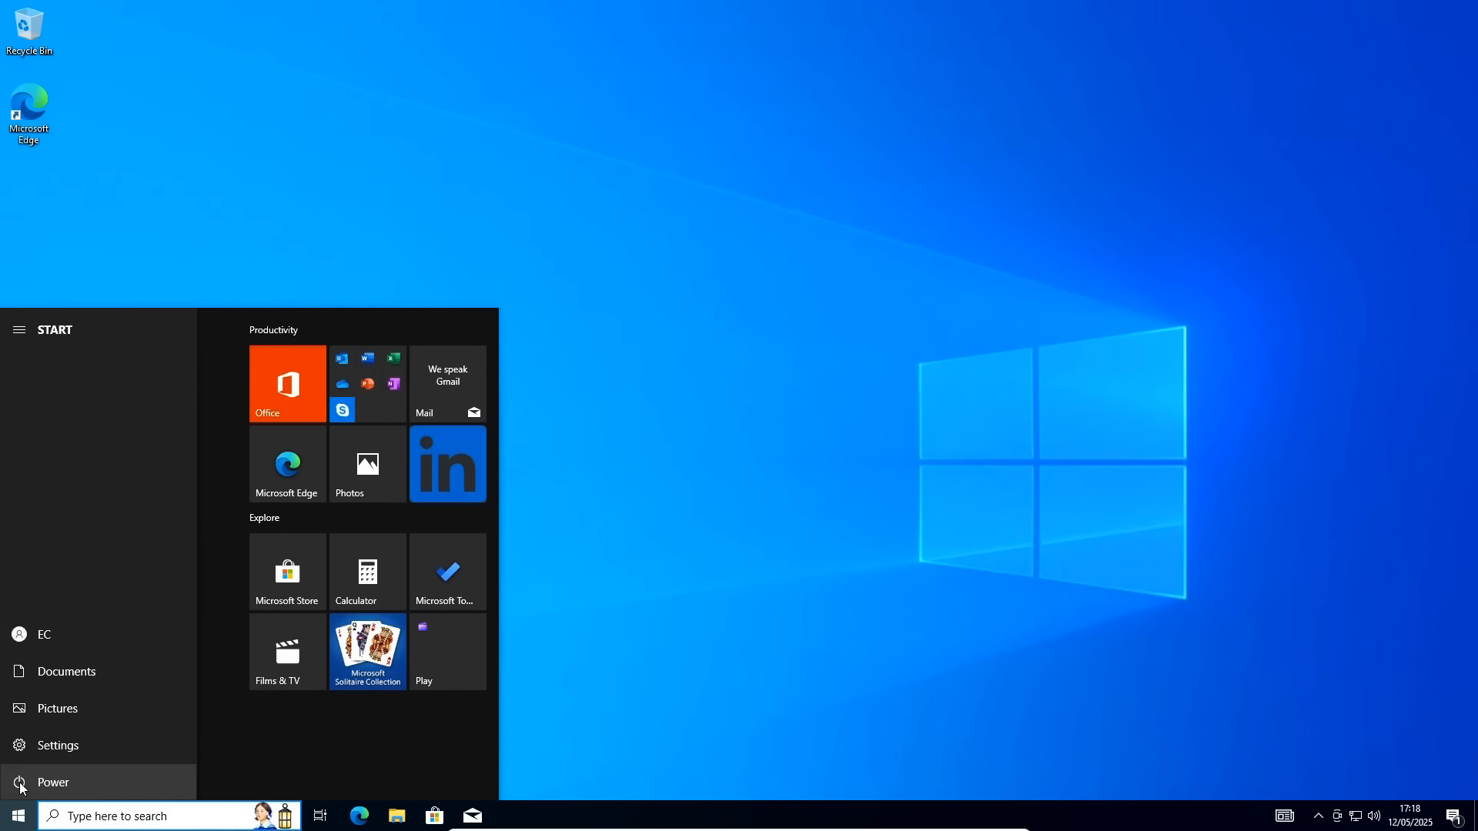
left_click(56, 781)
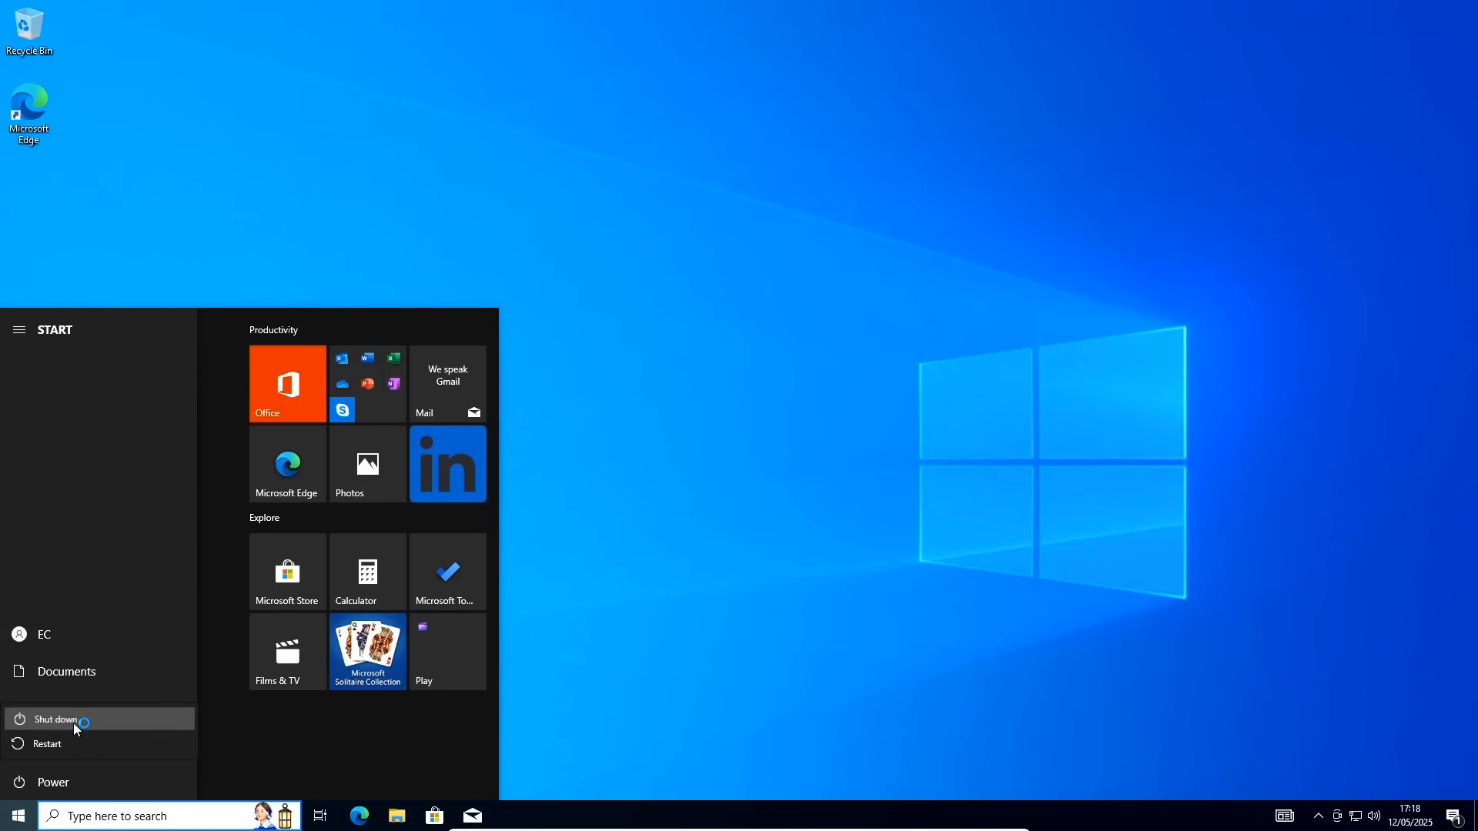
left_click(73, 721)
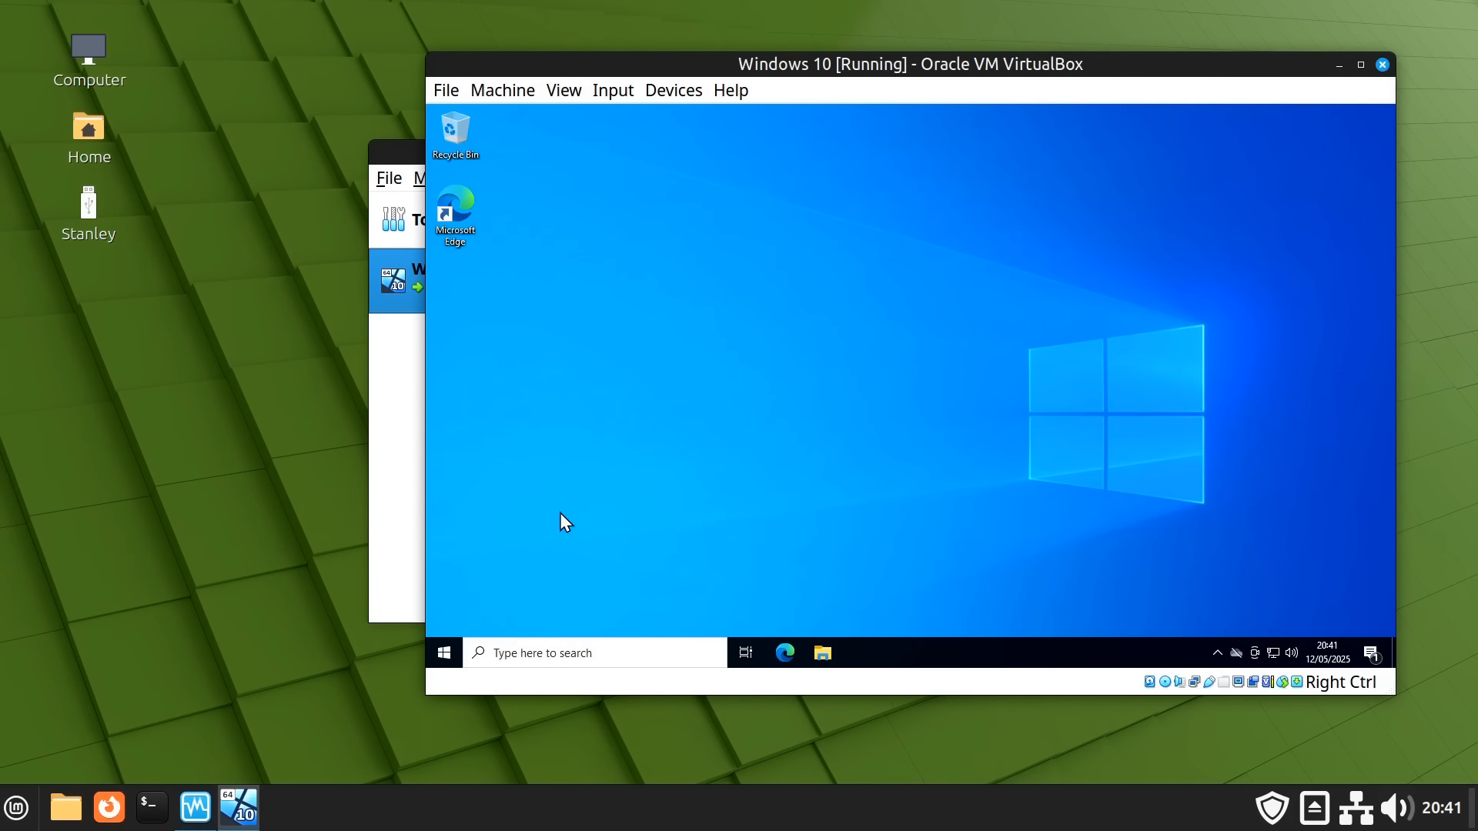
left_click(444, 653)
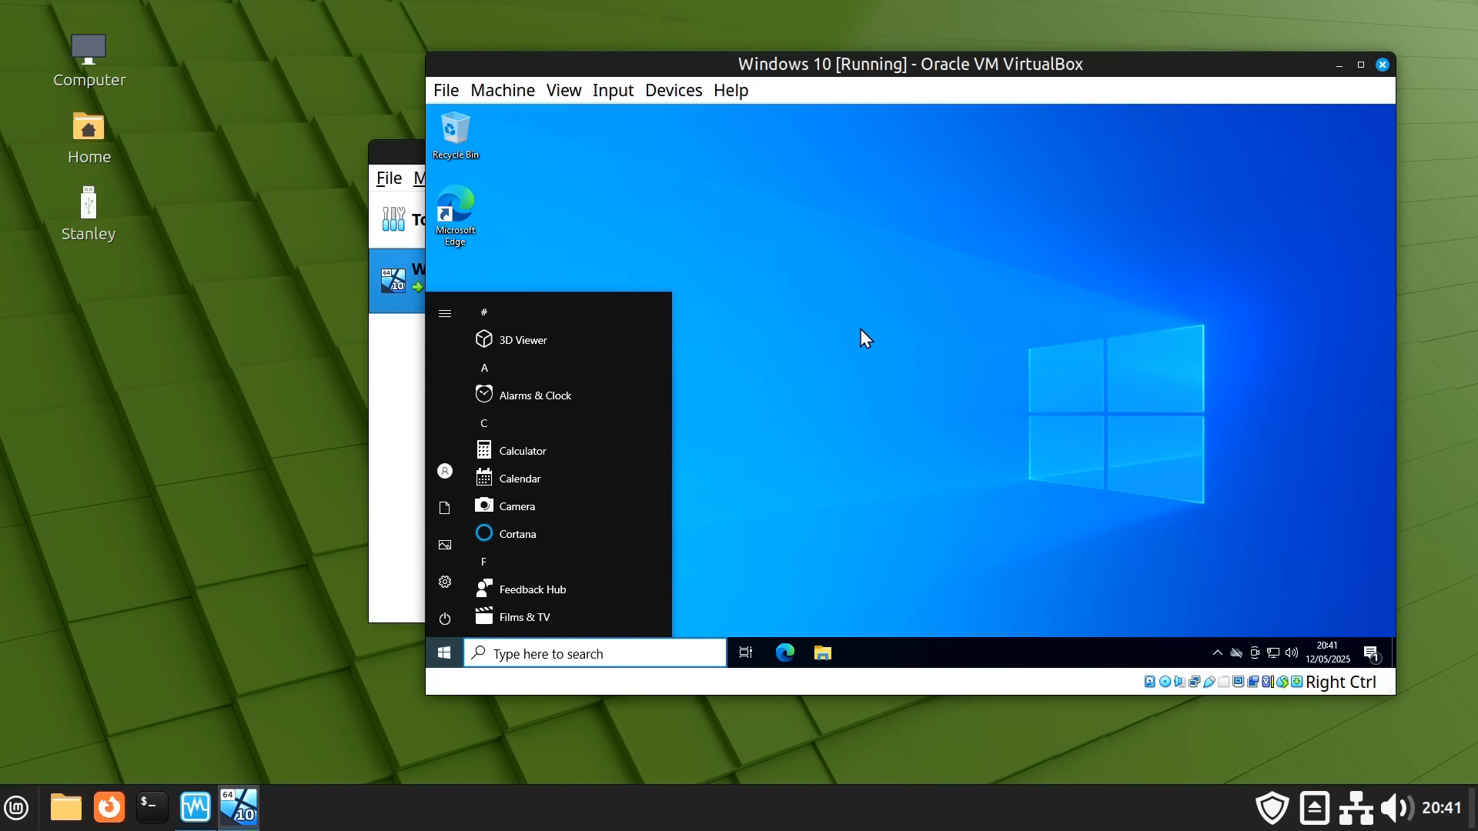
left_click(888, 401)
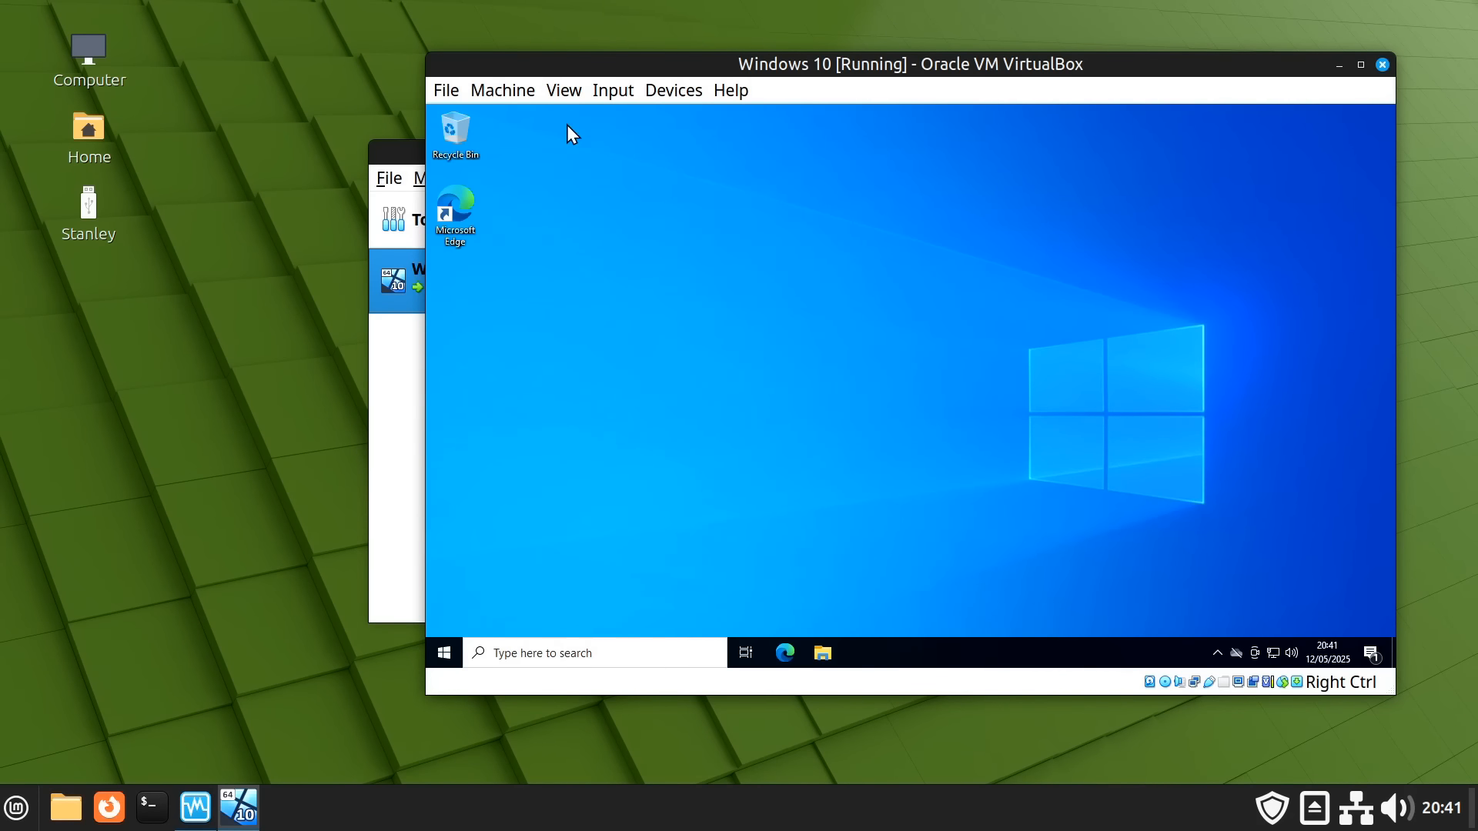
Toggle the Windows 10 VM into full-screen, back to windowed, then full-screen again
left_click(562, 90)
left_click(598, 120)
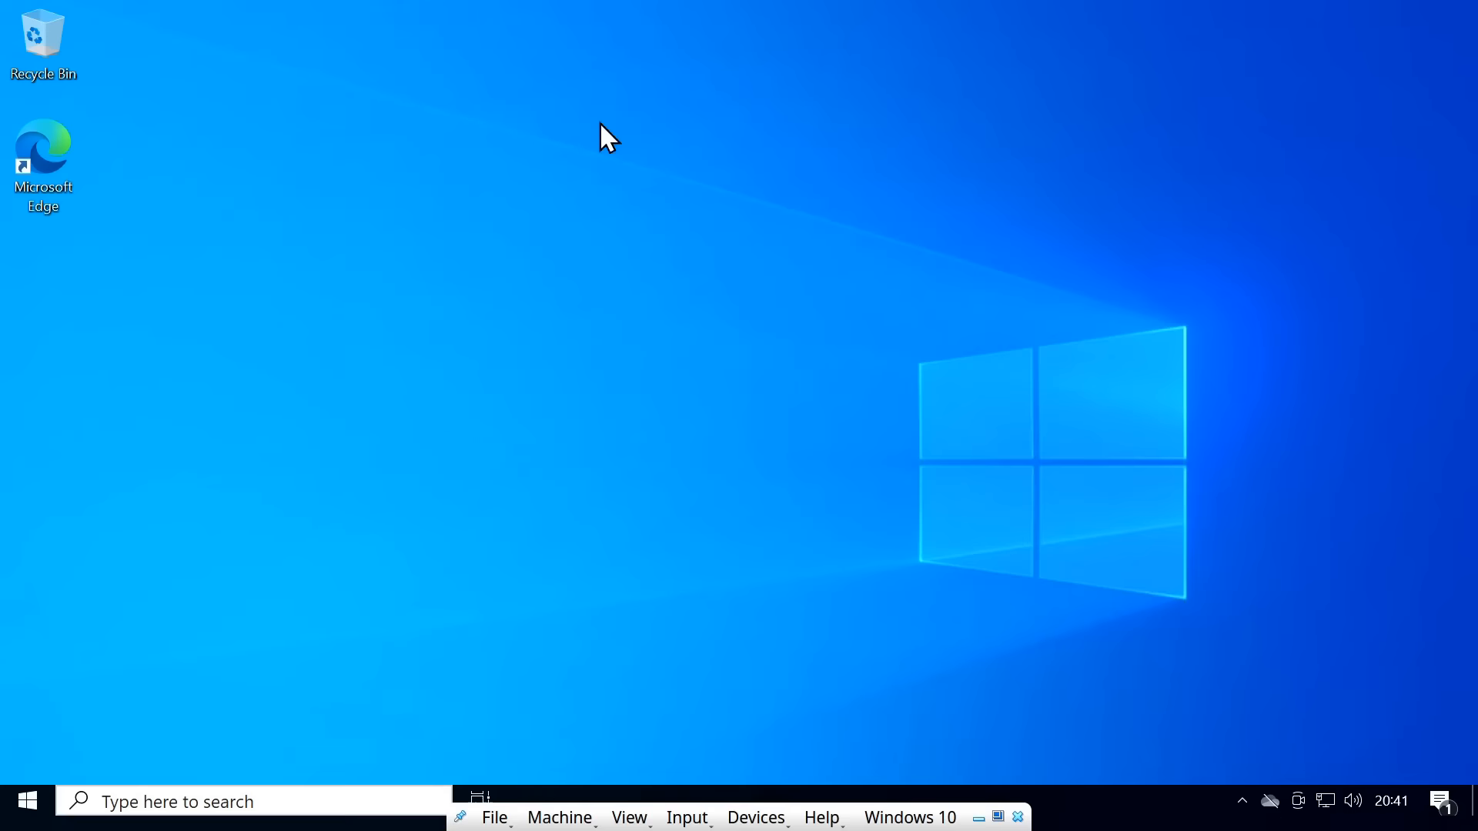
left_click(628, 820)
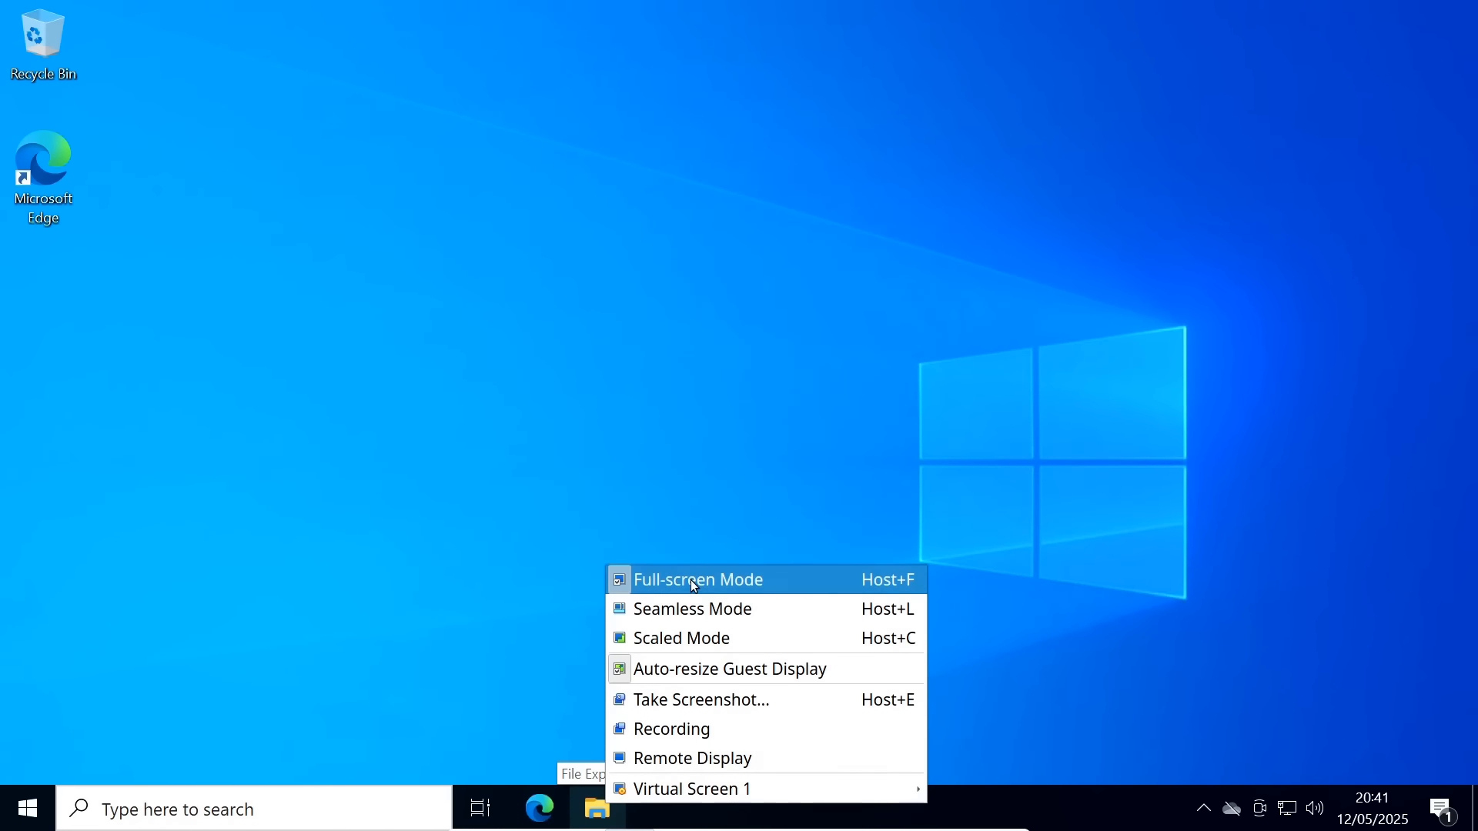
left_click(690, 579)
left_click(563, 91)
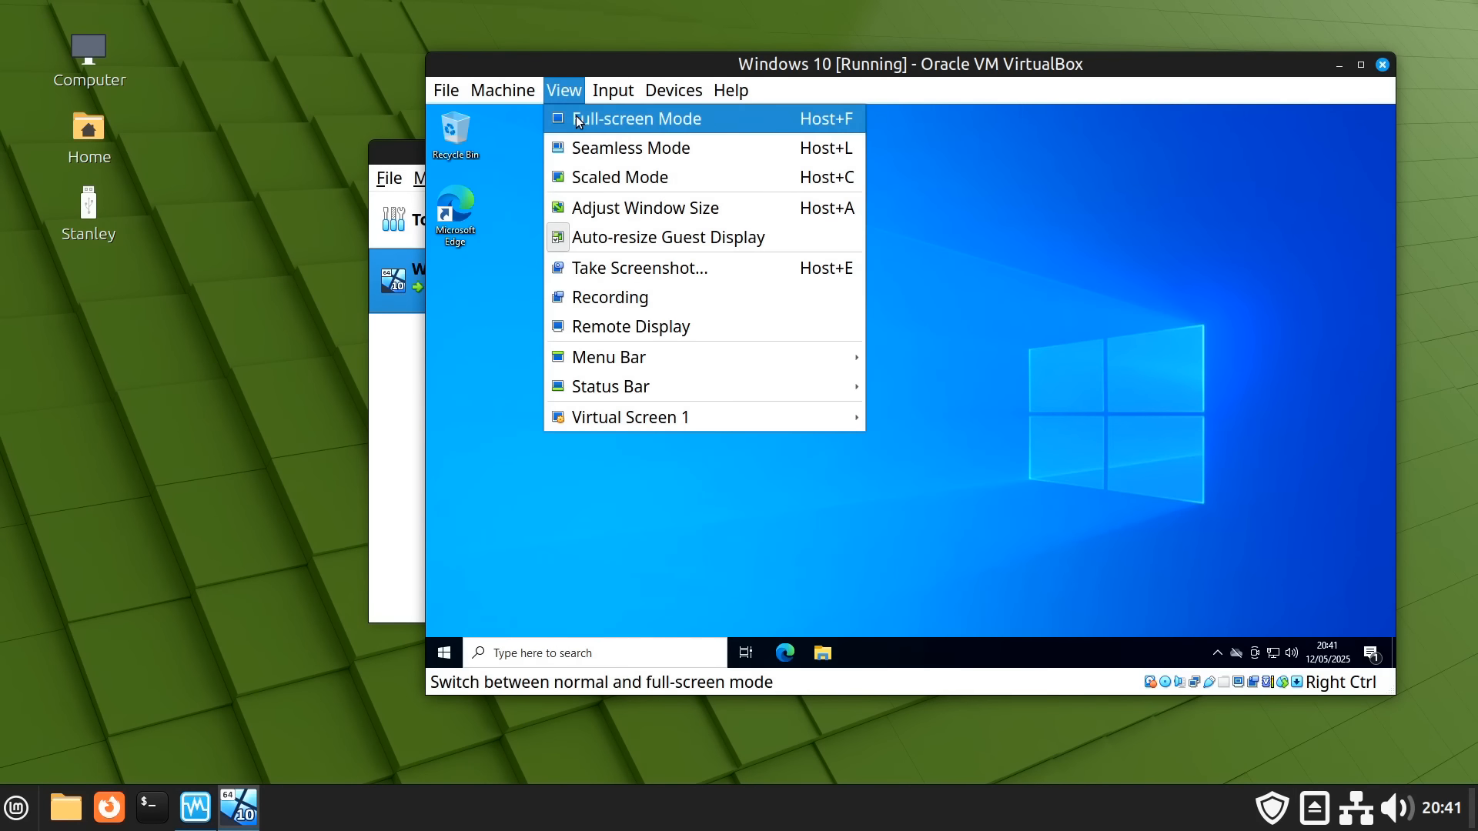
left_click(578, 117)
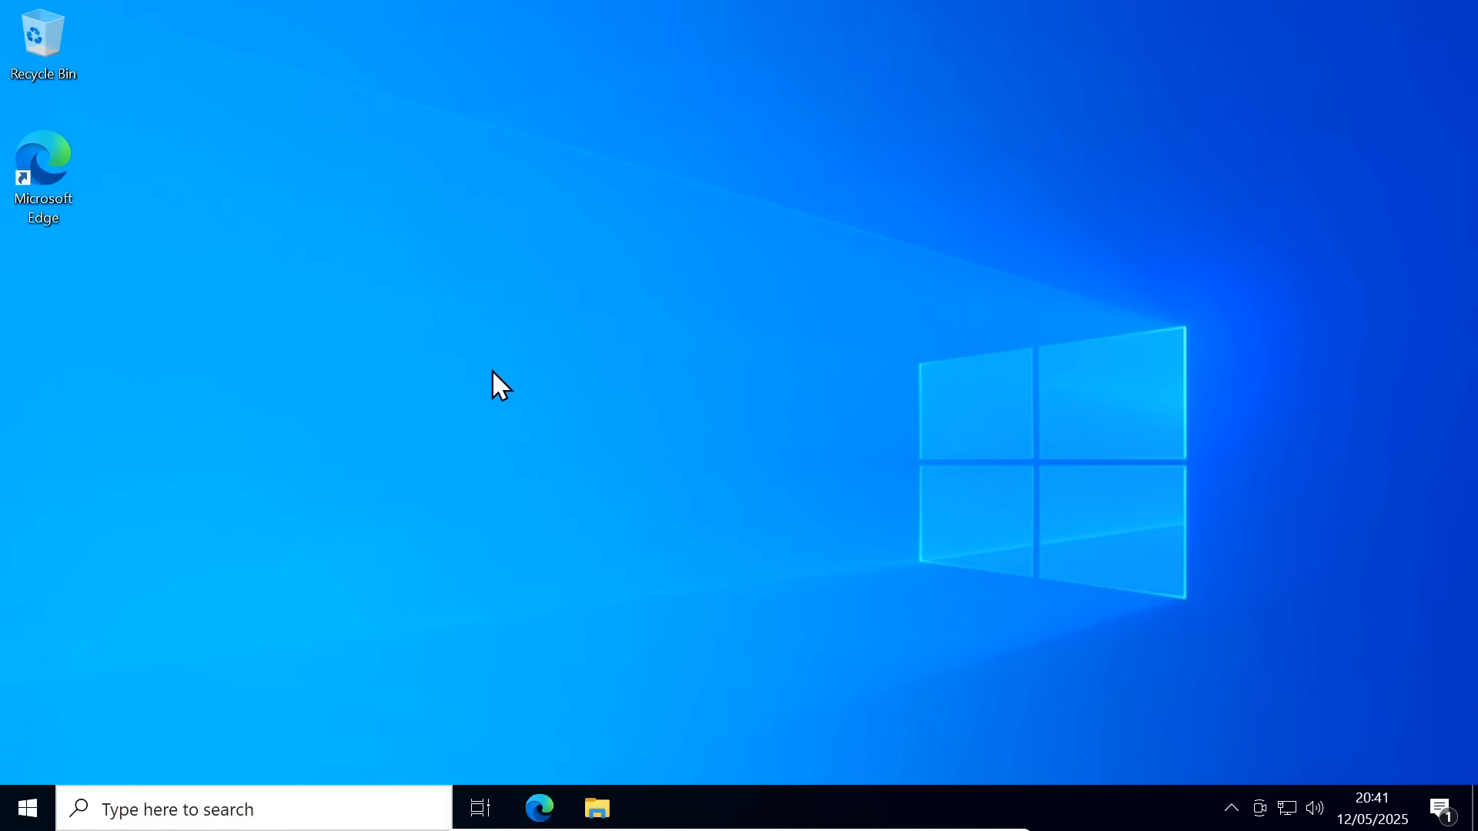
Shut down Windows 10 and open the powered-off VM's Settings in VirtualBox Manager
left_click(23, 808)
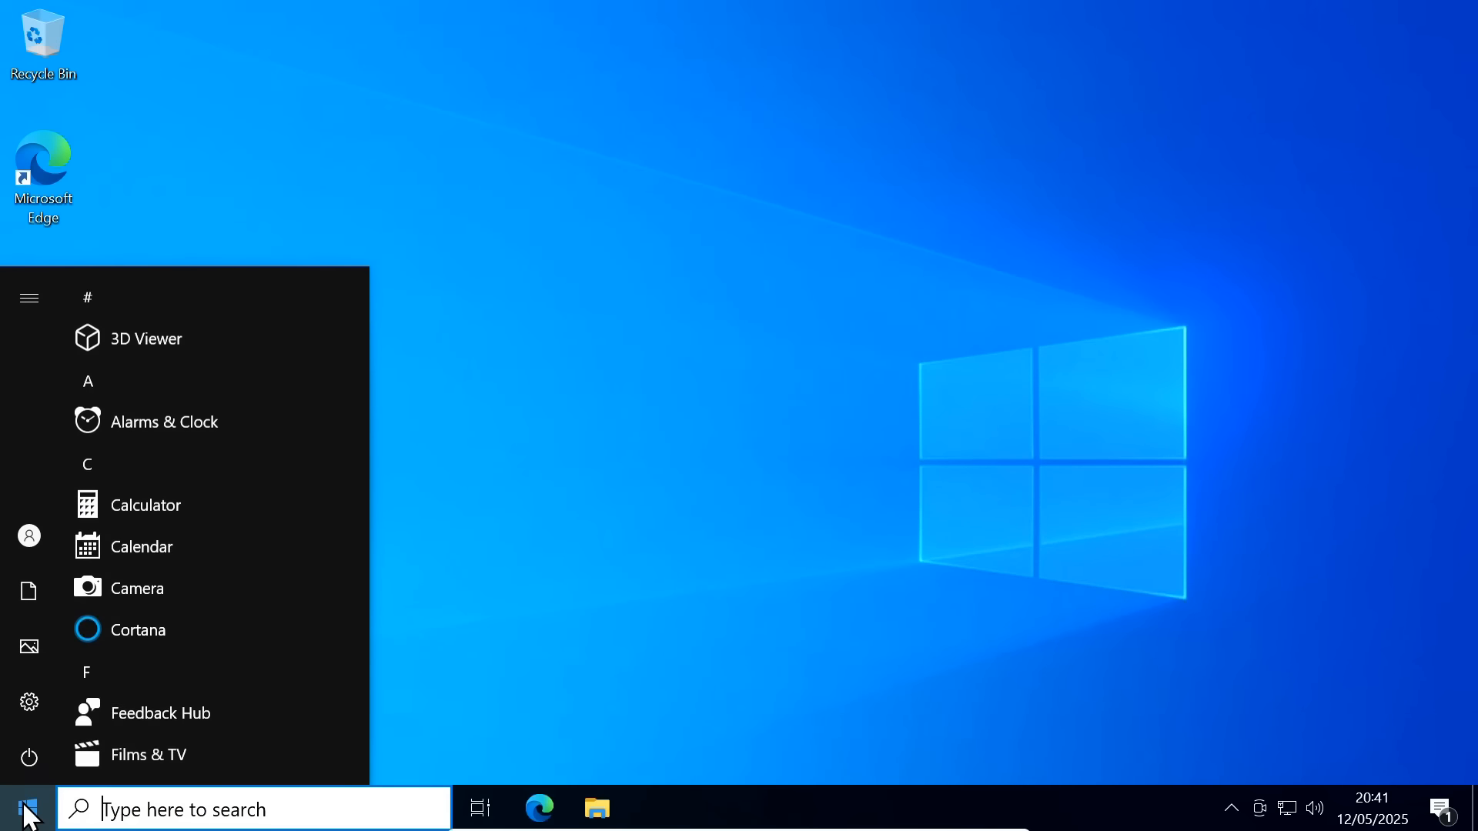
left_click(30, 751)
left_click(129, 656)
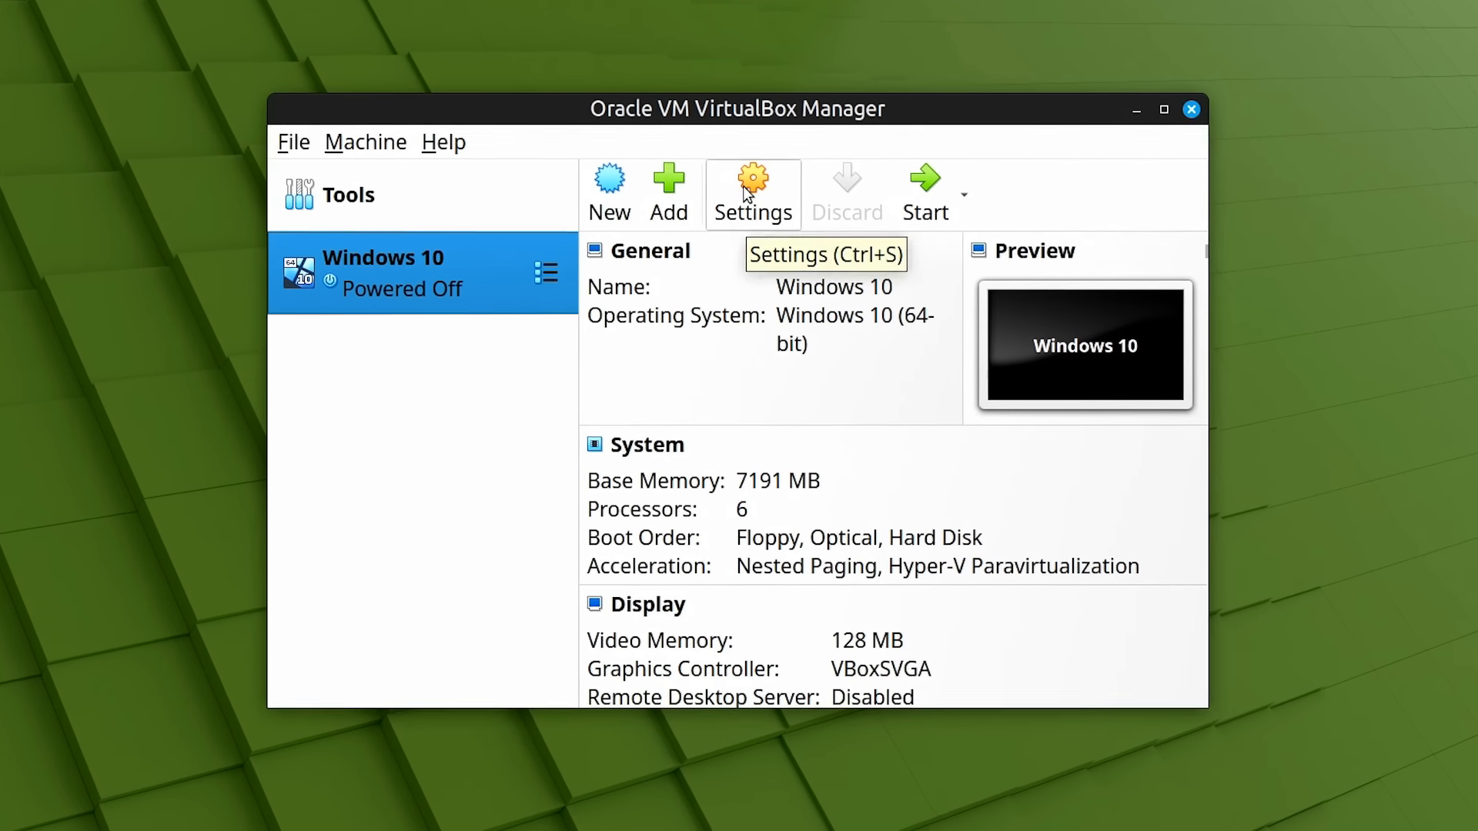
left_click(746, 189)
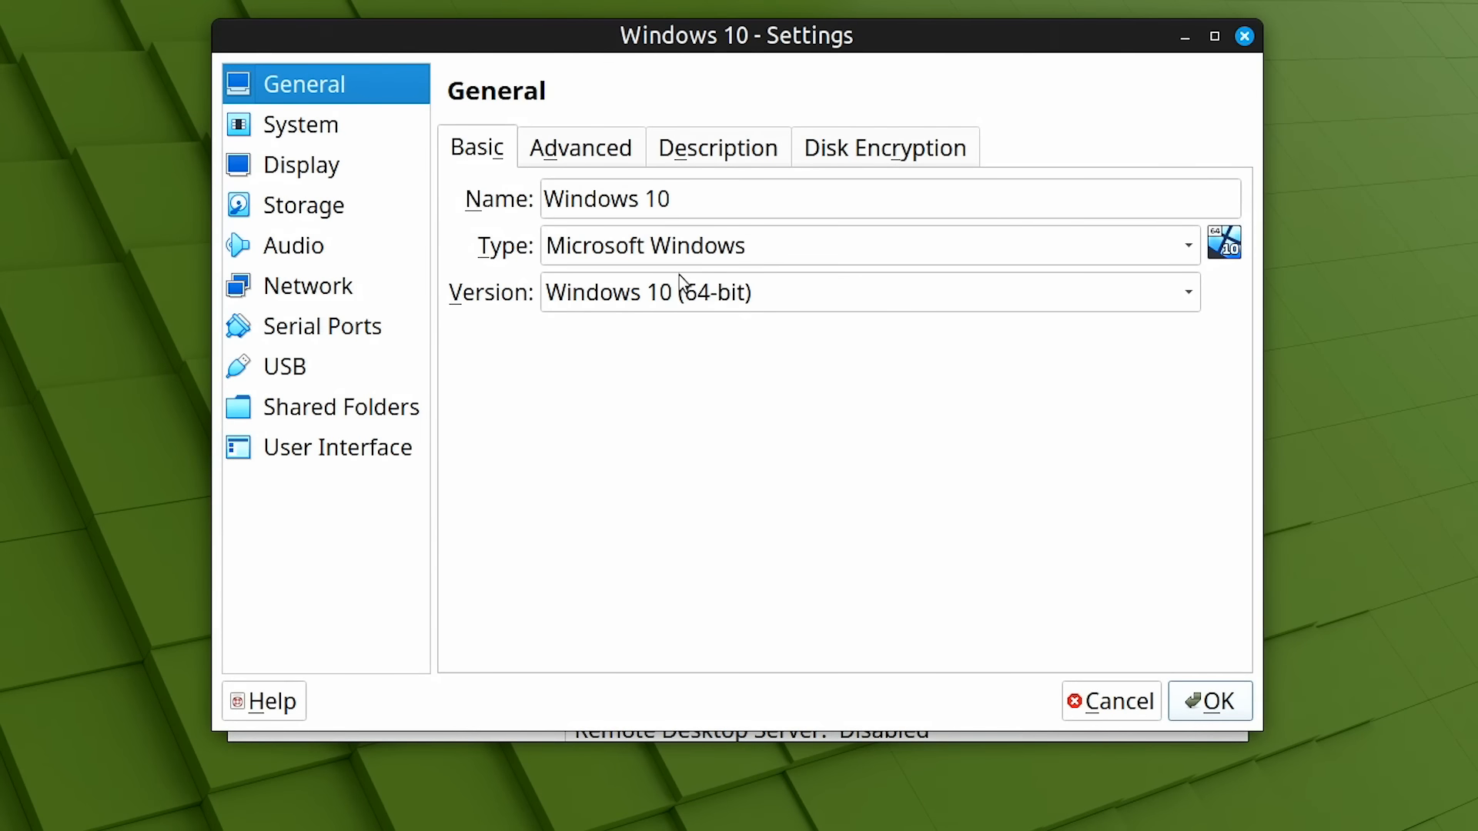
Add the host's Pictures folder as a shared folder, auto-mounted at z:
left_click(377, 415)
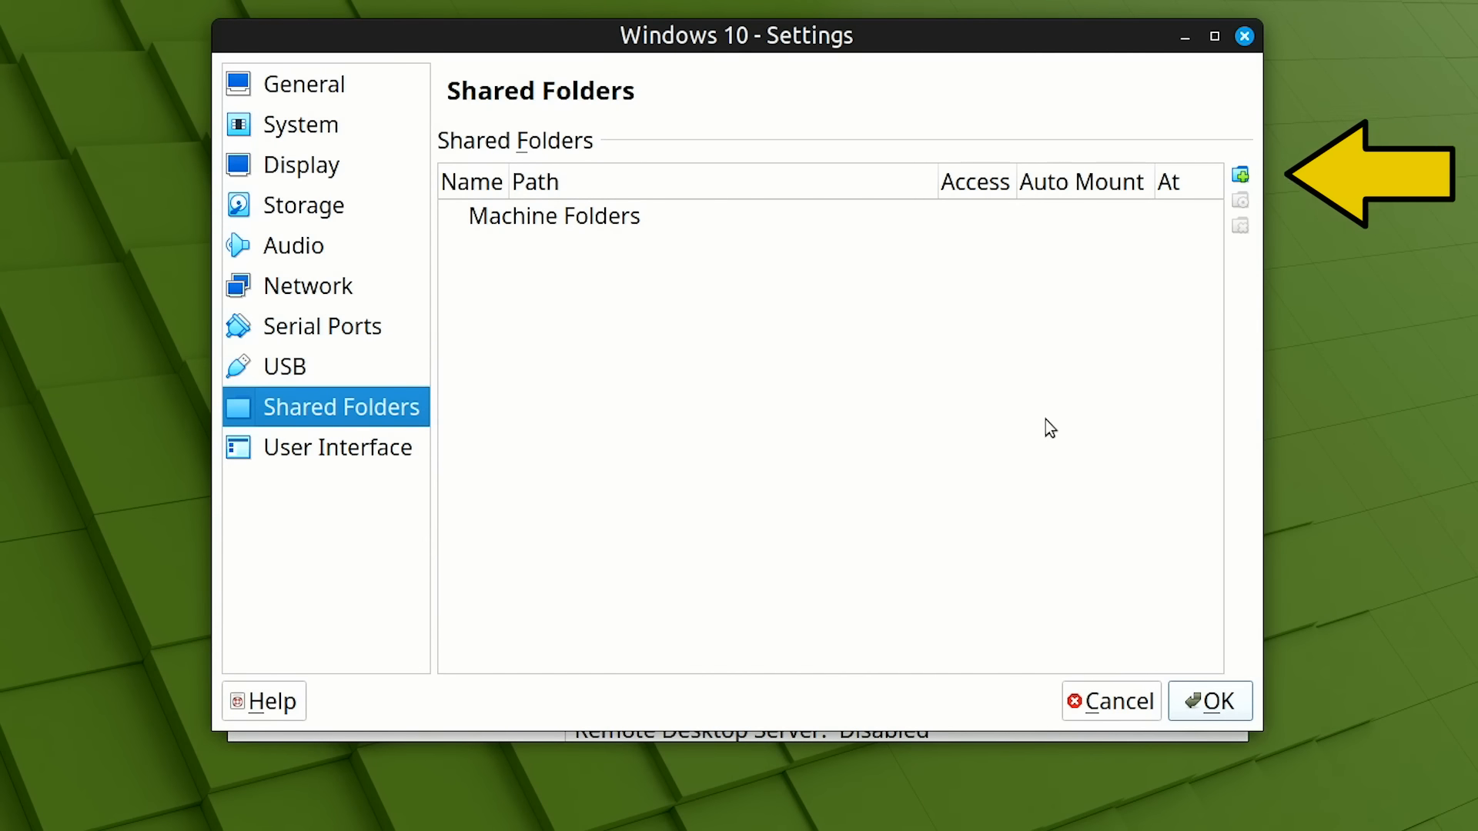
left_click(1240, 176)
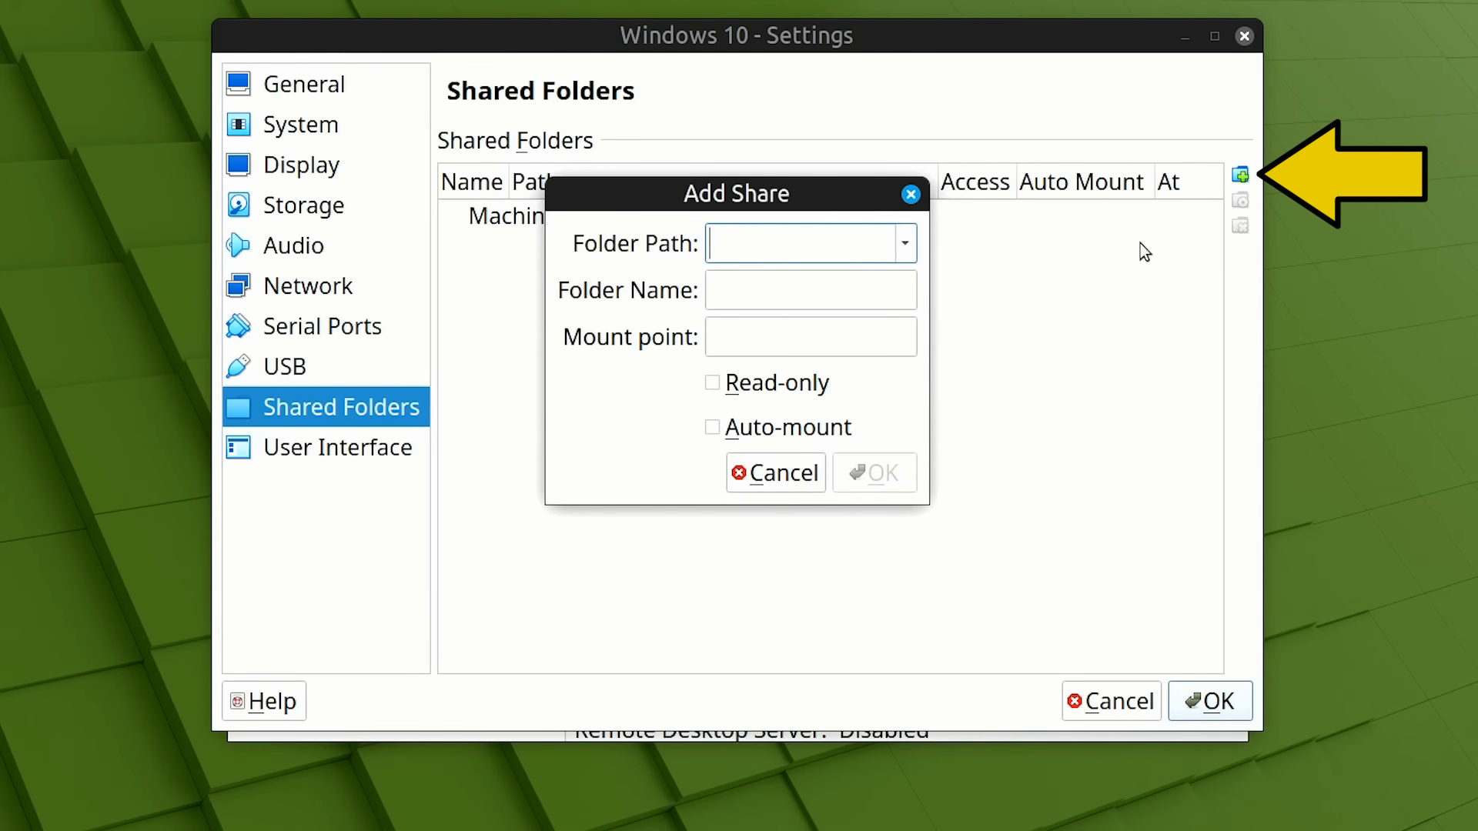
left_click(904, 244)
left_click(878, 307)
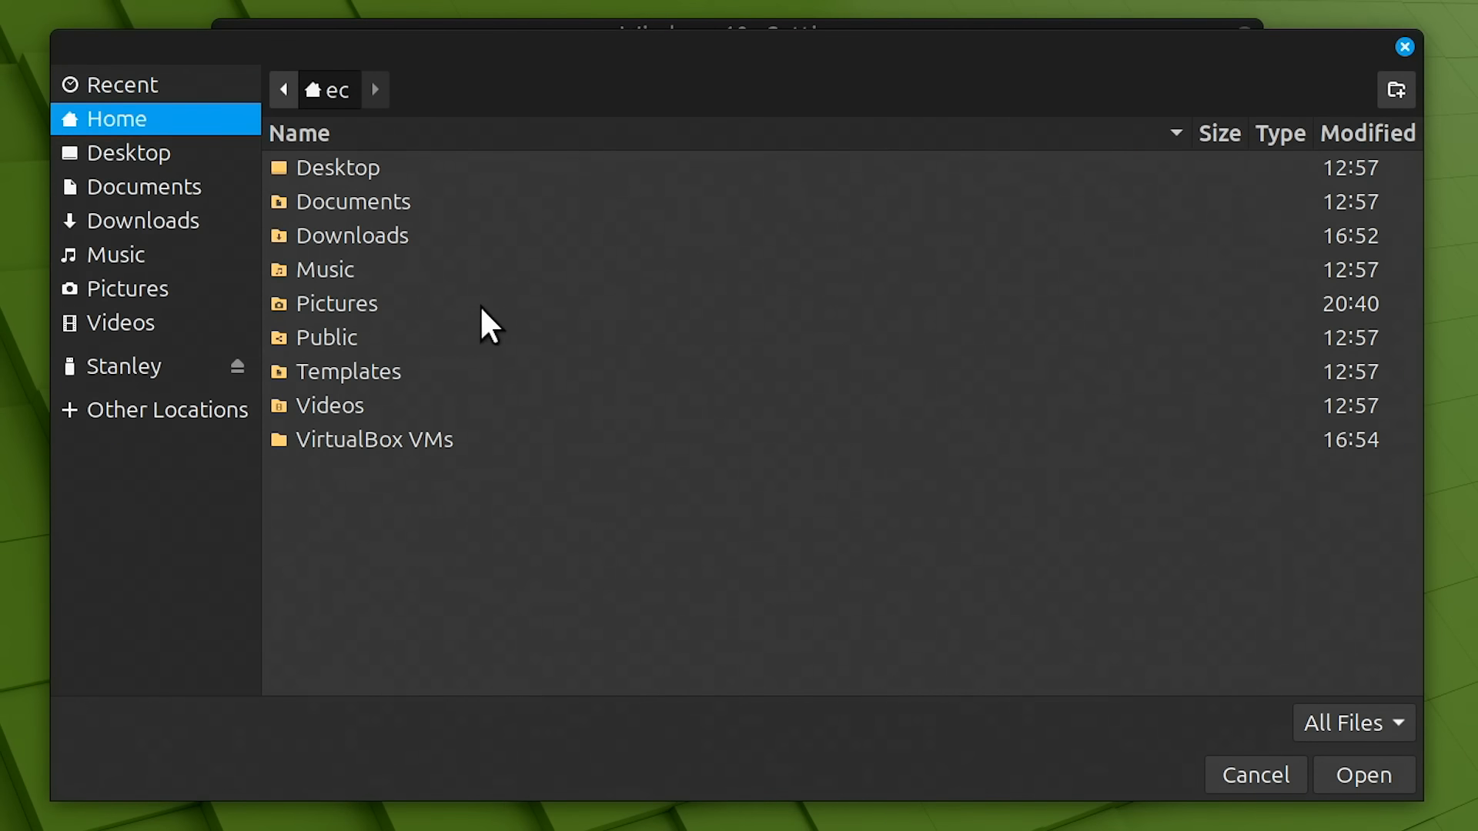
left_click(387, 303)
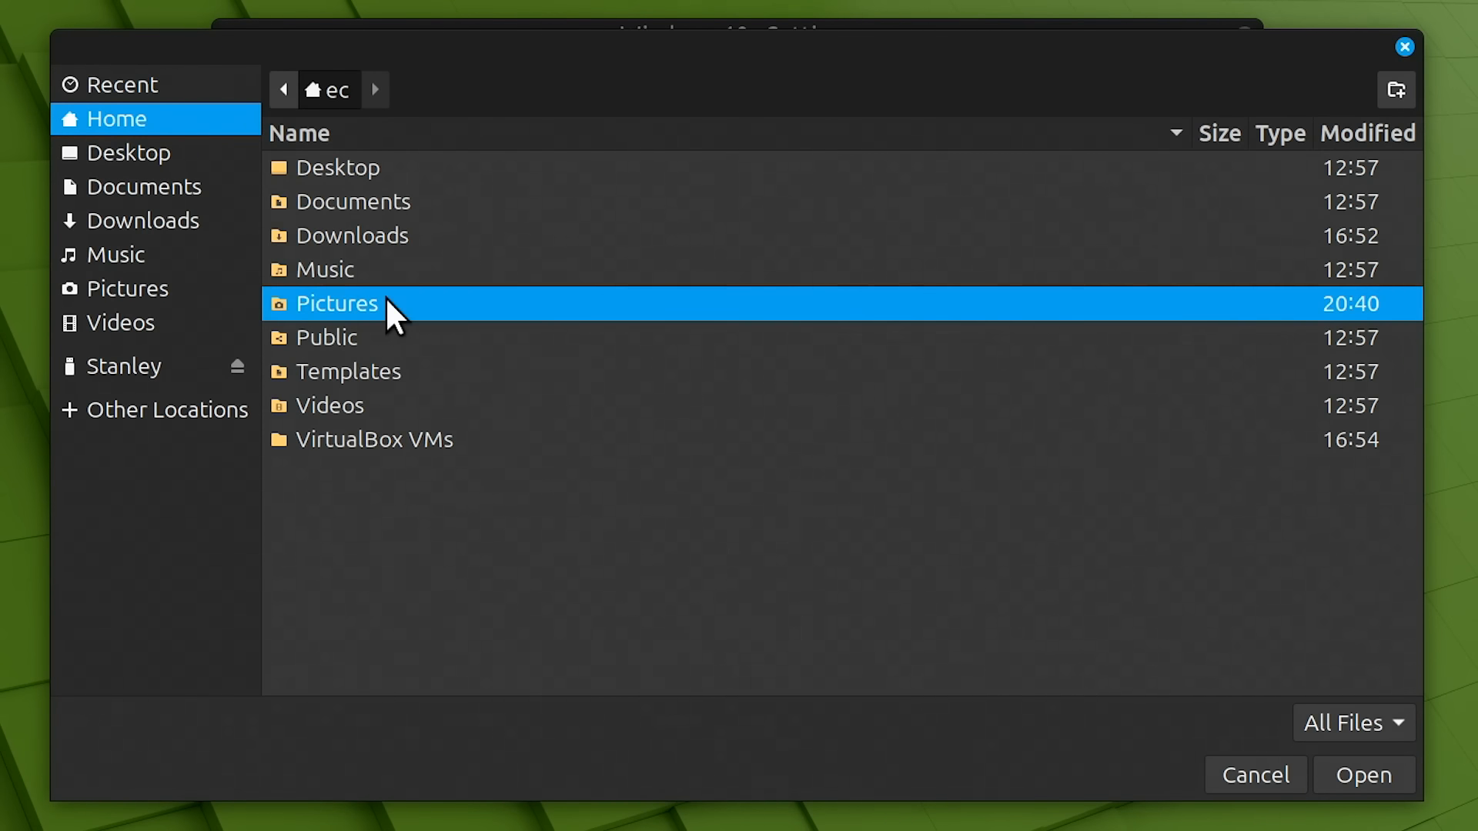
left_click(1359, 774)
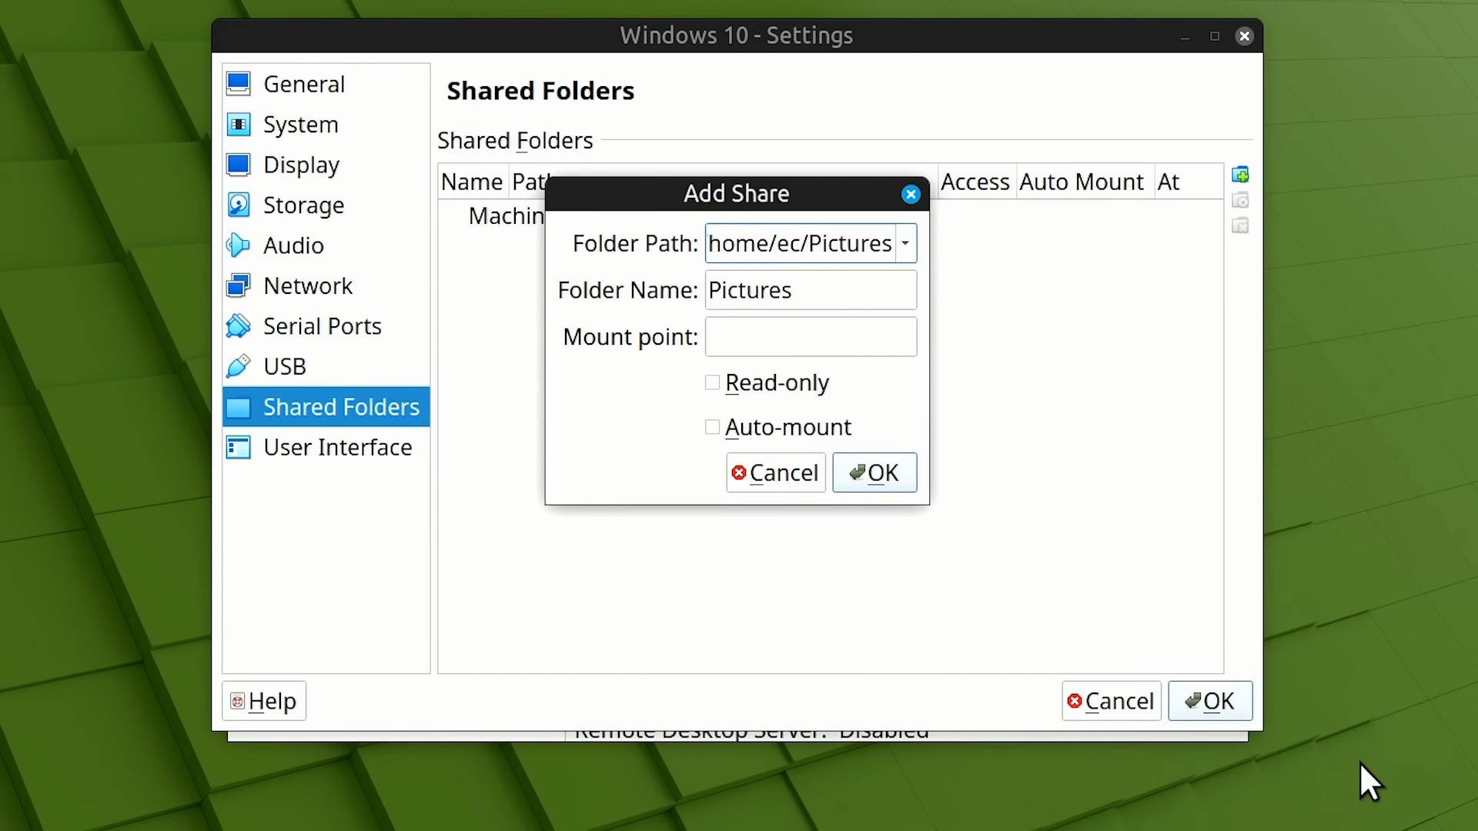
left_click(834, 331)
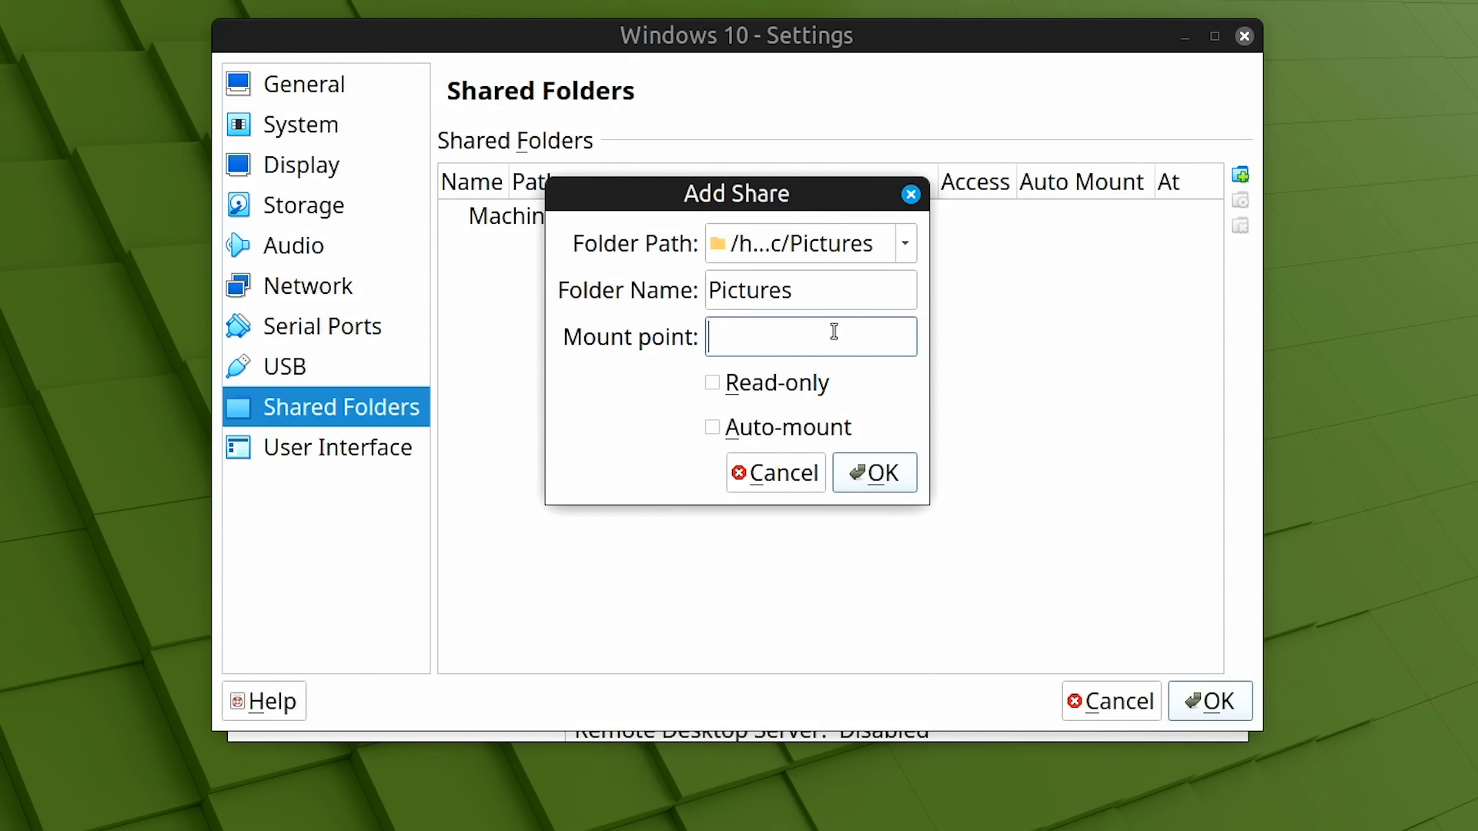
type("z")
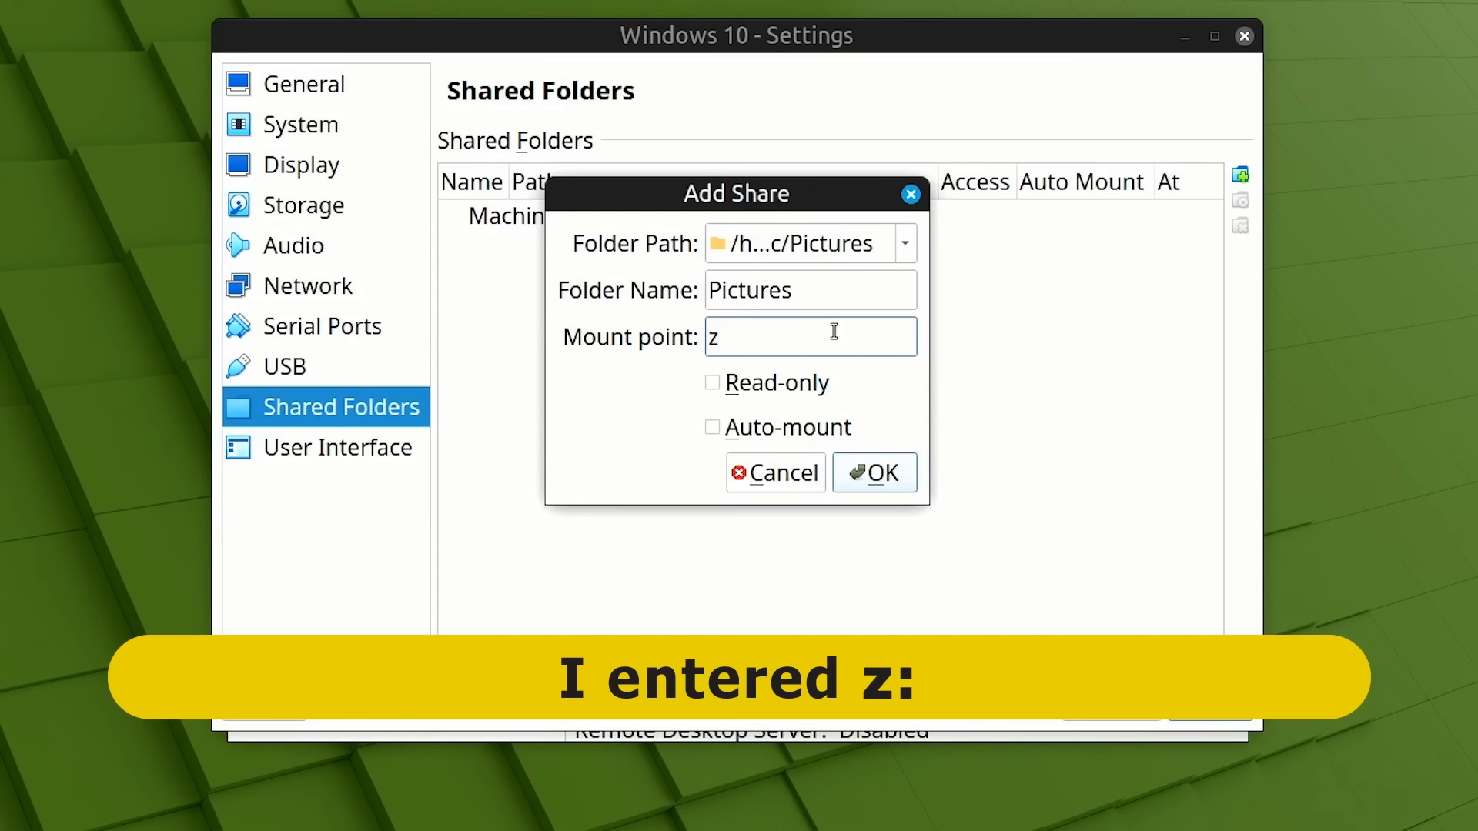
type(":")
left_click(714, 430)
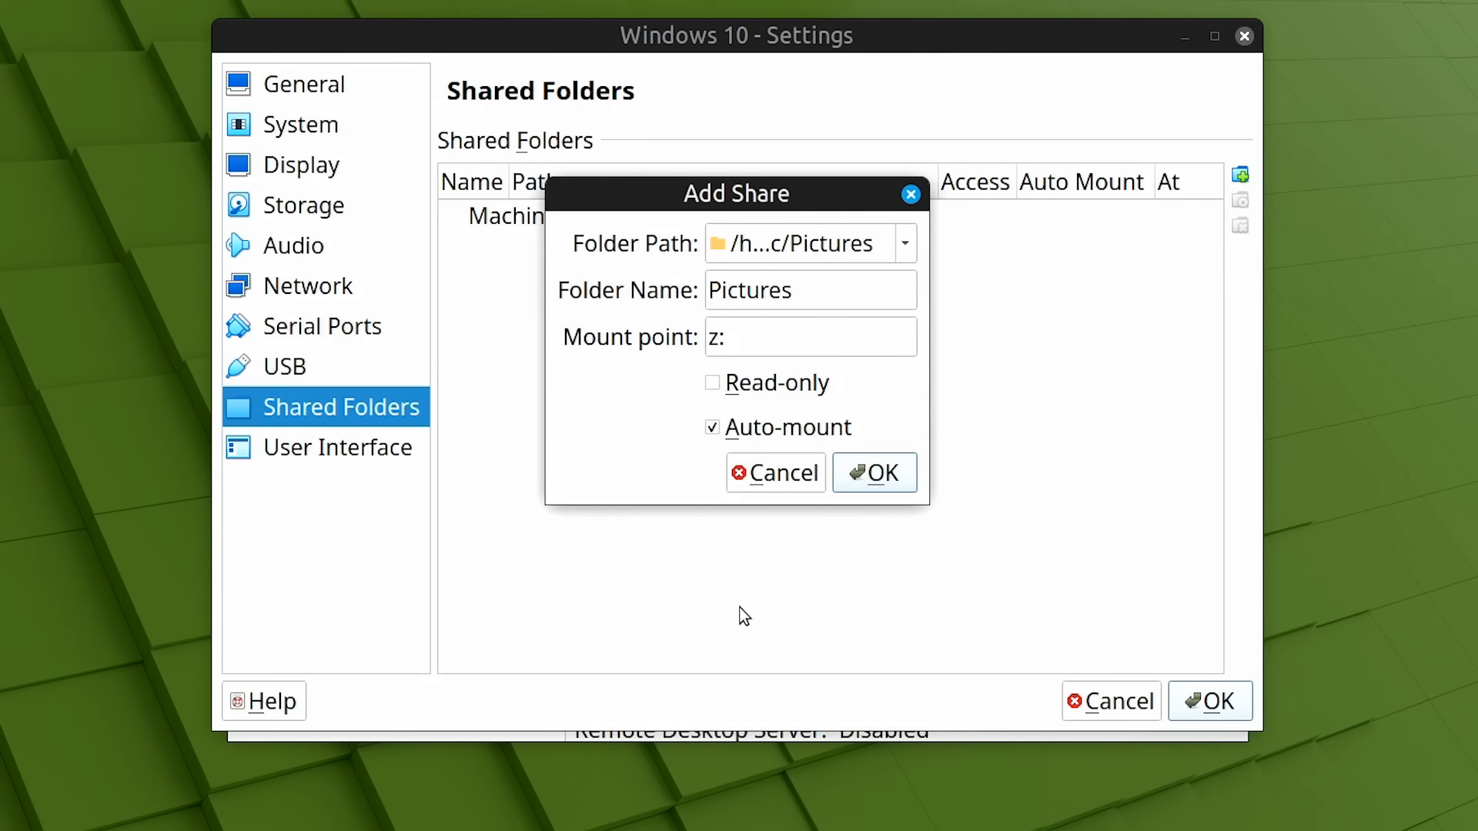
left_click(875, 487)
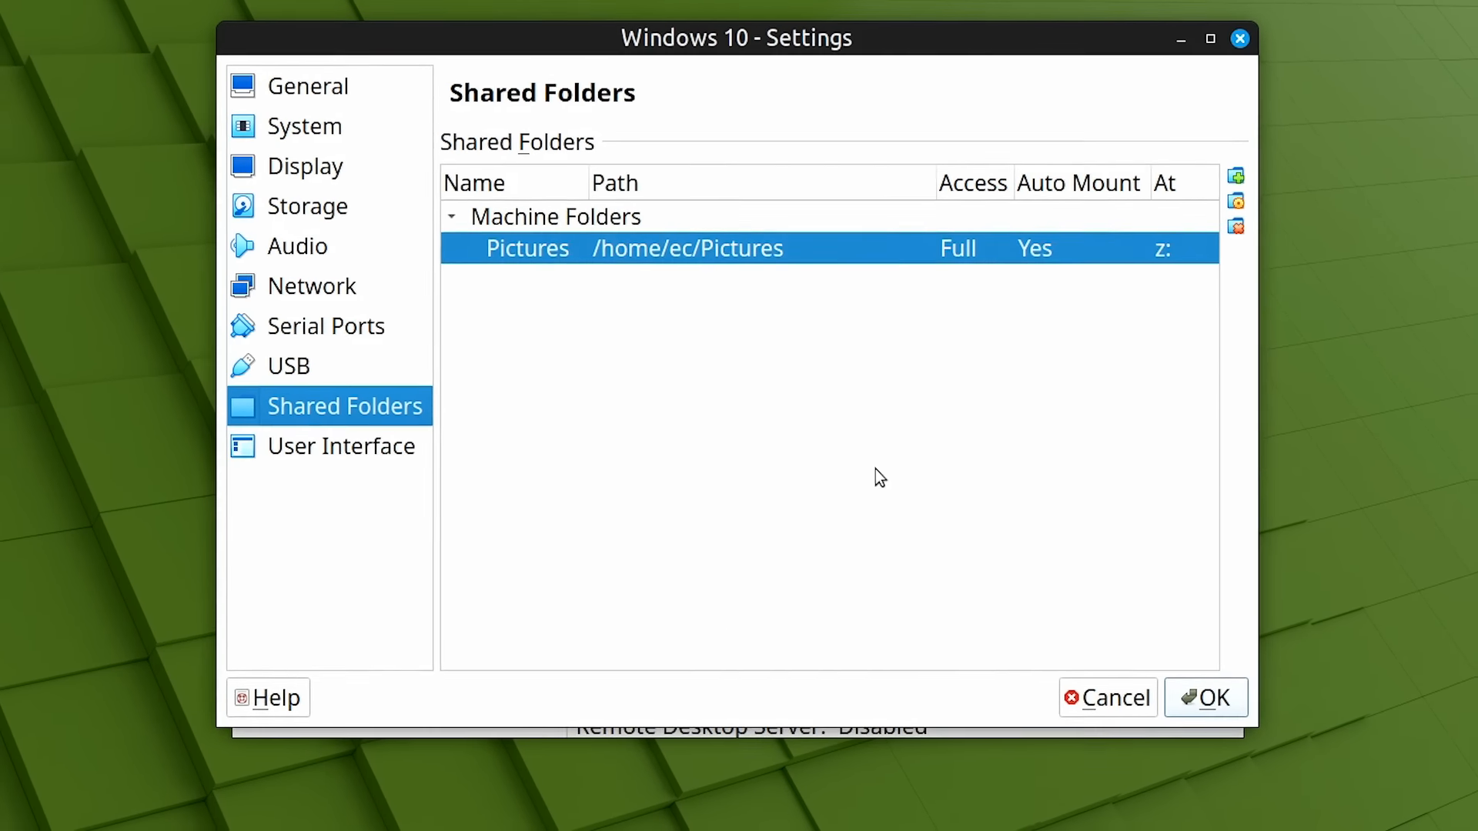
Save the settings, start the Windows 10 VM and open the shared Z: drive
left_click(1116, 626)
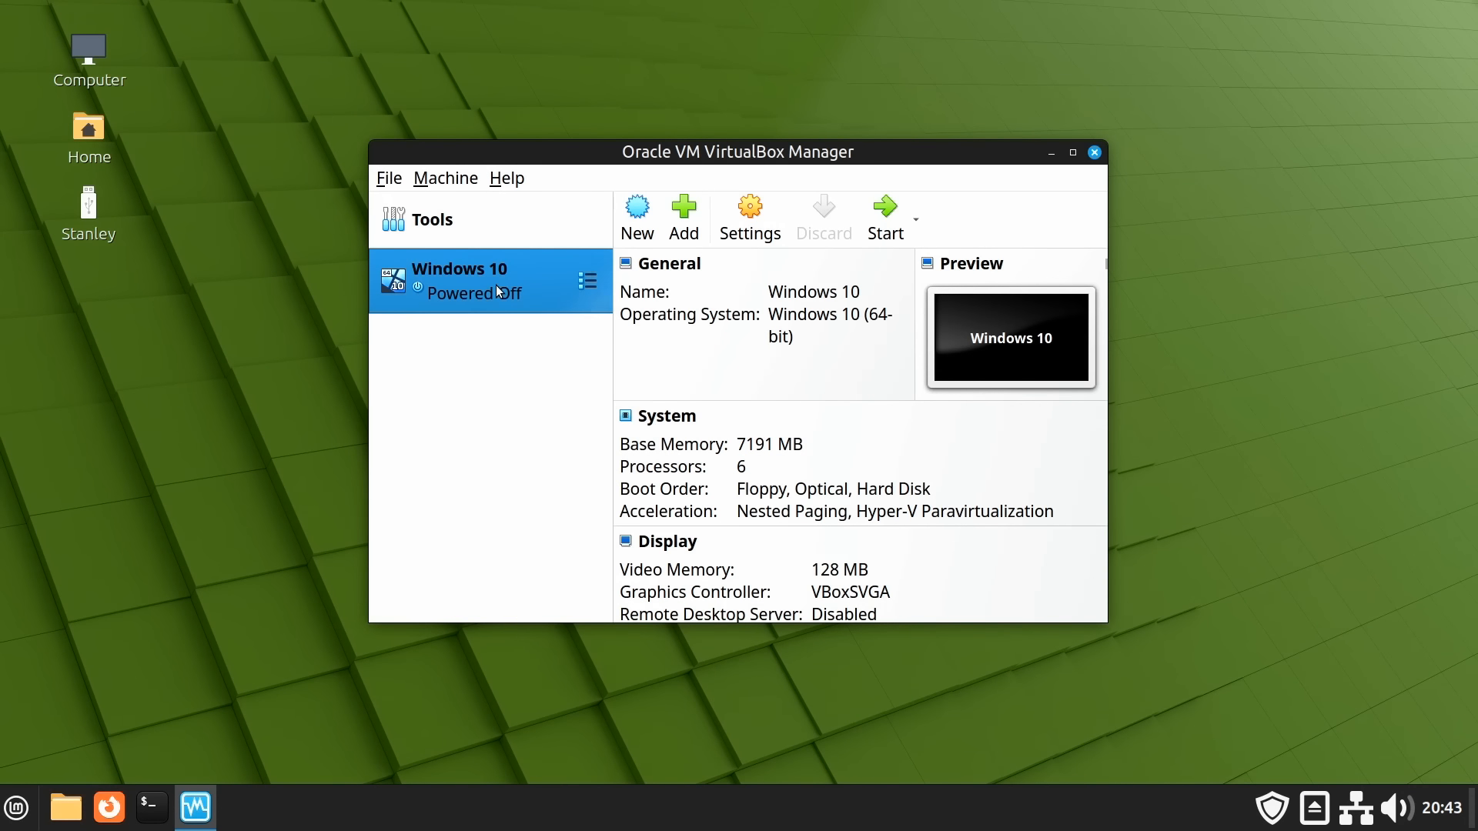
double_click(496, 286)
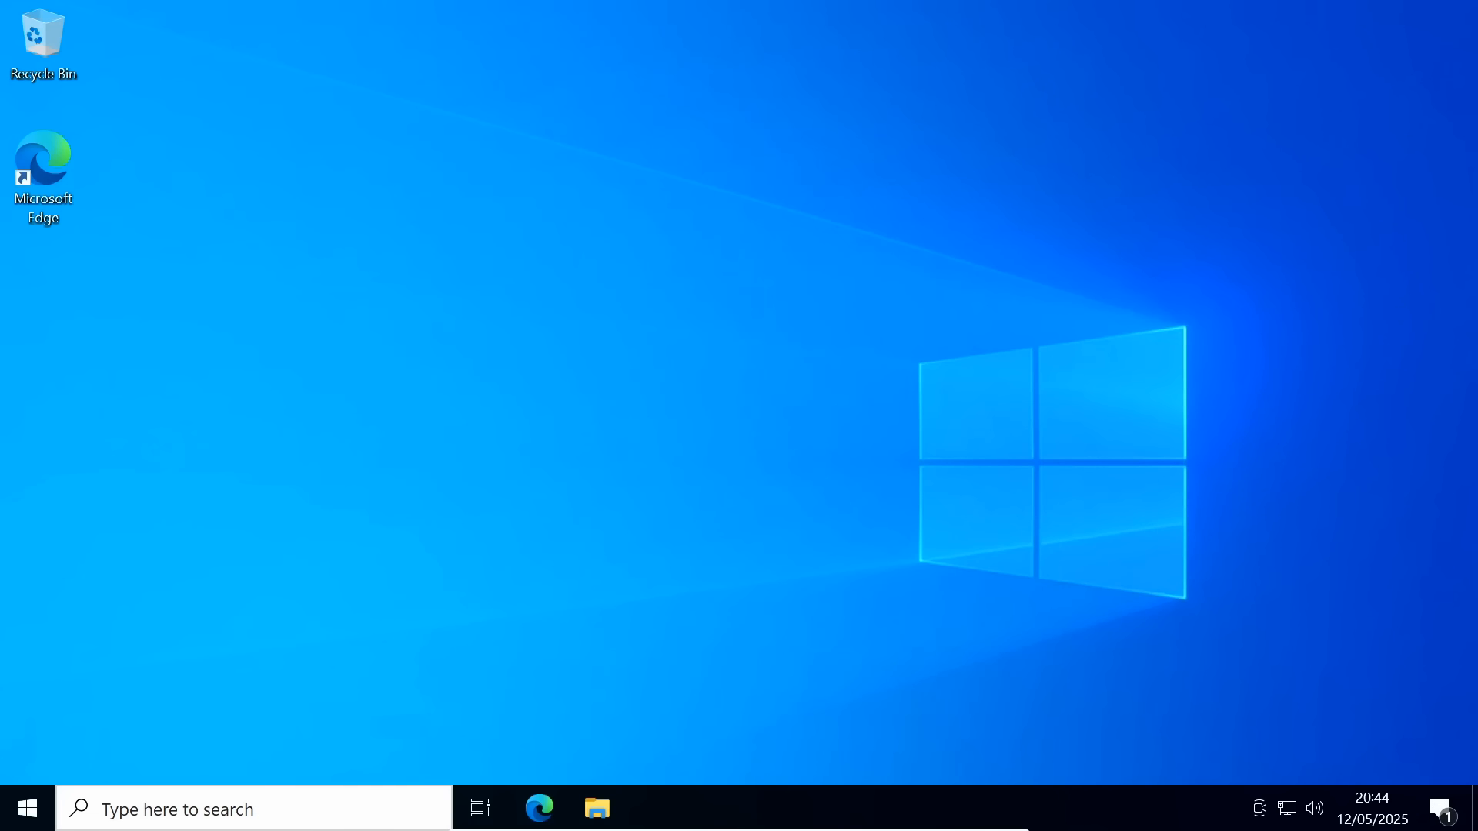
left_click(599, 808)
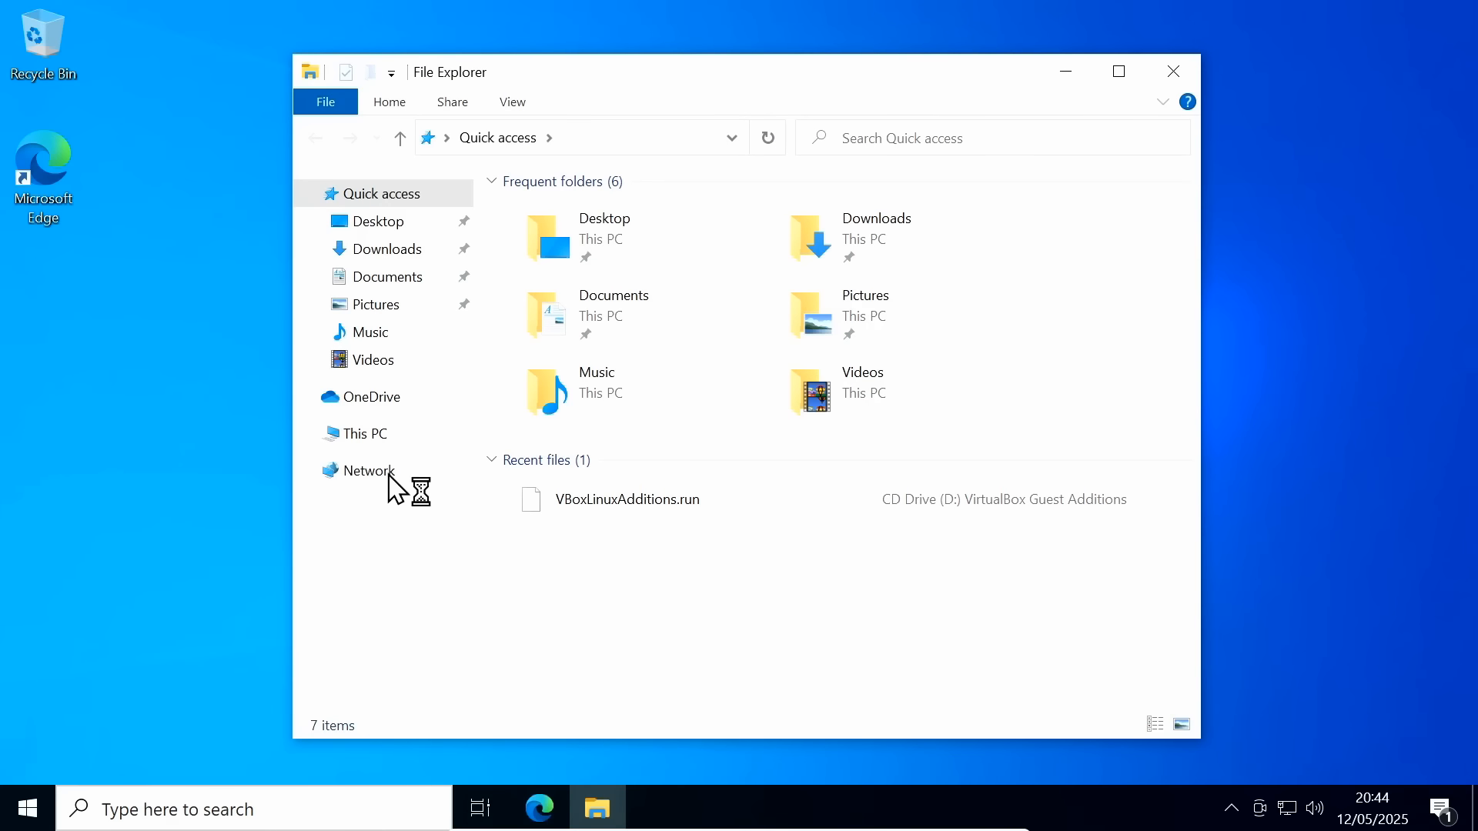
left_click(375, 436)
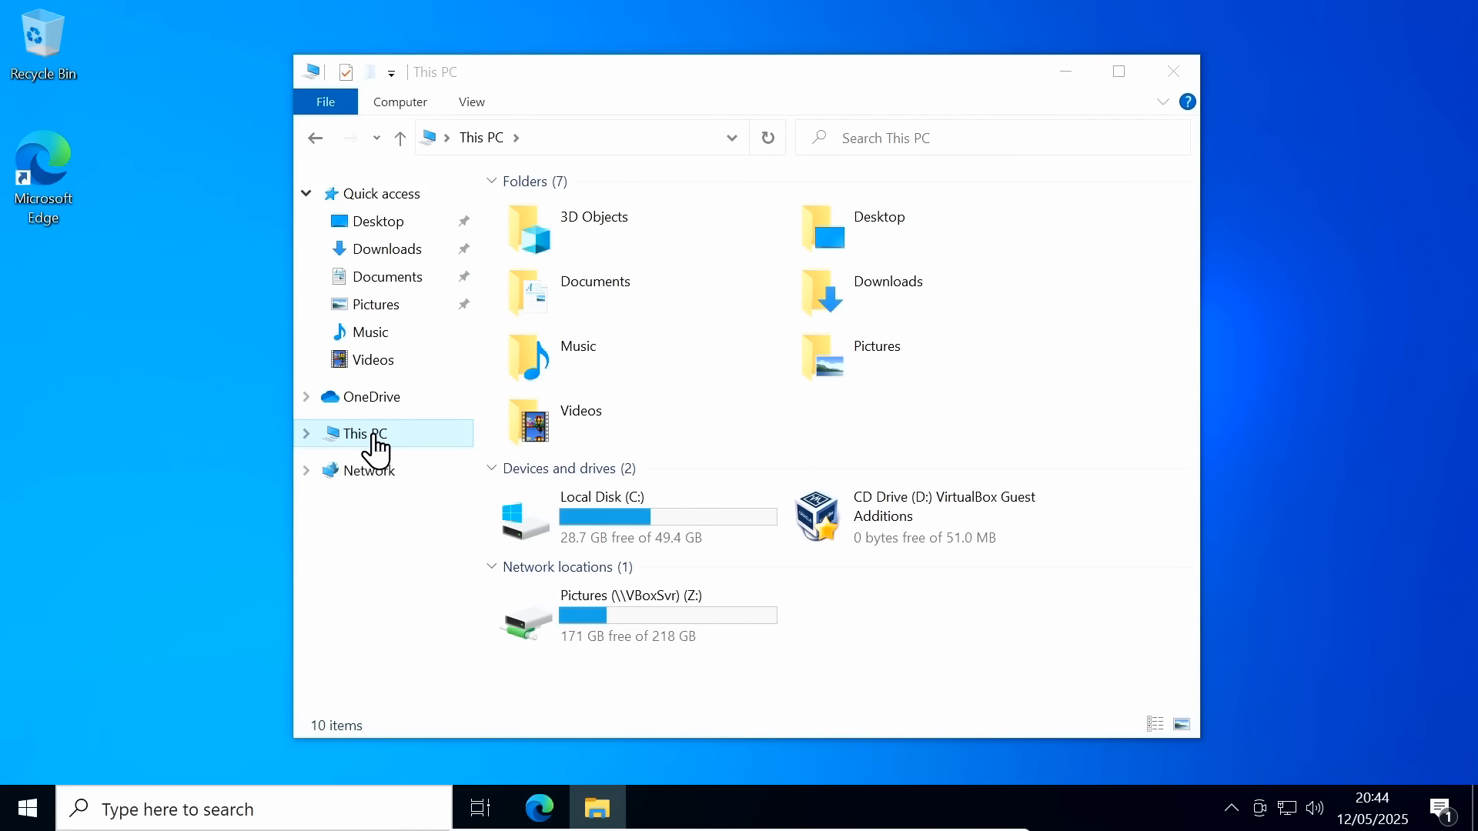
double_click(633, 608)
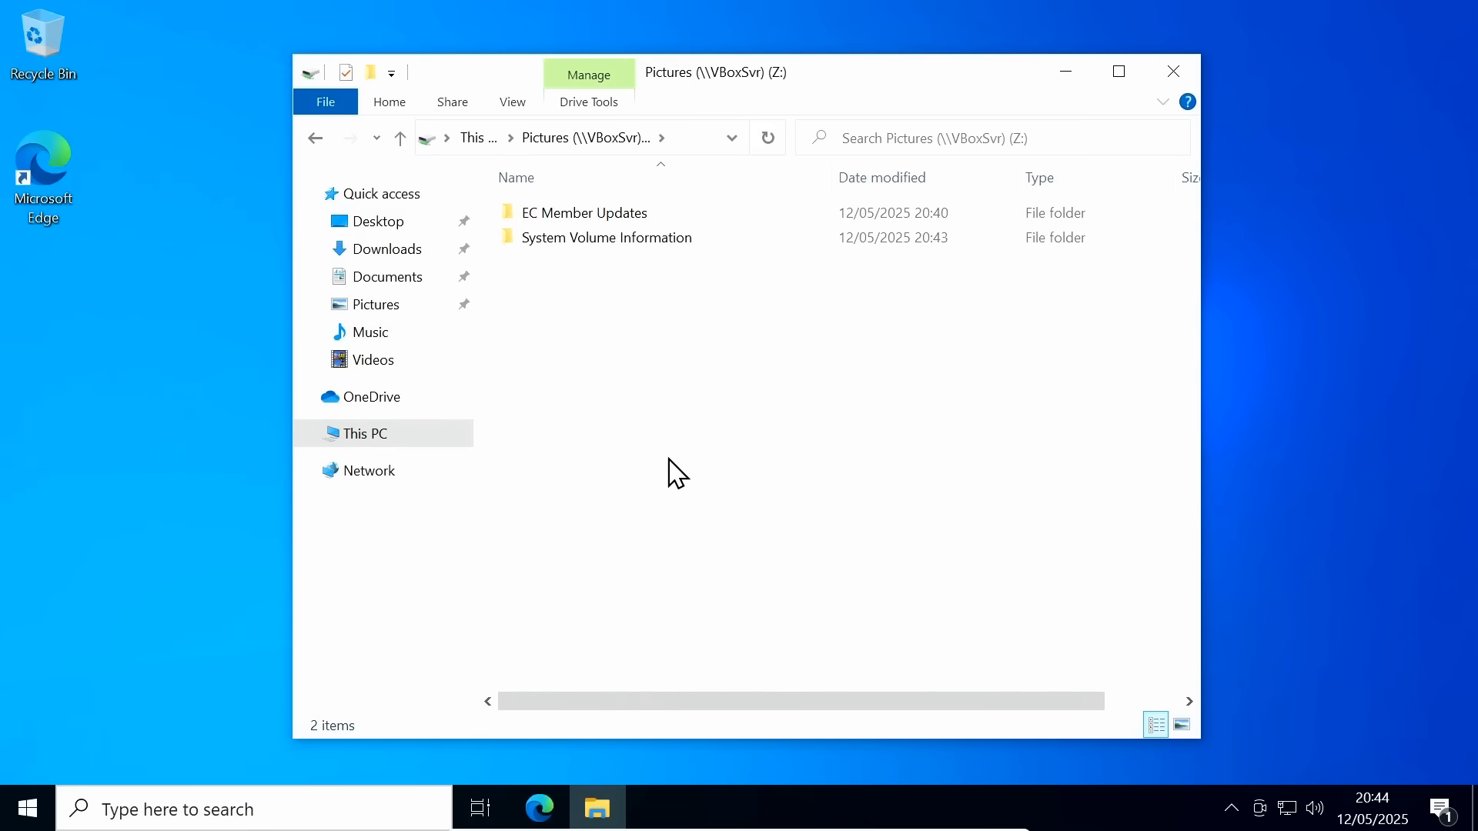
Open the EC Member Updates folder and step through its images in Photos
double_click(603, 217)
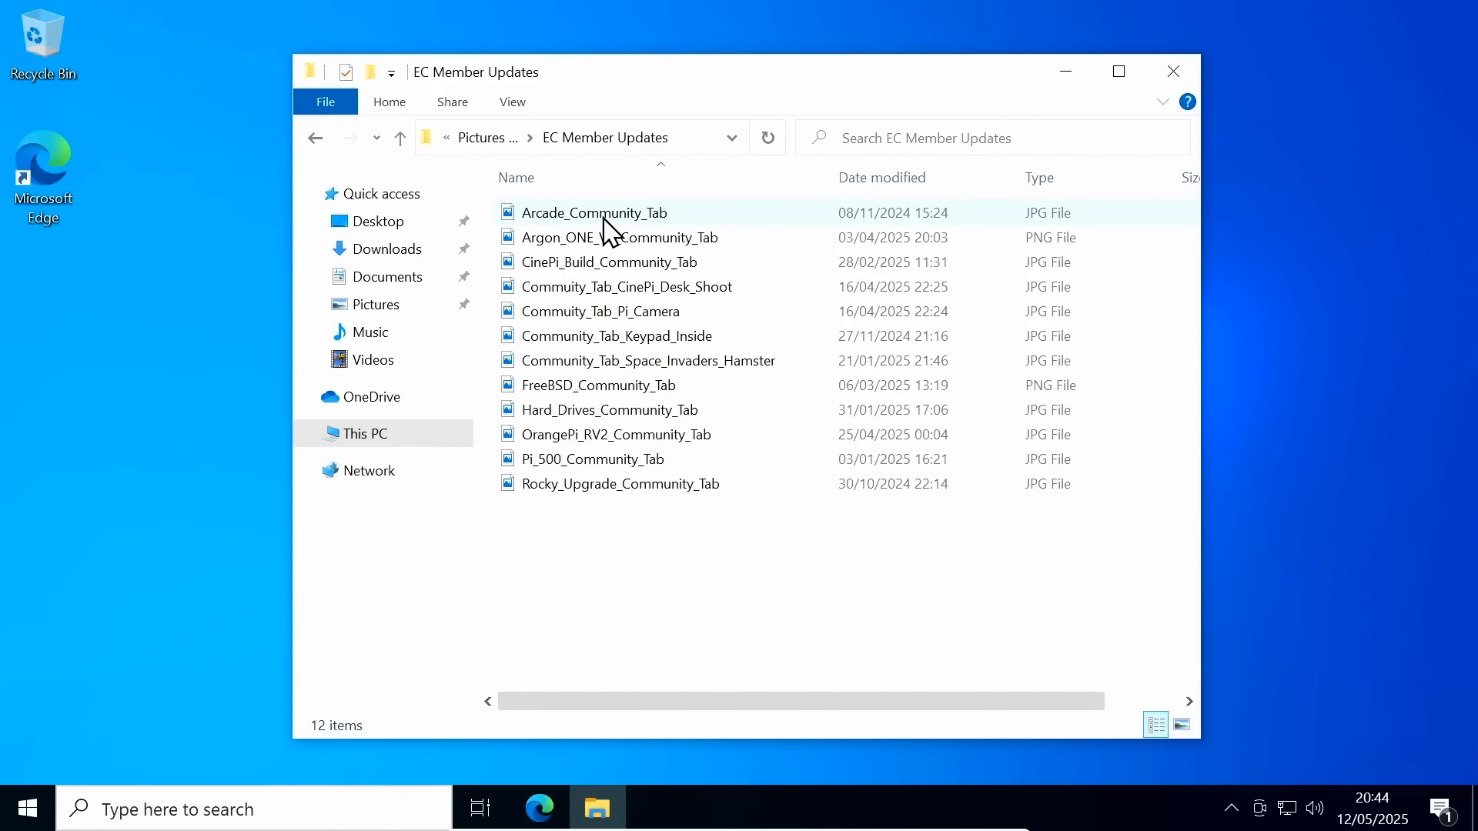
double_click(603, 214)
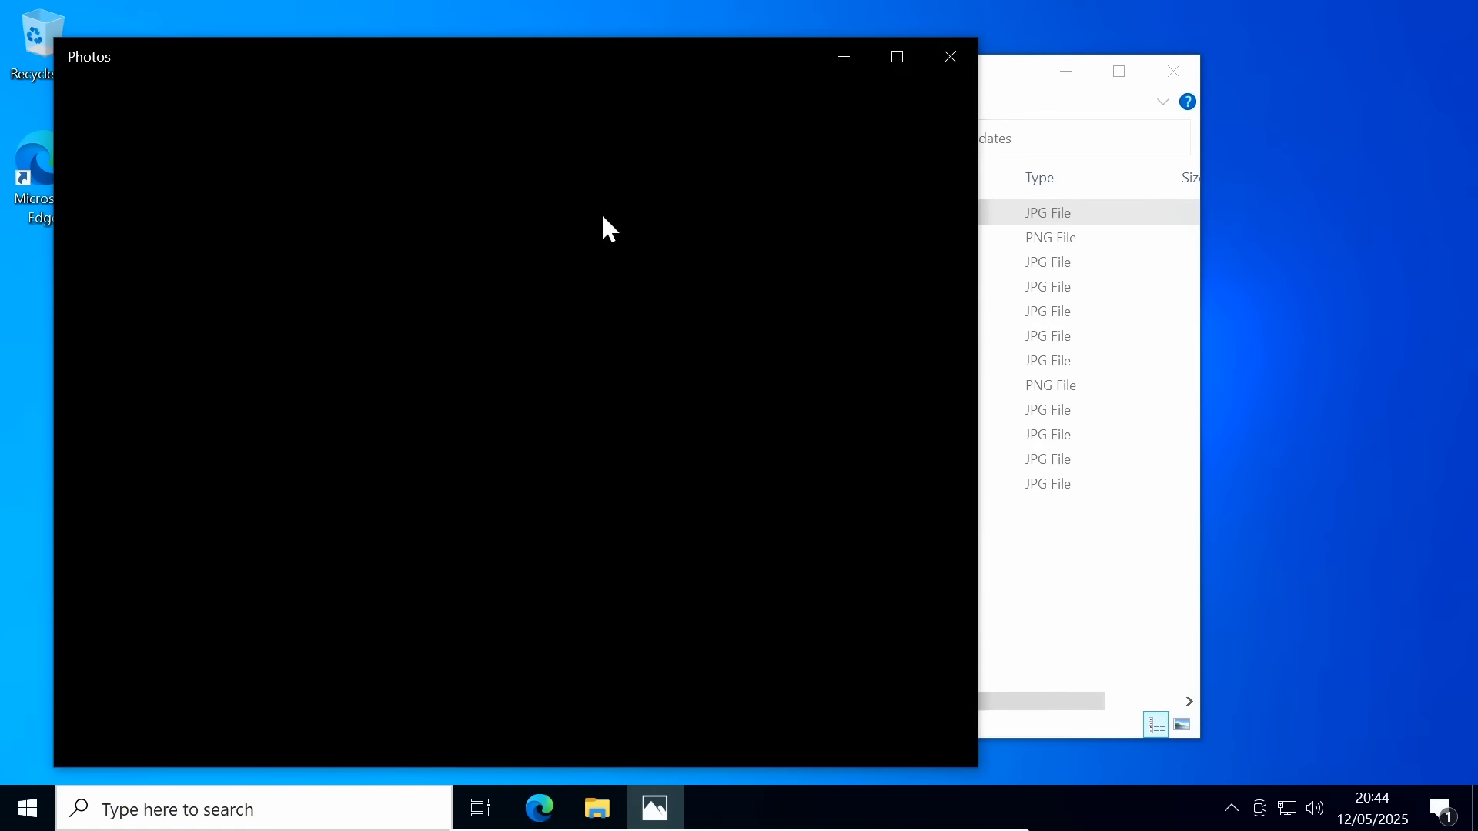
left_click(902, 445)
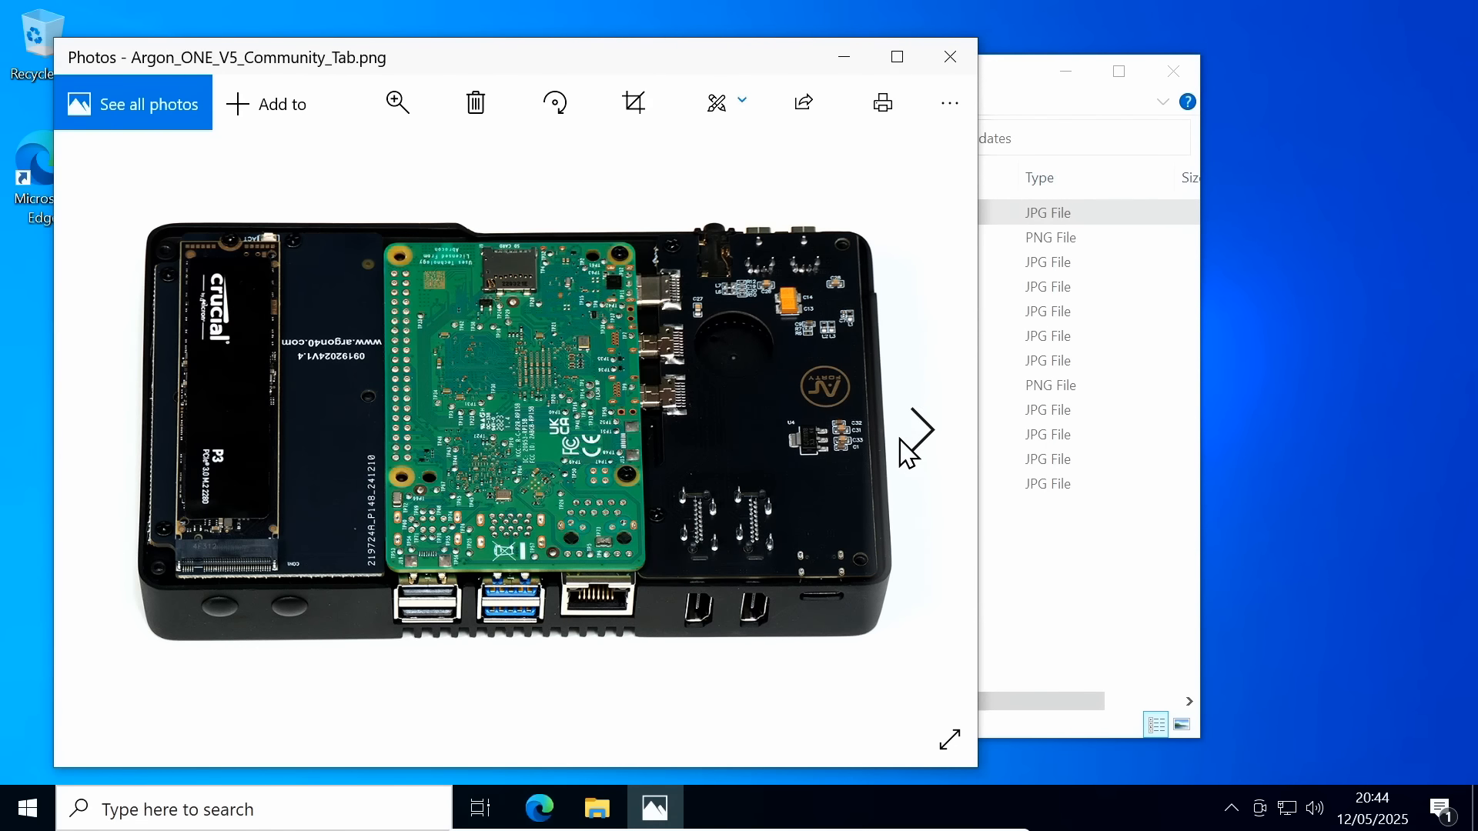
left_click(901, 442)
left_click(902, 450)
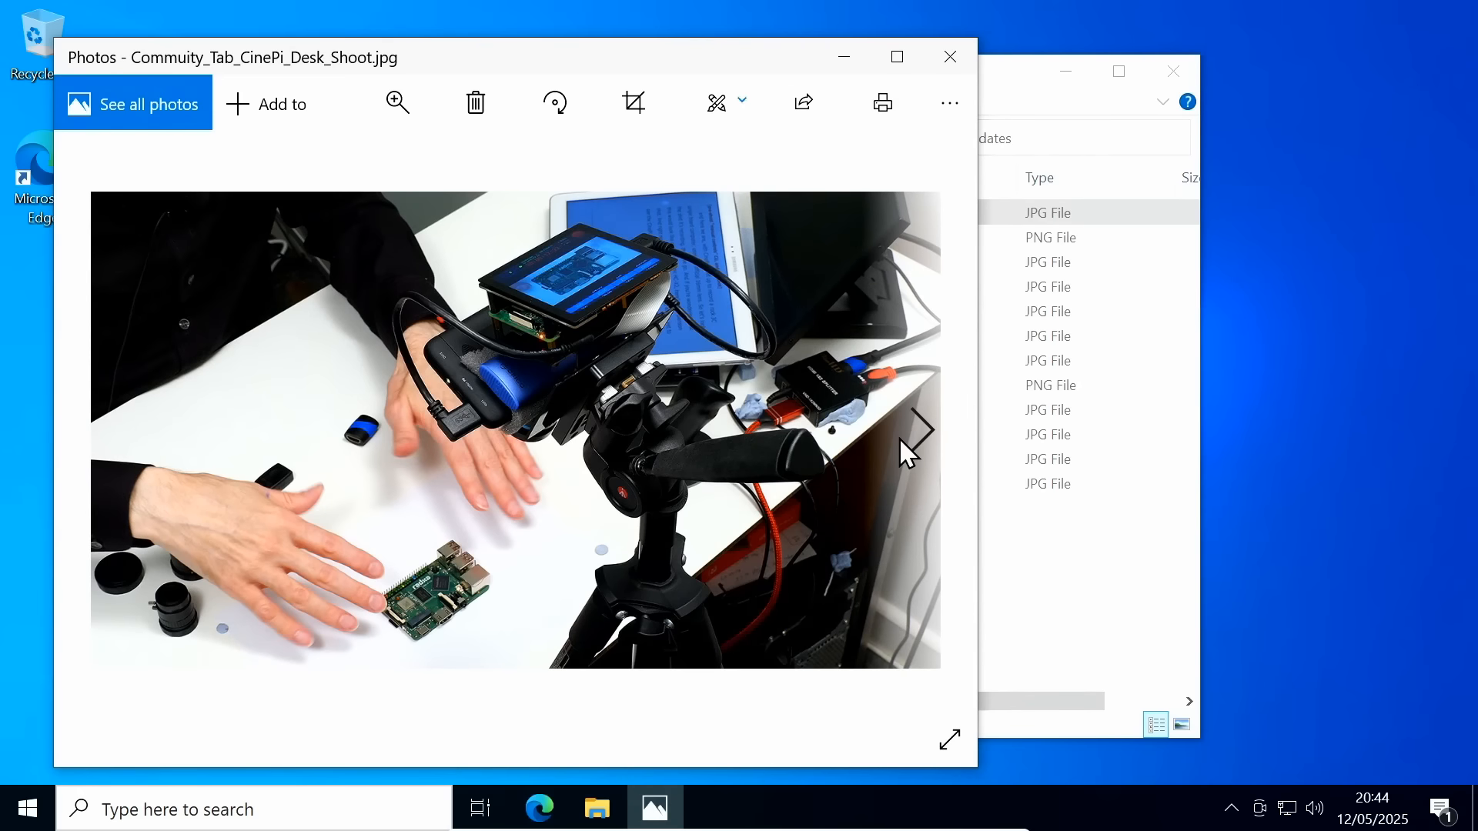
left_click(905, 452)
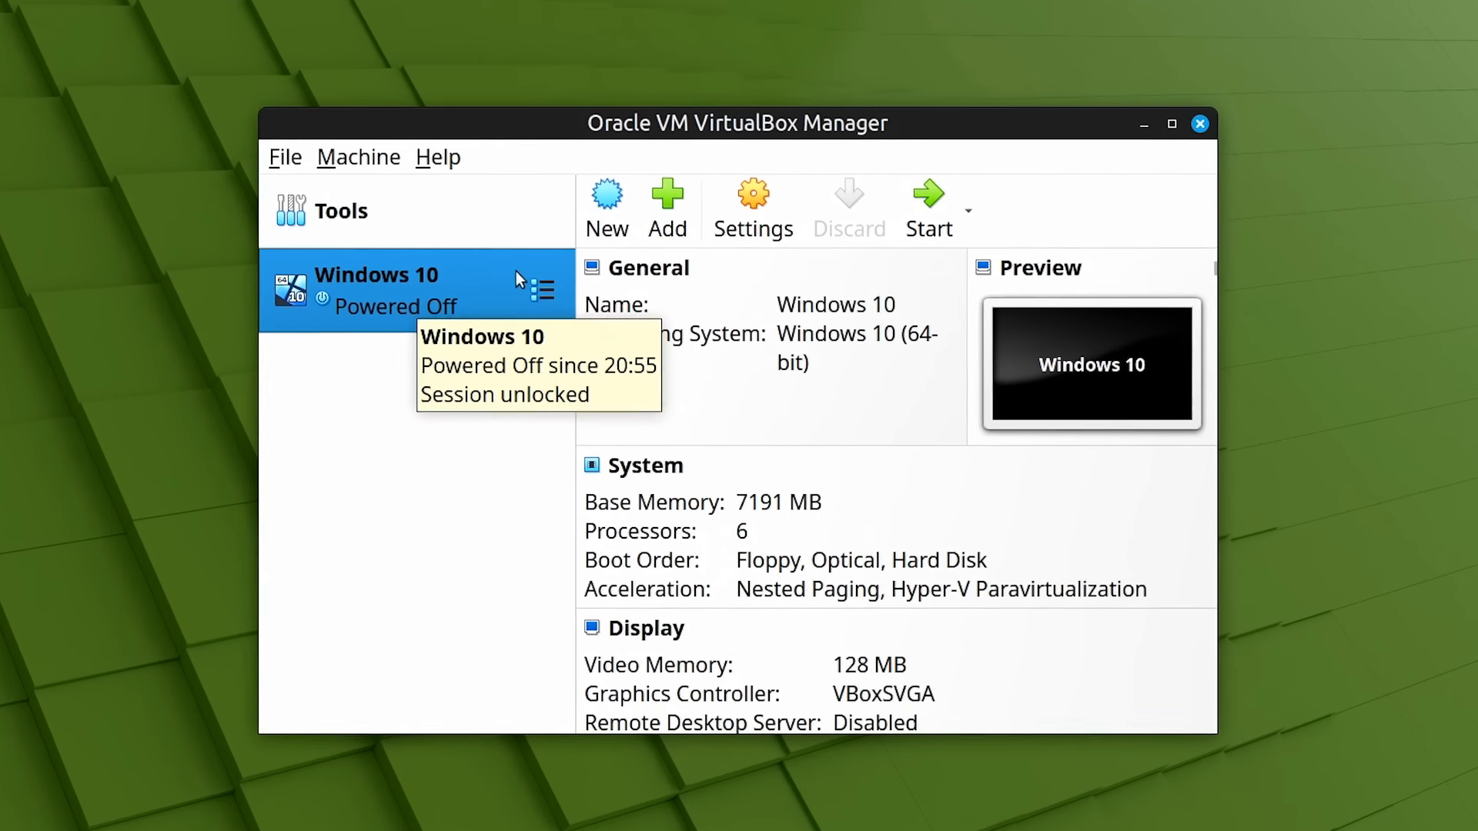
Inspect the Windows 10 VM's USB settings page and cancel without changes
left_click(753, 206)
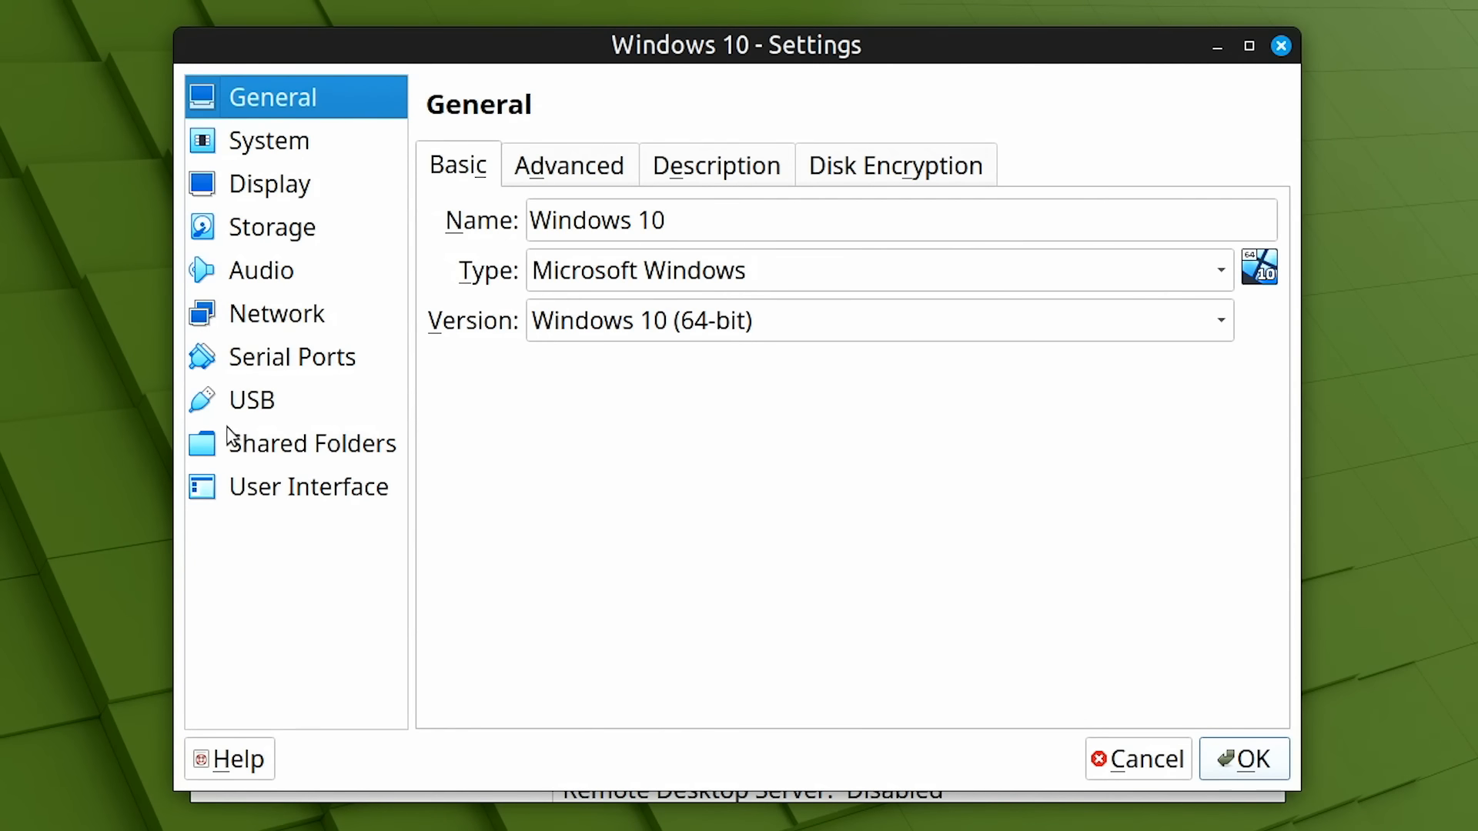
left_click(269, 404)
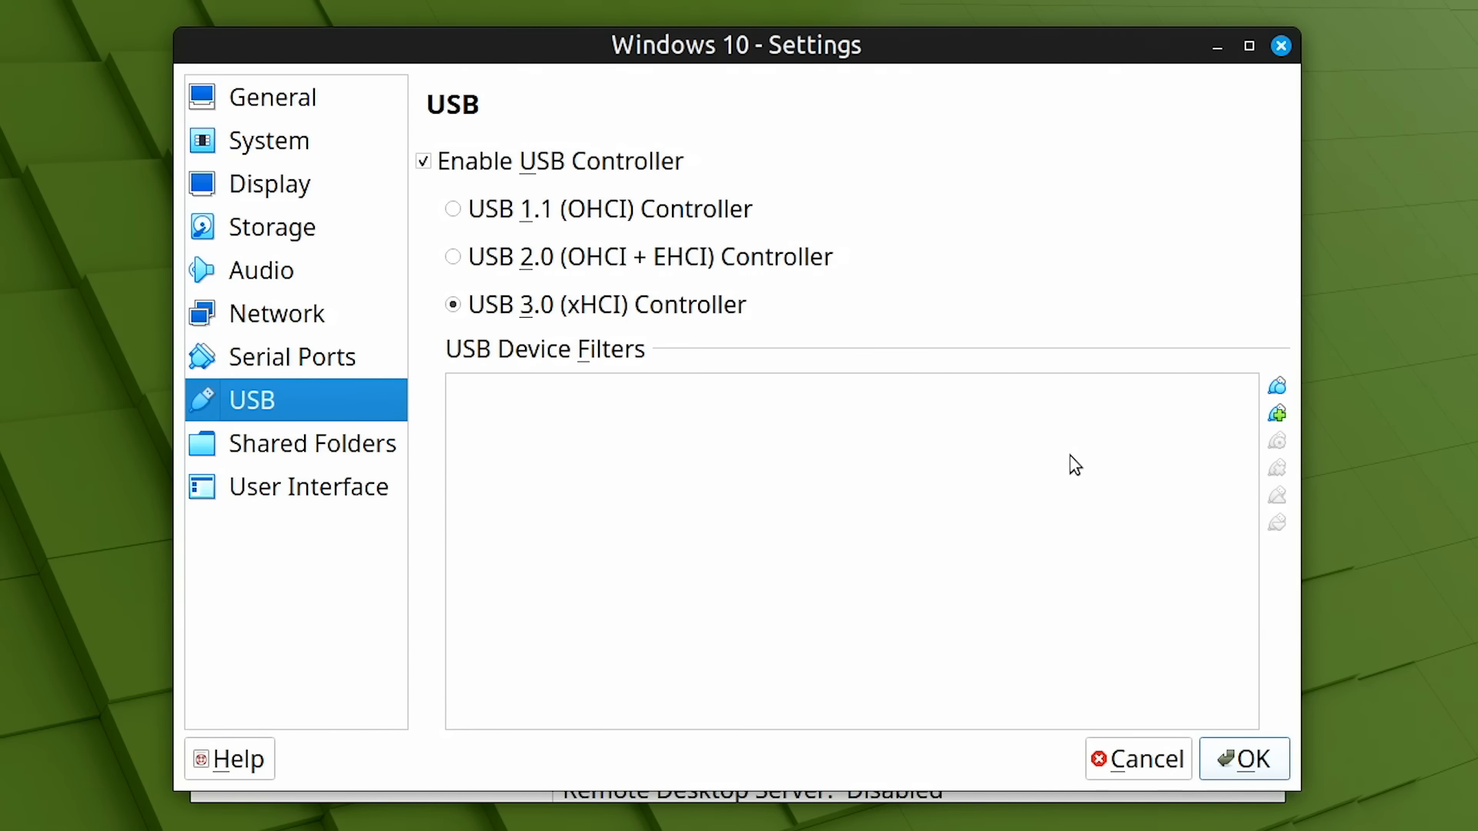
left_click(1178, 760)
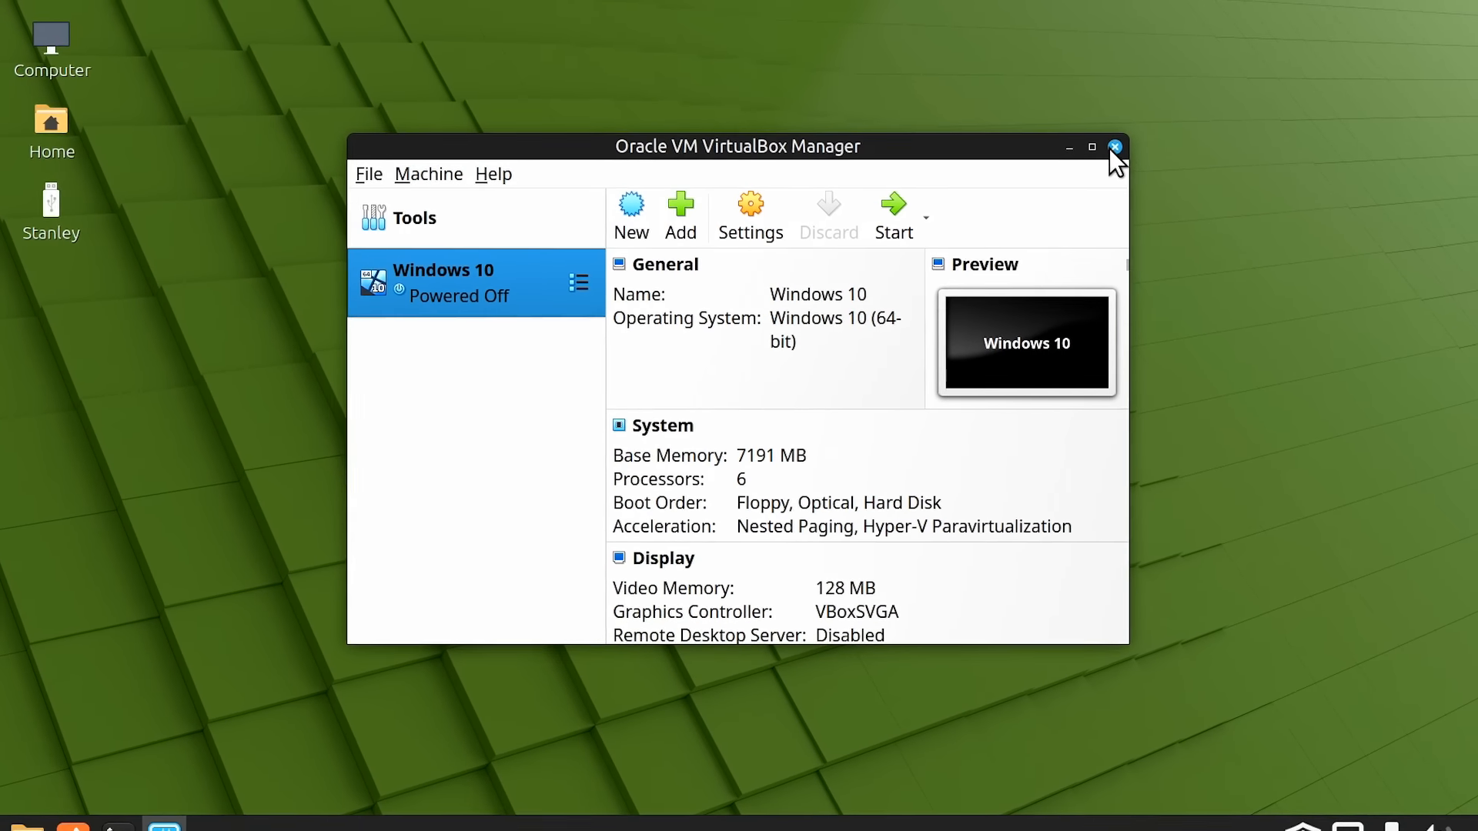
Close VirtualBox and run sudo usermod -aG vboxusers with the admin password, then close Terminal
left_click(1096, 152)
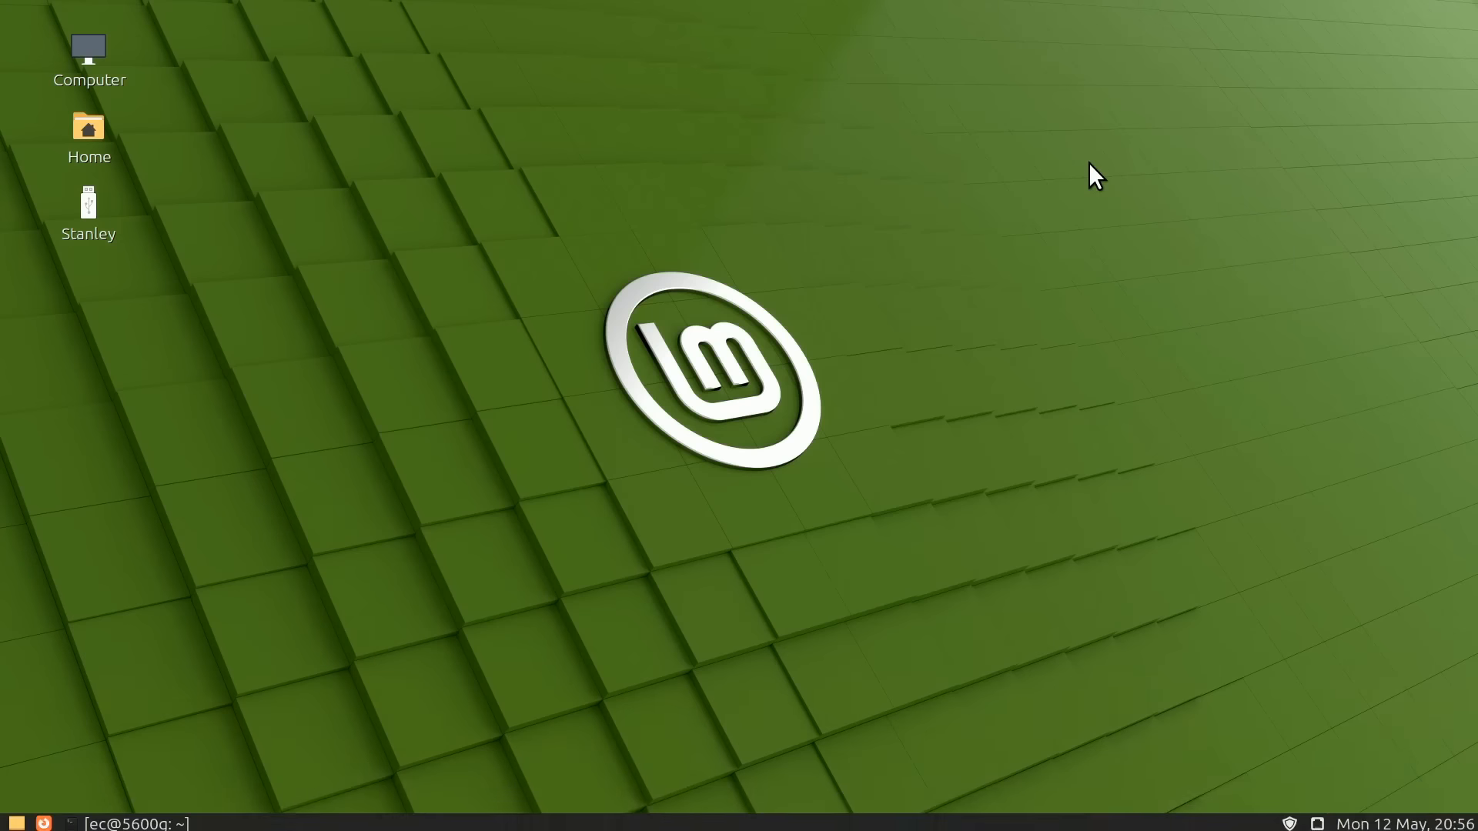
left_click(158, 808)
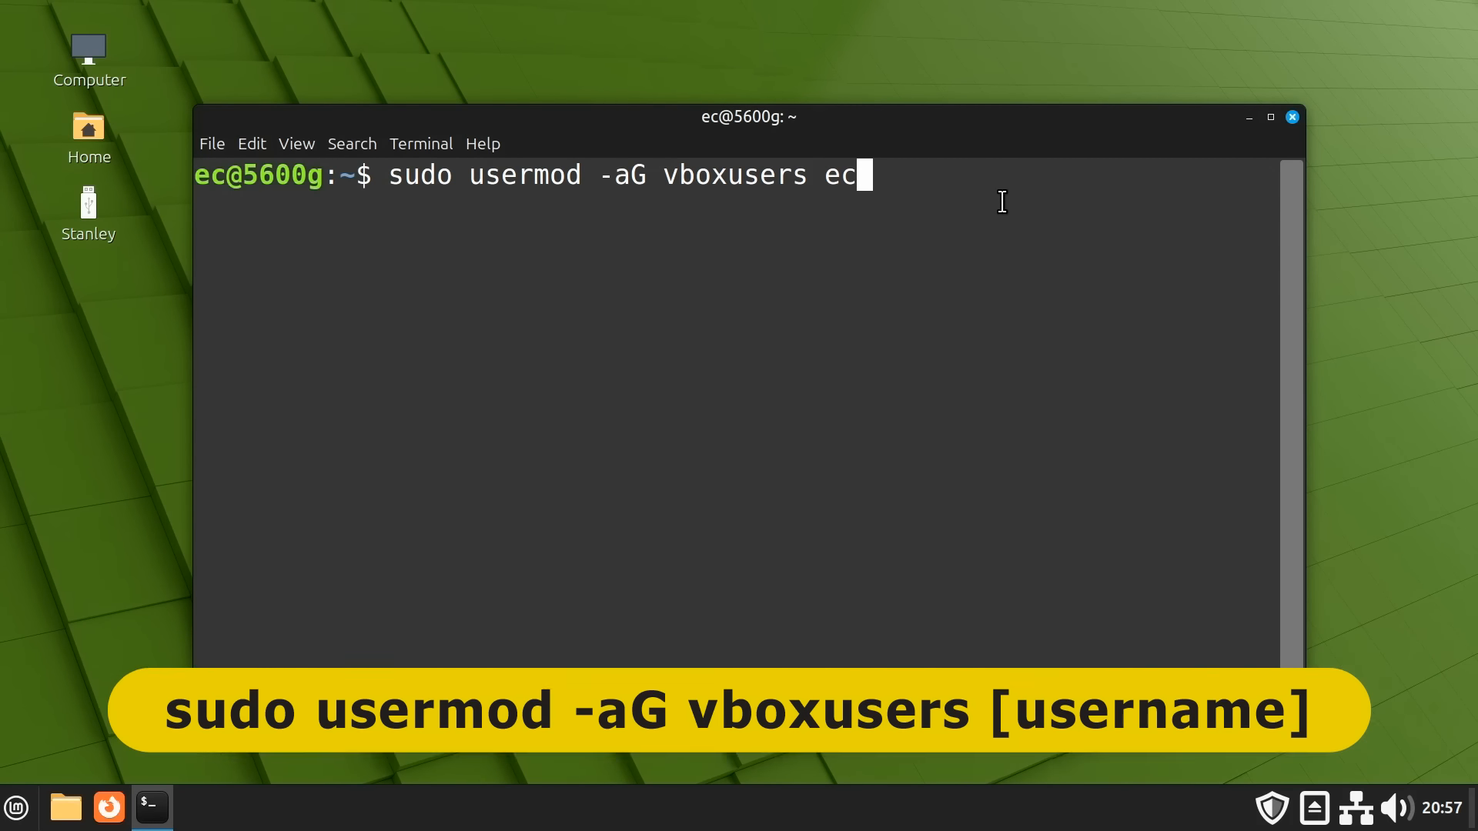
key("Return")
type("***********")
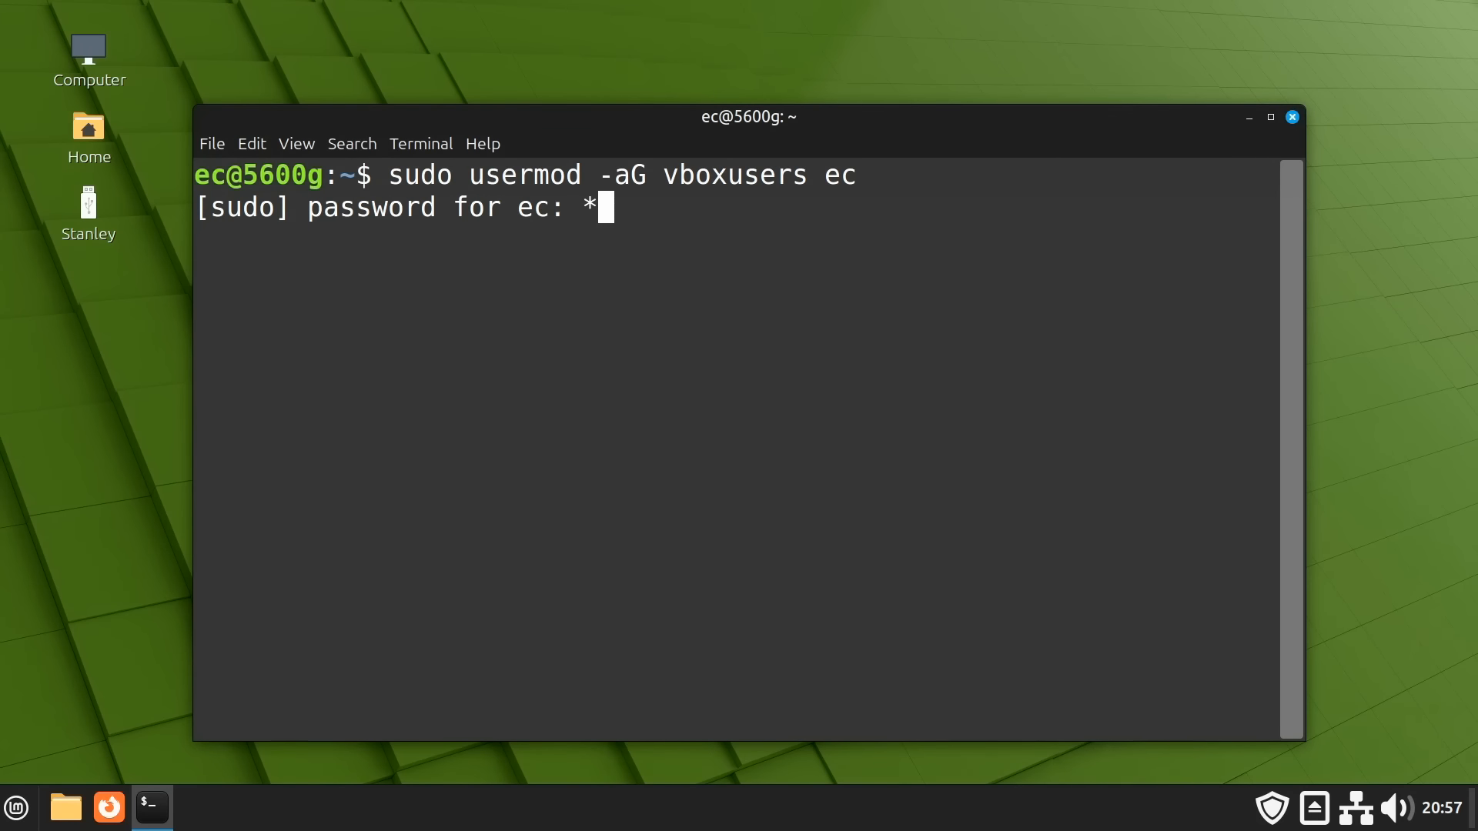
key("Return")
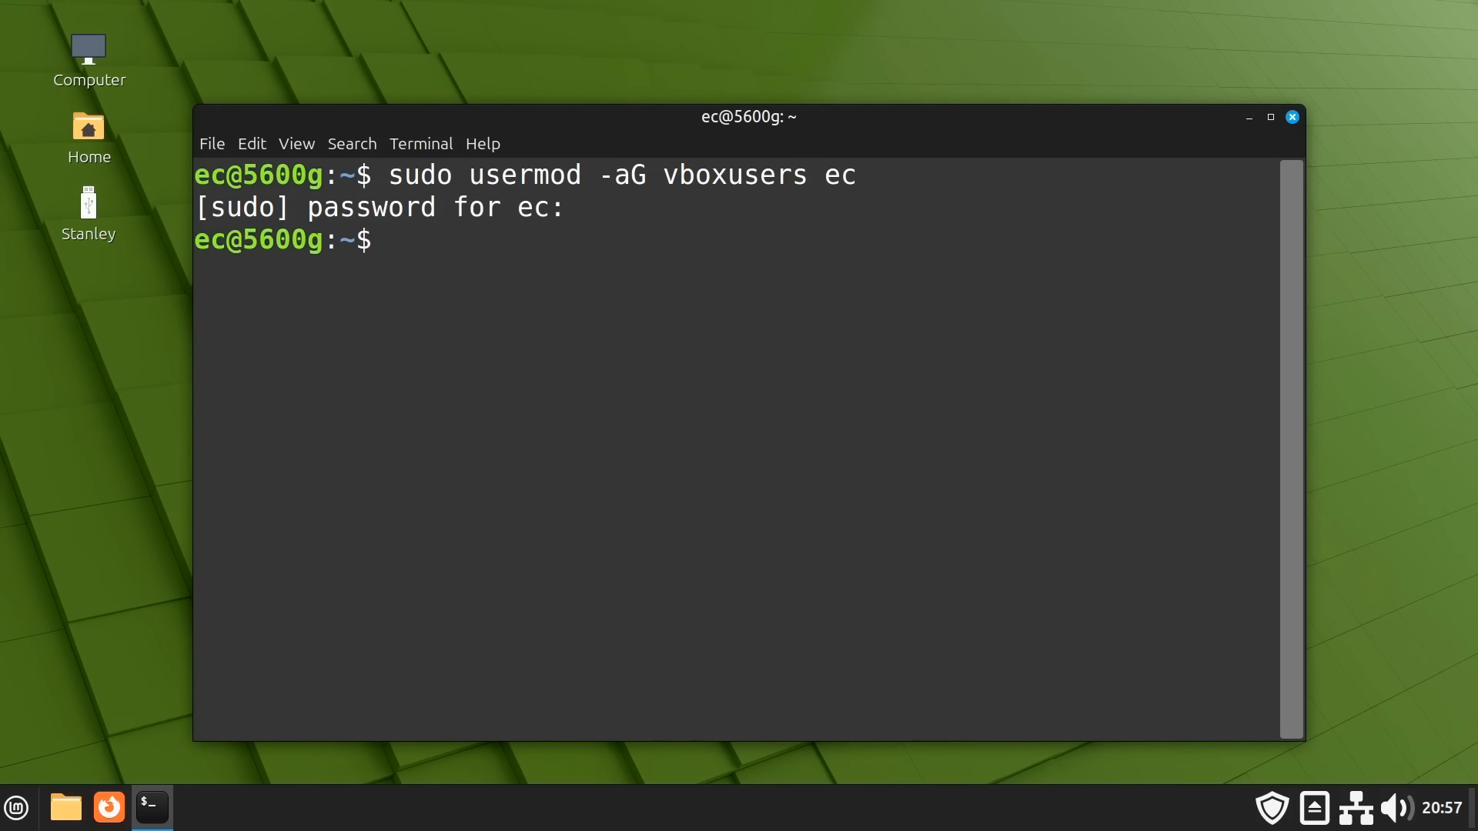
left_click(1292, 117)
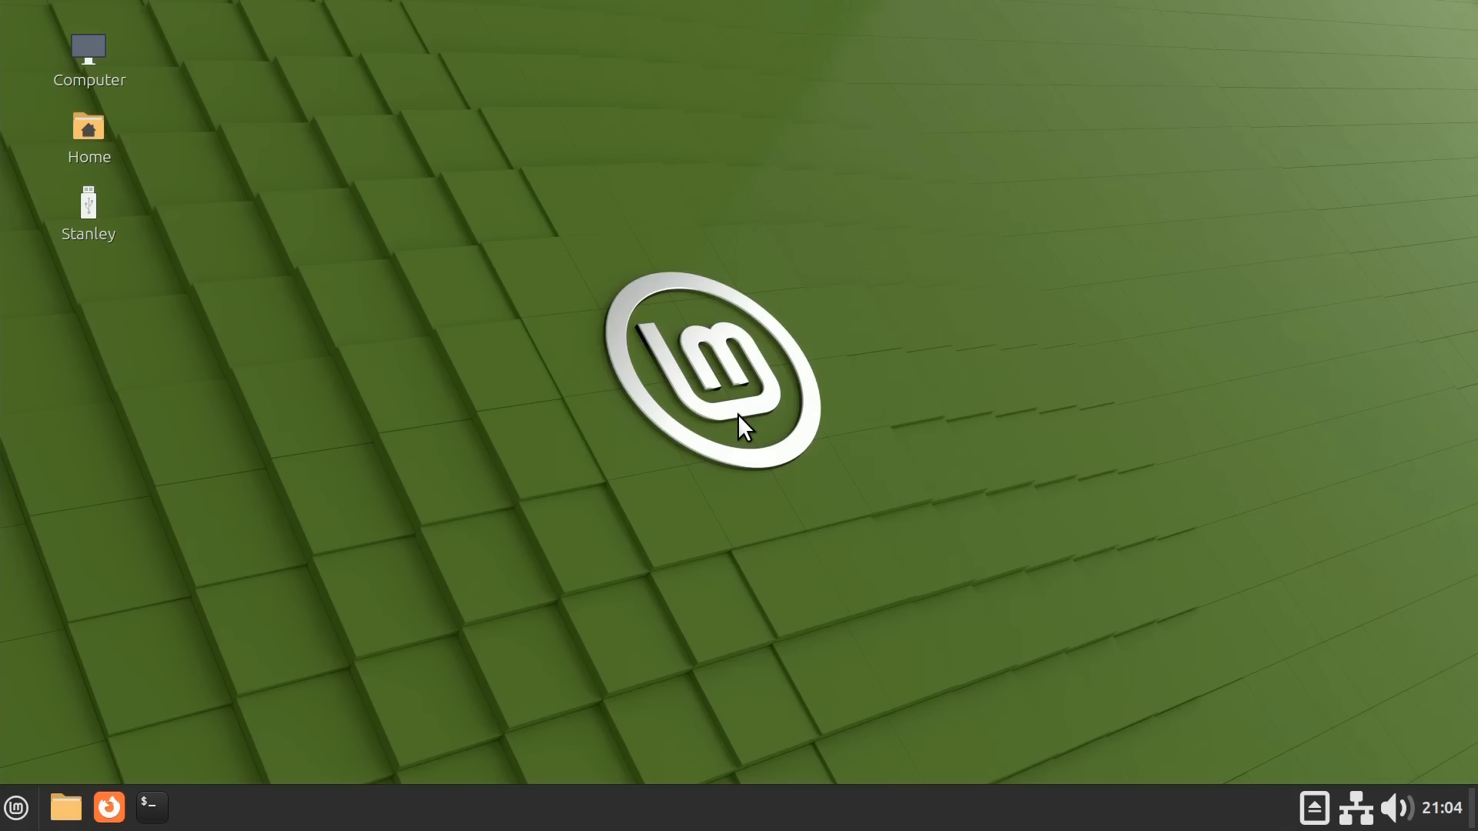
Launch VirtualBox Manager from the Mint applications menu
left_click(17, 808)
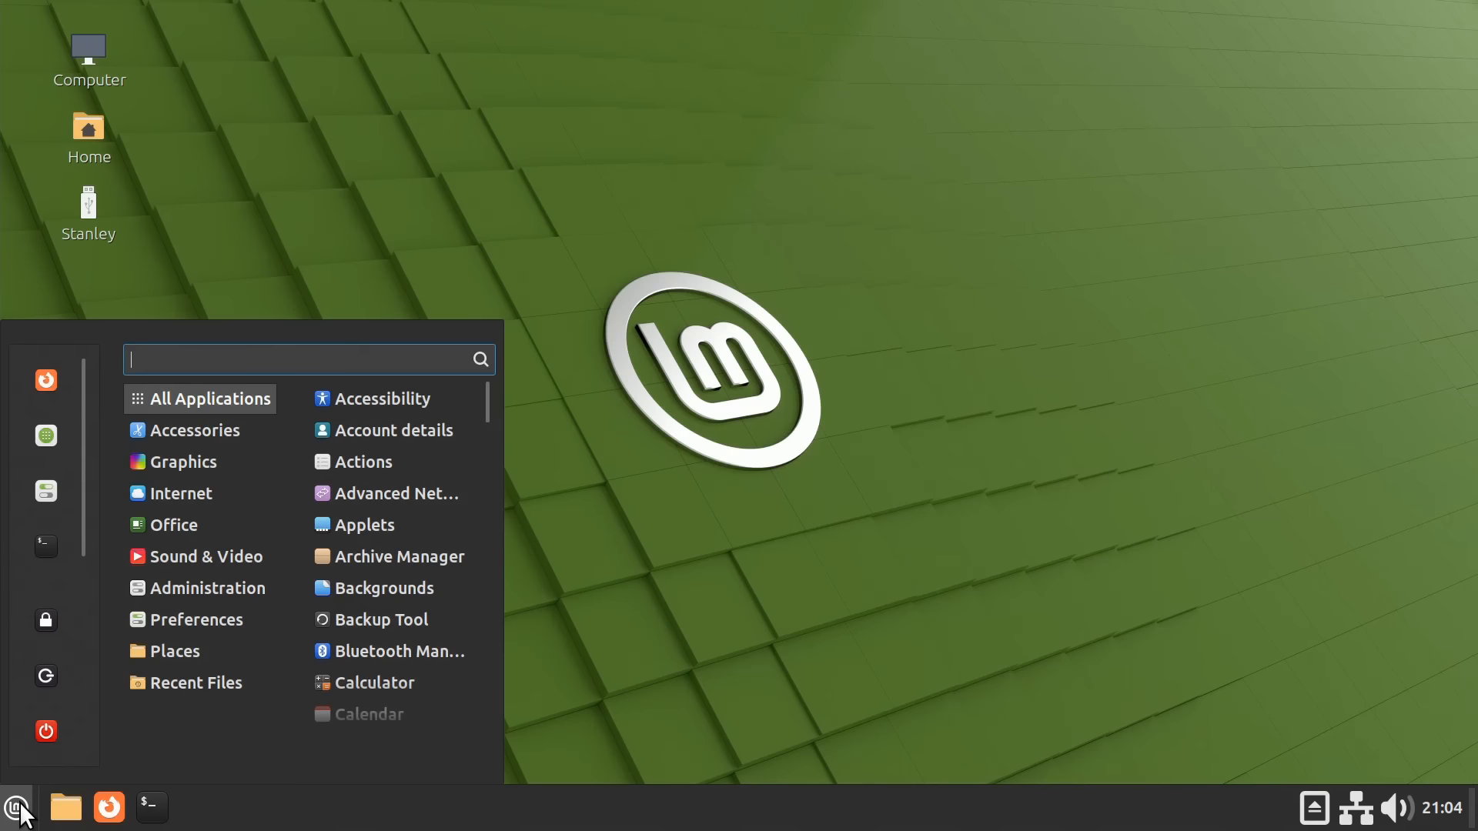
mouse_move(208, 588)
scroll(491, 509, "down", 2)
left_click(479, 522)
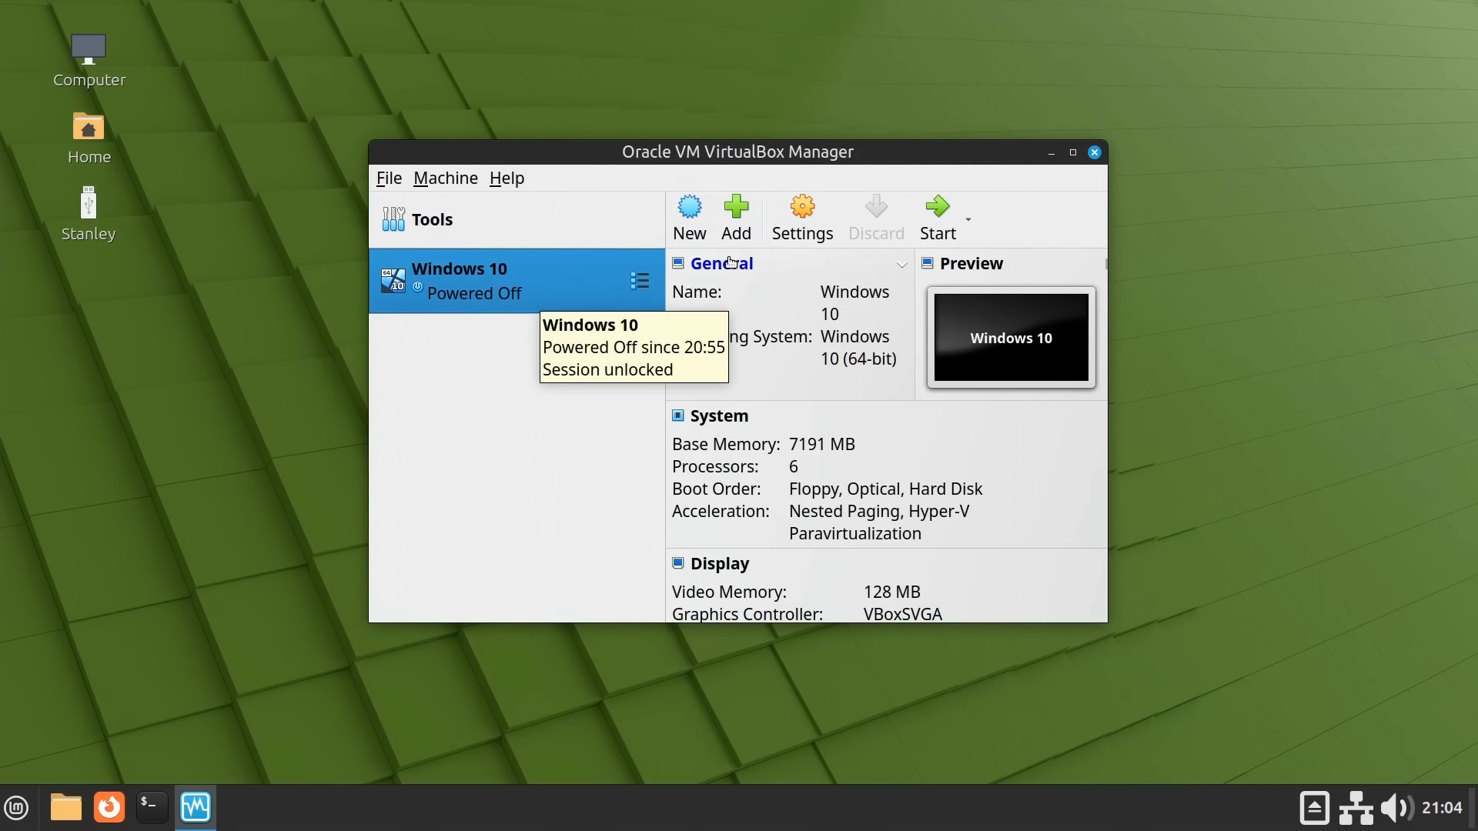
Add a SanDisk Ultra USB device filter to the Windows 10 VM, save, and boot it
left_click(787, 215)
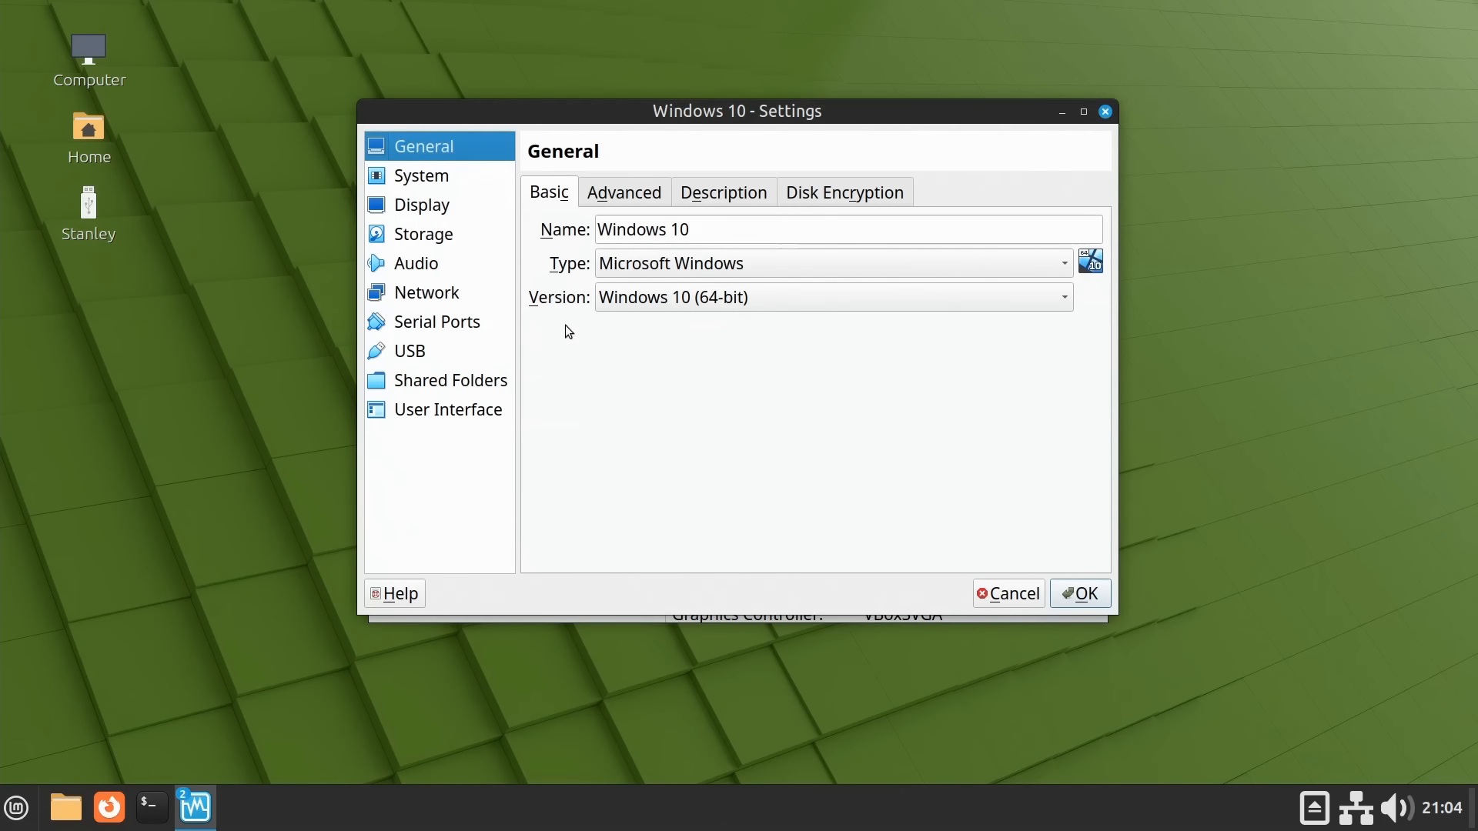
left_click(430, 357)
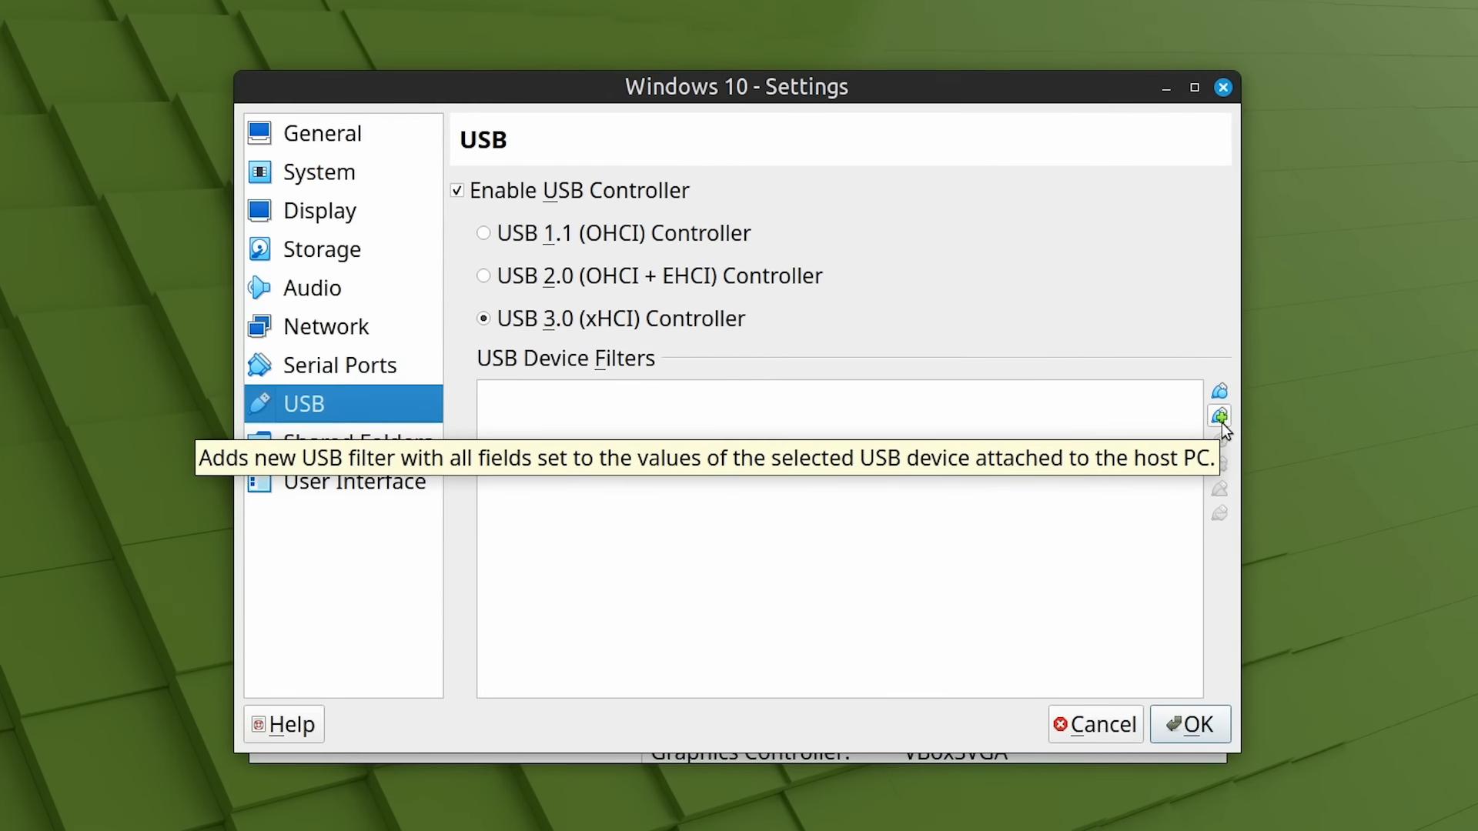
left_click(1220, 418)
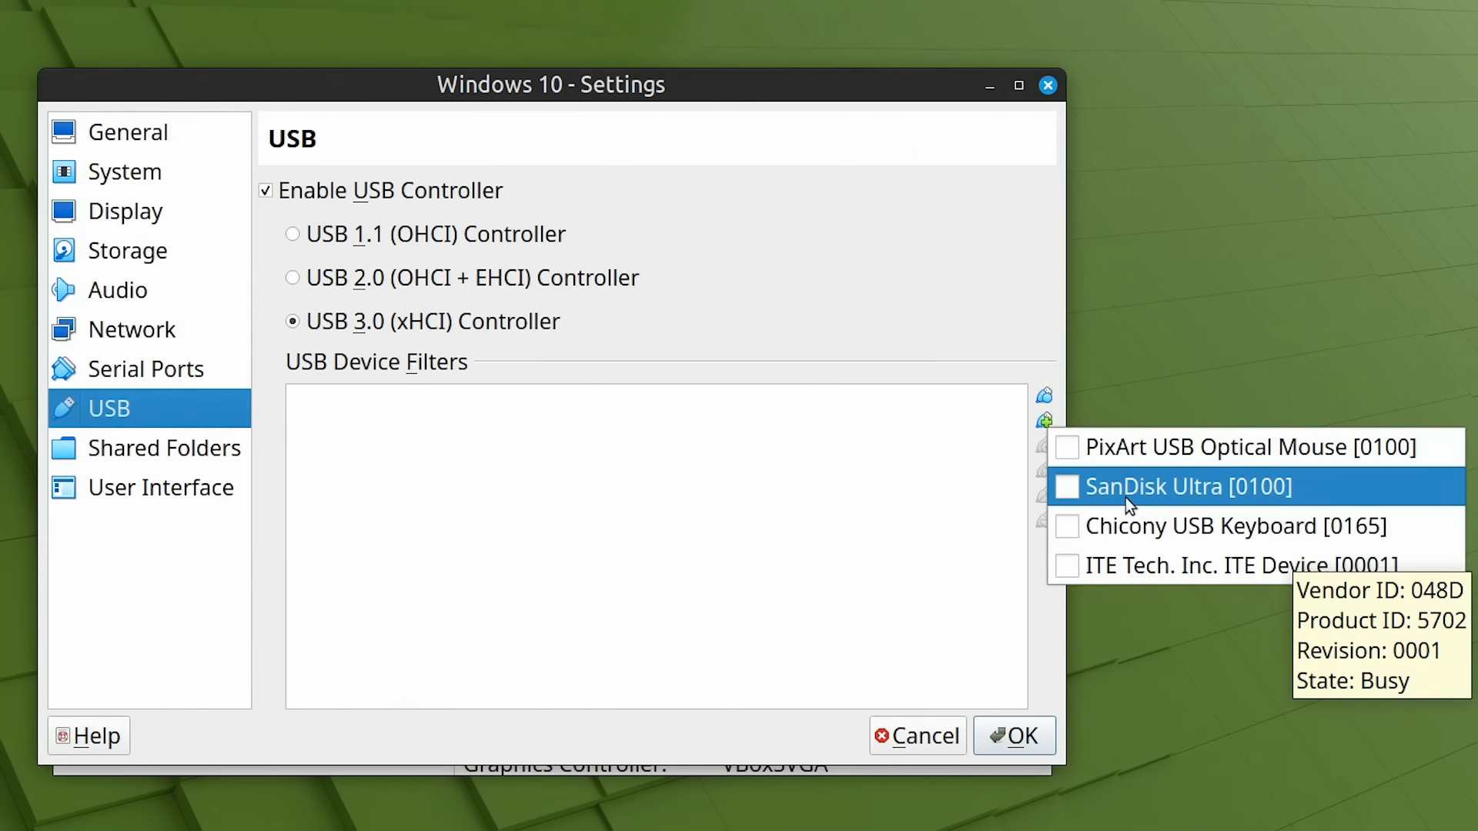
left_click(1067, 487)
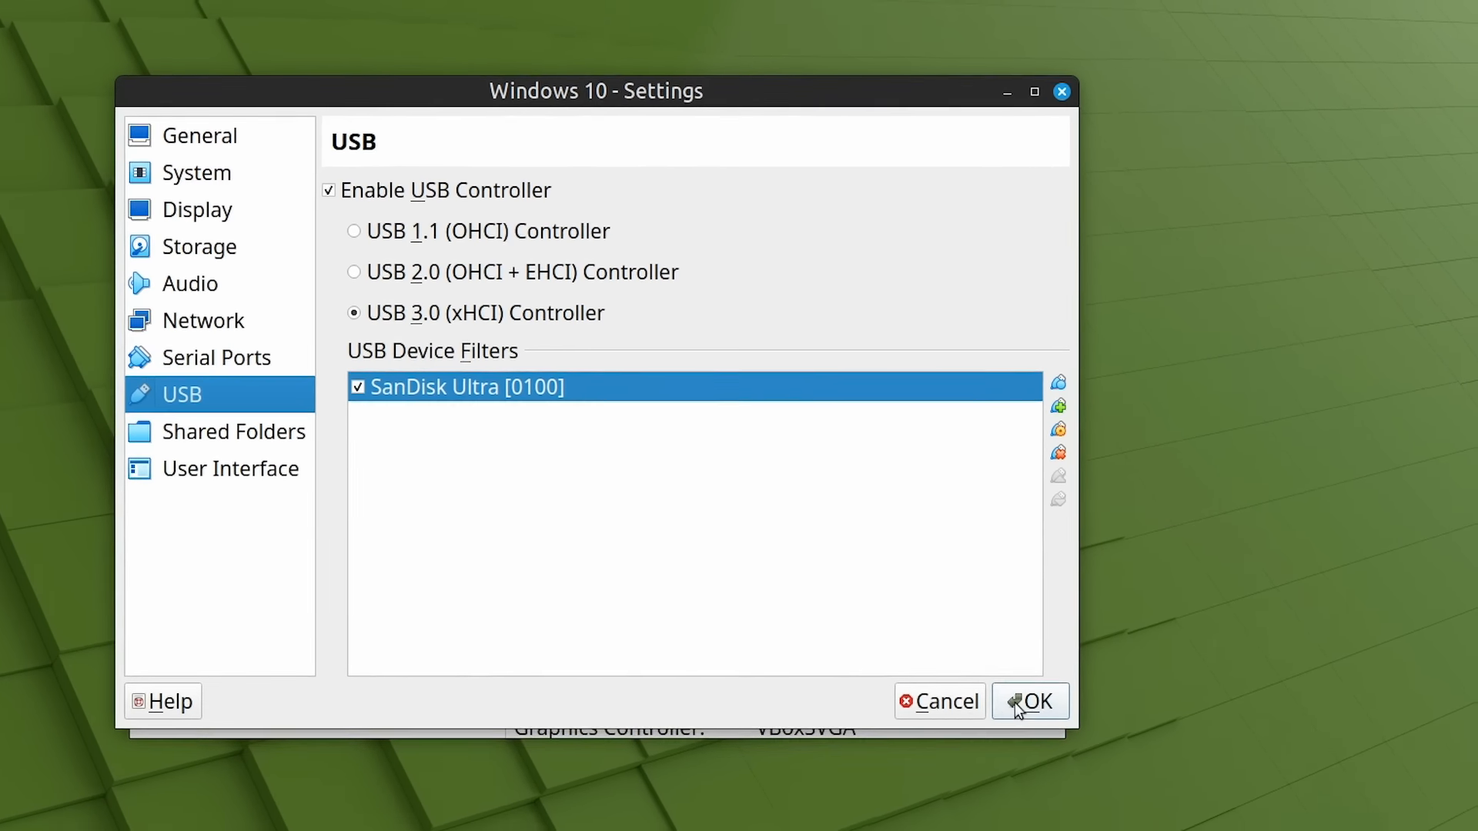
left_click(1027, 701)
double_click(469, 288)
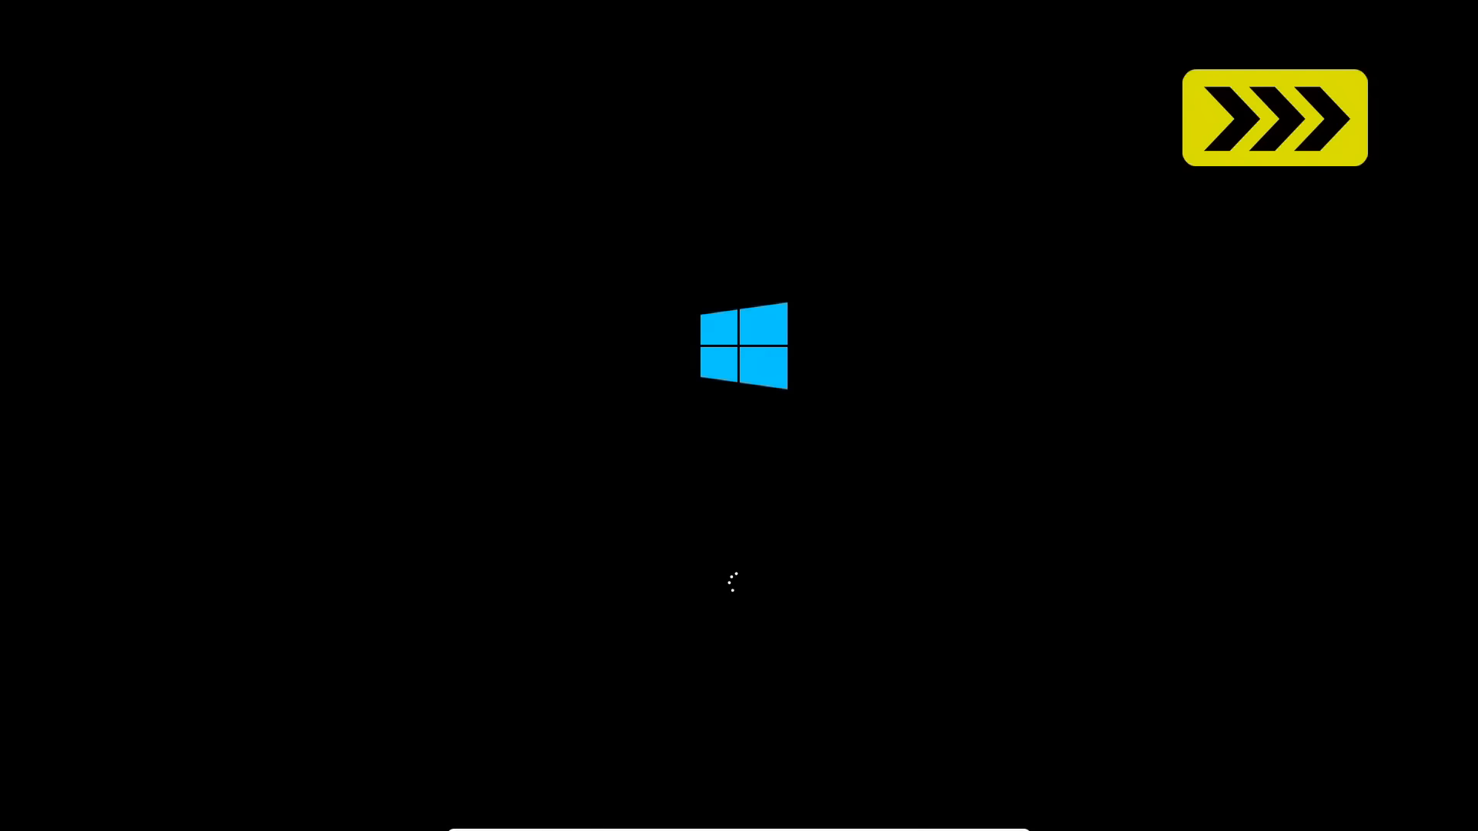
Sign in to Windows 10 and open the USB drive E: in File Explorer
key("Return")
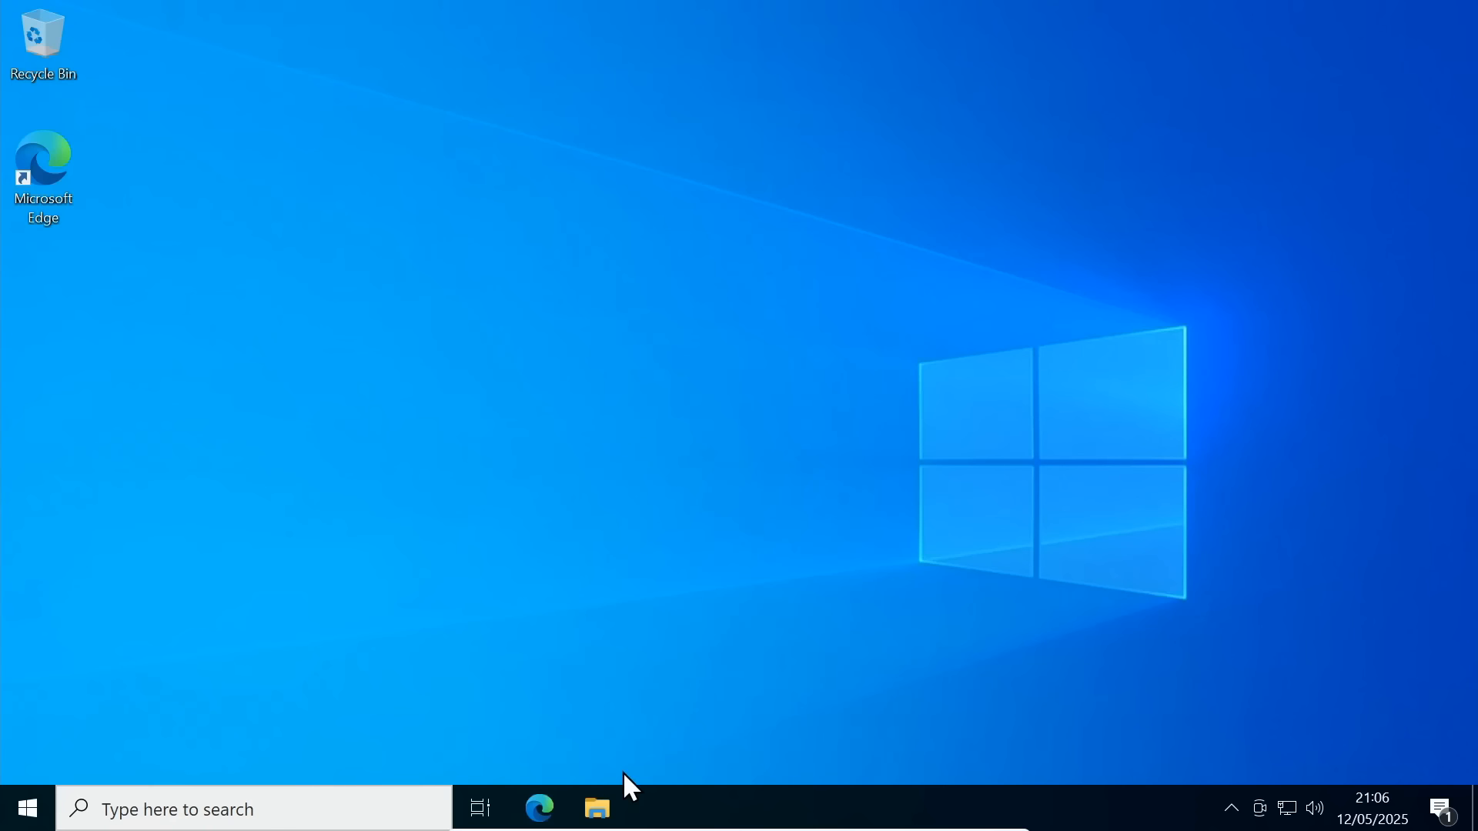
left_click(608, 809)
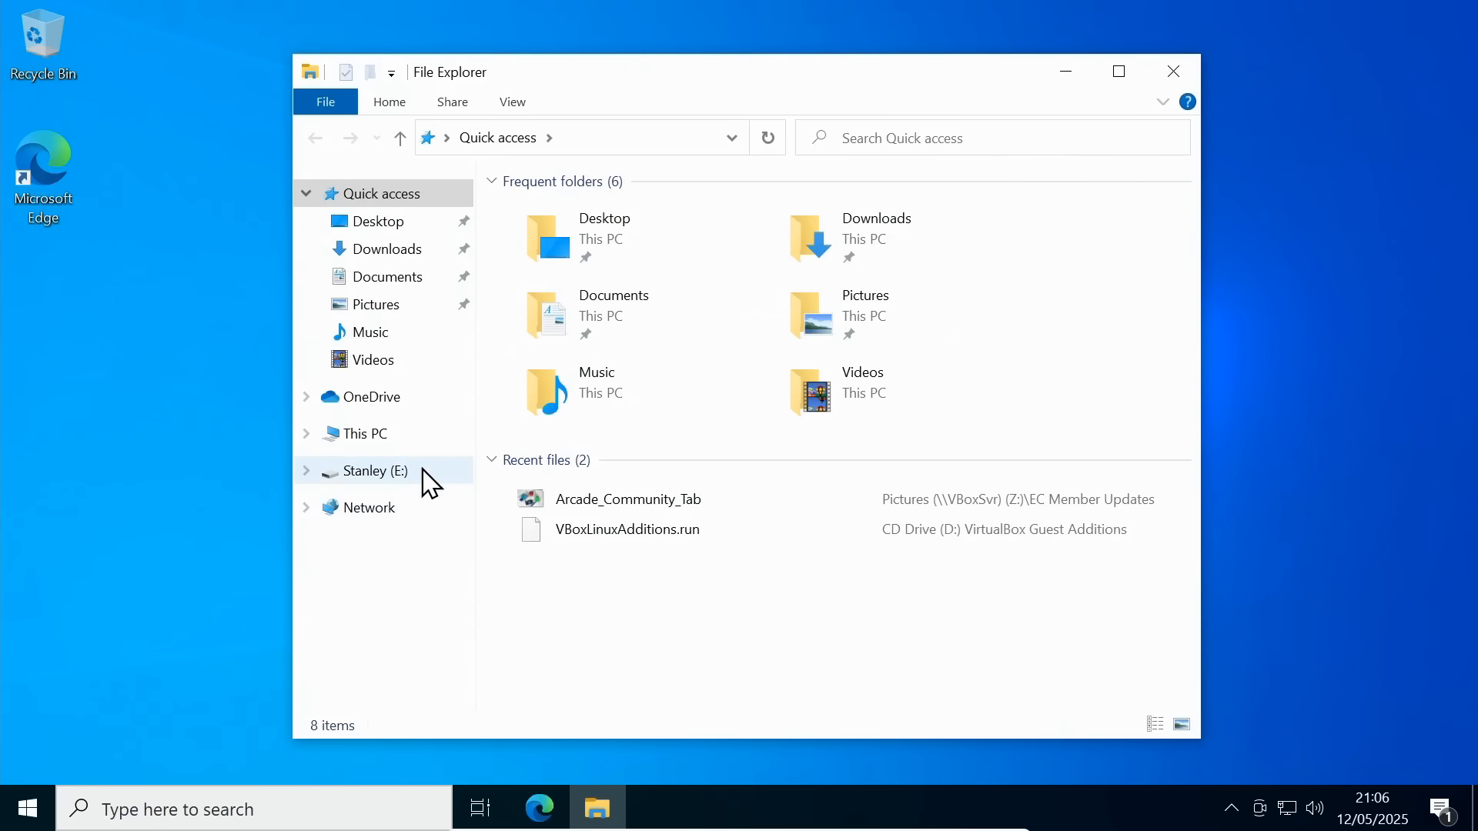
left_click(392, 447)
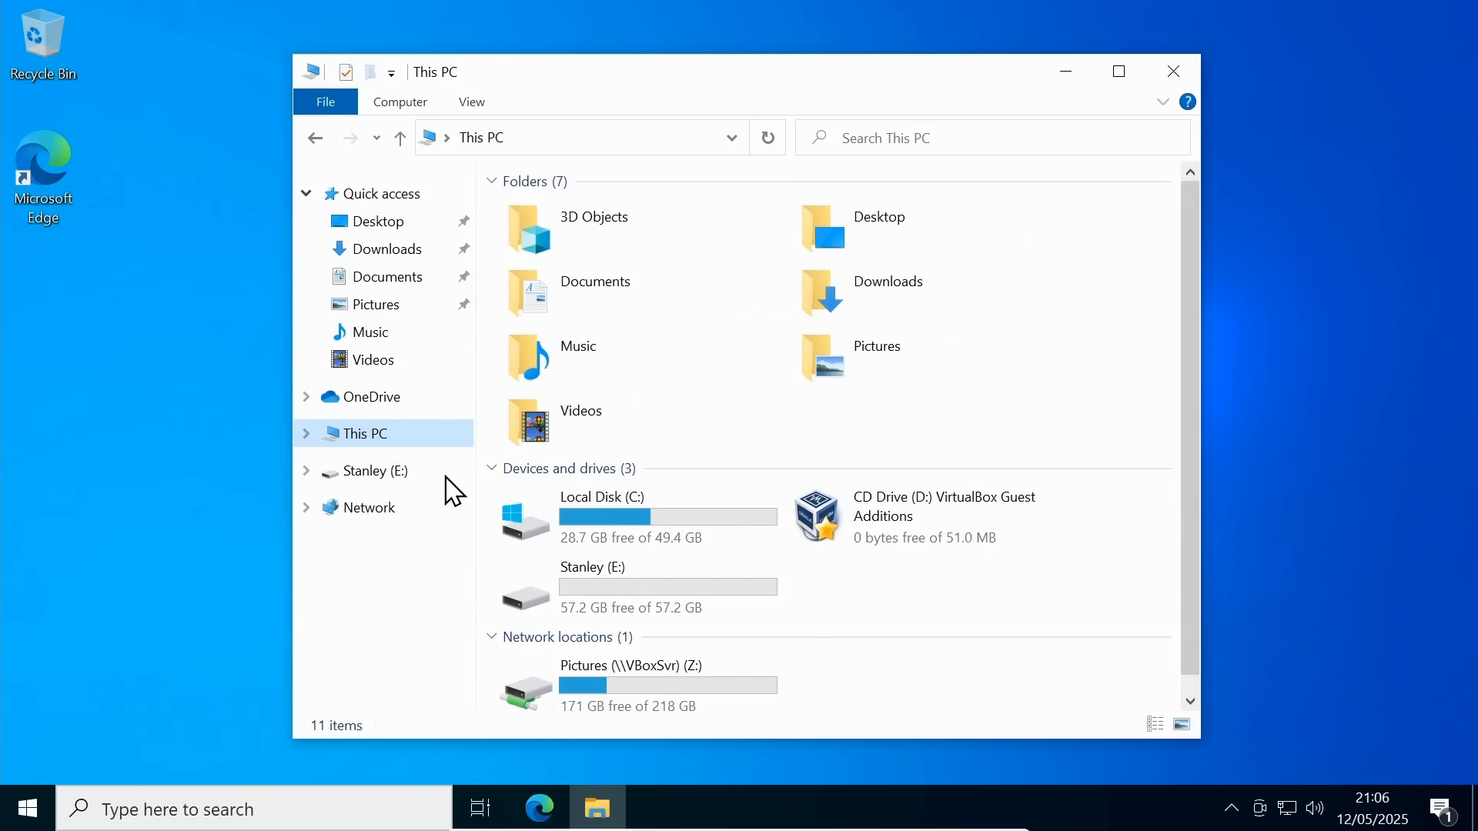
double_click(607, 593)
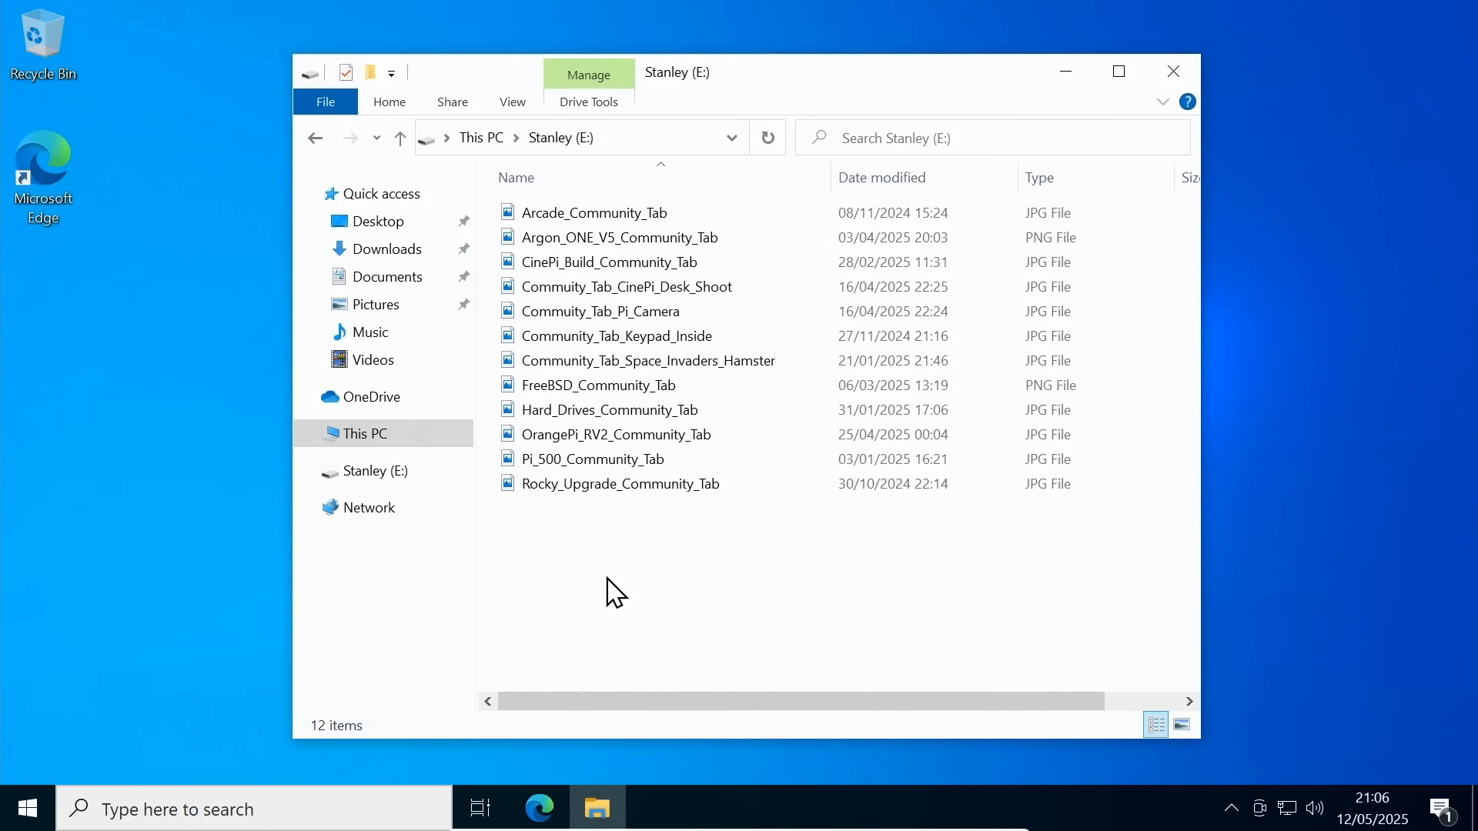
View Arcade_Community_Tab and the next images in Photos, then close it
double_click(636, 218)
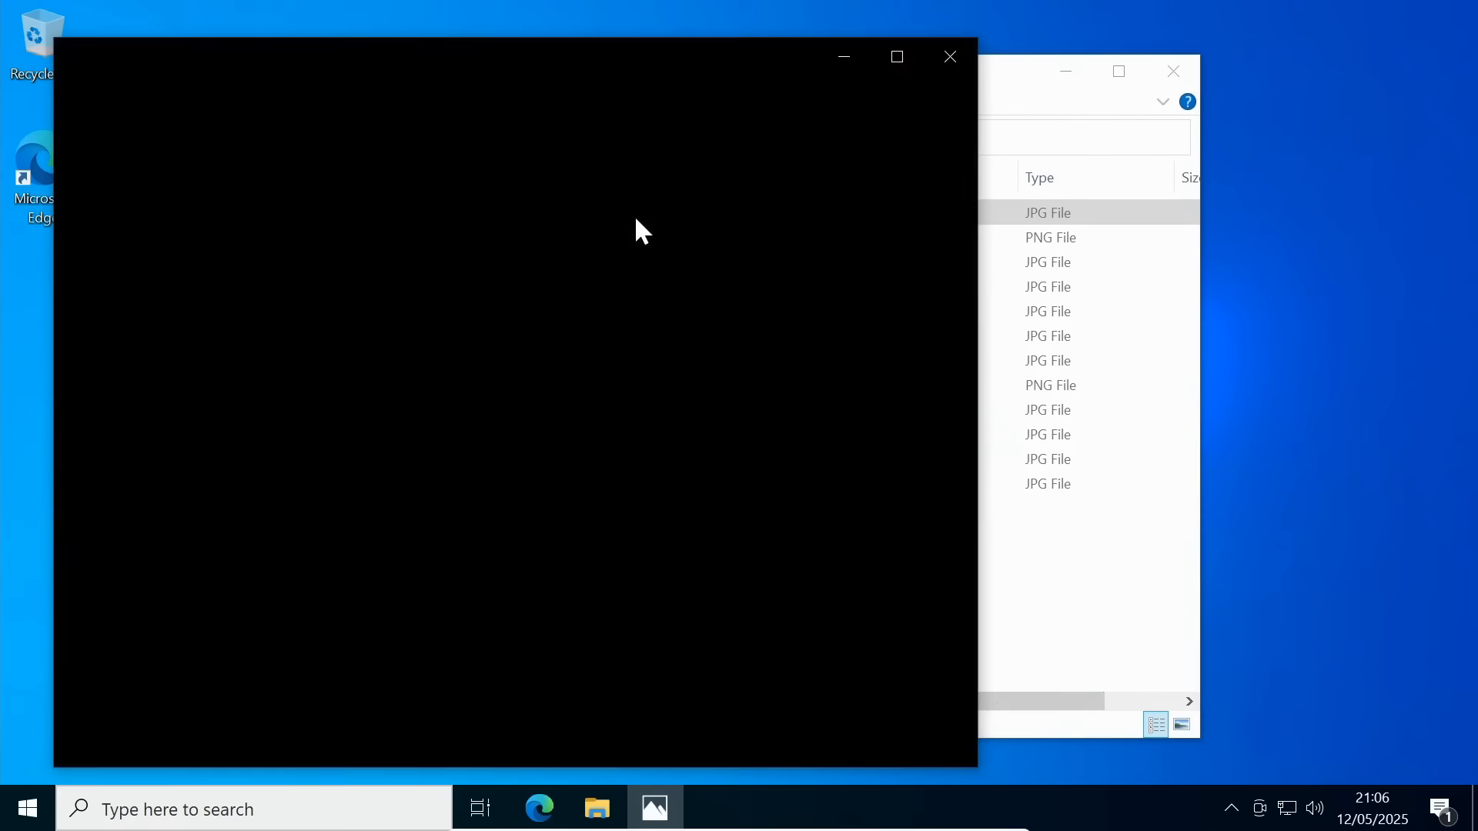
left_click(933, 439)
left_click(934, 439)
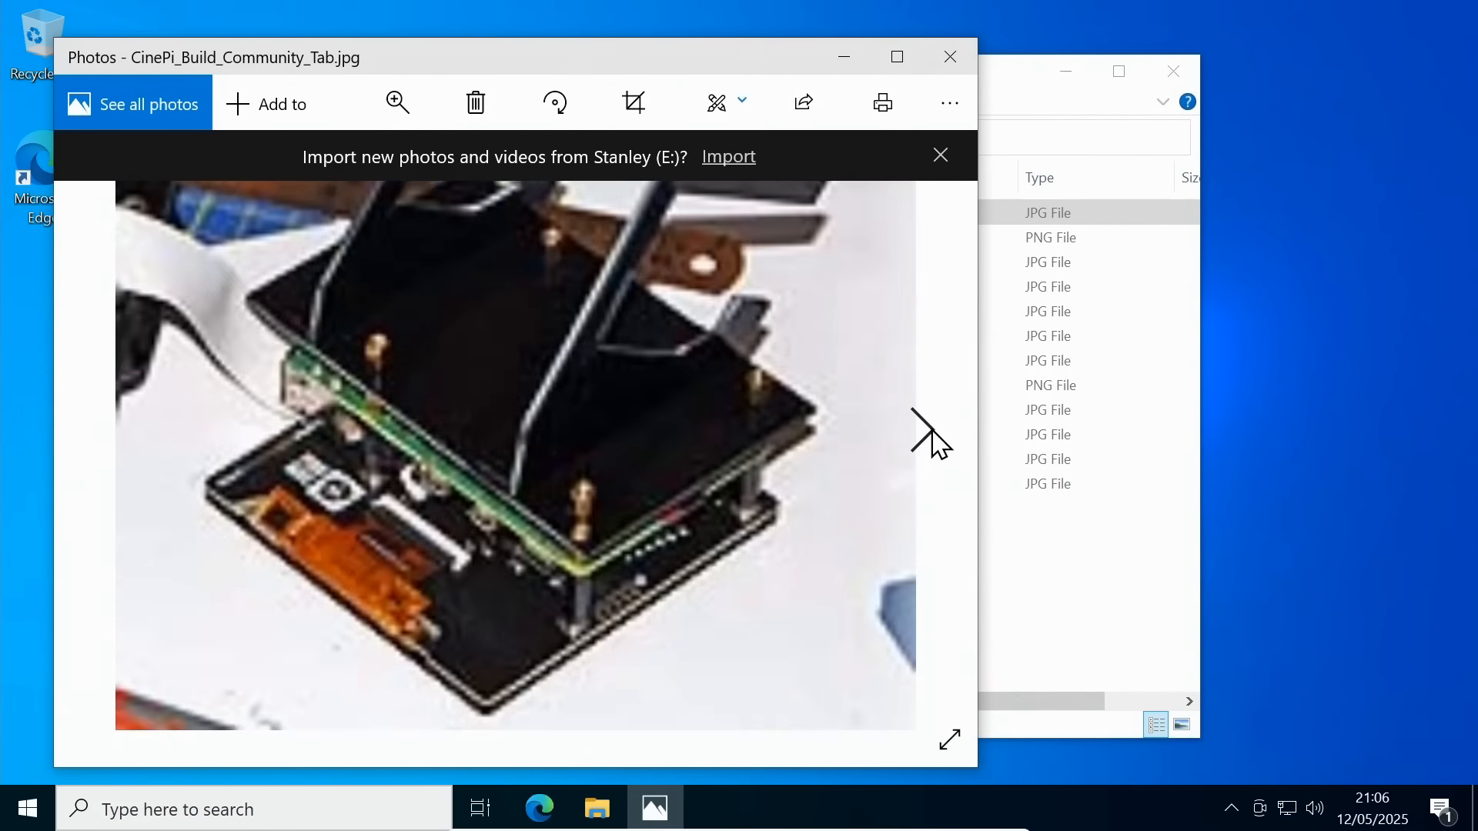
left_click(933, 438)
left_click(950, 56)
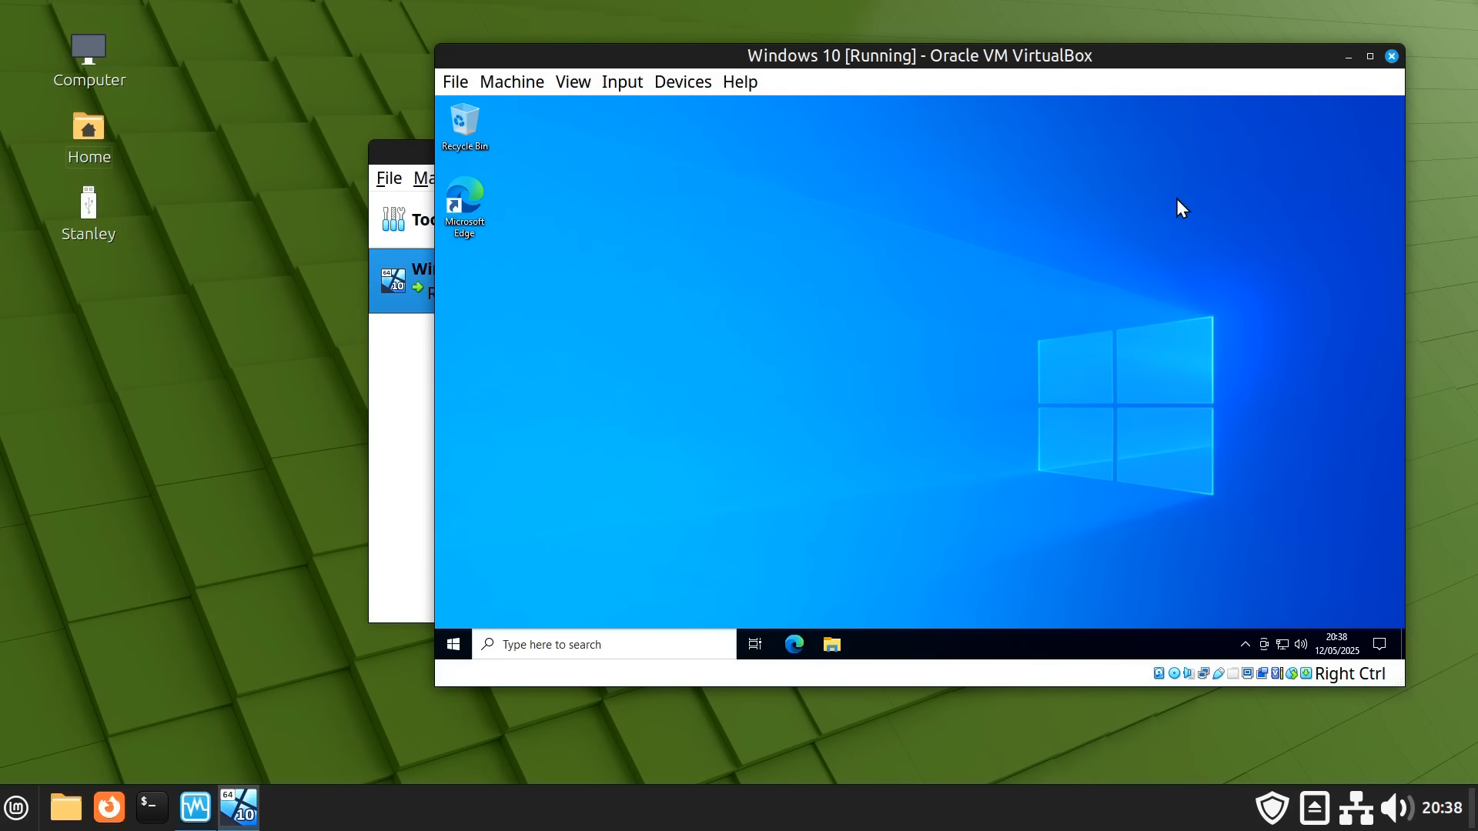
mouse_move(1172, 57)
left_mouse_down()
mouse_move(1128, 114)
mouse_move(1163, 66)
left_mouse_up()
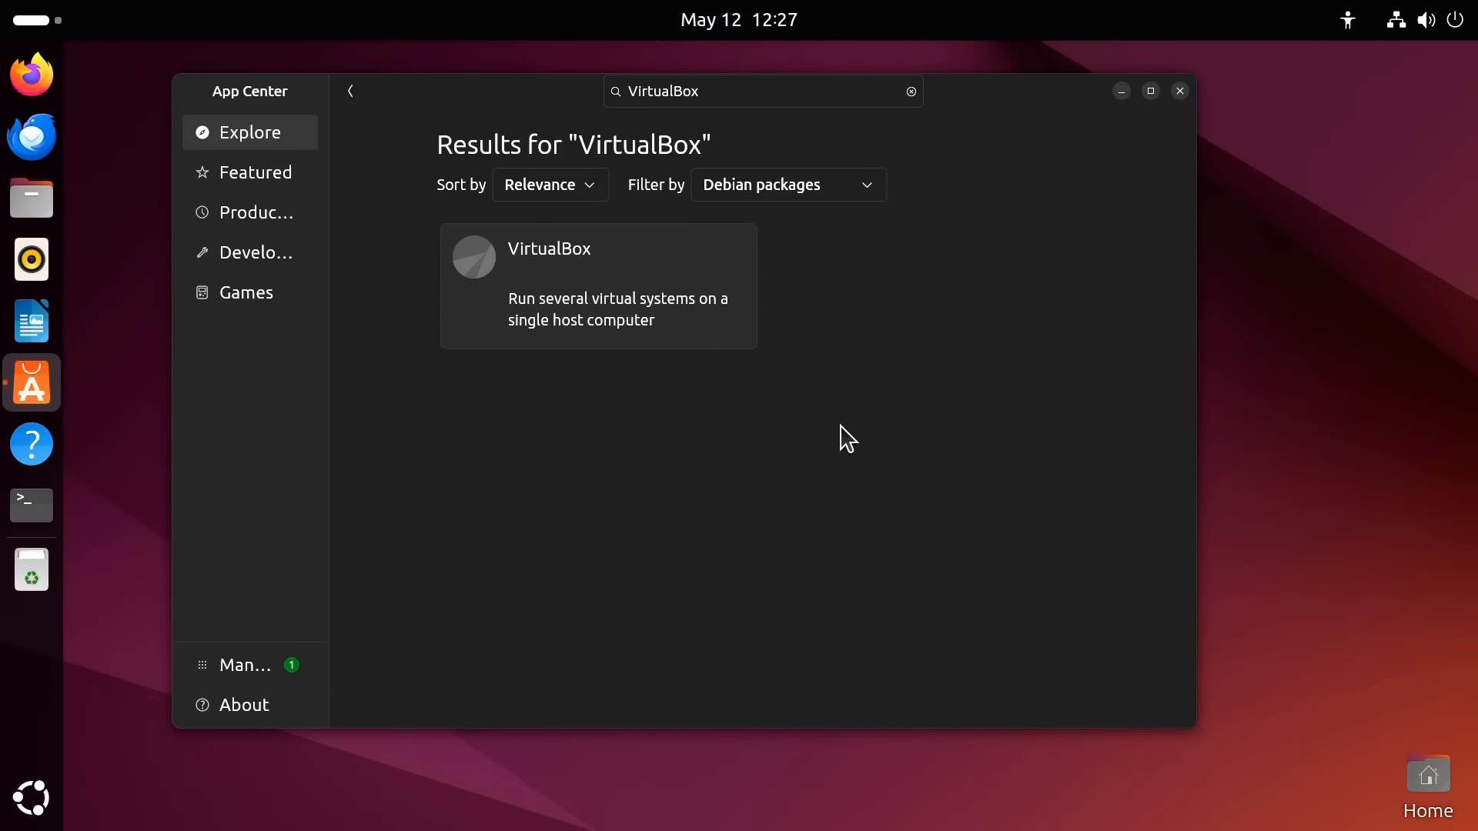
Open the VirtualBox details page in App Center
left_click(625, 308)
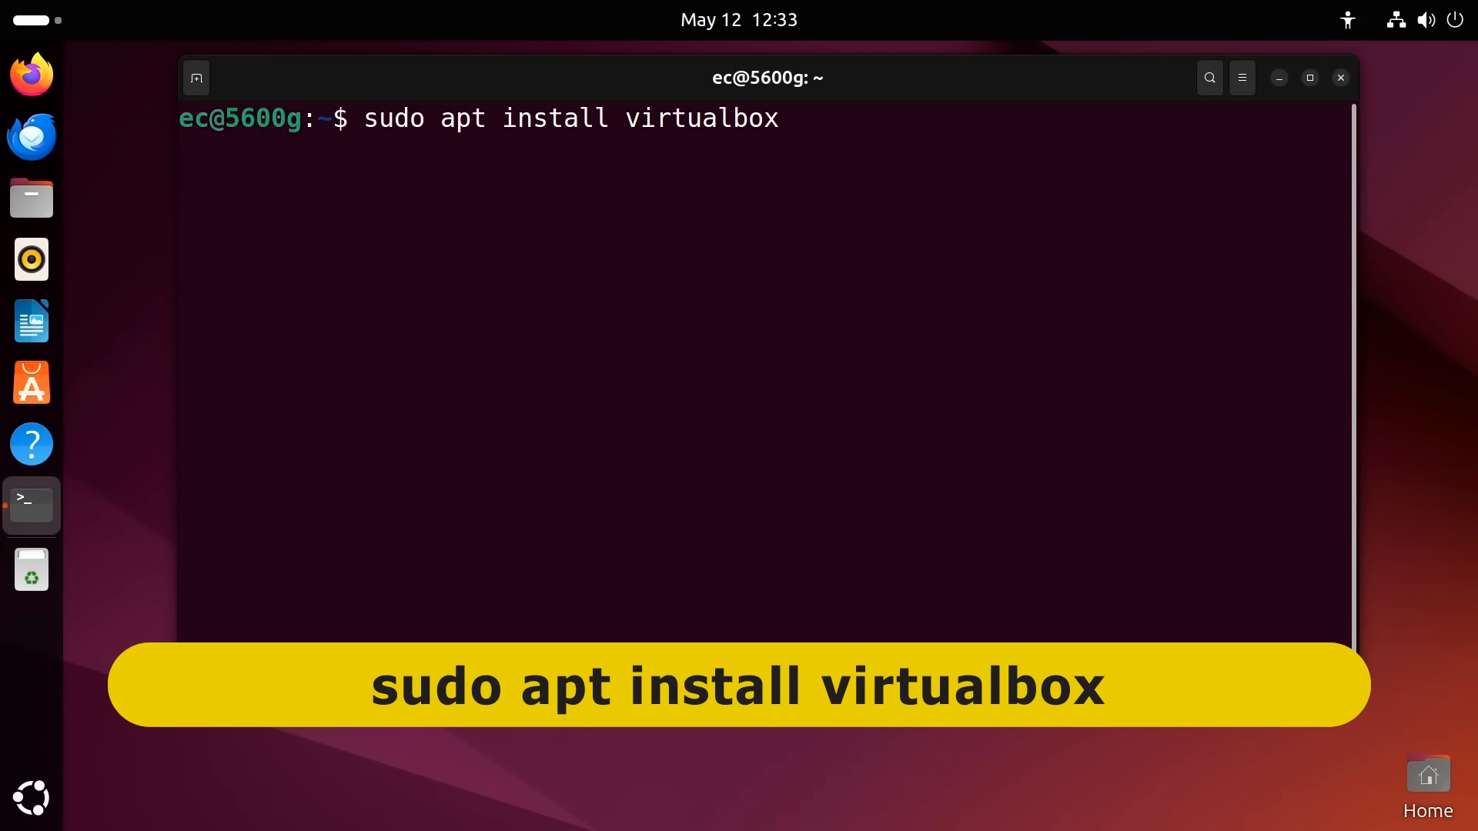
Install virtualbox, confirming with y, then install virtualbox-guest-additions-iso
key("Return")
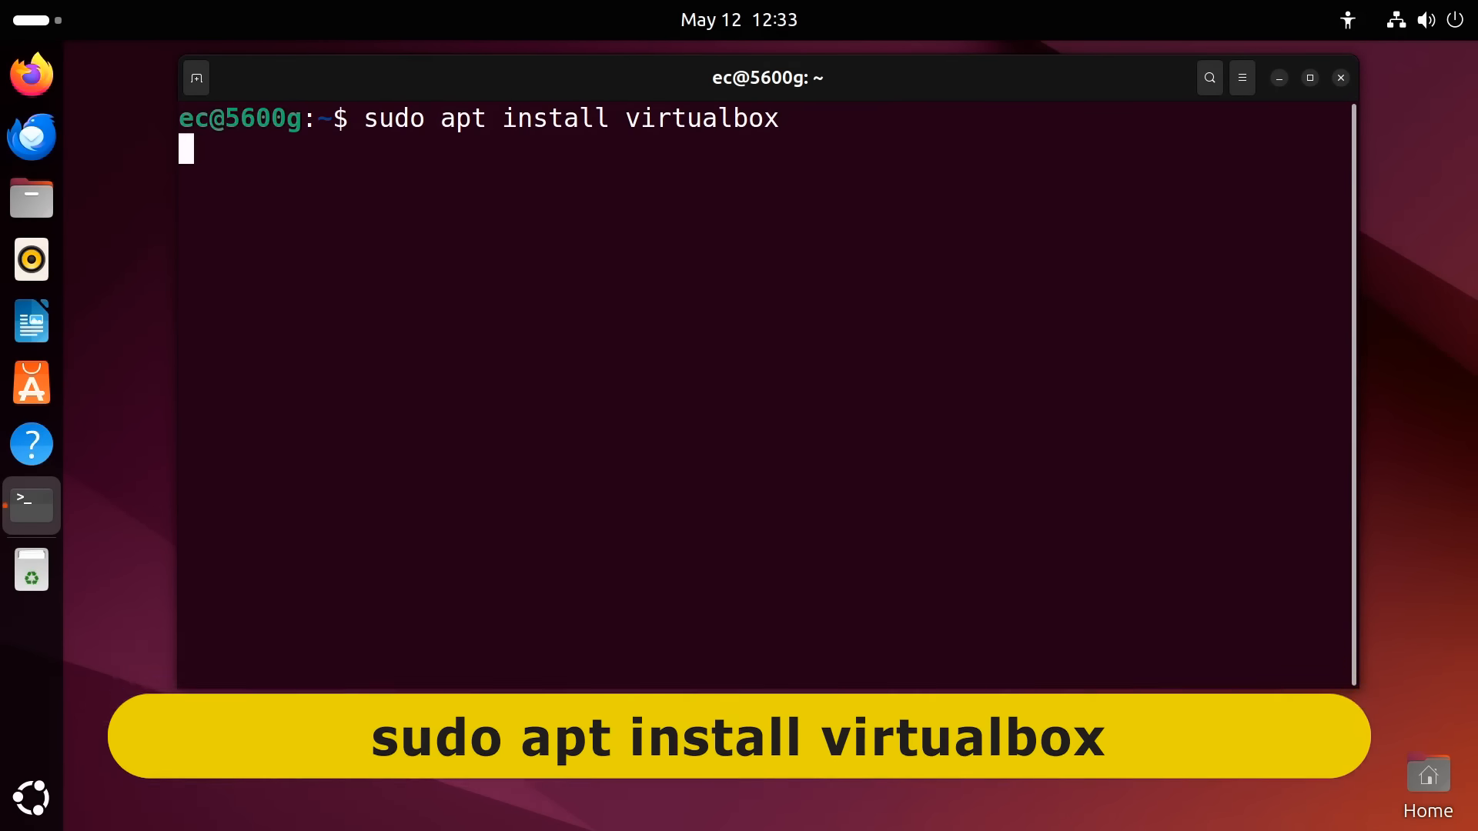
type("y")
key("Return")
type("sudo apt install virtualbox")
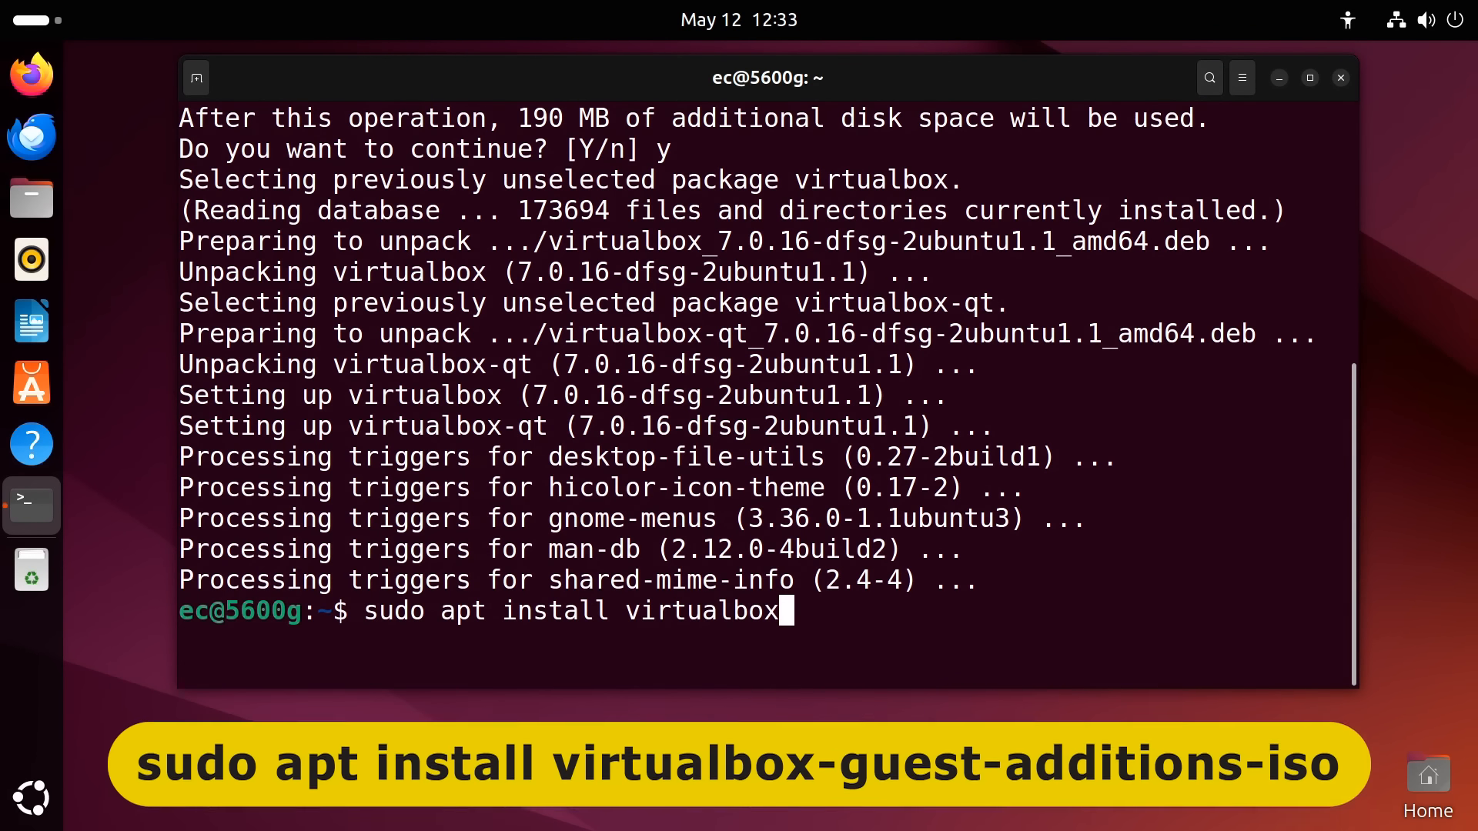
type("-guest-additions-iso")
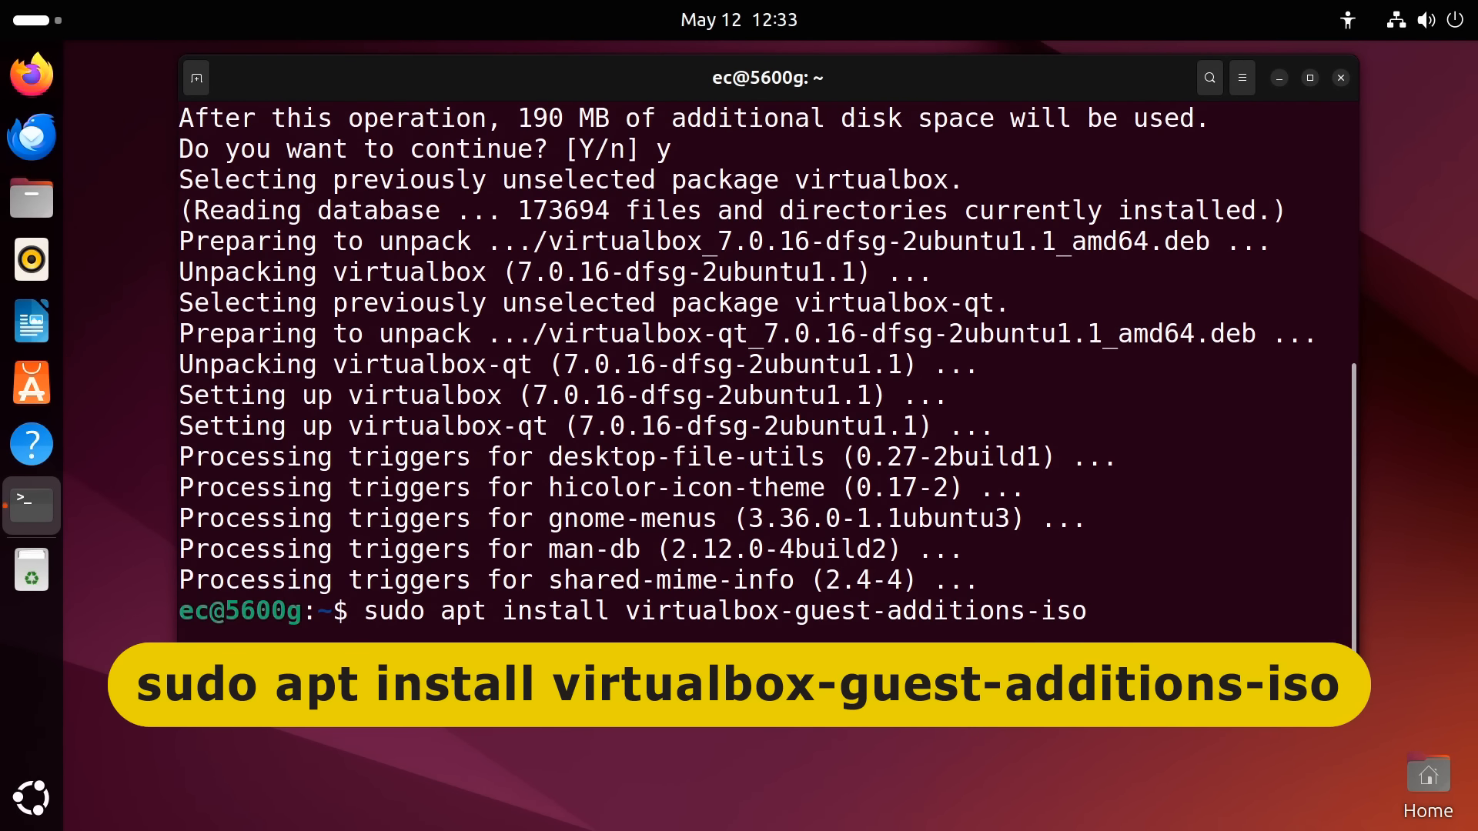
key("Return")
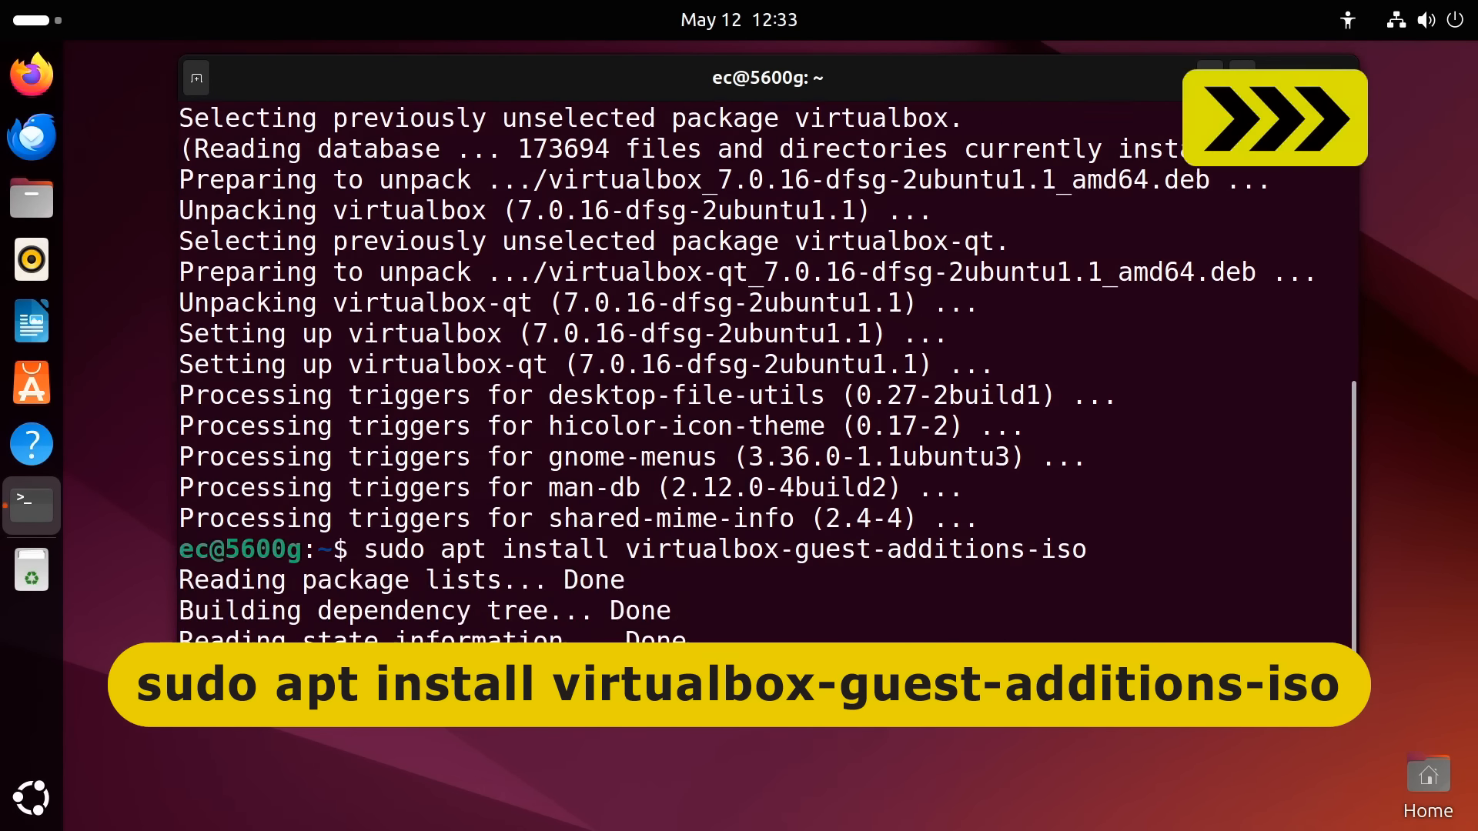
Install virtualbox-ext-pack, acknowledging the notice and accepting the PUEL licence
key("Up")
key("BackSpace")
key("BackSpace")
key("BackSpace")
key("BackSpace")
key("BackSpace")
key("BackSpace")
key("BackSpace")
key("BackSpace")
key("BackSpace")
key("BackSpace")
key("BackSpace")
key("BackSpace")
key("BackSpace")
key("BackSpace")
key("BackSpace")
key("BackSpace")
key("BackSpace")
key("BackSpace")
key("BackSpace")
key("BackSpace")
type("-ext-pack")
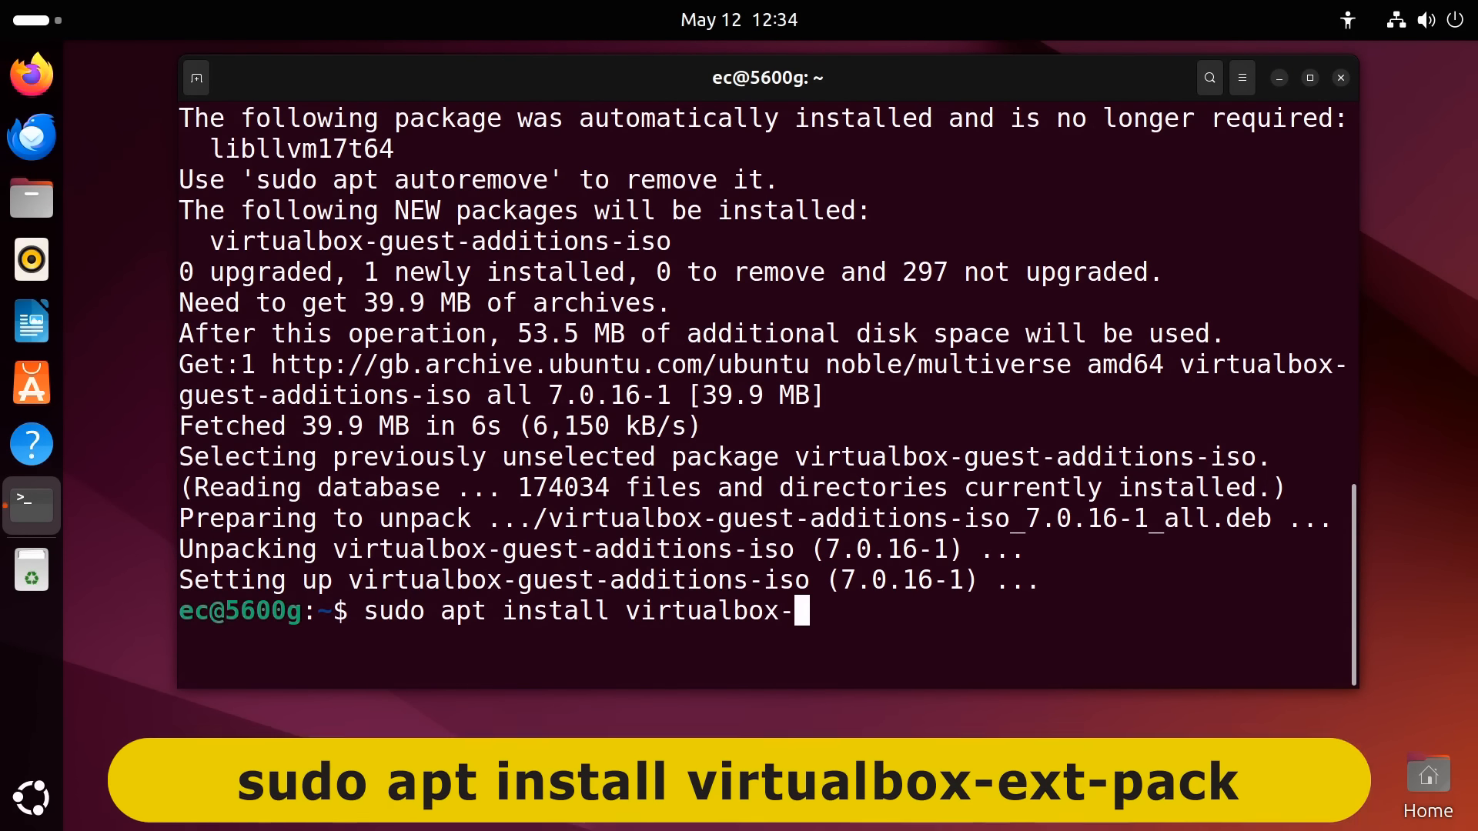
key("Return")
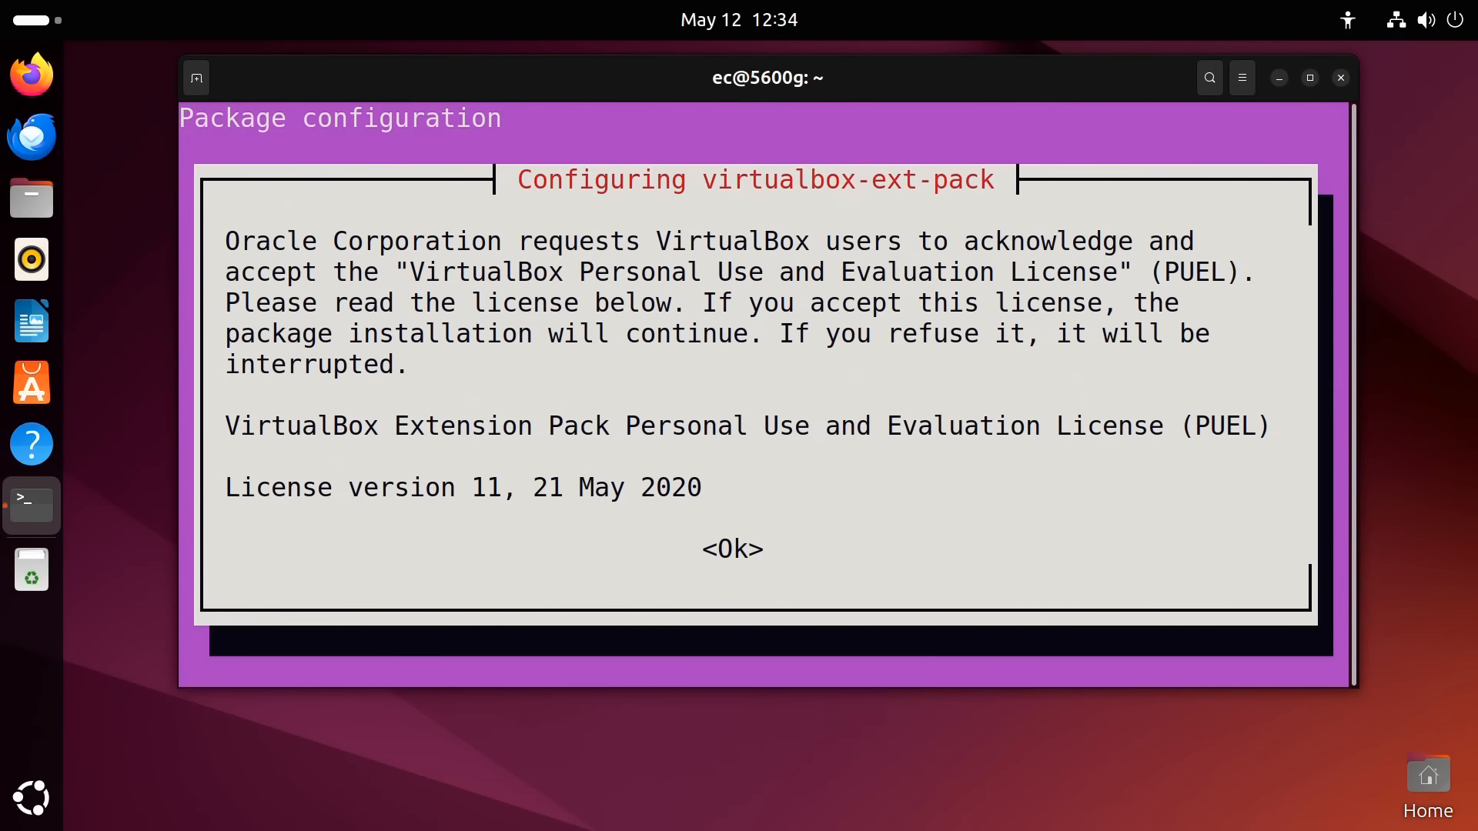
key("Tab")
key("Return")
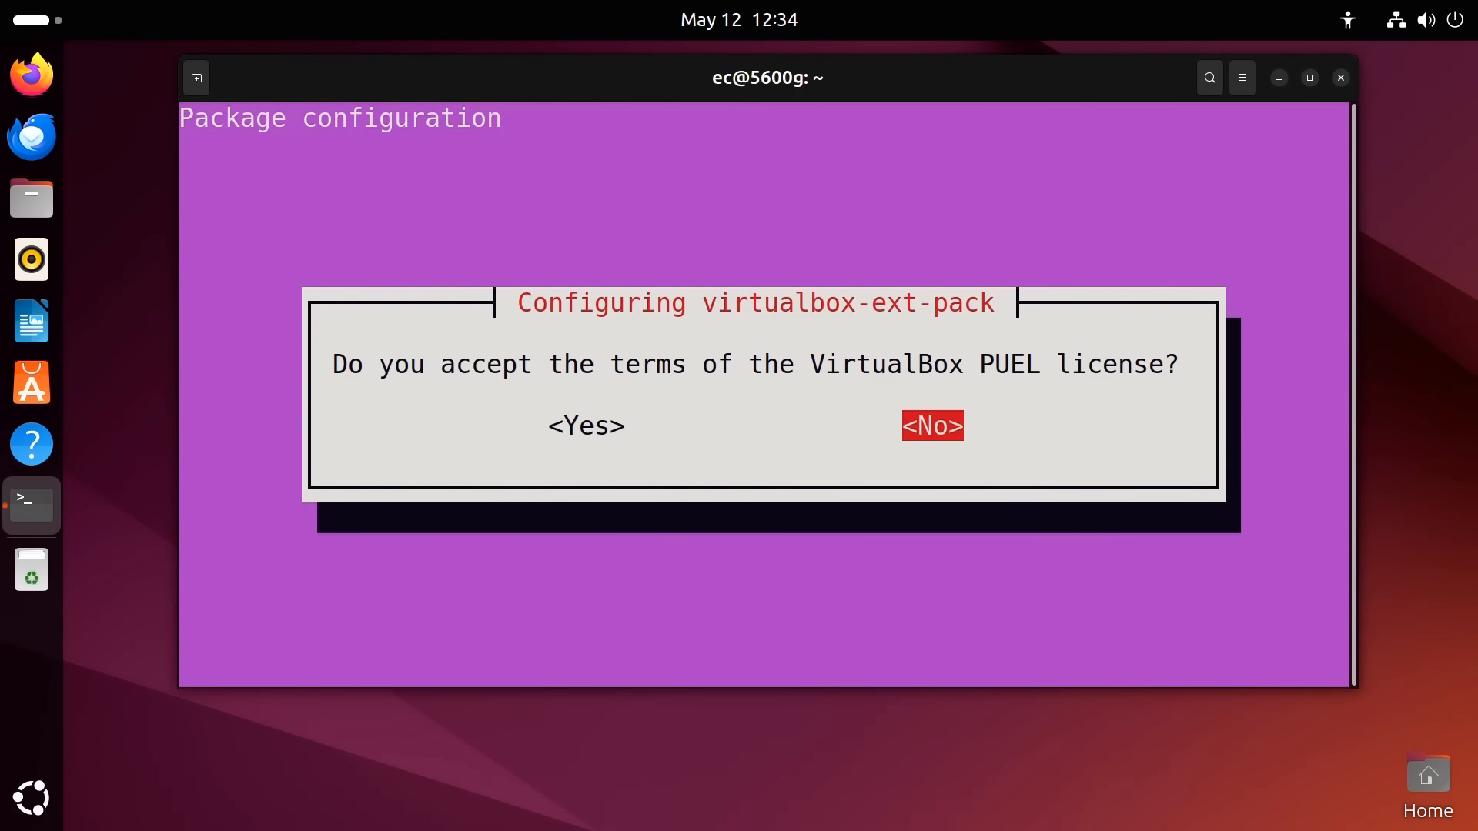
key("Tab")
key("Return")
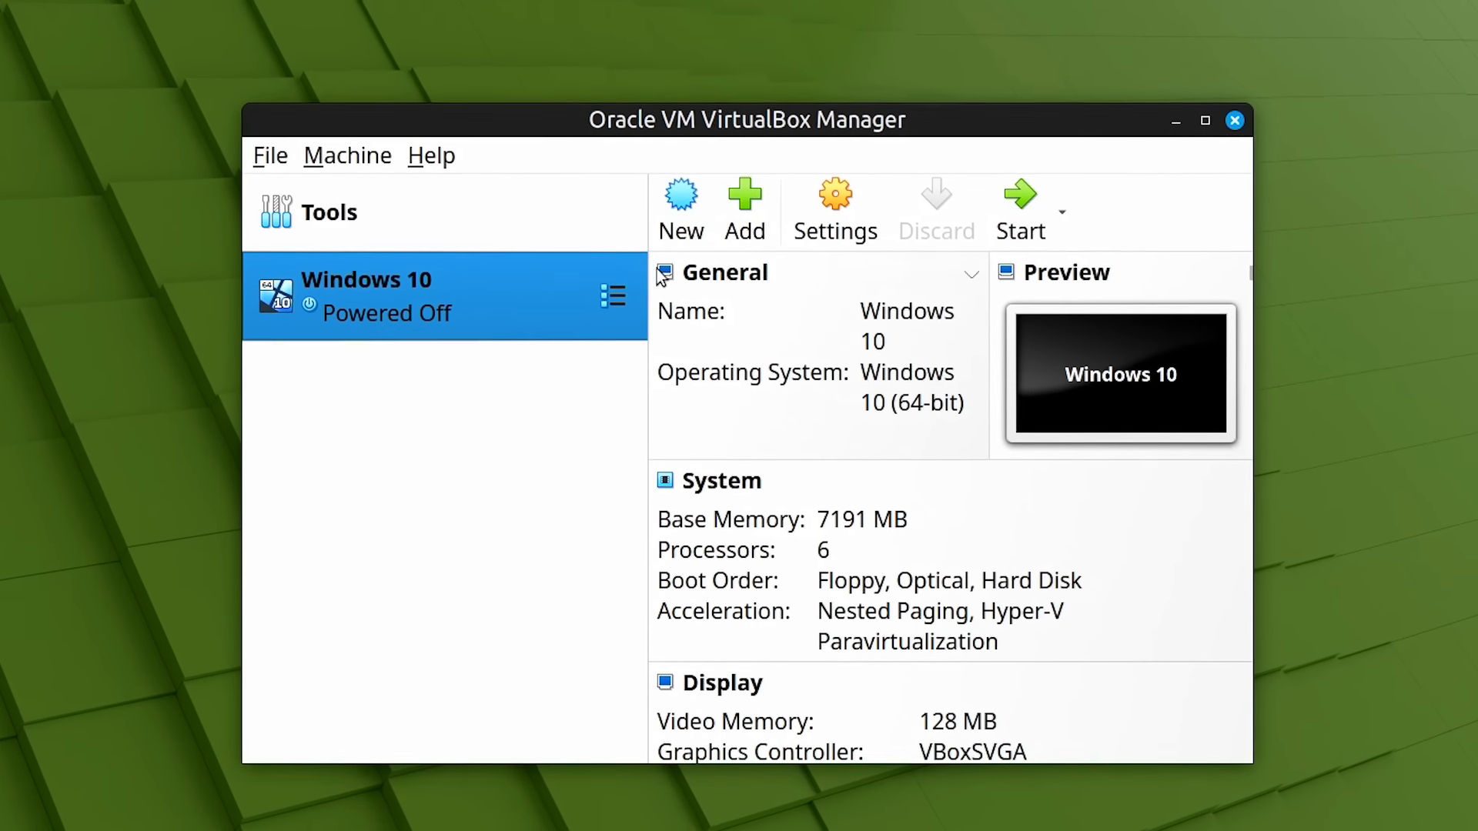
Name the new VM Windows 11, load Win11_24H2_English_x64.iso, and choose Windows 11 Pro
left_click(680, 223)
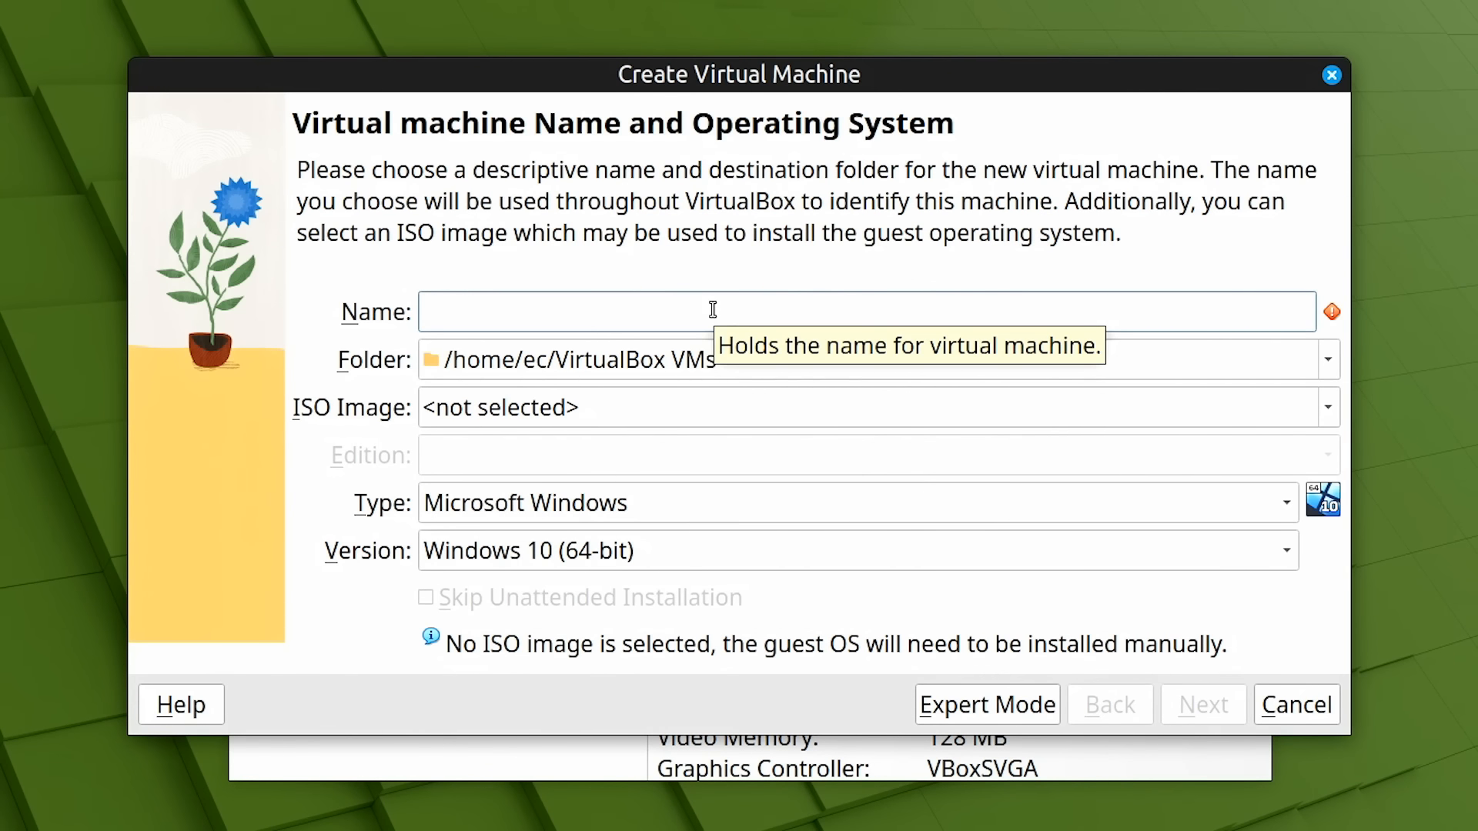
type("W")
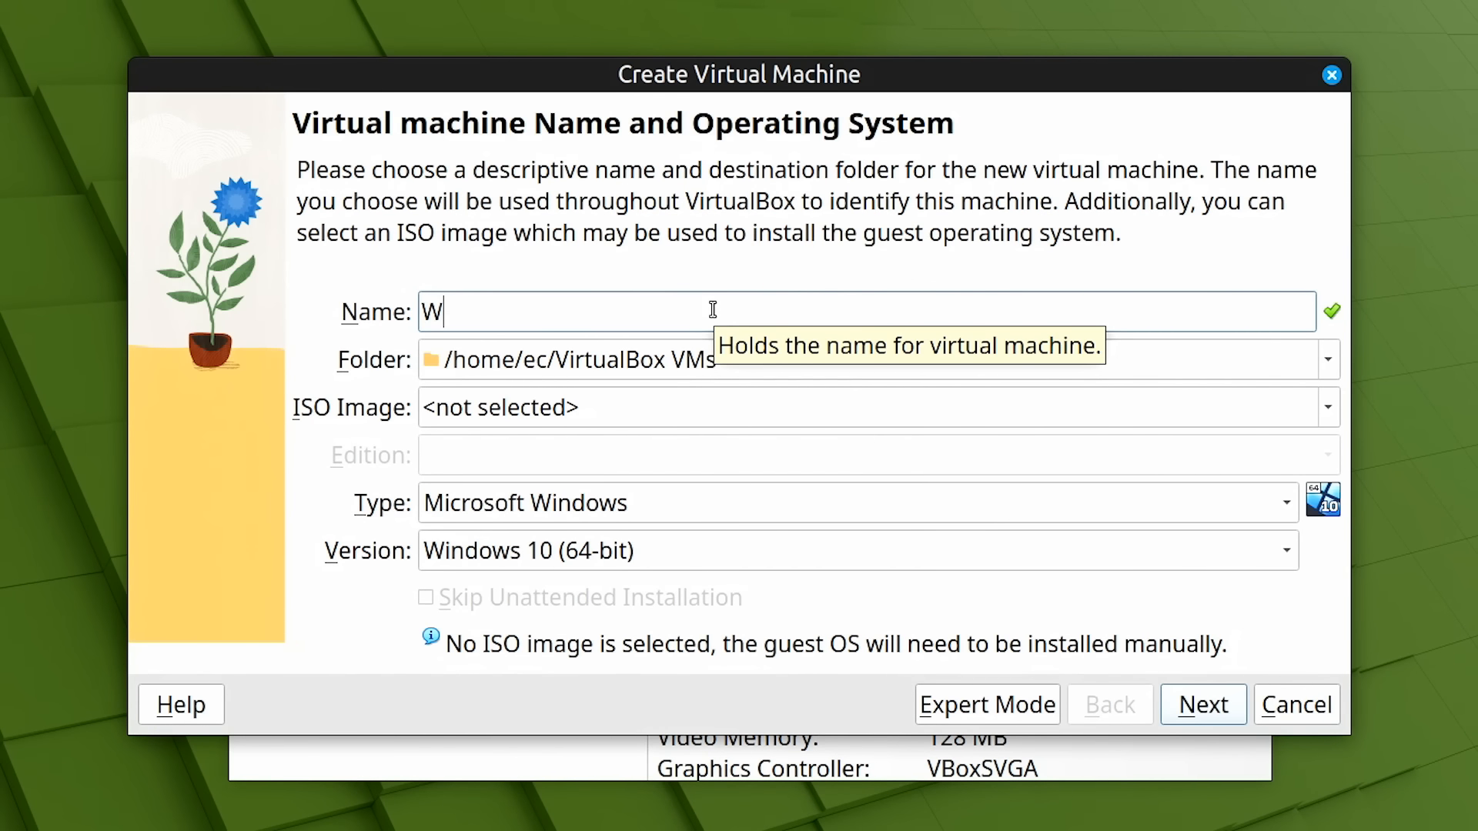
type("indows 11")
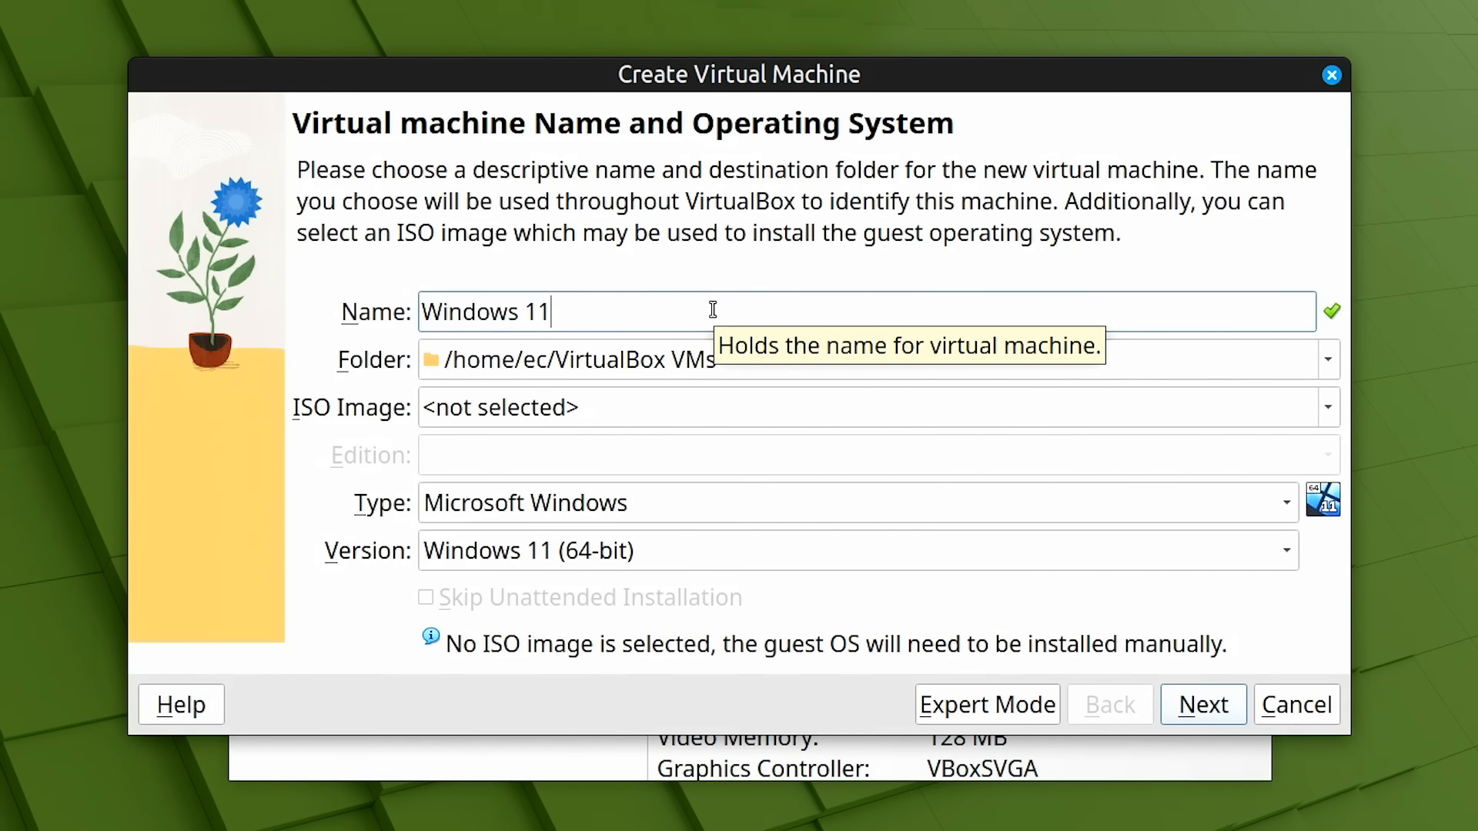
left_click(1325, 411)
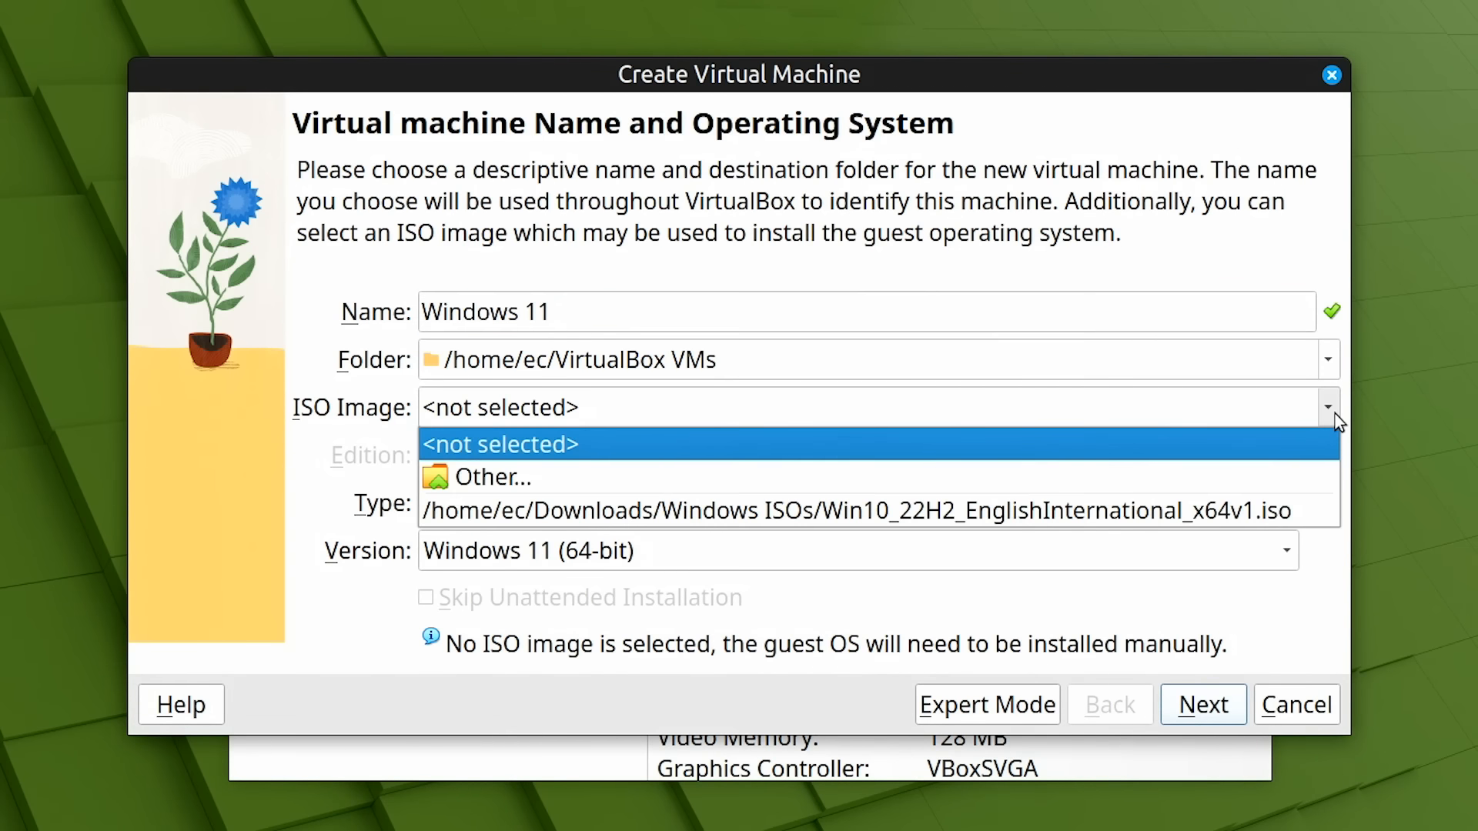
left_click(906, 475)
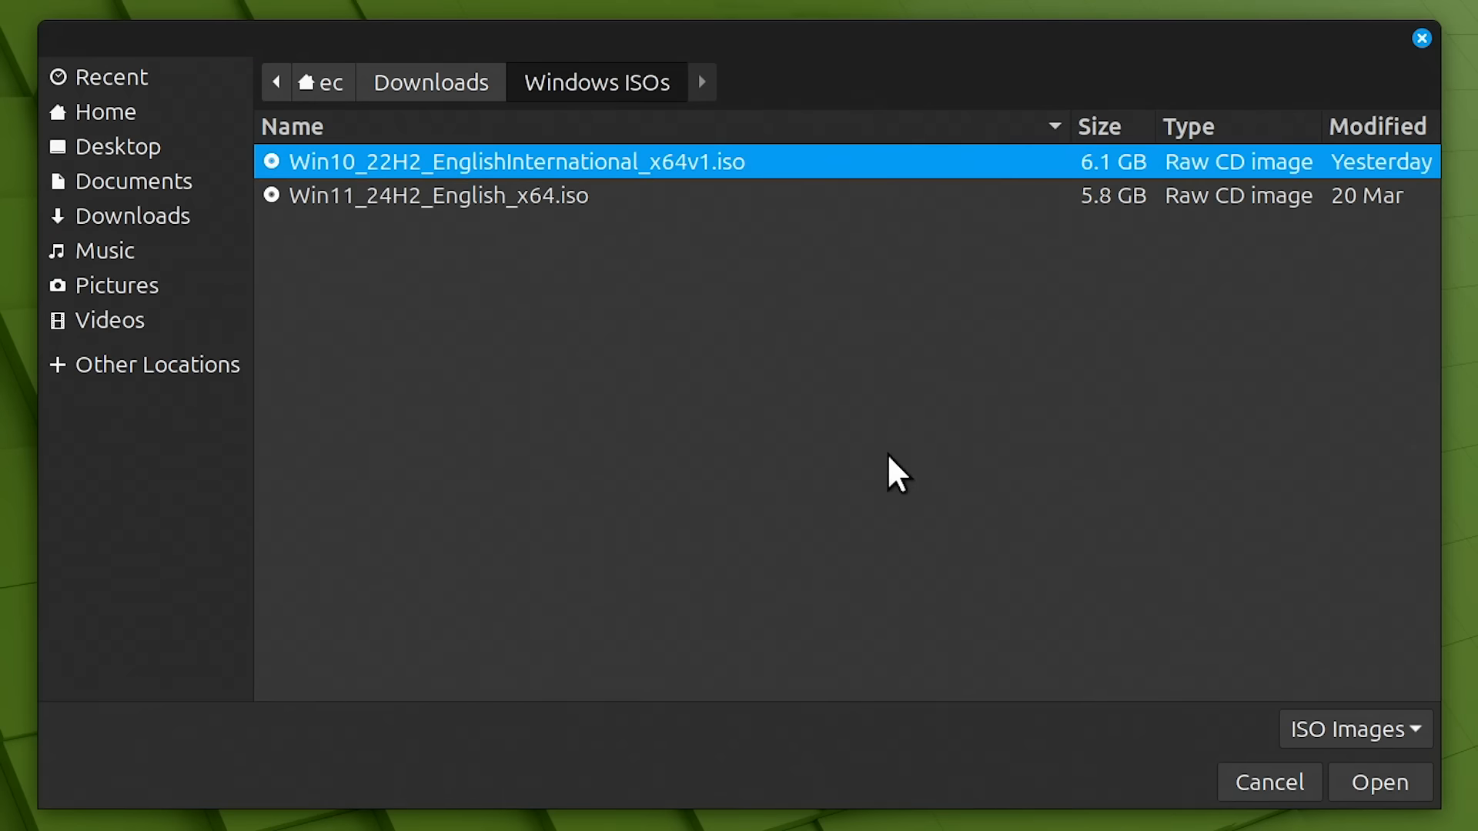
left_click(519, 201)
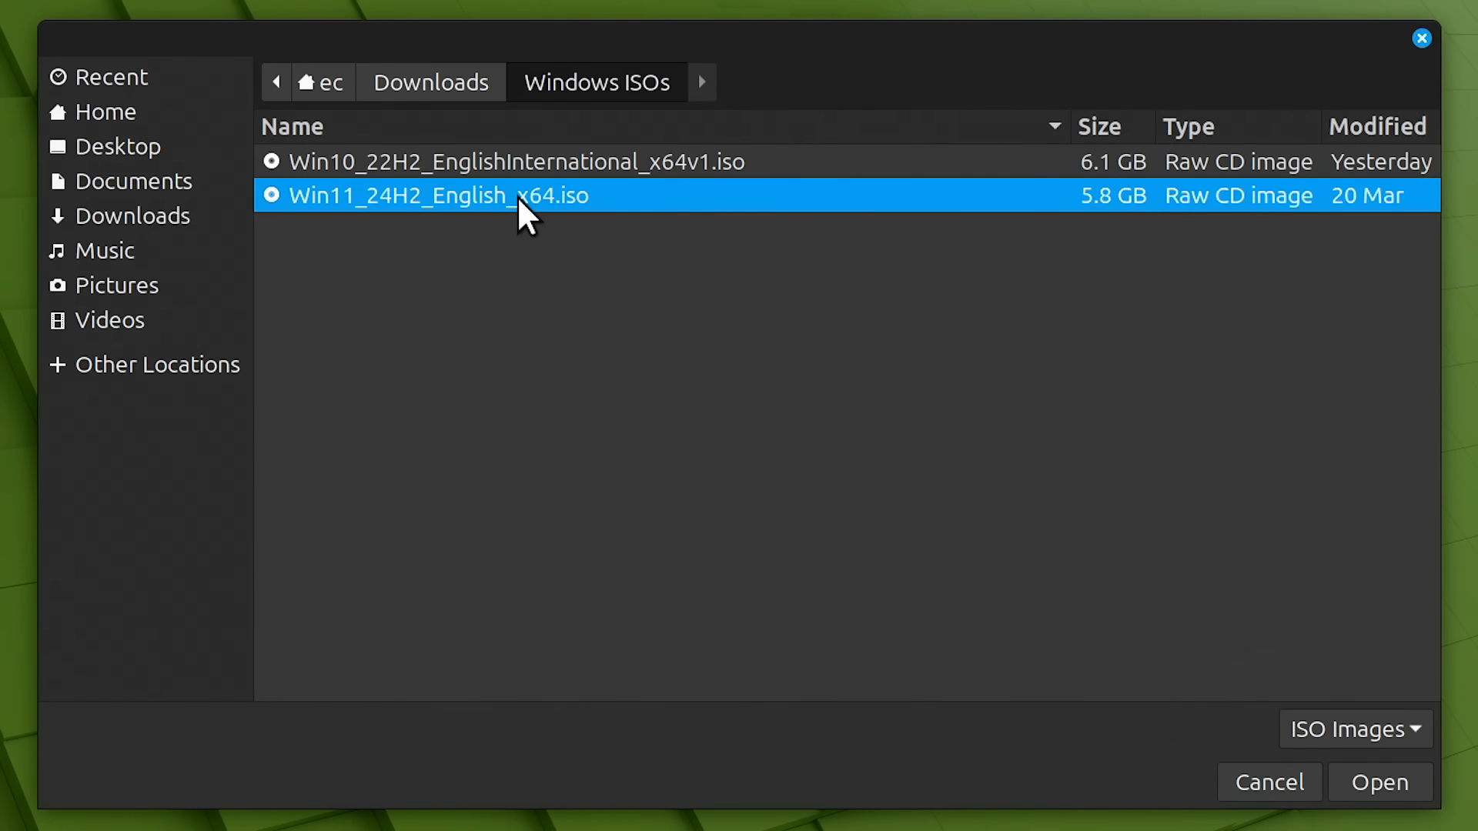
left_click(1355, 782)
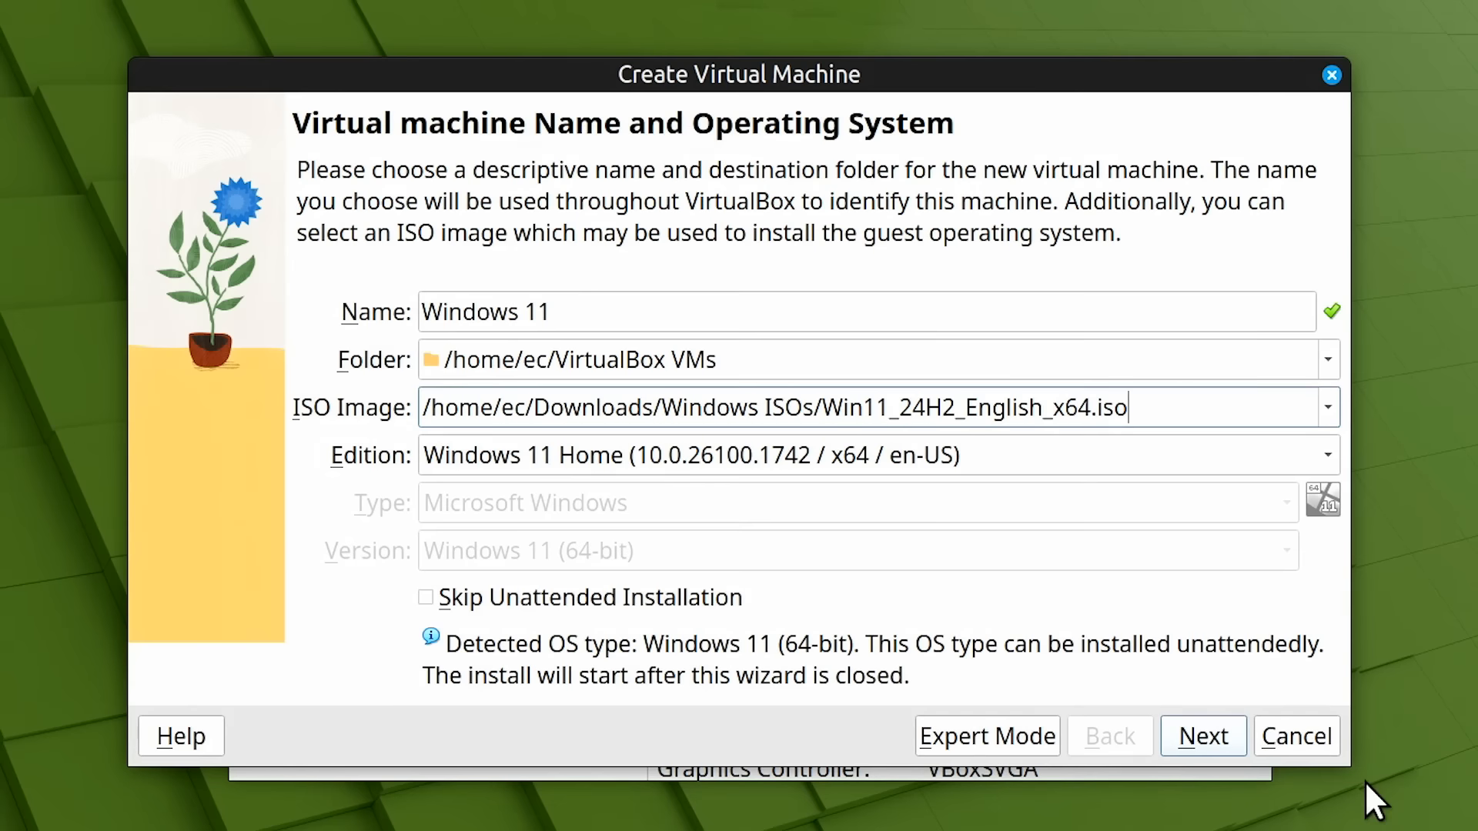
left_click(1325, 457)
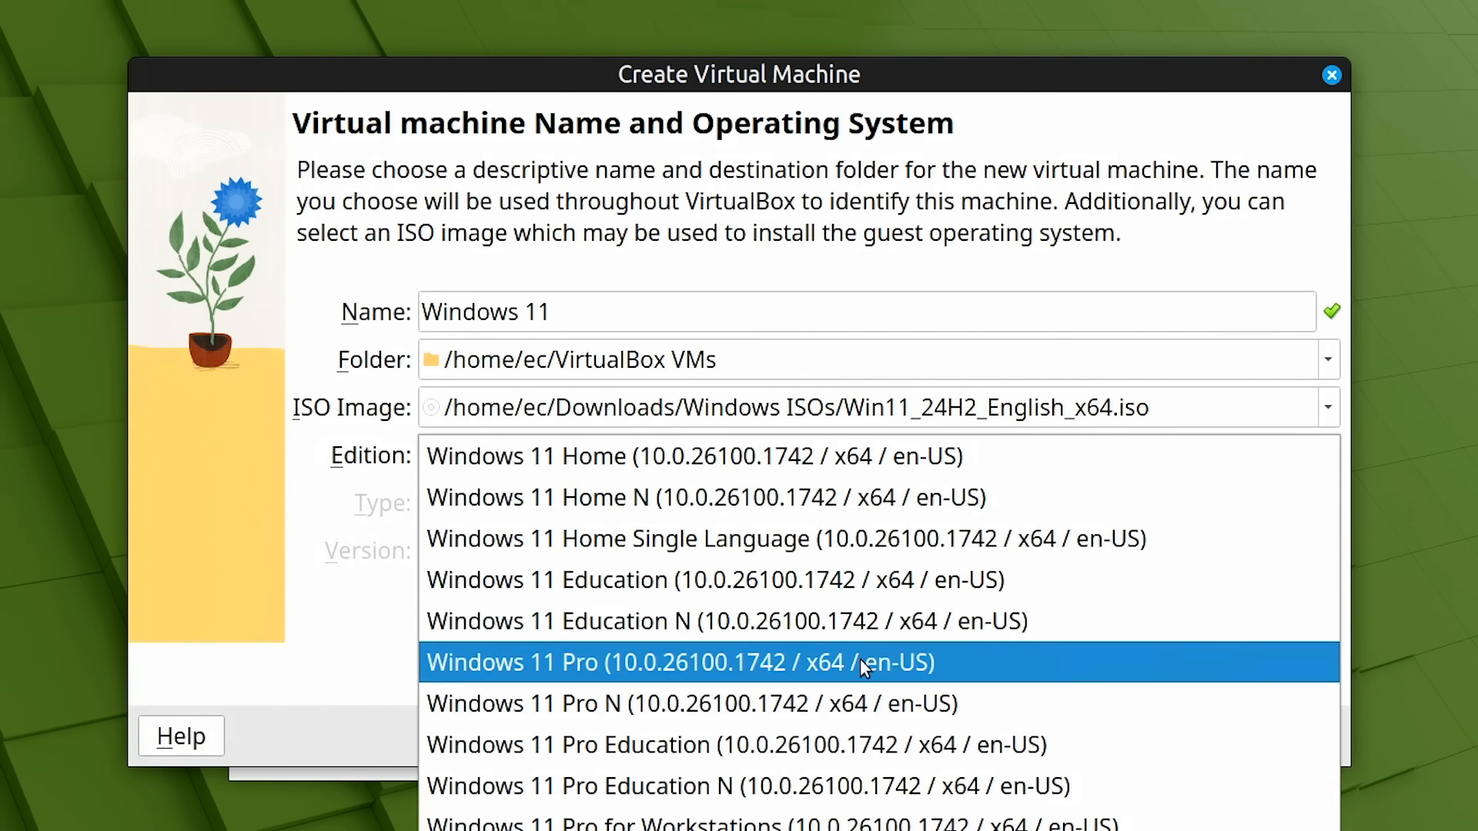
left_click(861, 662)
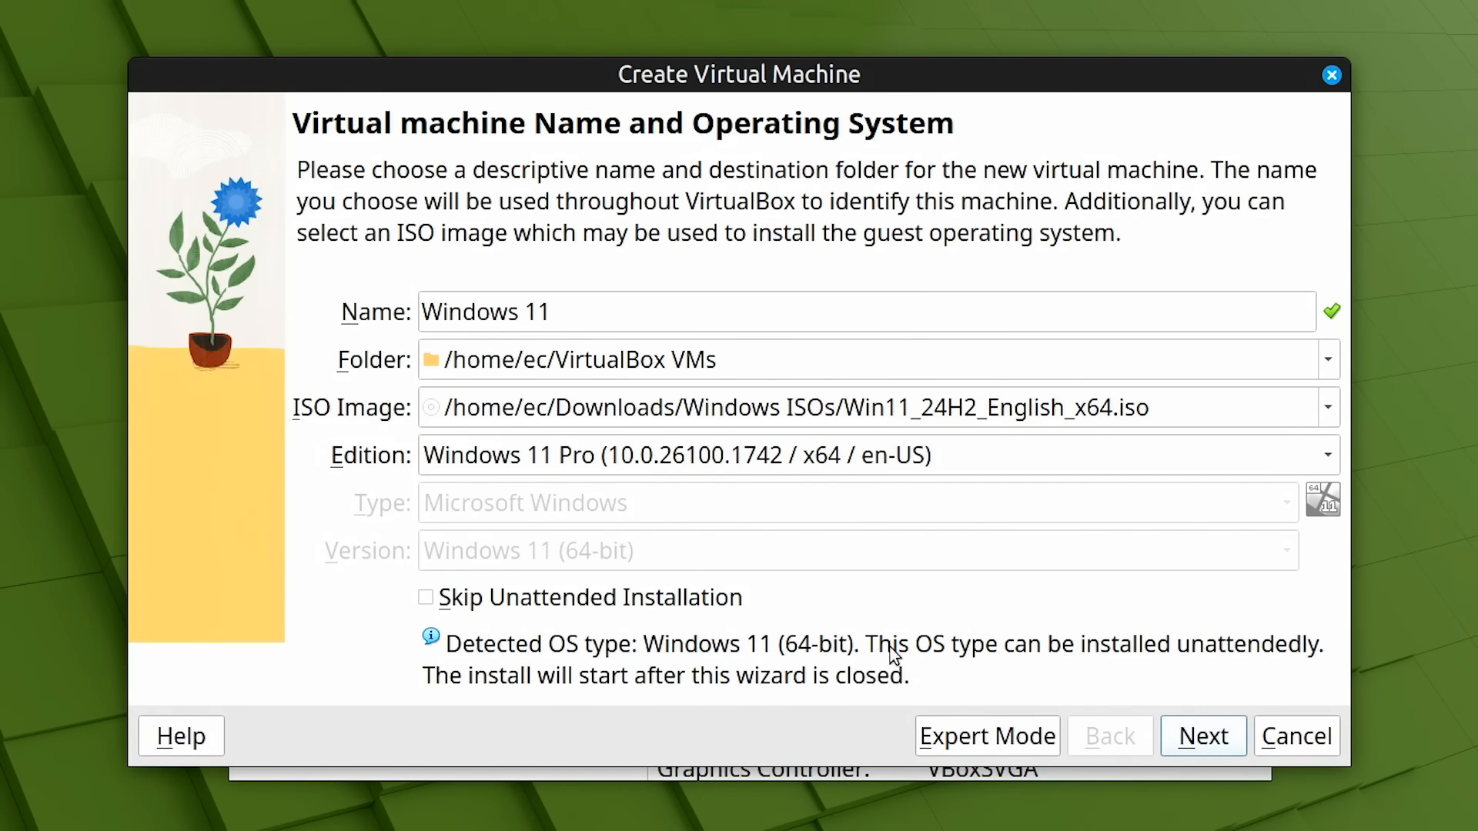
Replace the default unattended-install username and enter the account password in both fields
left_click(1187, 738)
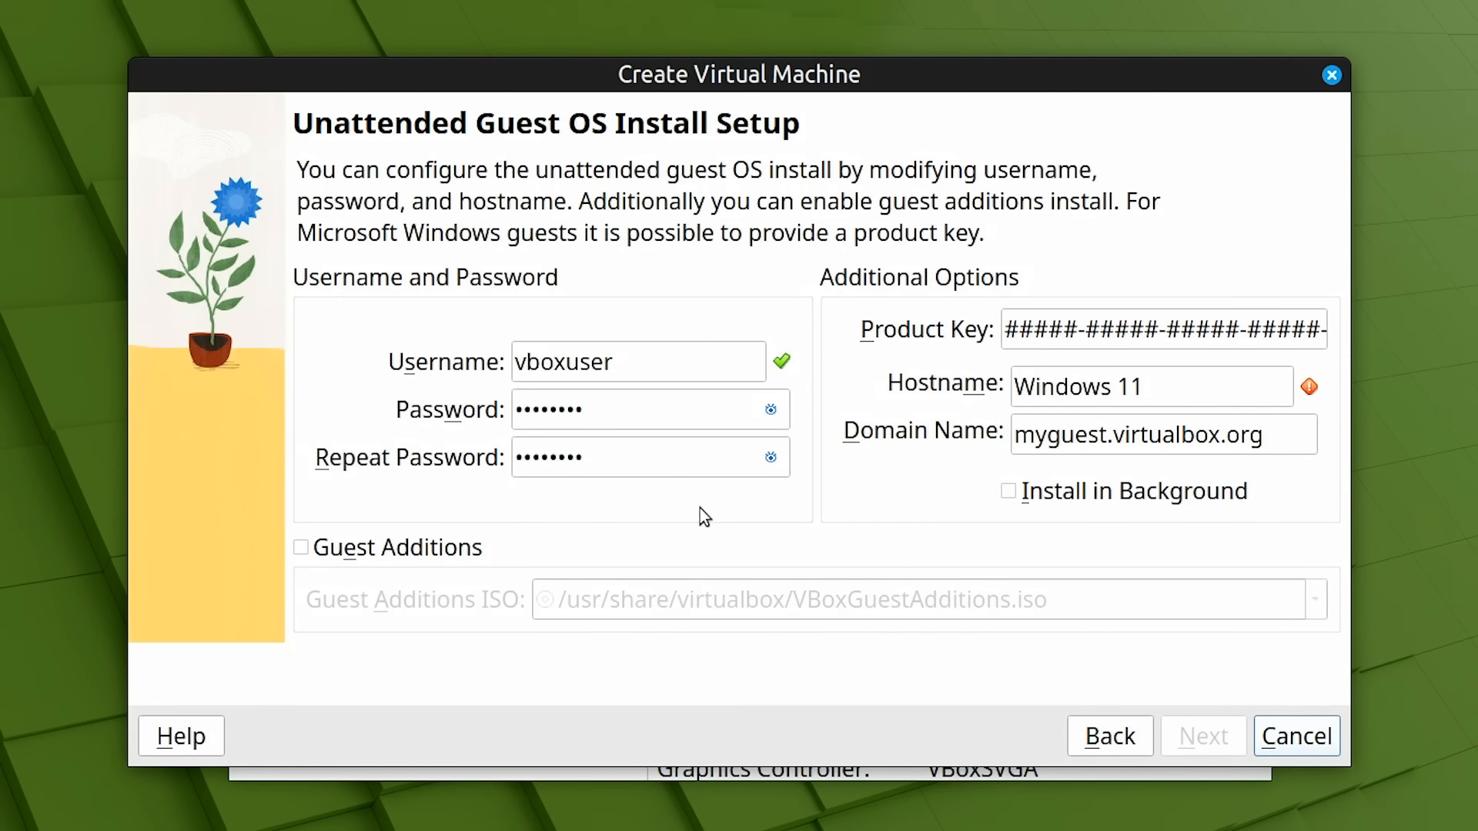
left_click_drag(652, 363, 492, 363)
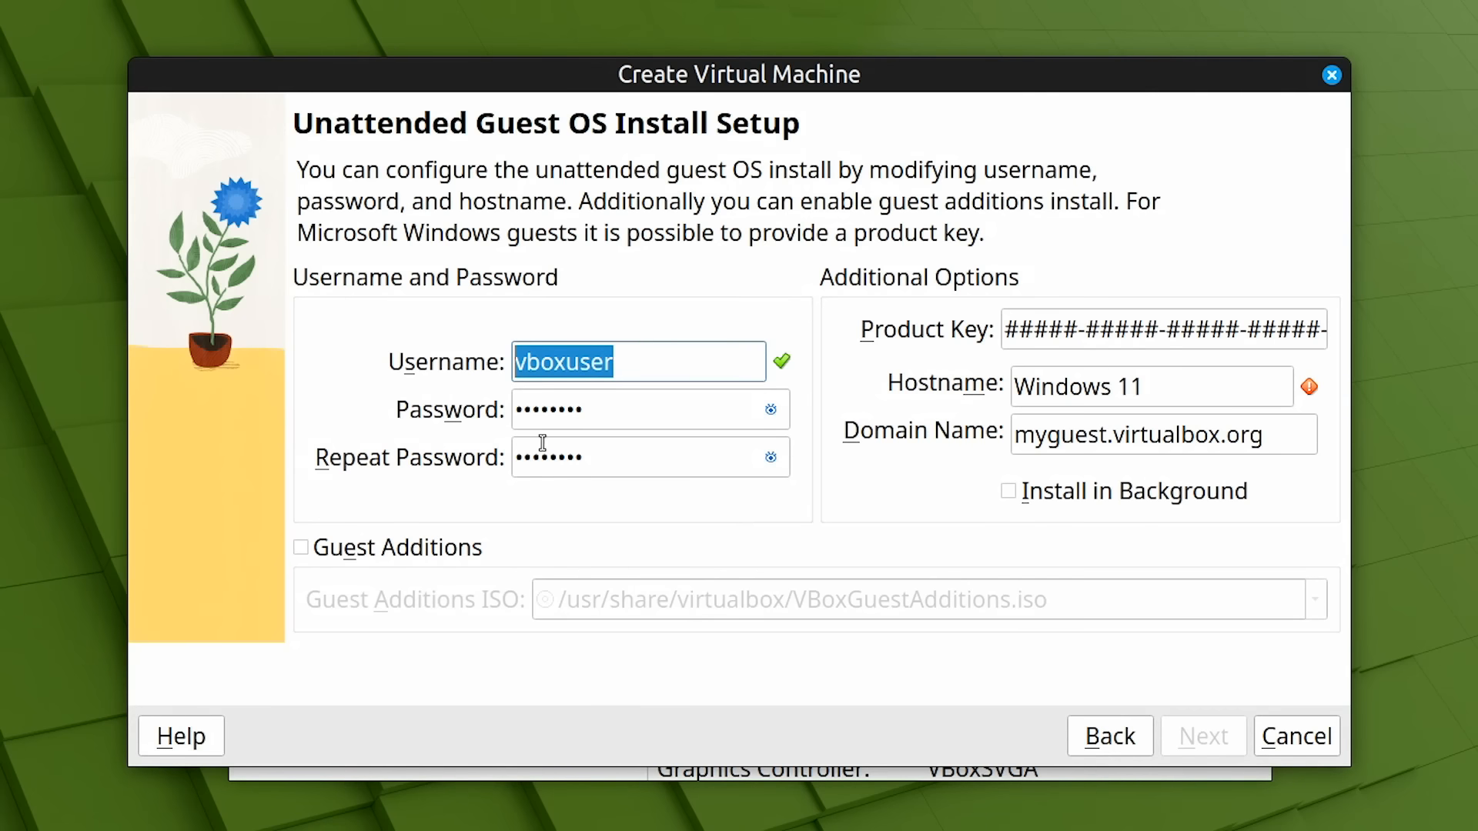
type("ec")
key("Tab")
type("changeme123")
key("Tab")
type("changeme123")
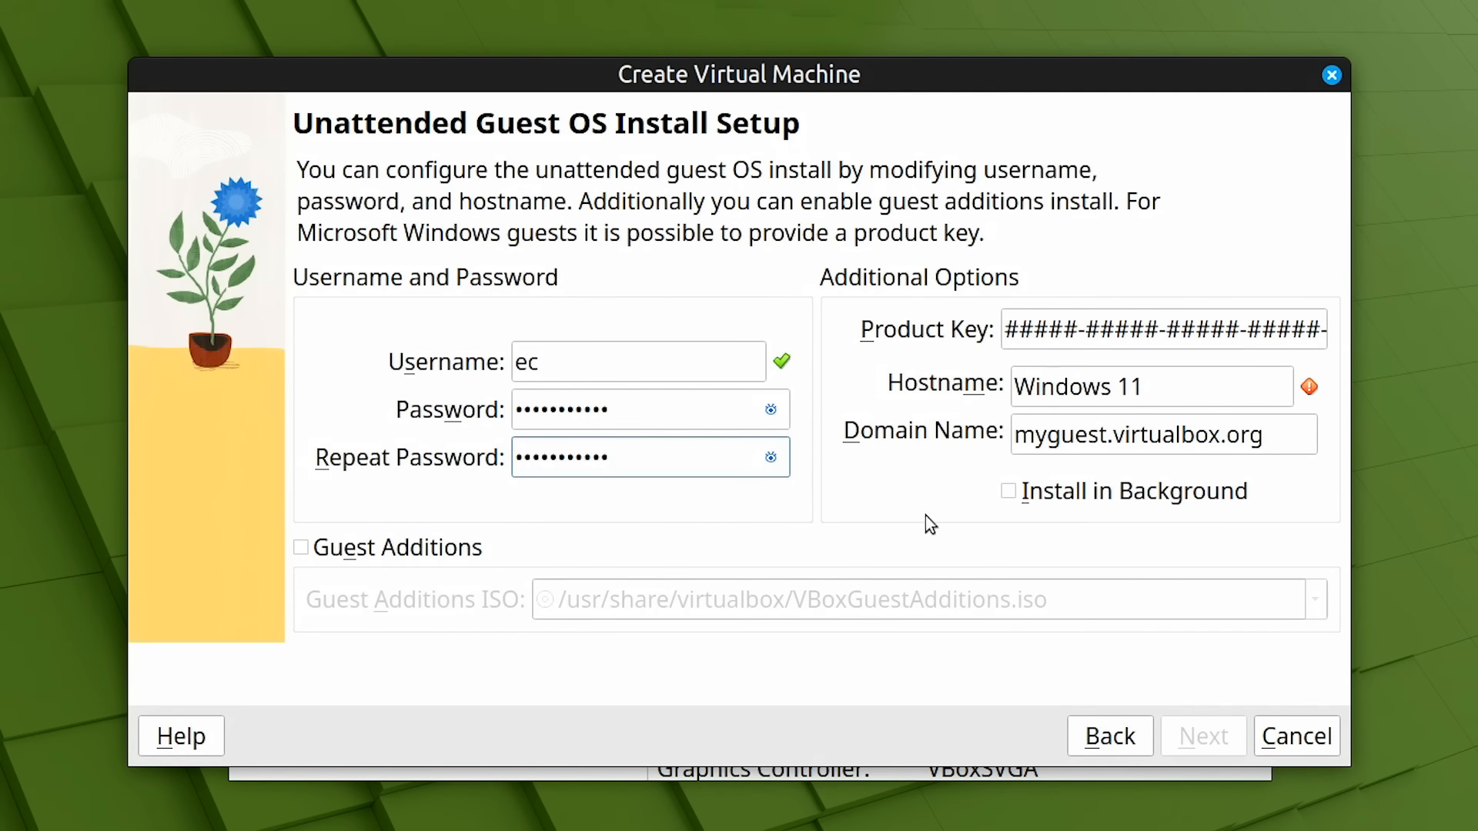
Set the hostname to Win11 and enable Guest Additions installation
left_click(1184, 389)
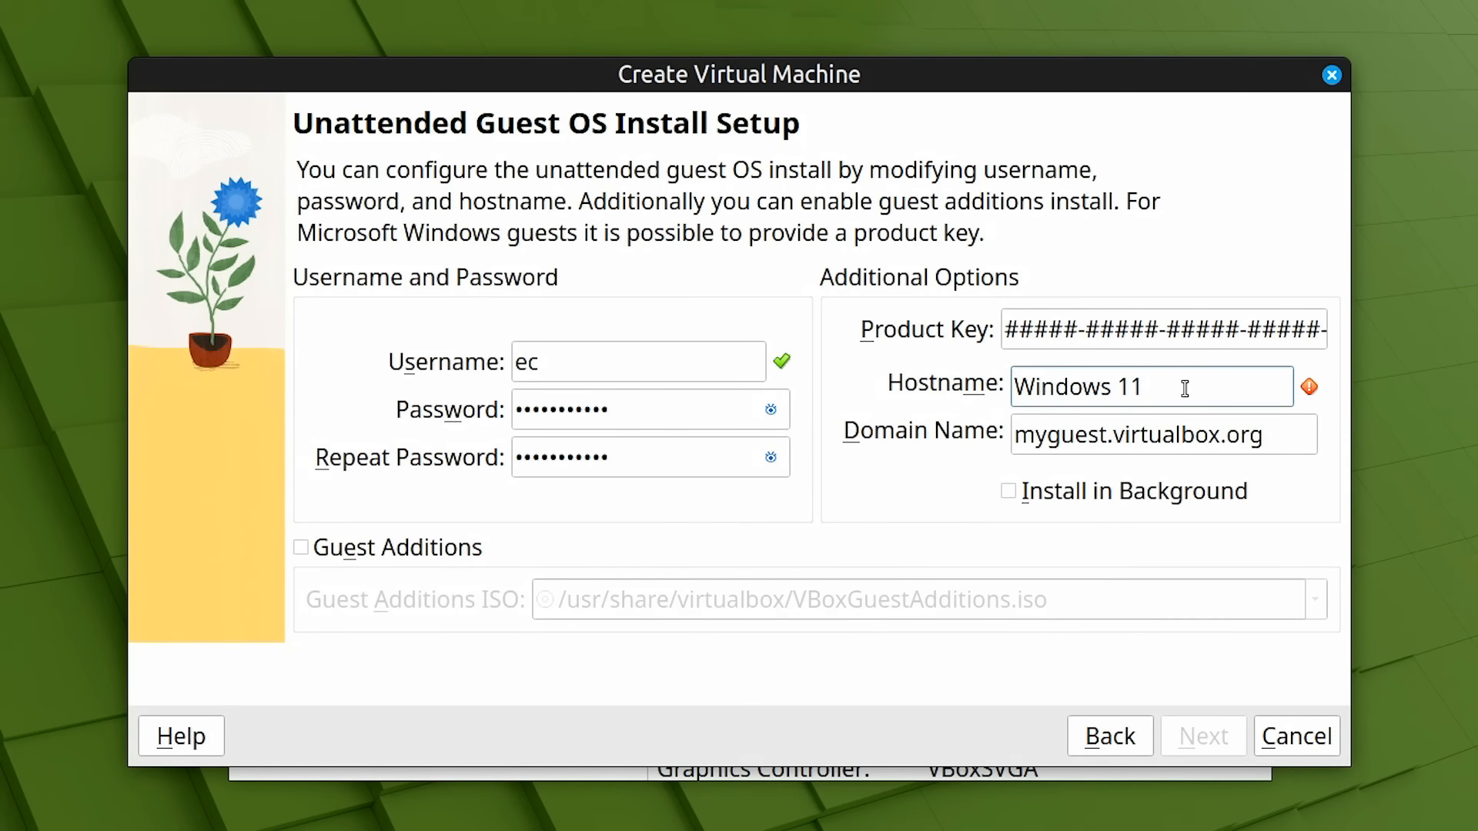
key("Left")
key("Left")
key("BackSpace")
key("BackSpace")
key("BackSpace")
key("BackSpace")
key("BackSpace")
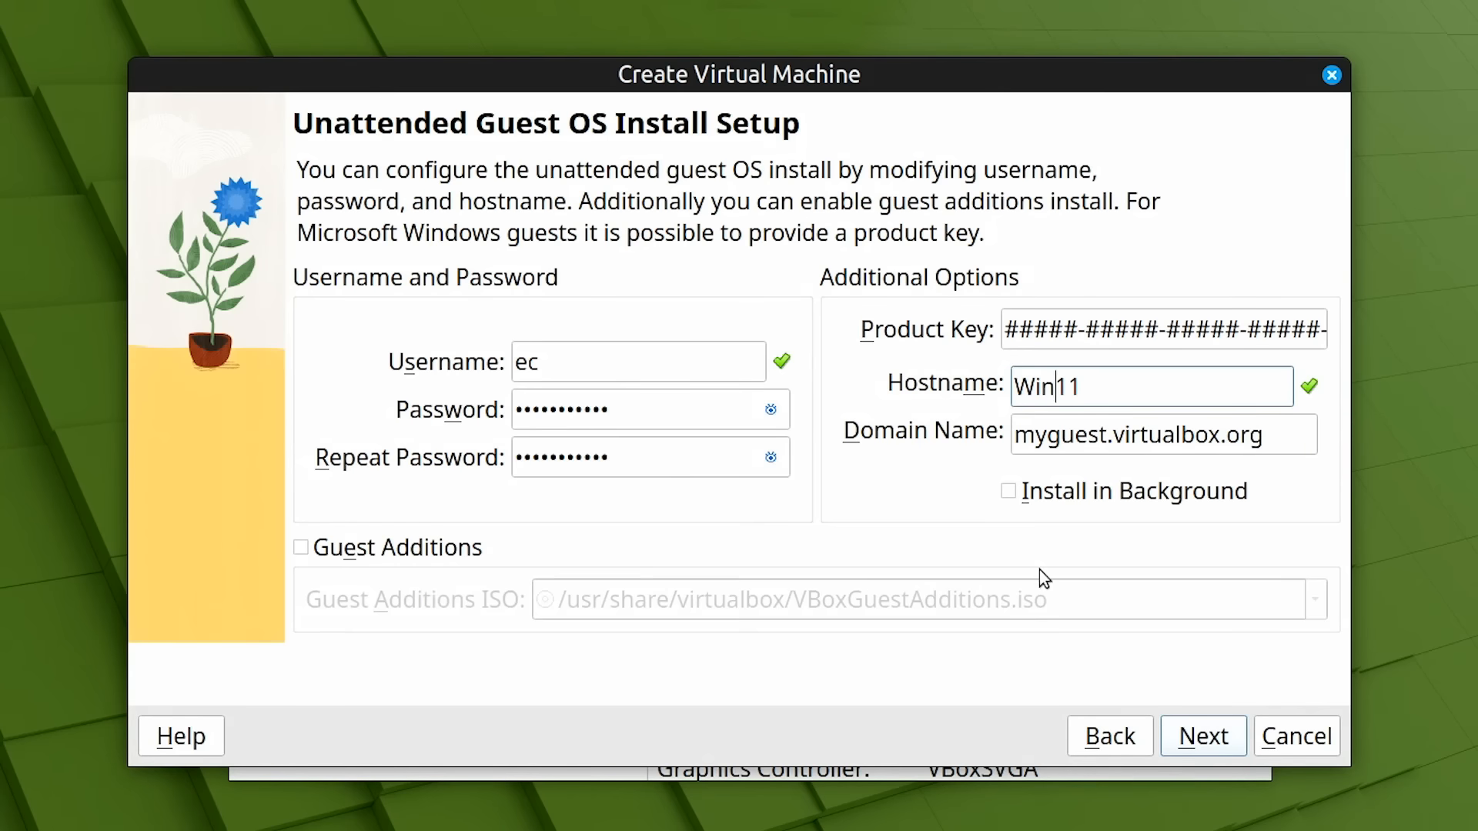
left_click(300, 549)
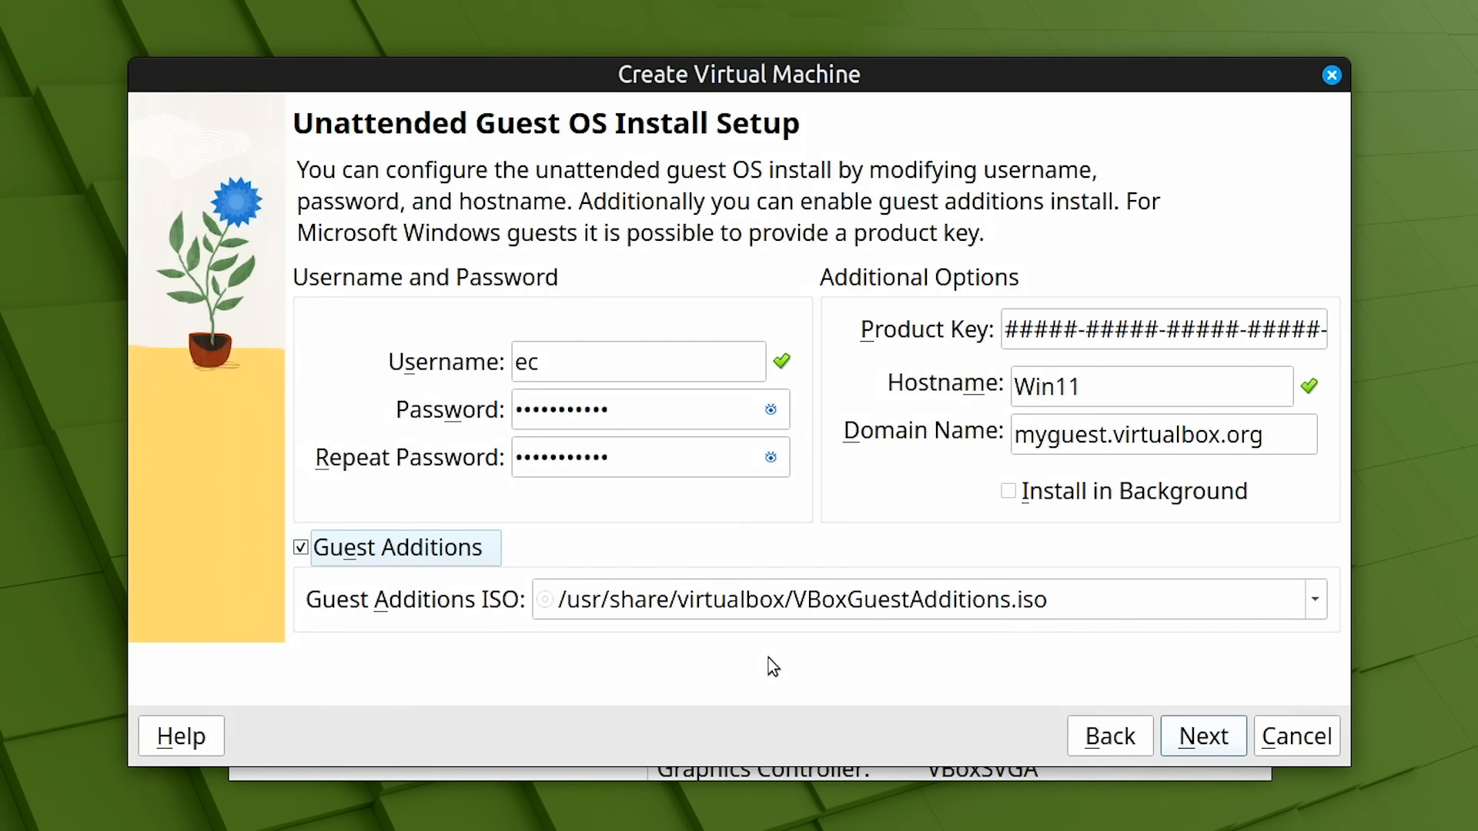
Give the Windows 11 VM 7170 MB memory, 6 CPUs and an 80 GB disk, then create and start it
left_click(1202, 735)
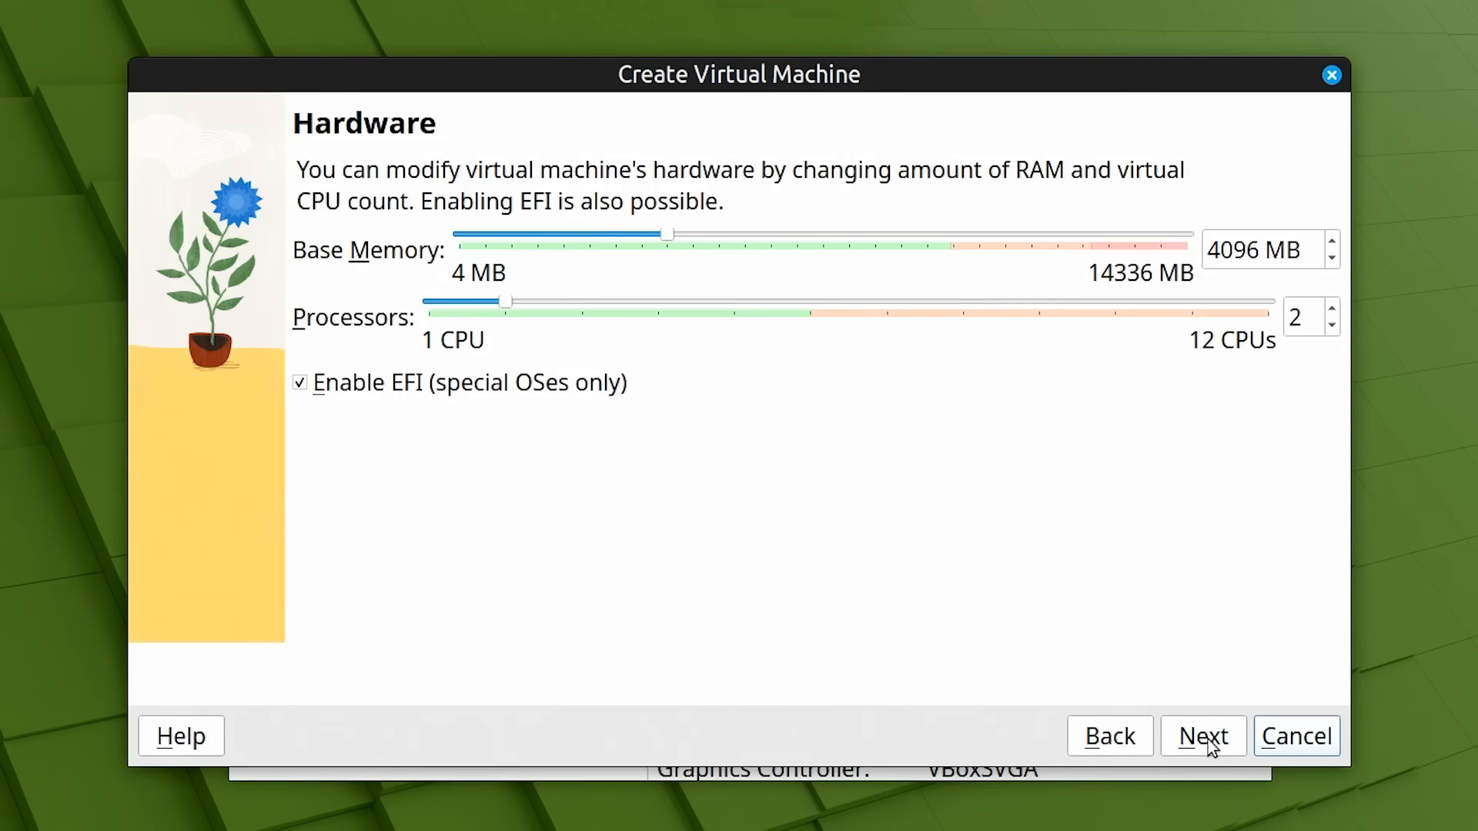
left_click_drag(671, 245, 826, 248)
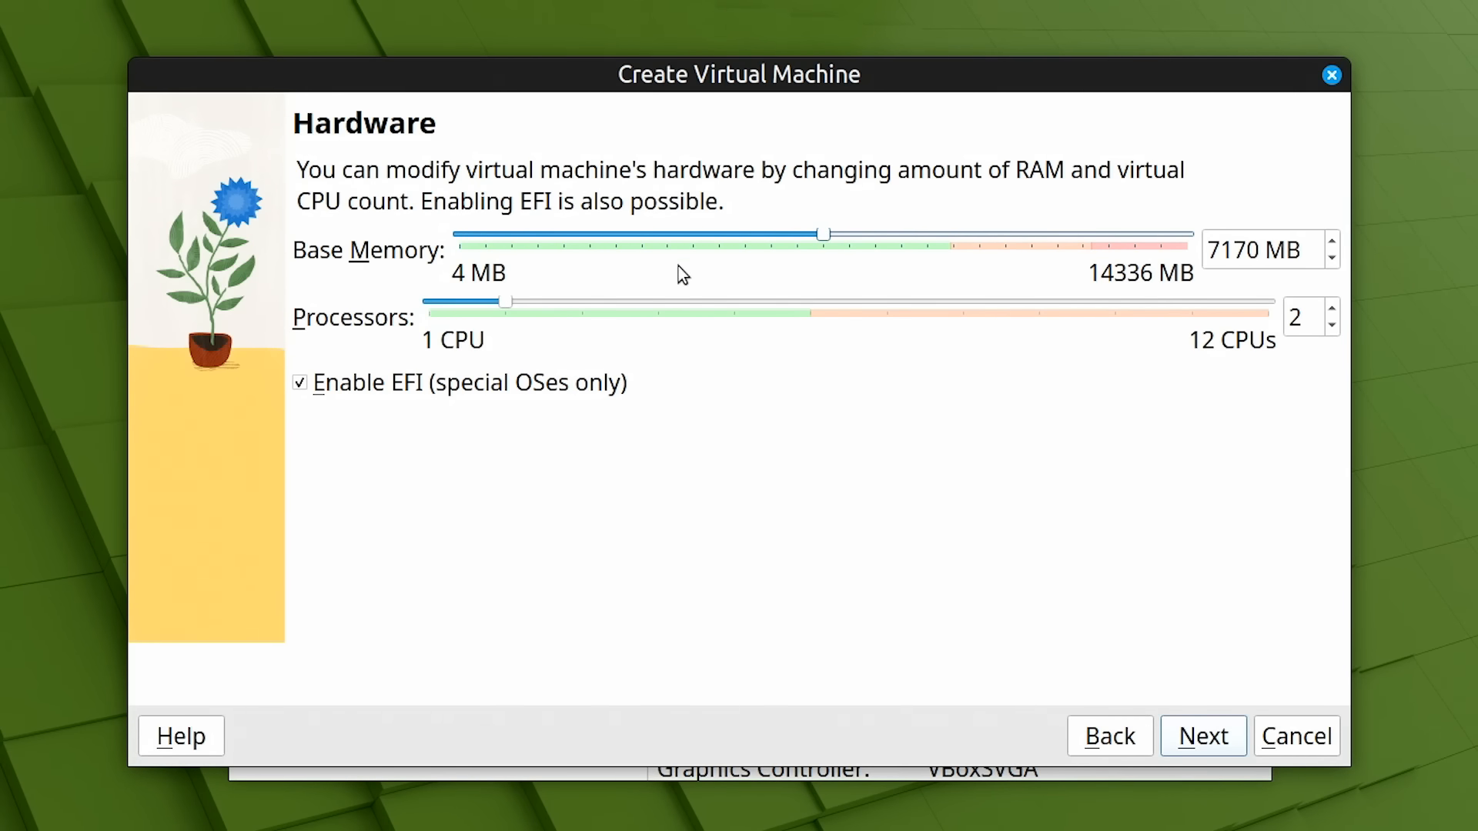
left_click_drag(506, 308, 793, 348)
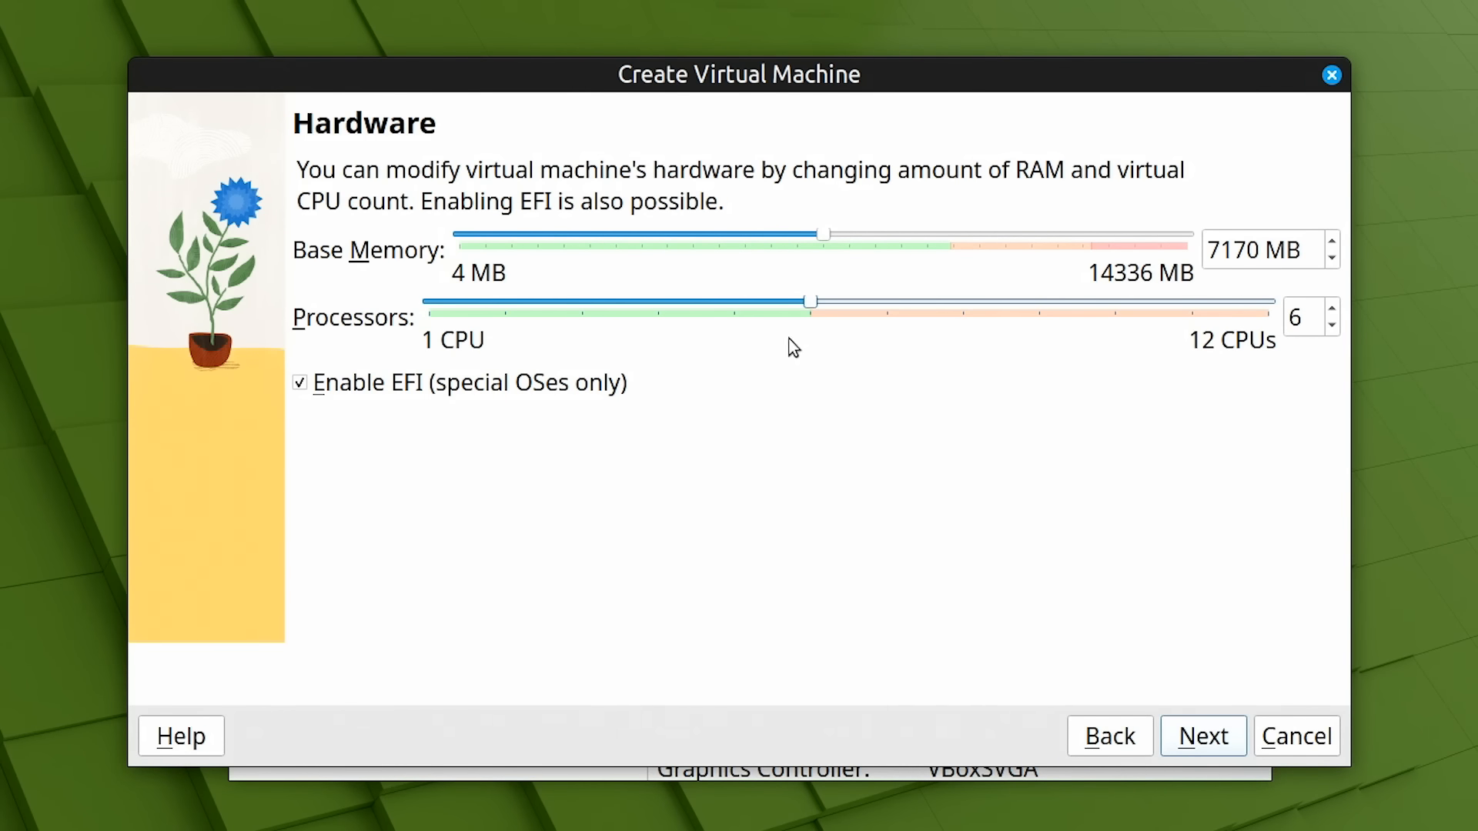
left_click(1201, 733)
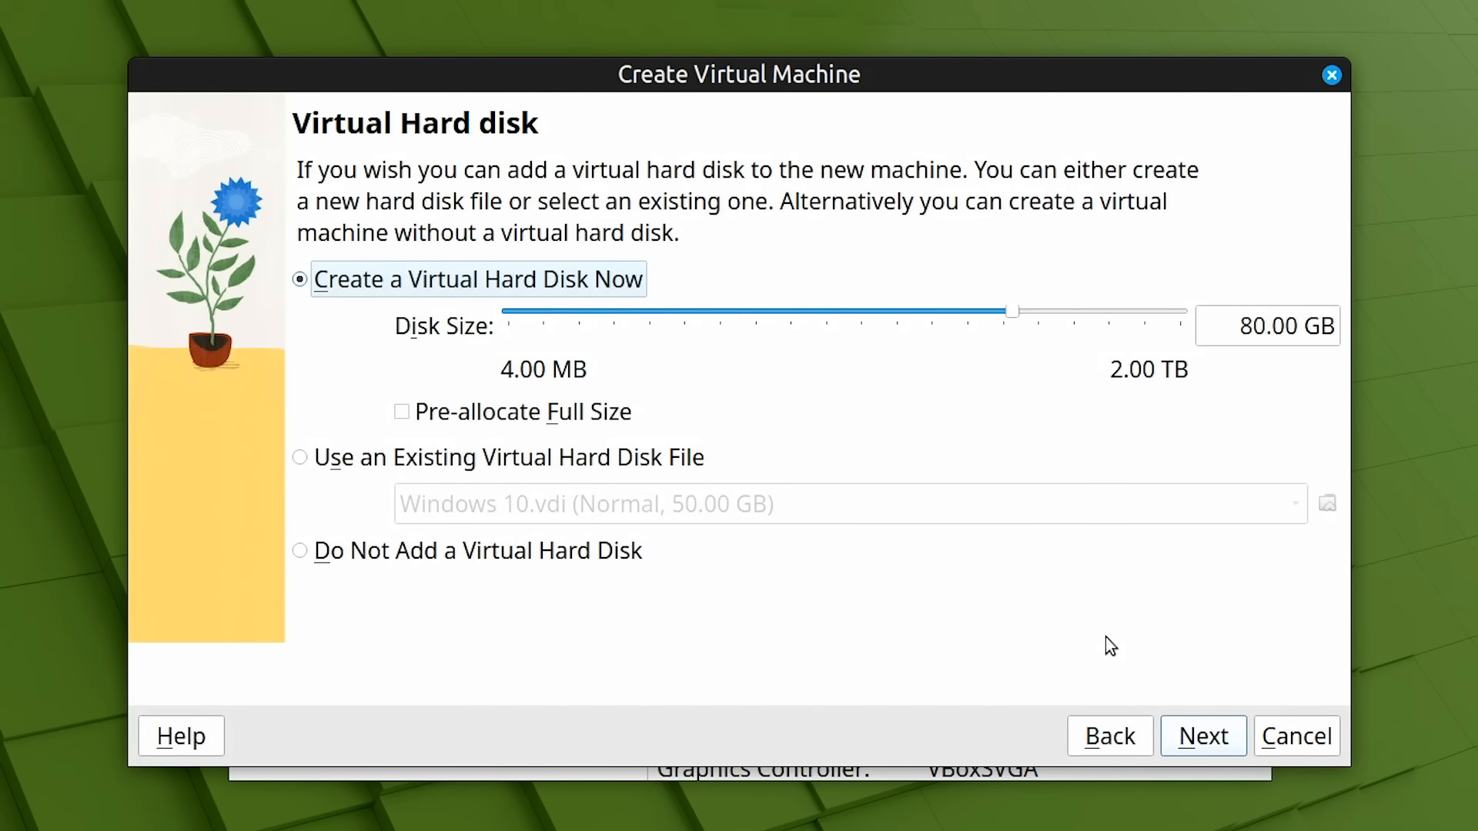
left_click(1211, 740)
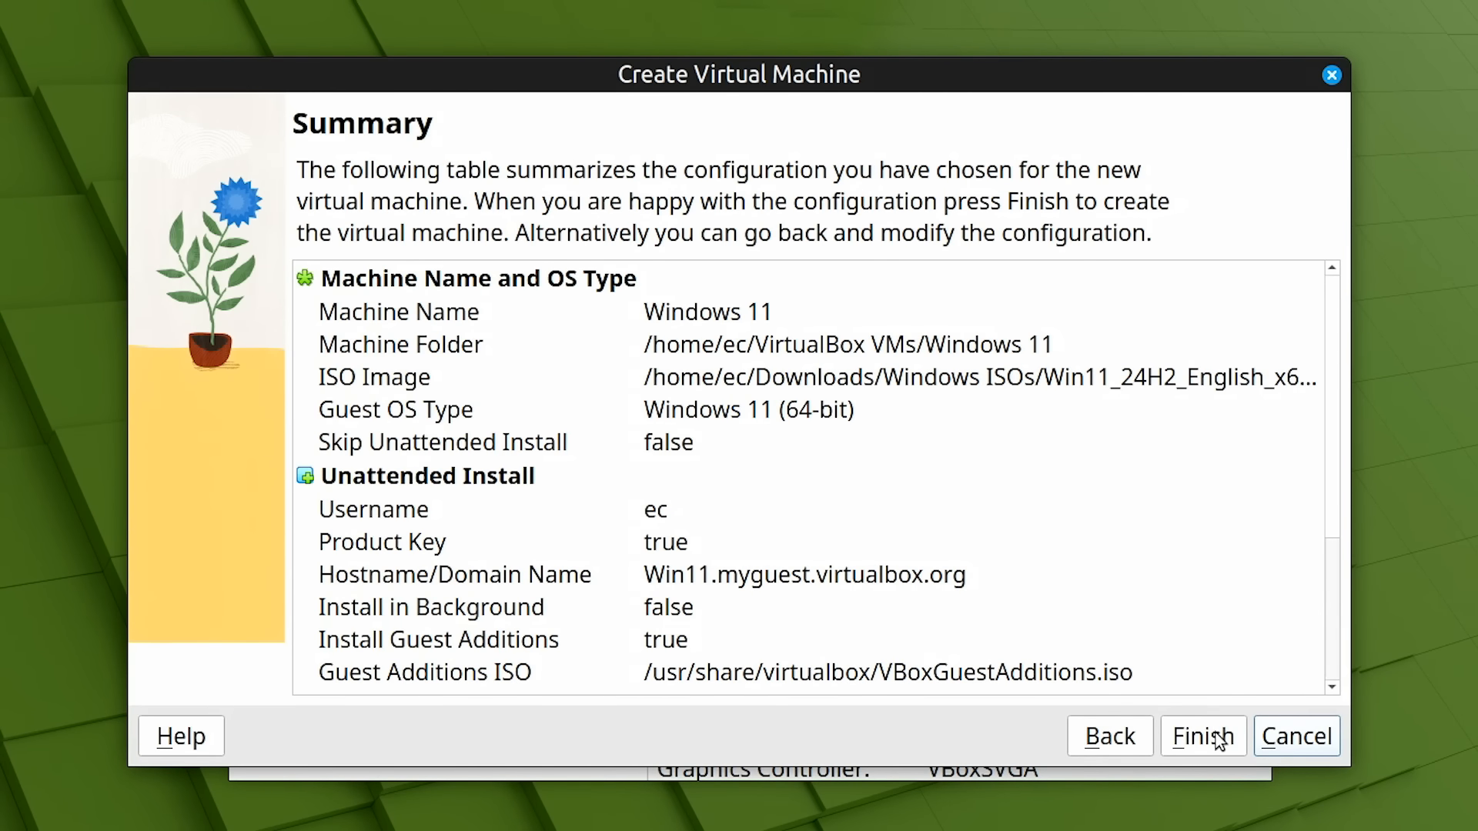
left_click(1214, 737)
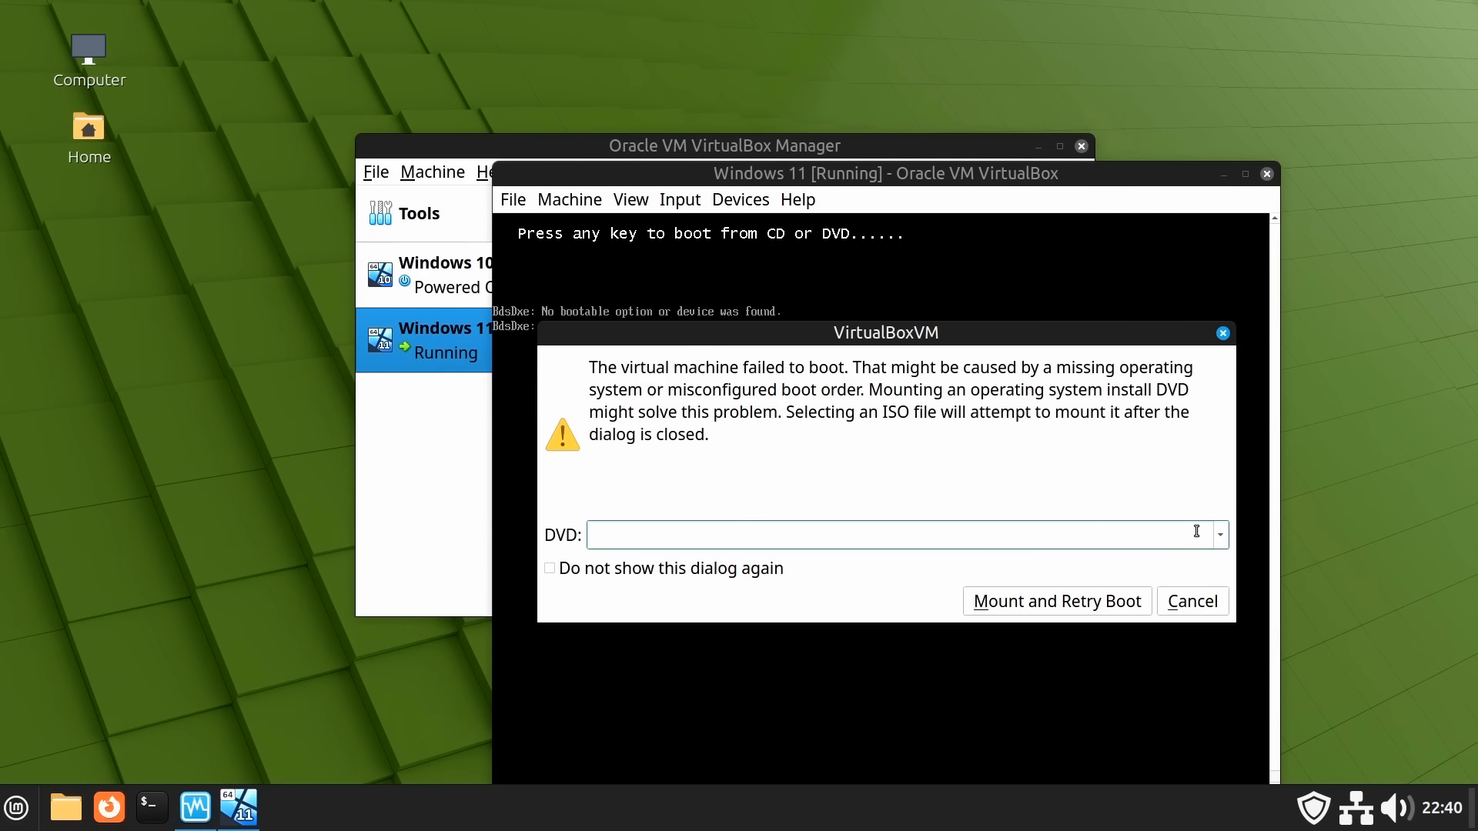
Mount Win11_24H2_English_x64.iso from the failed-boot dialog and retry booting the VM
left_click(1219, 537)
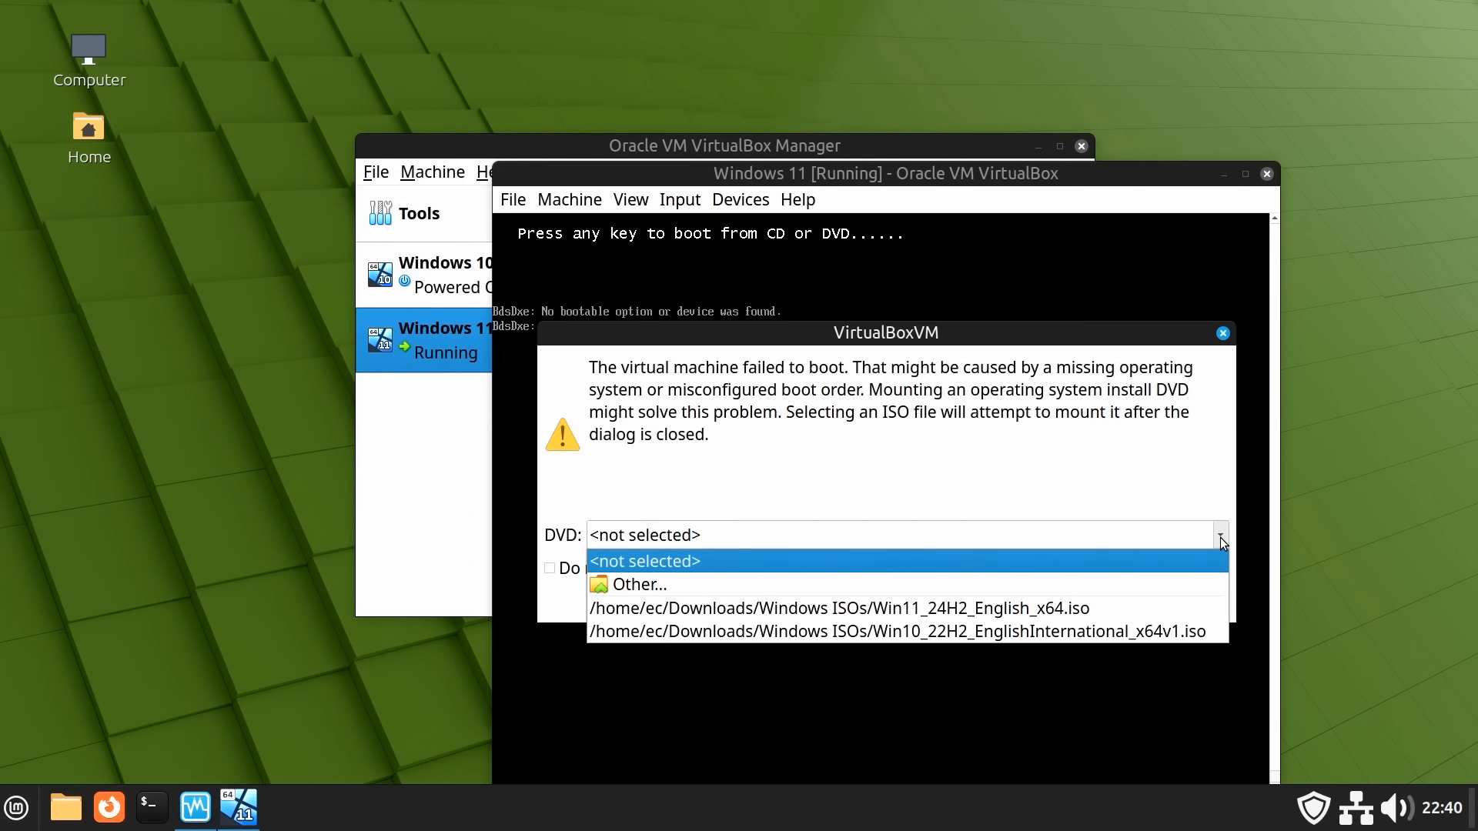
left_click(1101, 609)
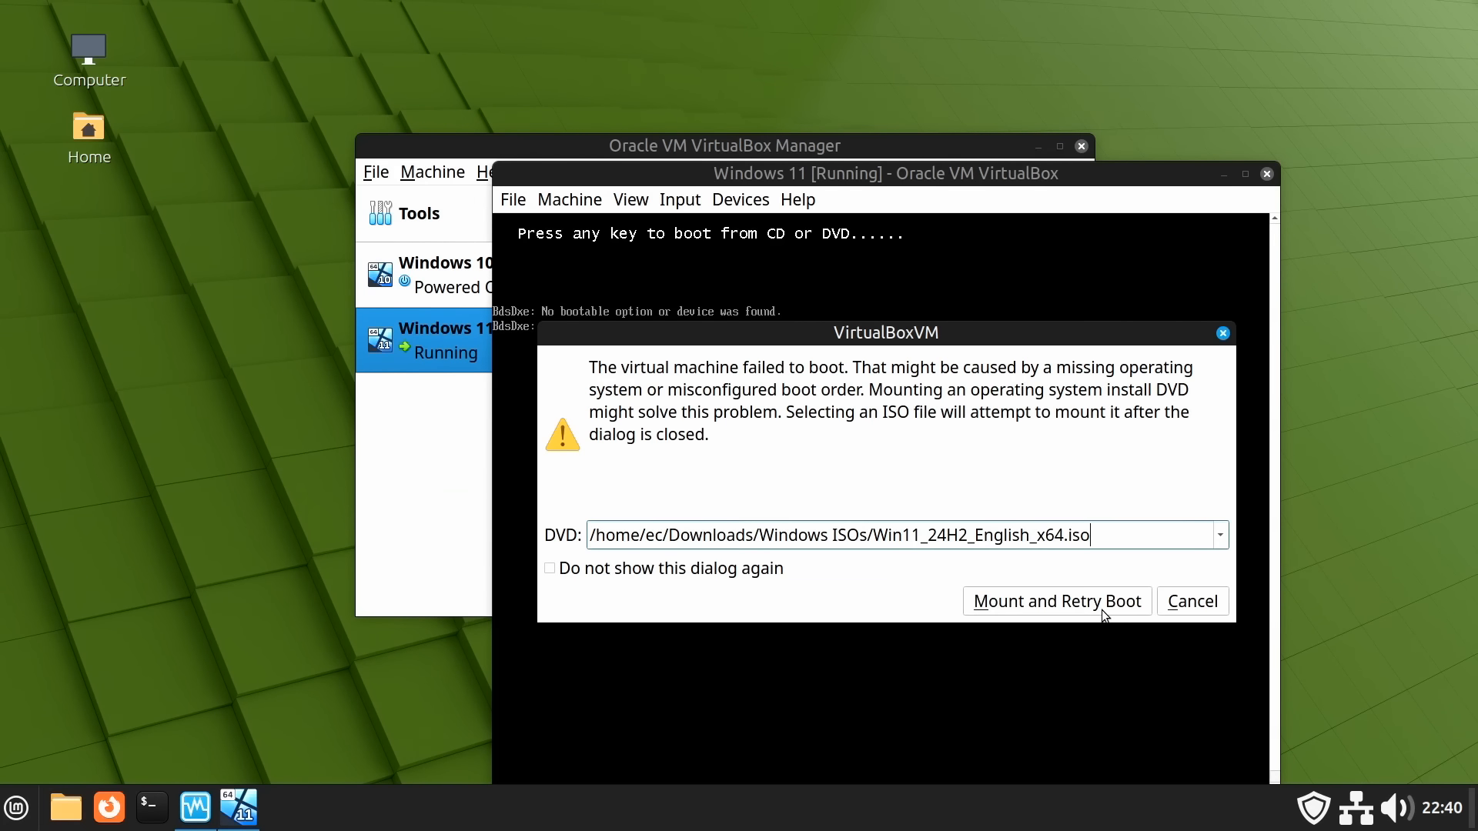
left_click(1099, 604)
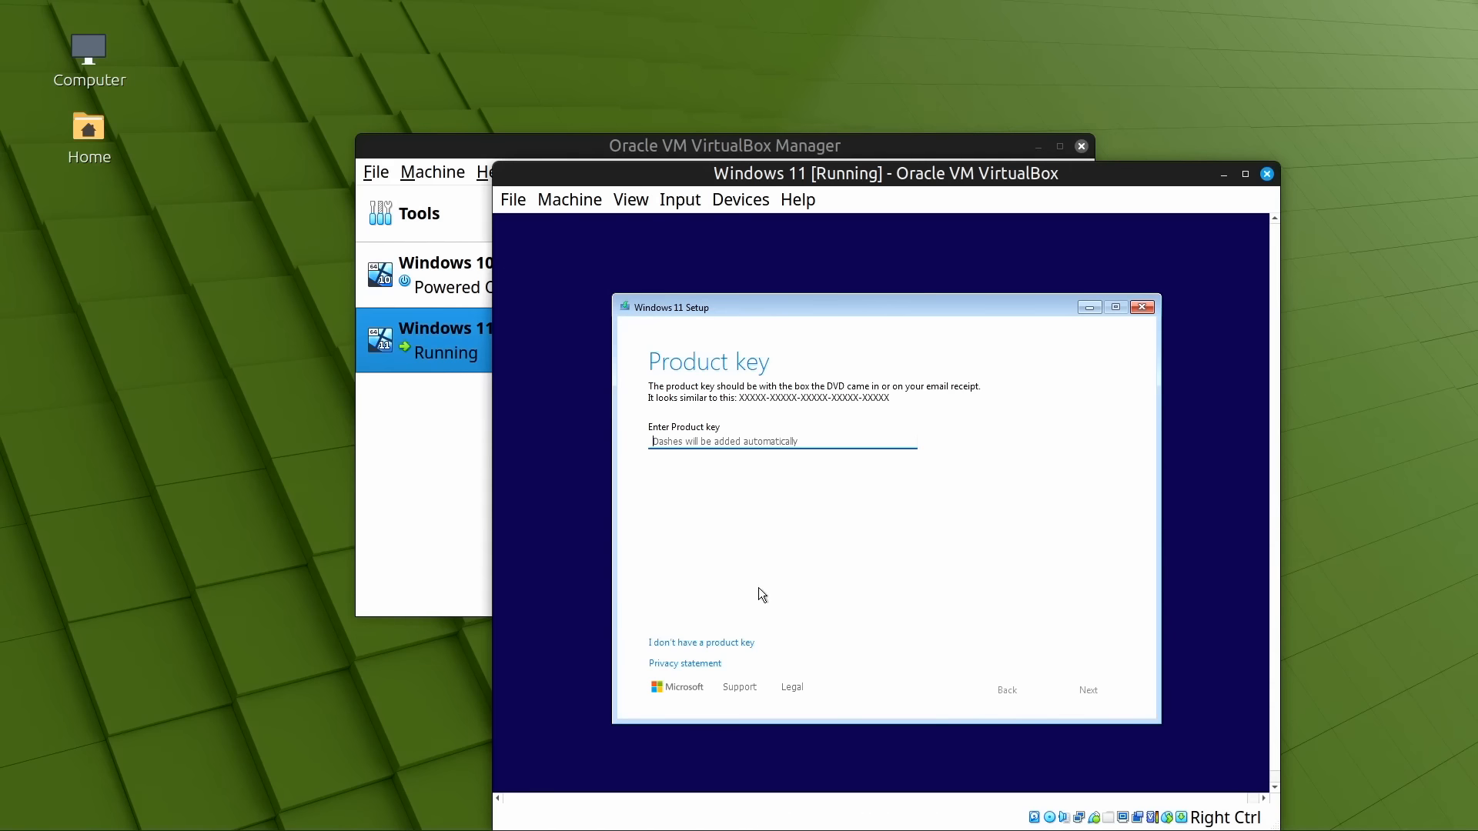
Continue Windows 11 Setup without a product key and let it install to the desktop
left_click(736, 643)
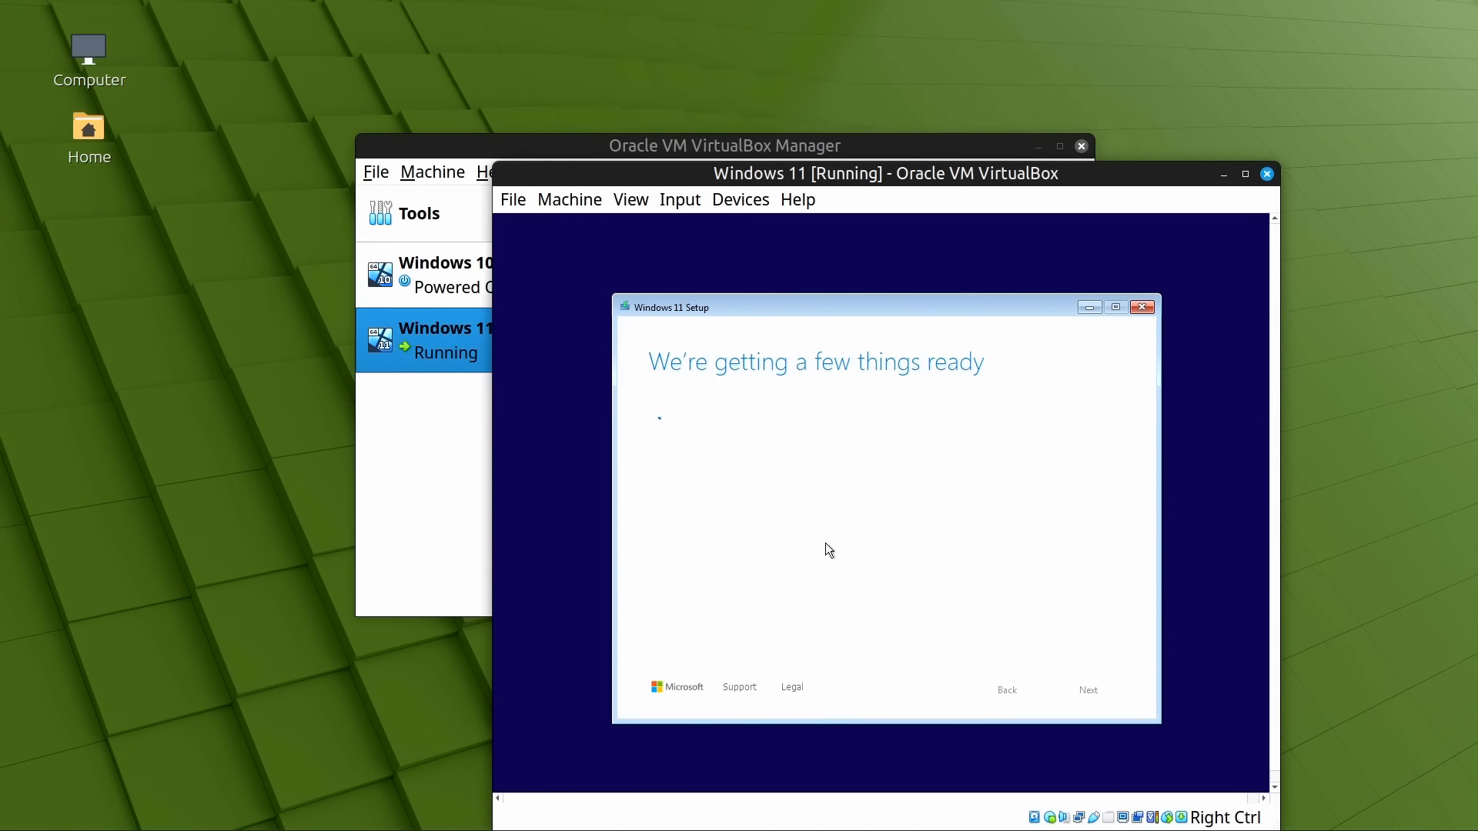
left_click_drag(1107, 179, 926, 88)
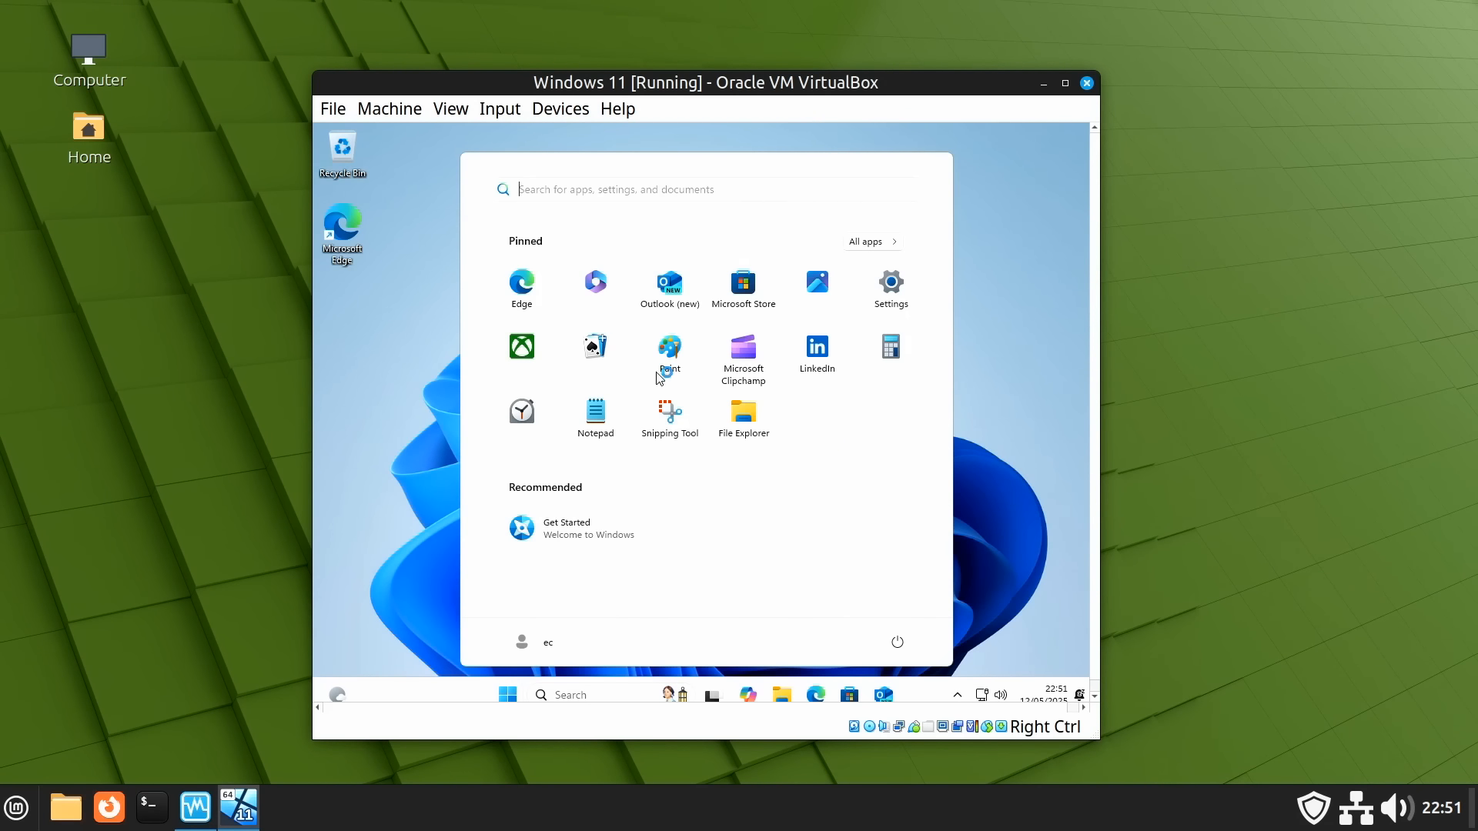
left_click(451, 109)
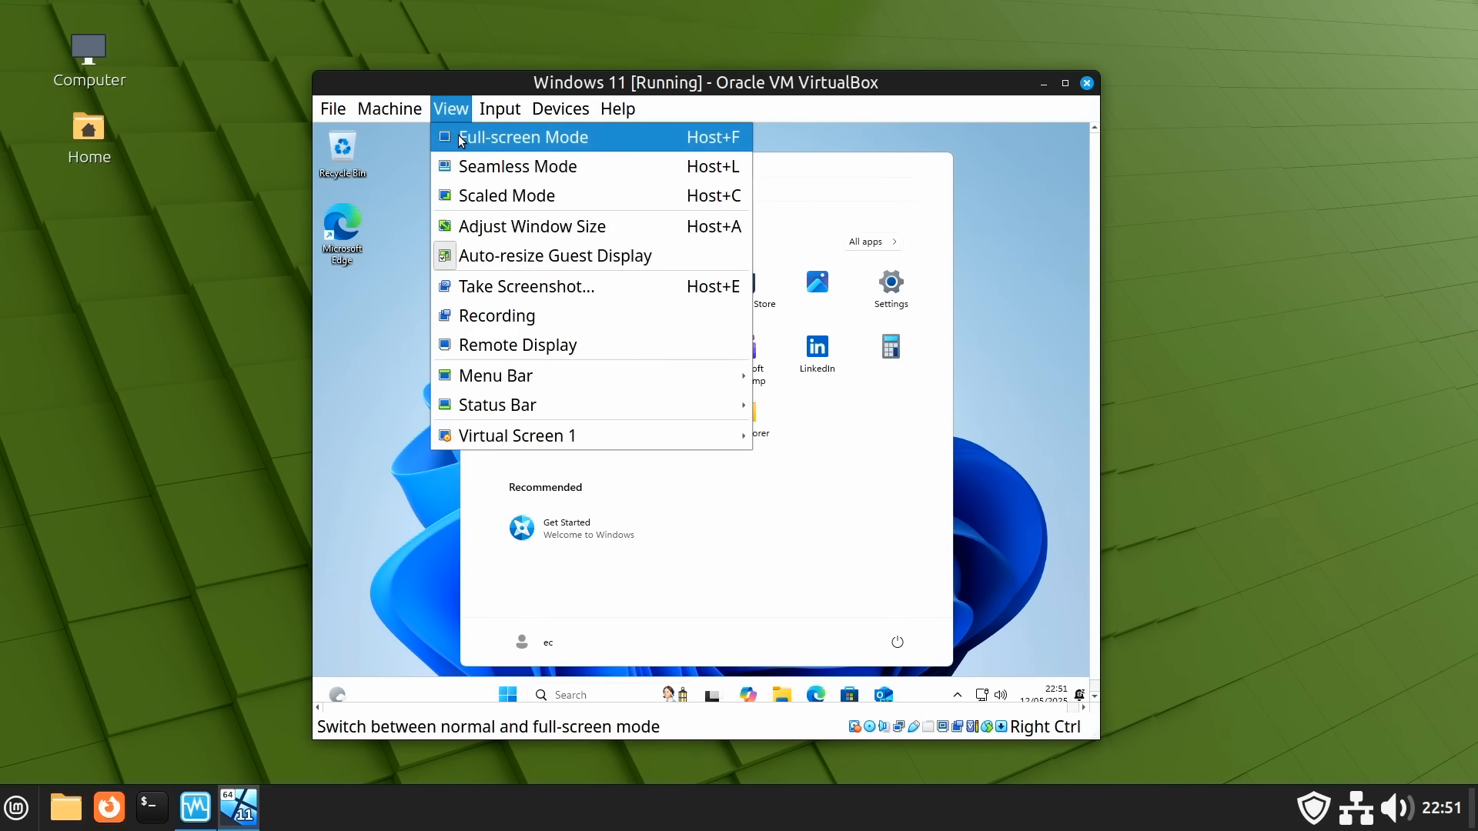
Switch the Windows 11 VM to full-screen mode and close its Start menu
left_click(459, 136)
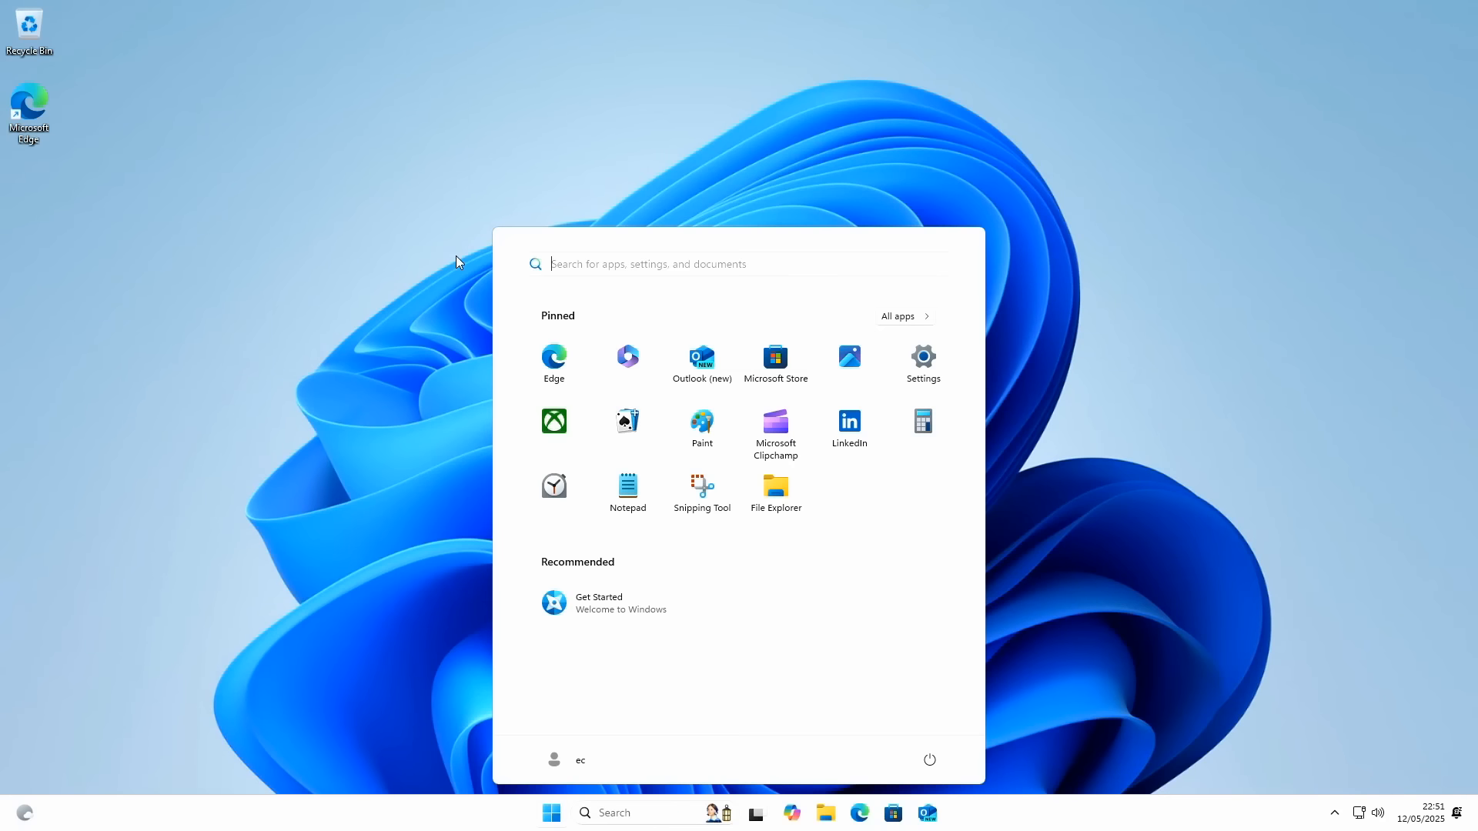
left_click(437, 336)
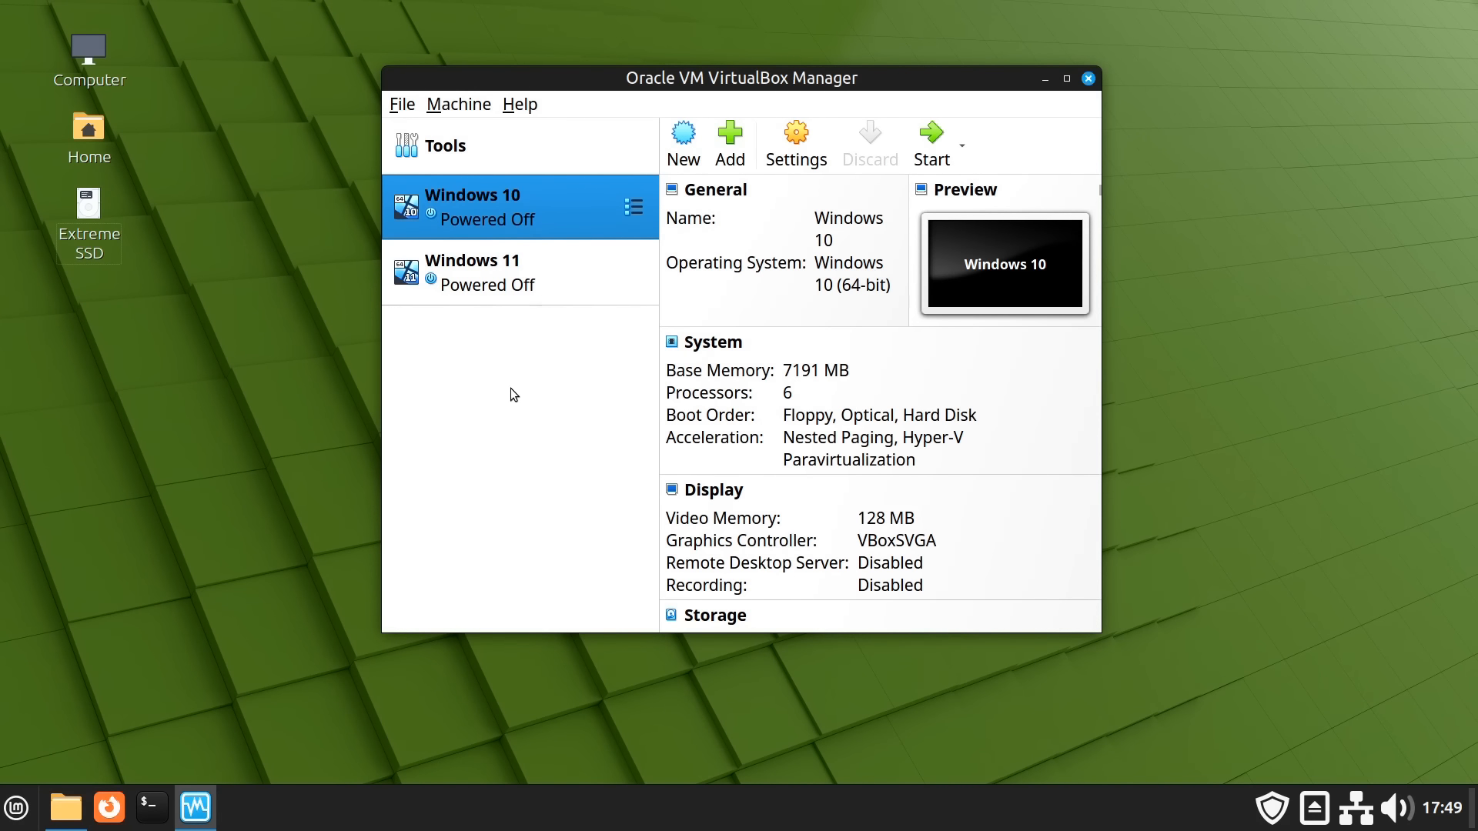
Create a desktop shortcut for the Windows 10 VM and close the VirtualBox Manager
right_click(554, 199)
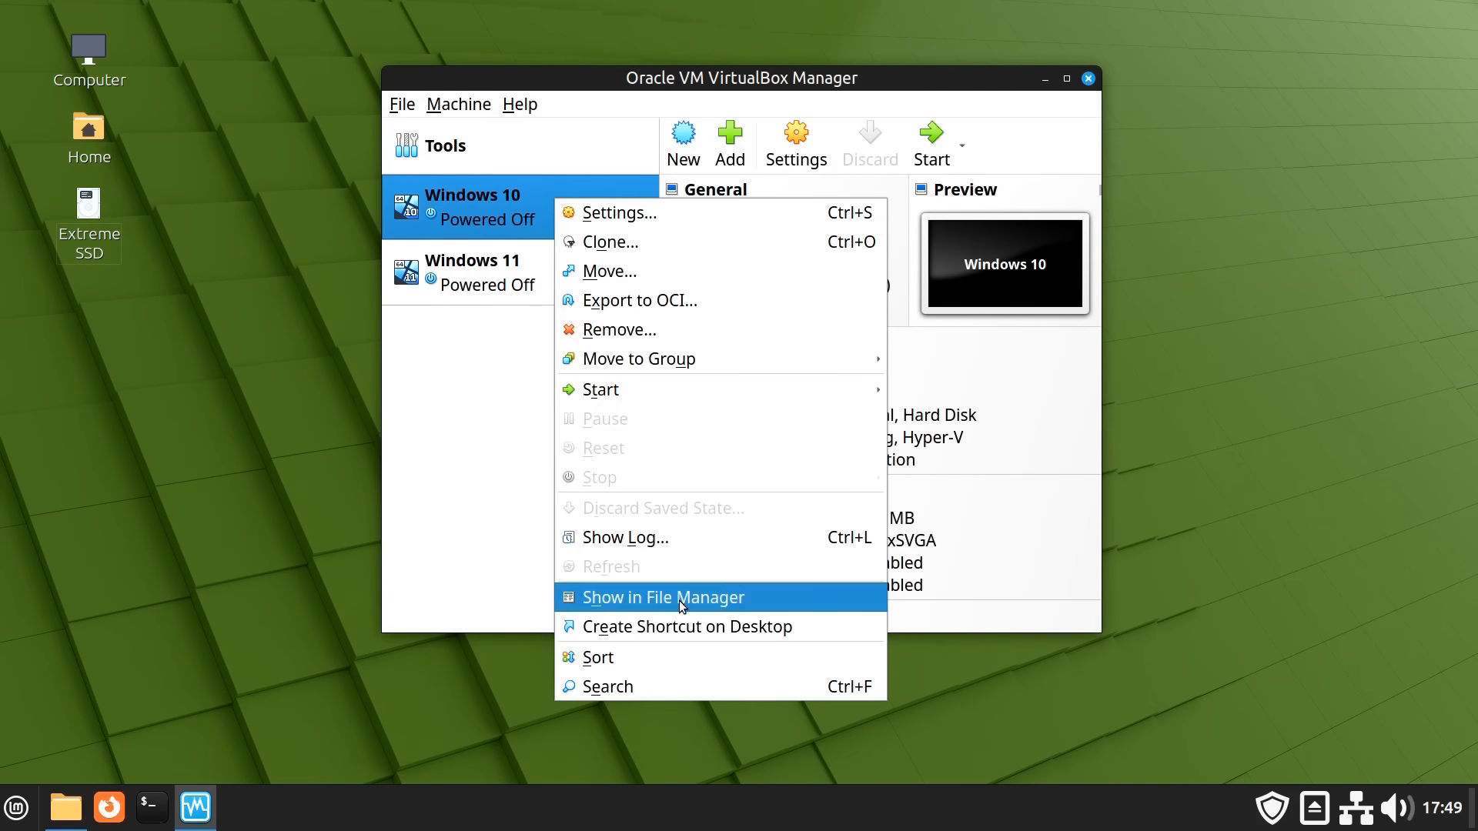
left_click(681, 627)
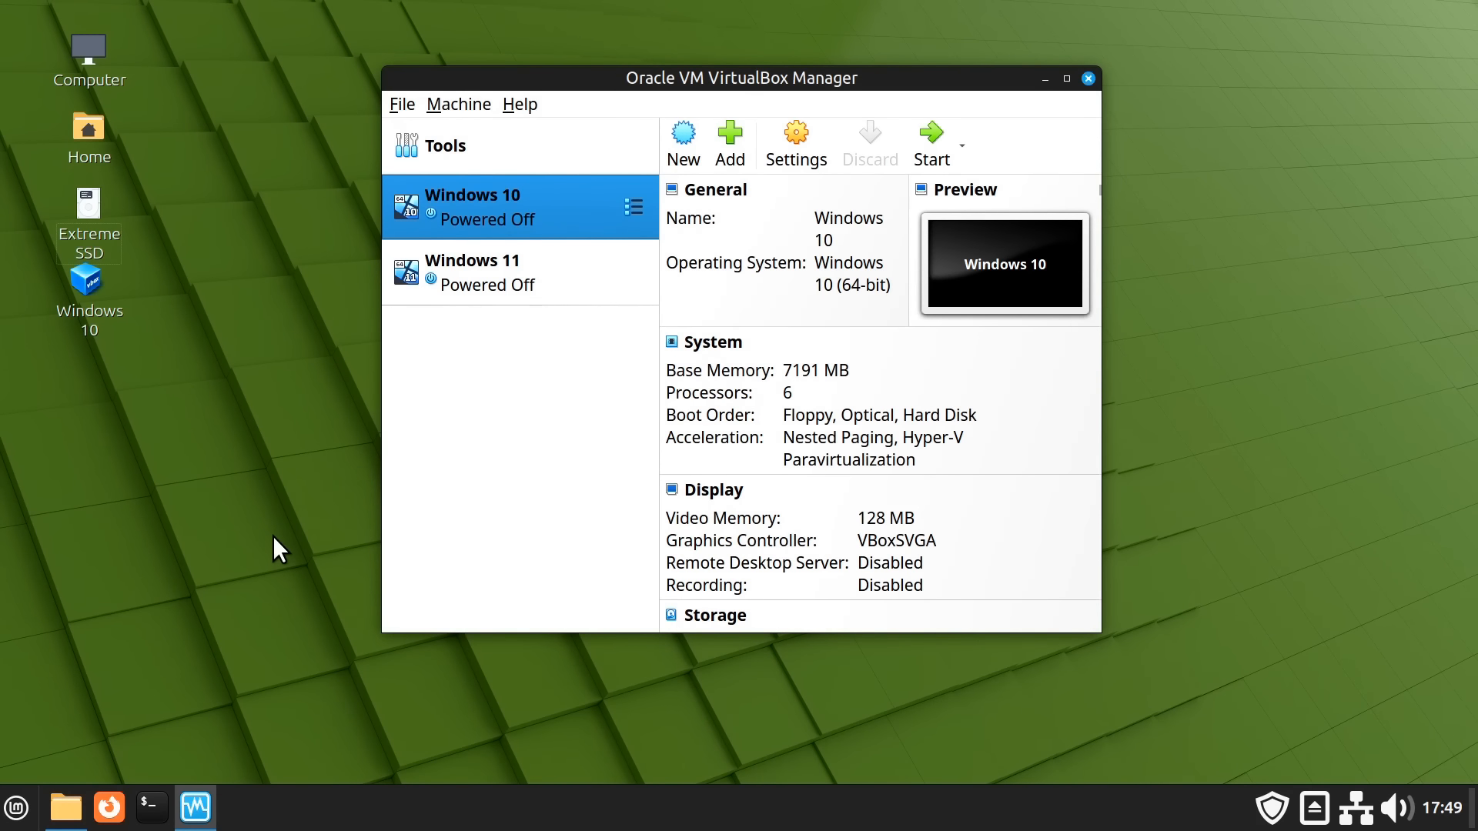
left_click(1088, 79)
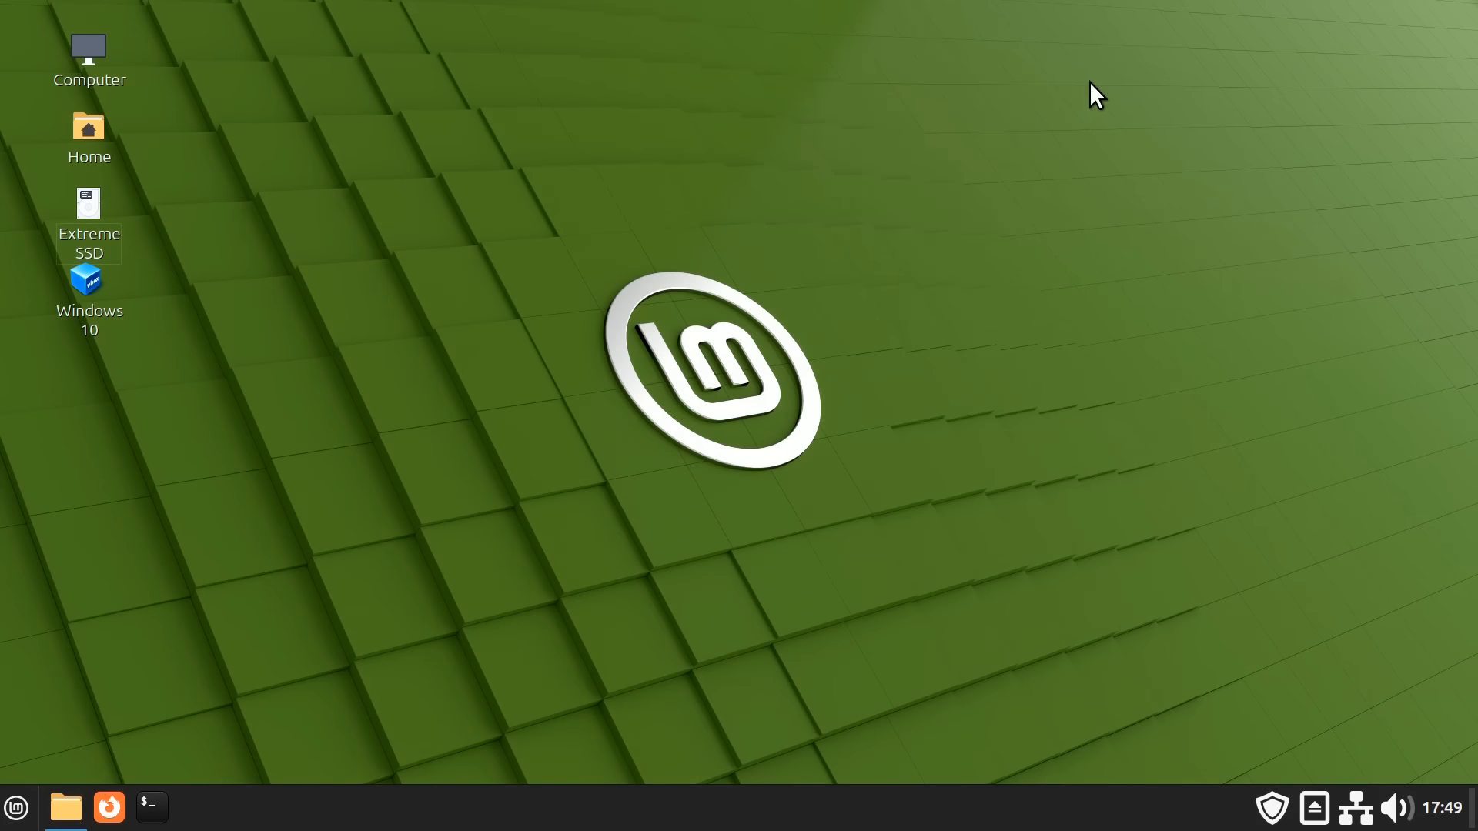
Launch Windows 10 from its desktop shortcut and sign in with the account password
double_click(96, 292)
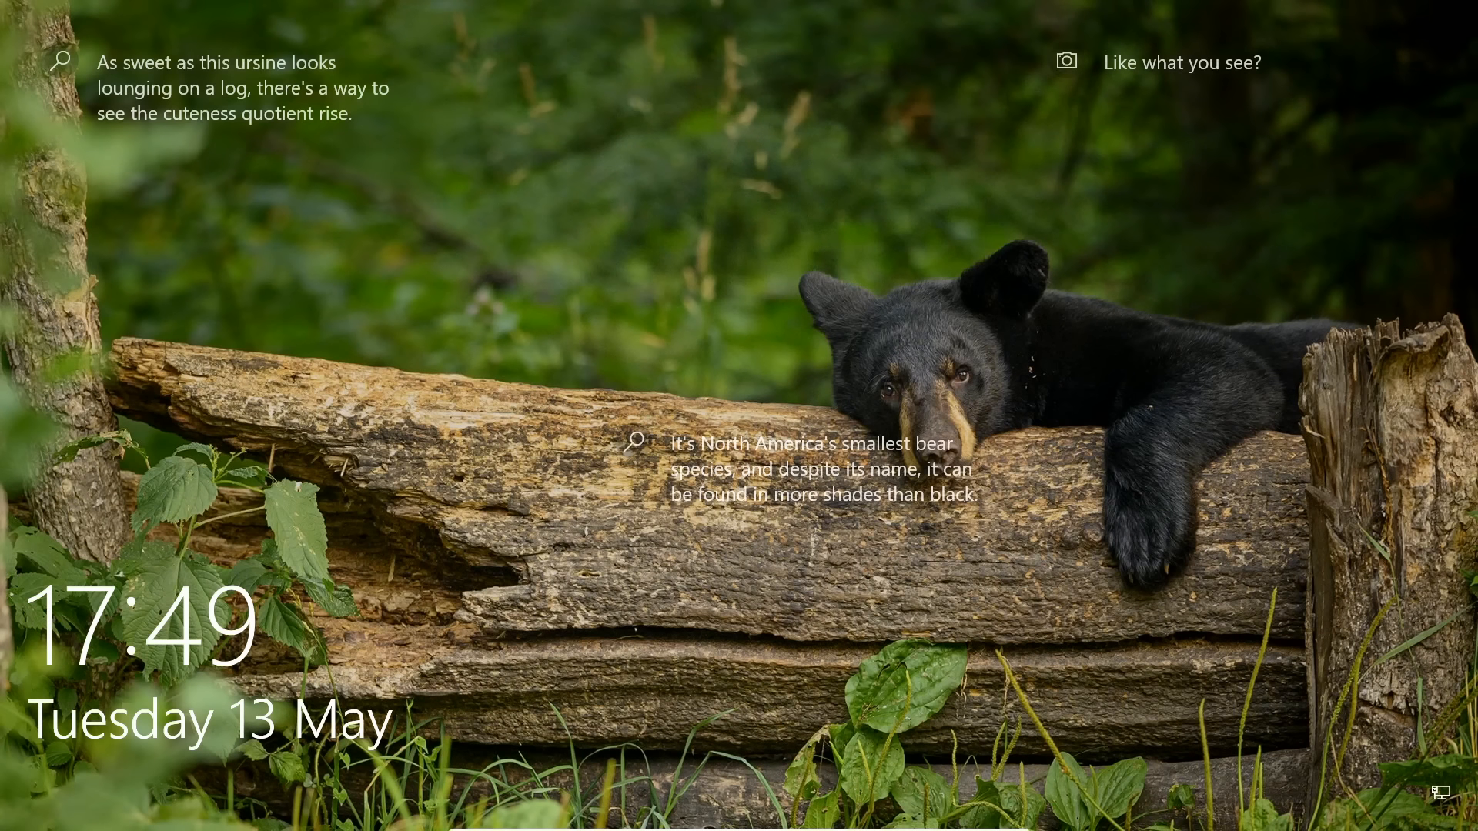
key("space")
type("•••••••••••")
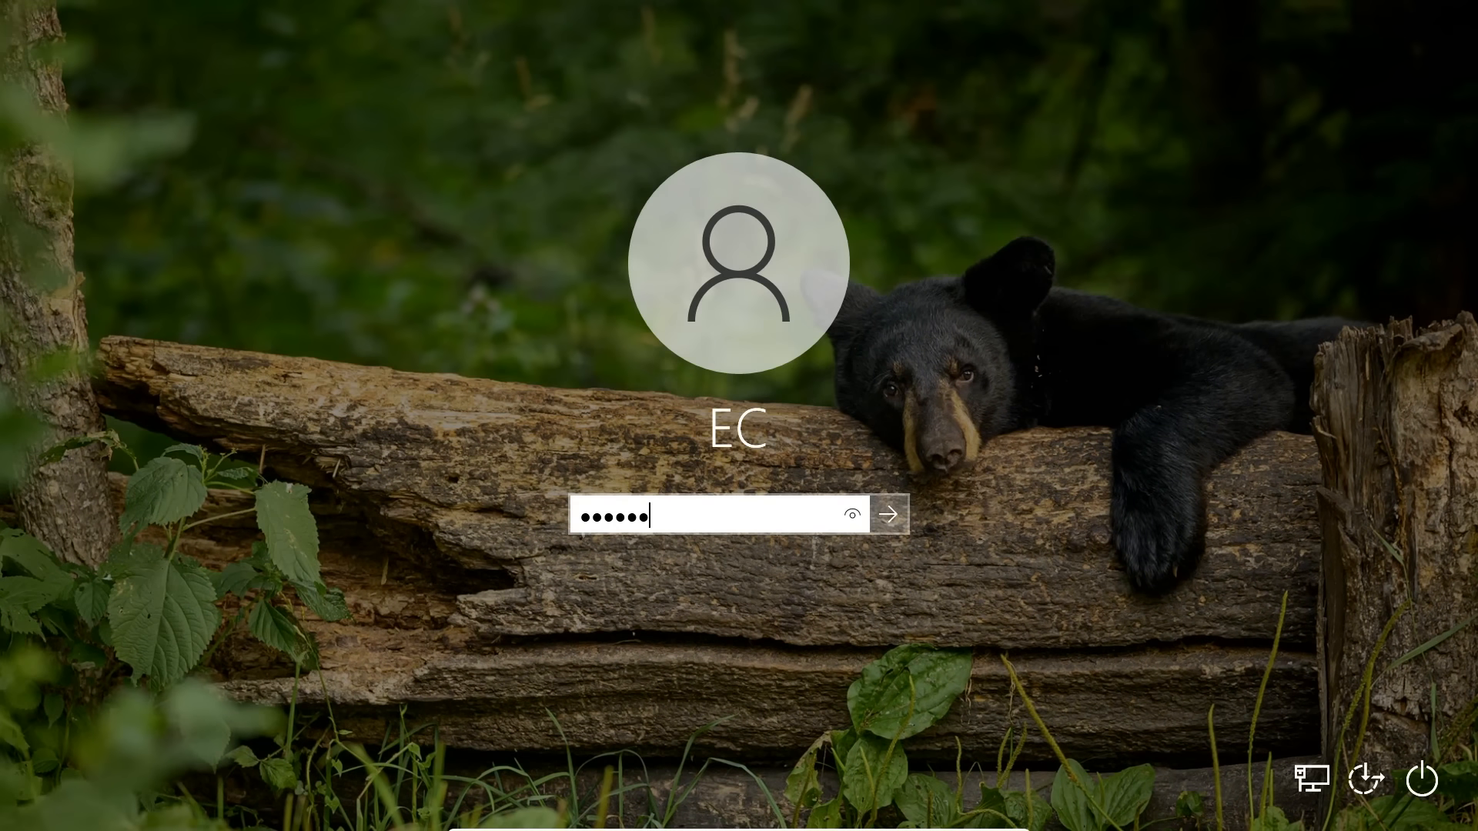
key("Return")
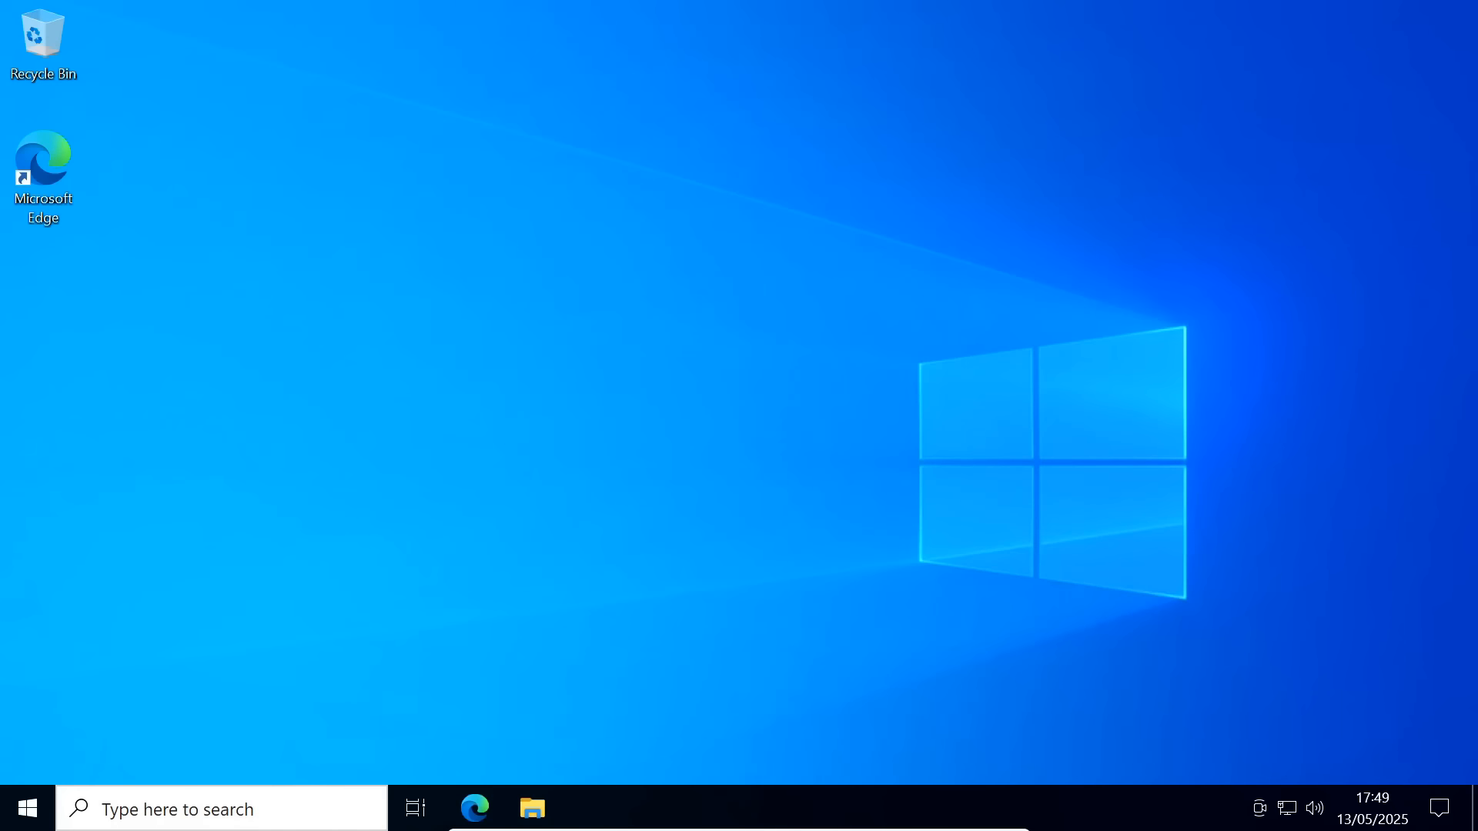
left_click(29, 809)
Activate Windows 10 Pro with a pasted product key on the Activation page, then close Settings
left_click(28, 704)
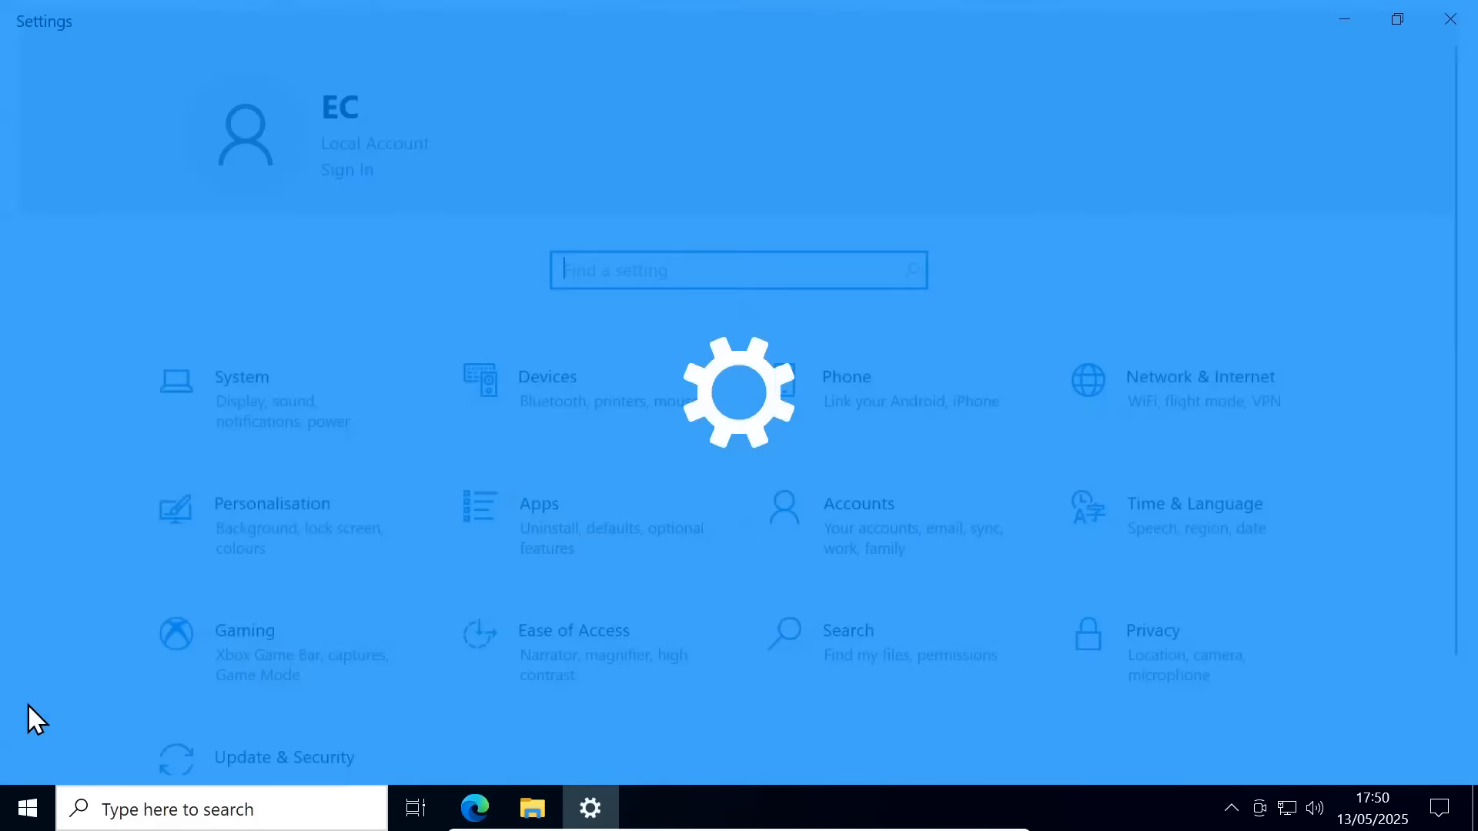
left_click_drag(1472, 291, 1471, 410)
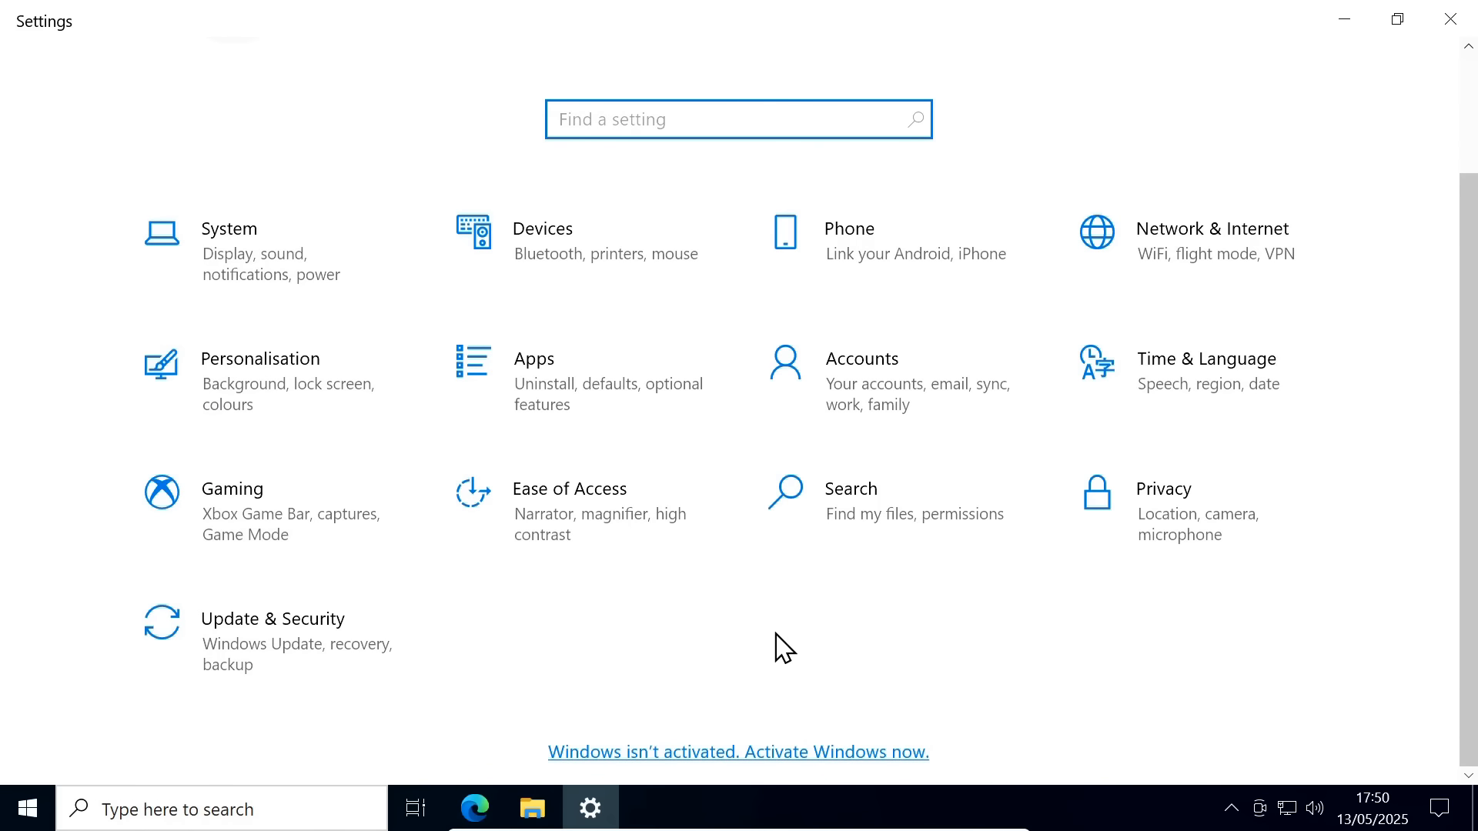
left_click(761, 752)
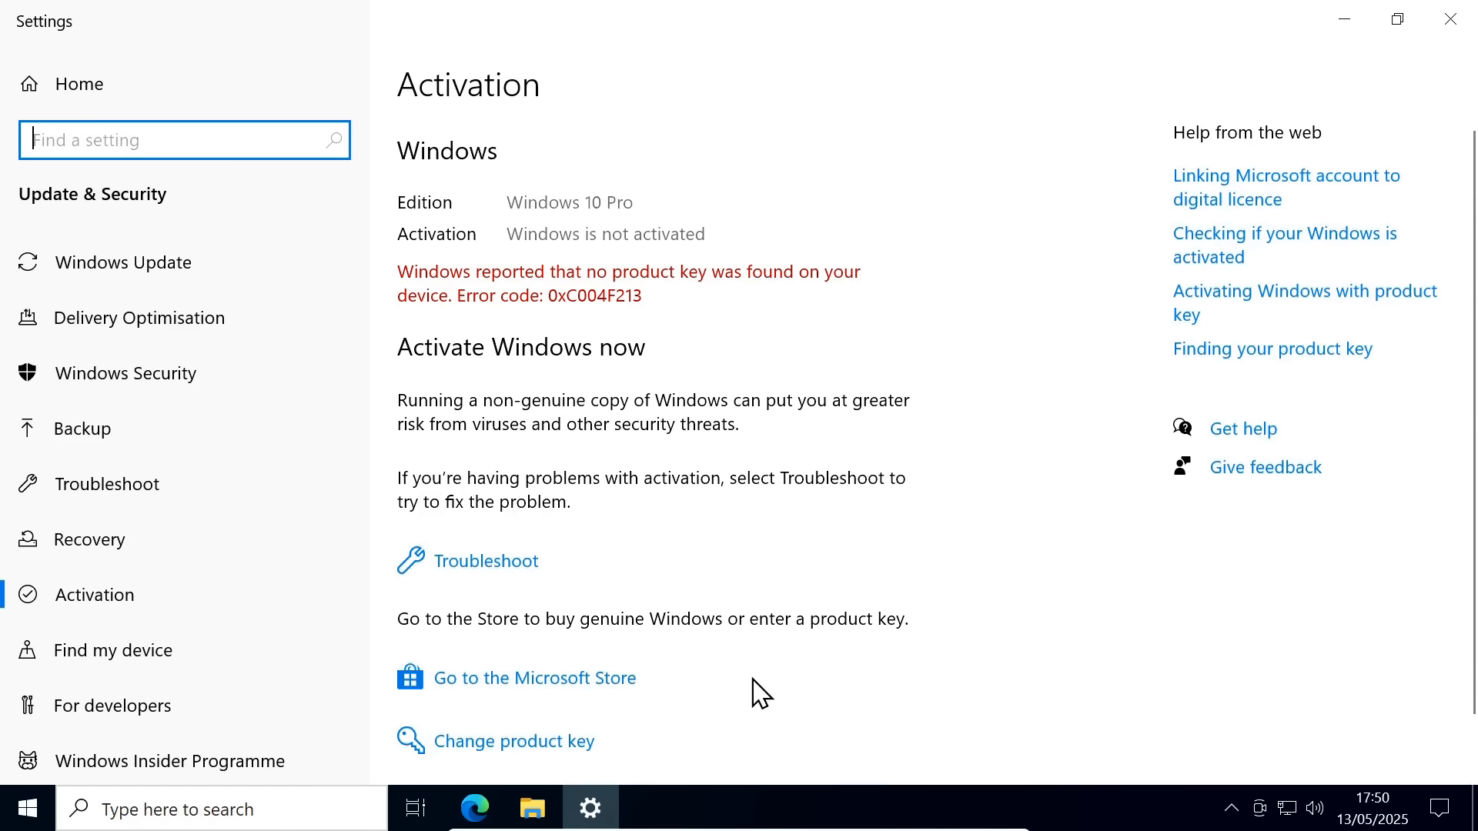
left_click(562, 741)
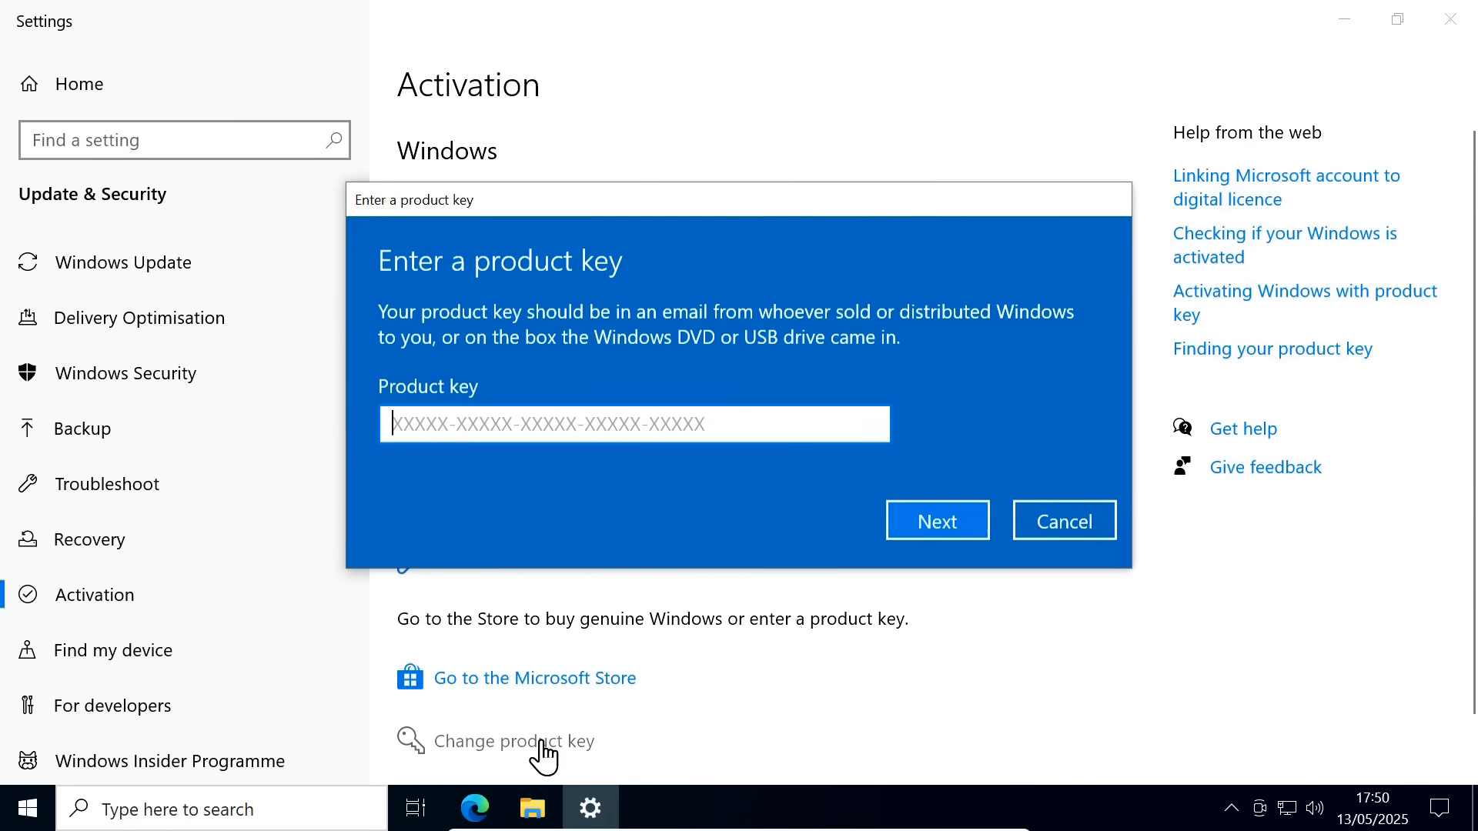
key("ctrl+v")
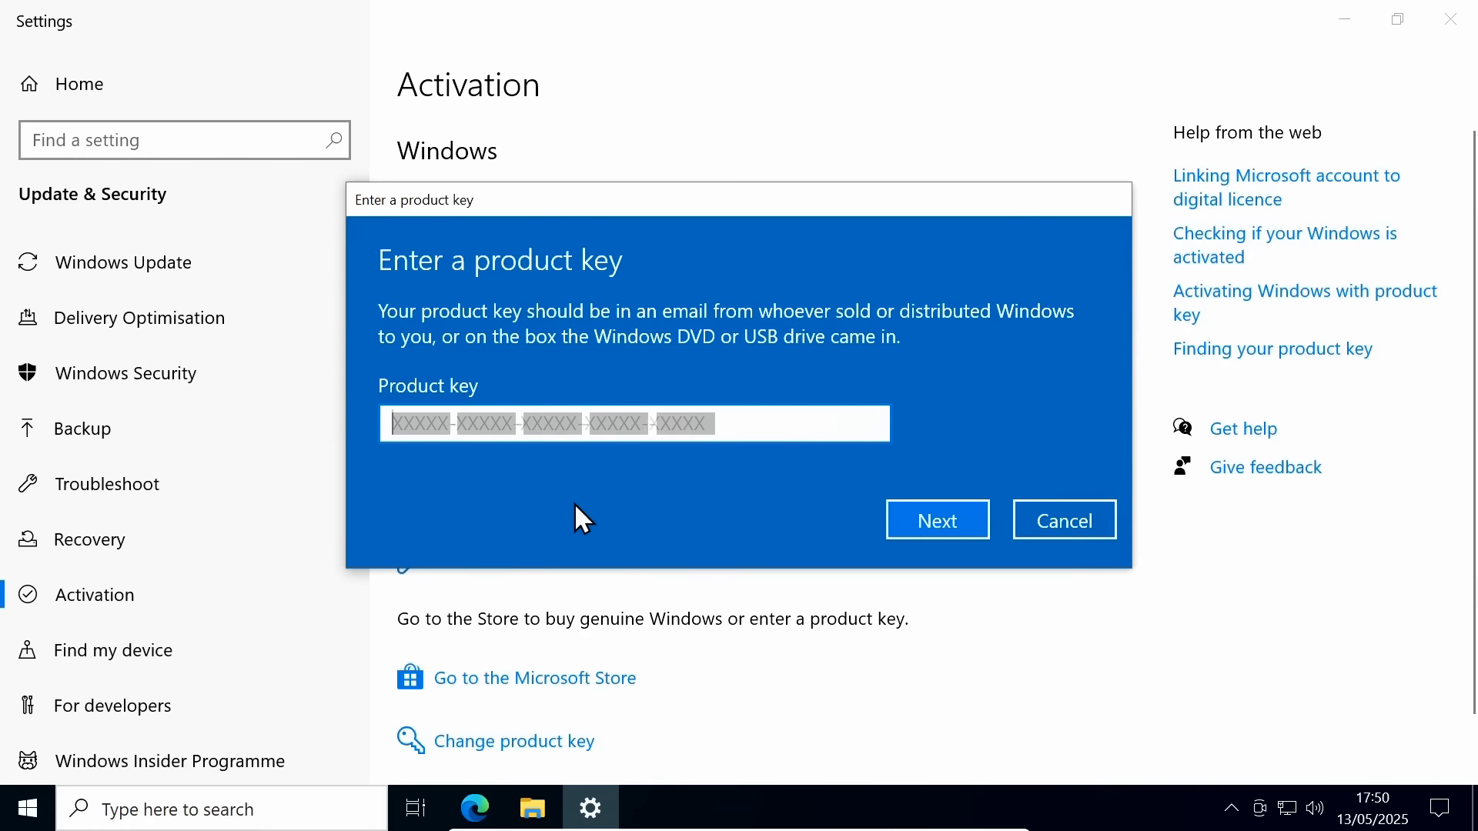
left_click(973, 523)
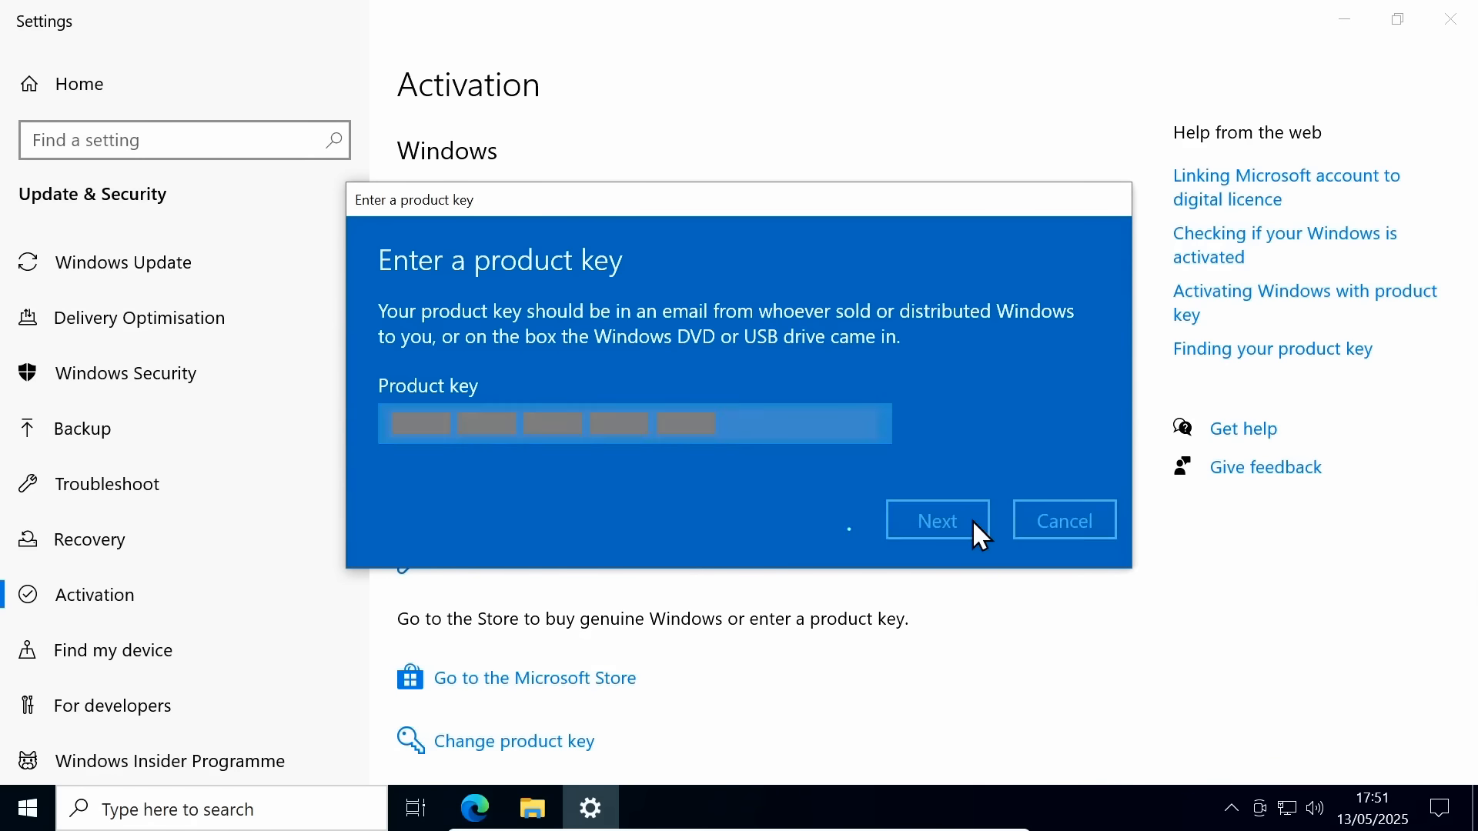
left_click(949, 482)
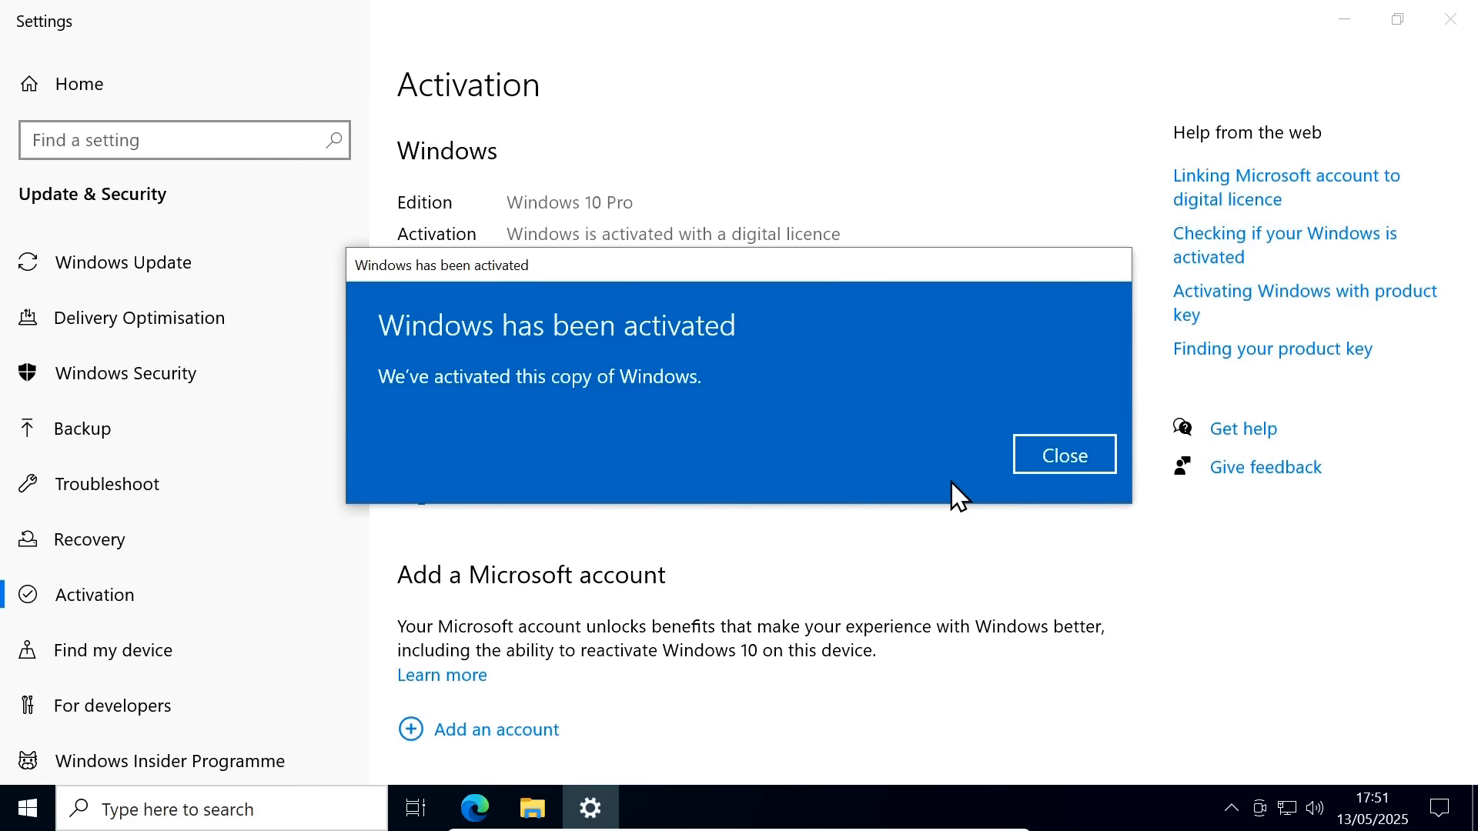
left_click(1041, 465)
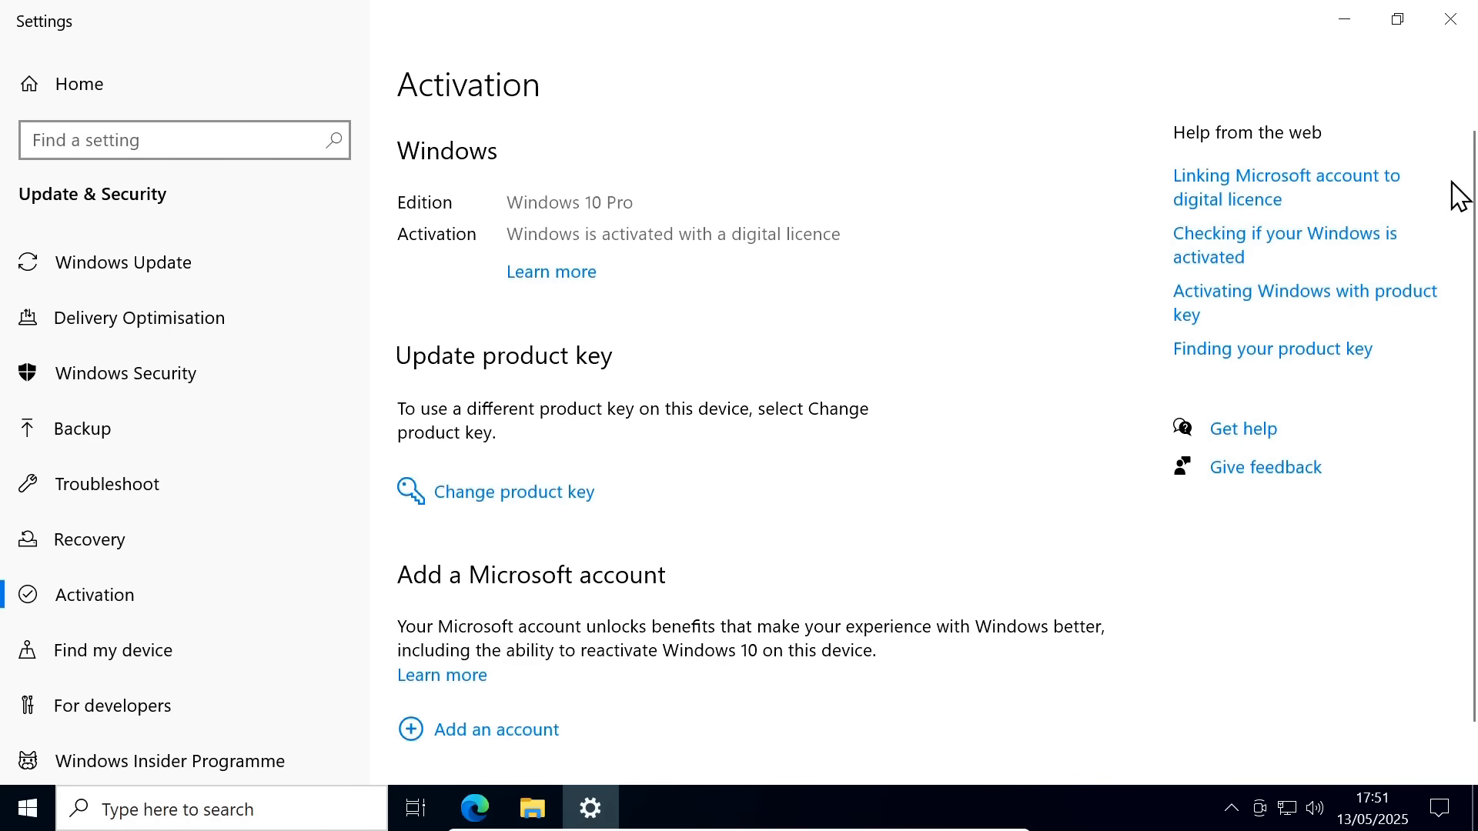
left_click(1462, 30)
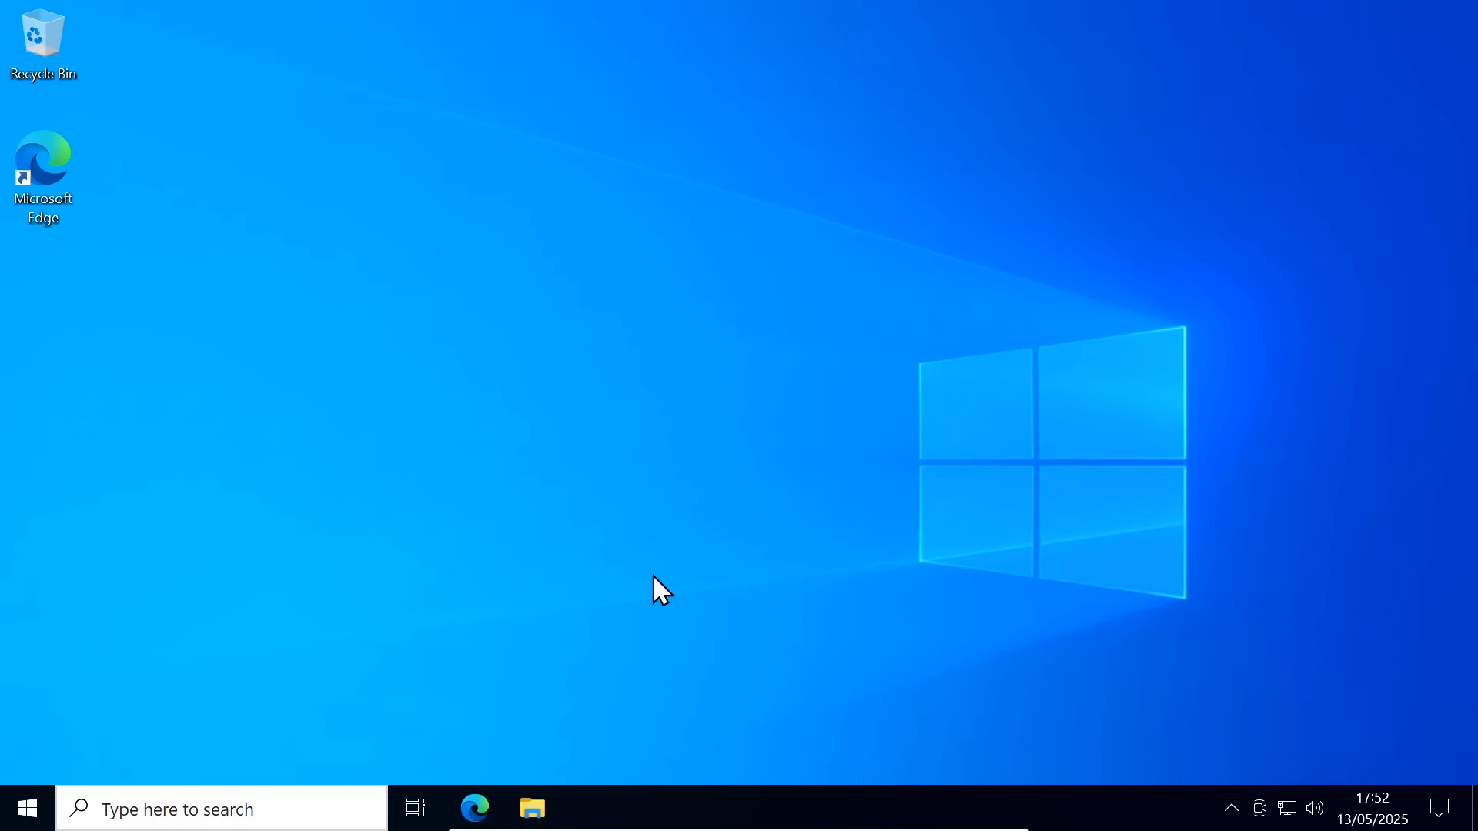
Shut down the Windows 10 guest and launch VirtualBox from the Mint menu
left_click(27, 805)
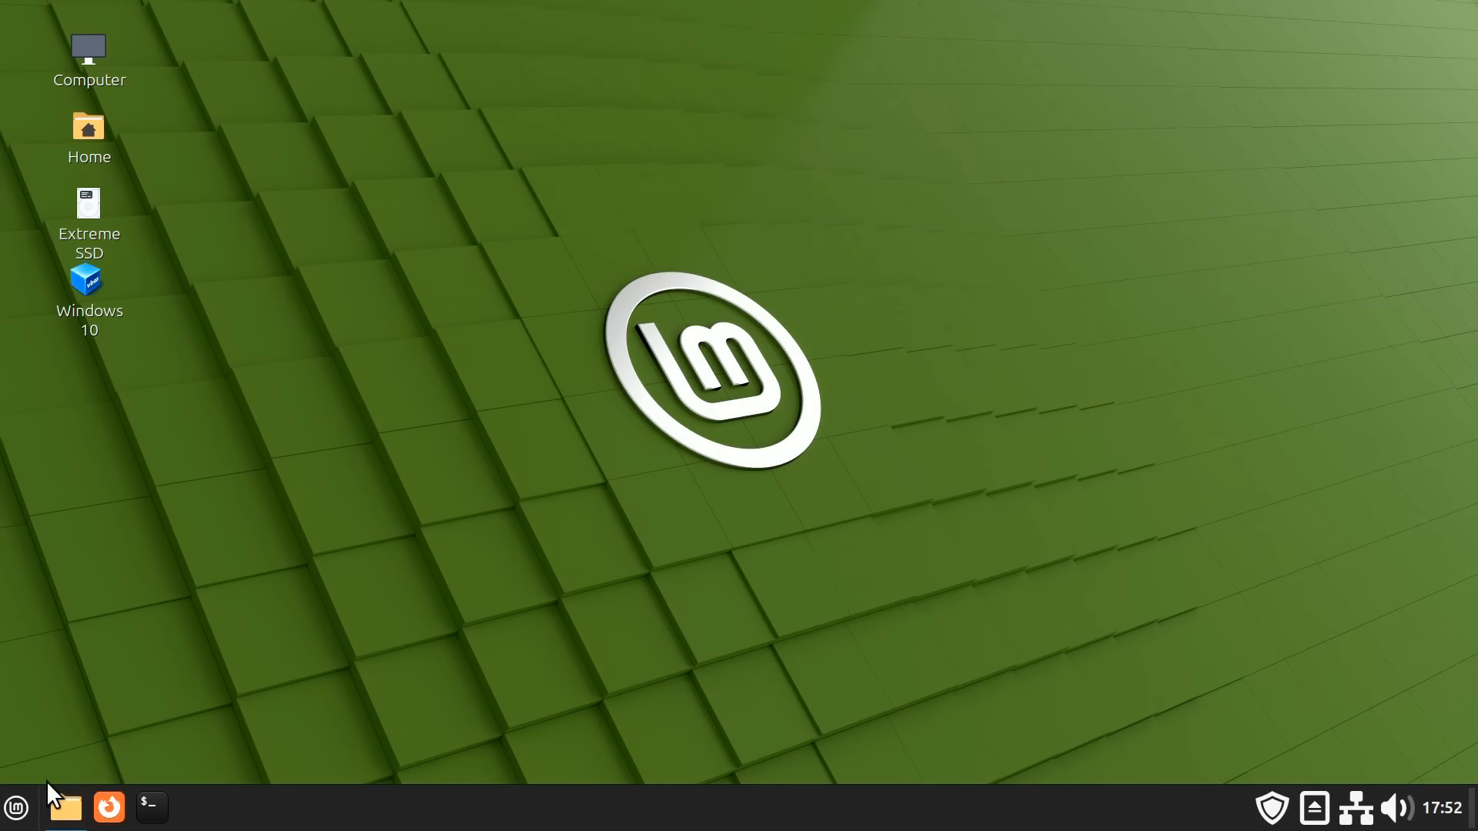
left_click(16, 807)
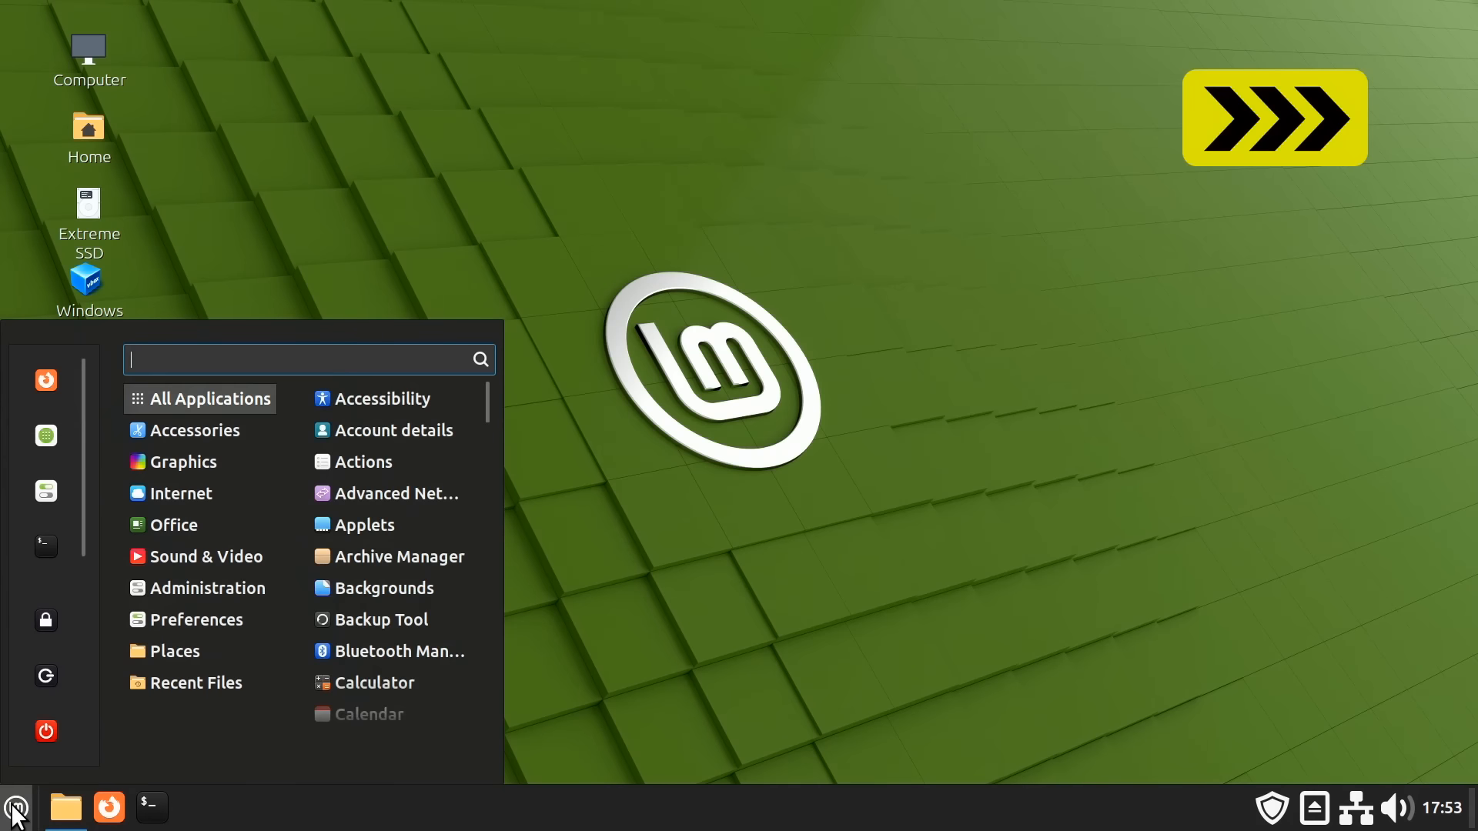
scroll(454, 601, "down", 3)
left_click(429, 716)
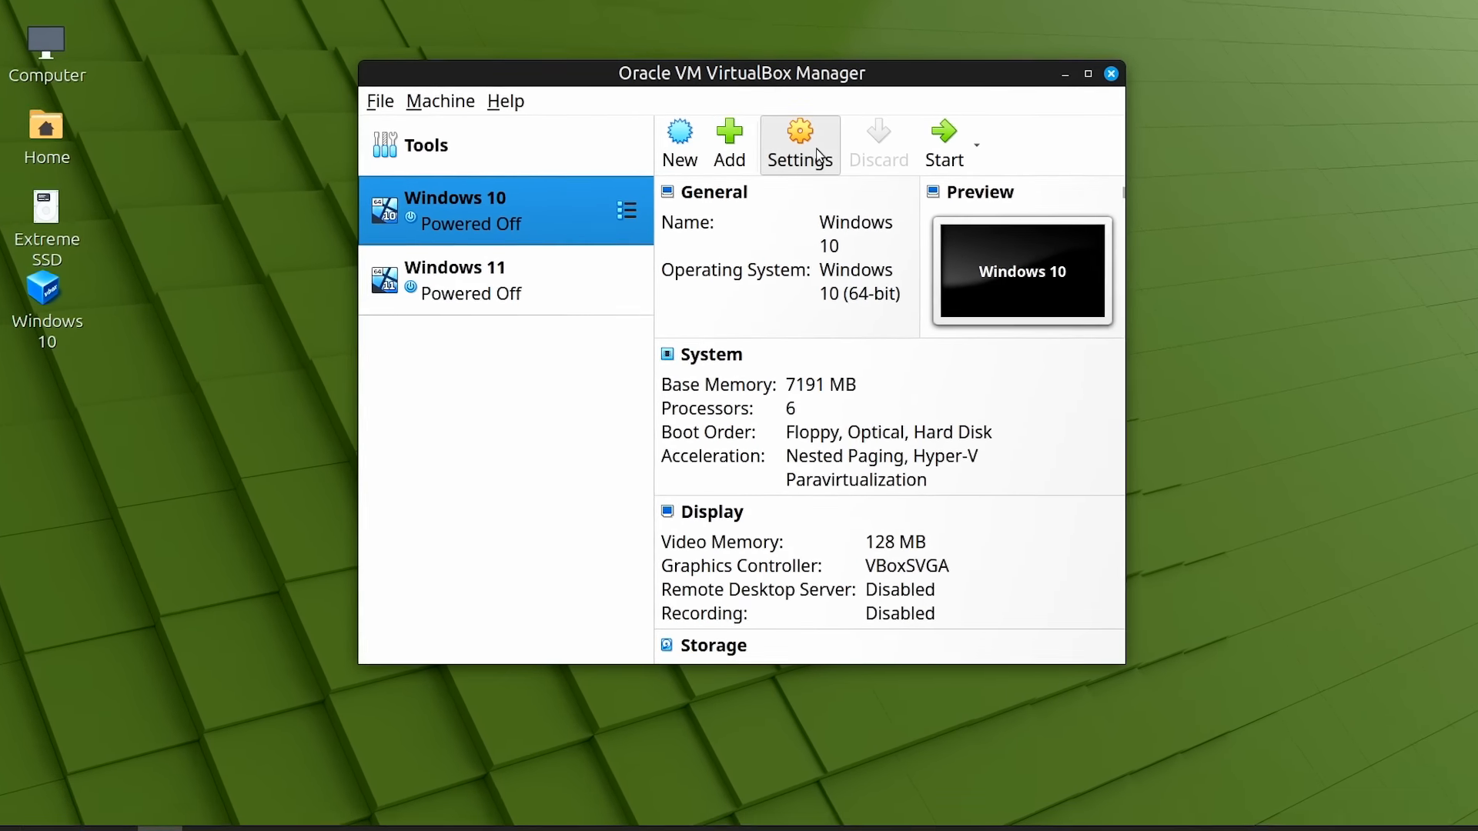
Disable Network Adapter 1 in the Windows 10 VM's settings and confirm with OK
left_click(819, 156)
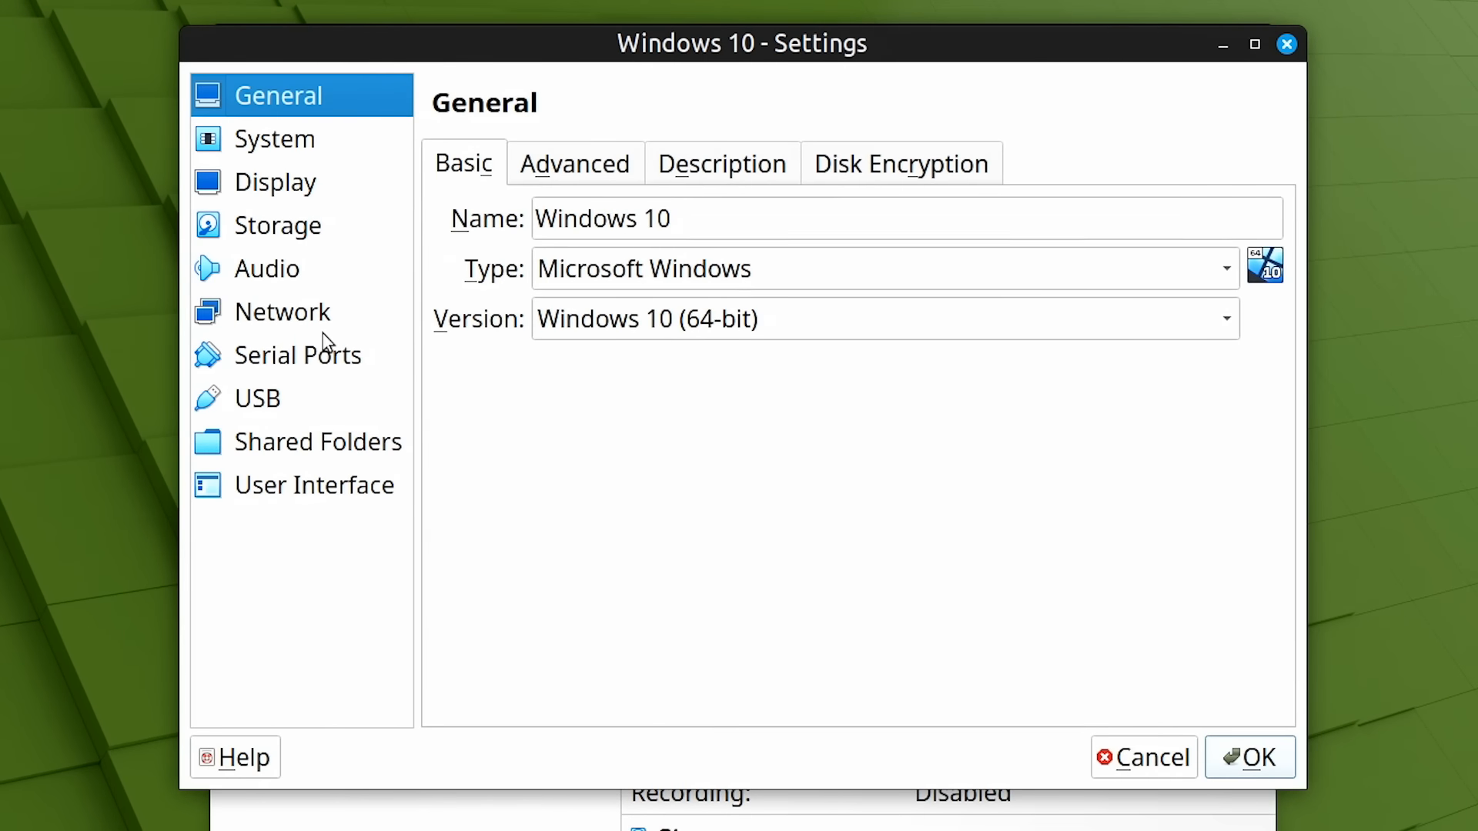
left_click(323, 329)
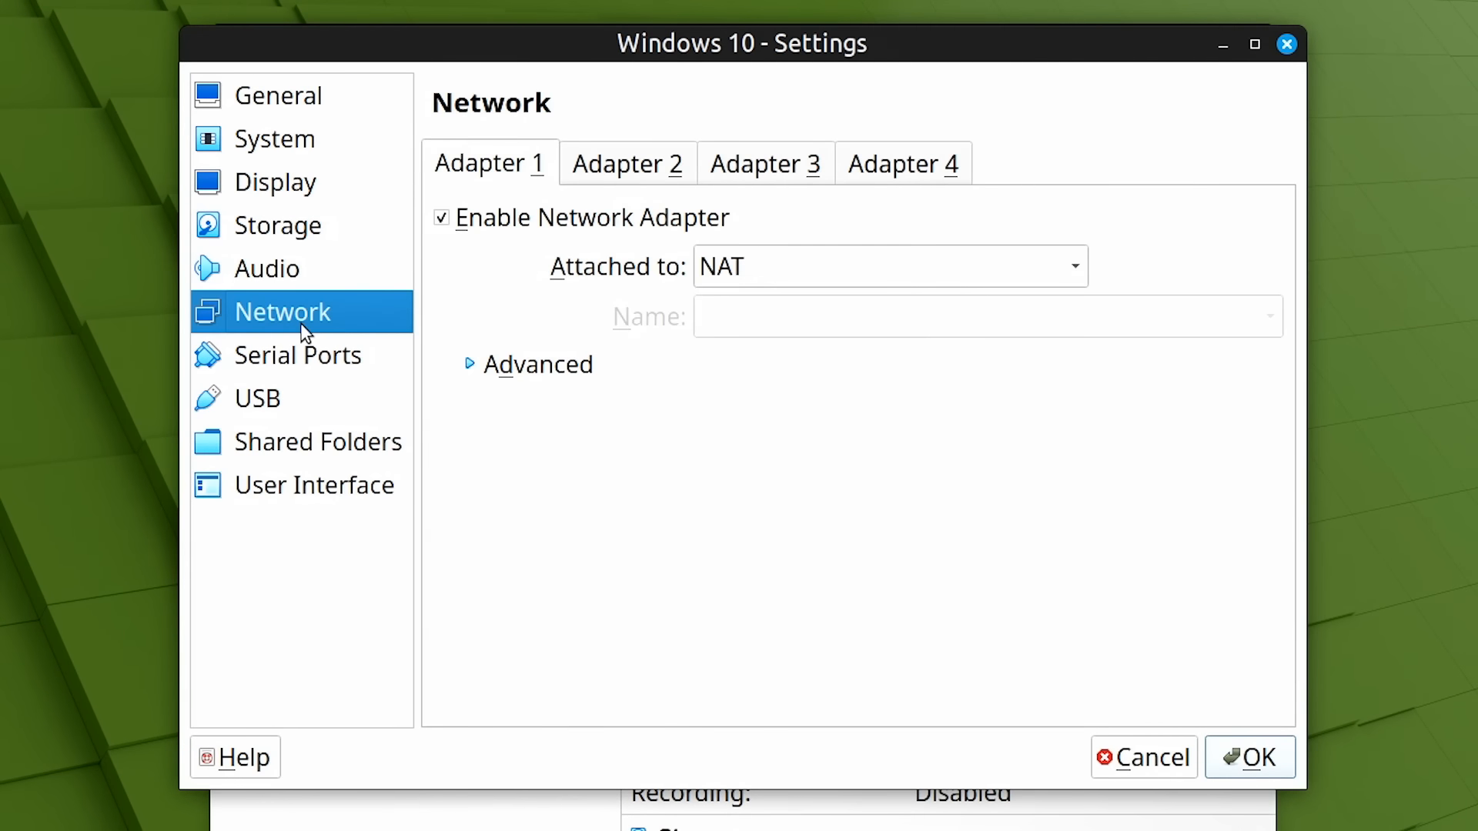
left_click(443, 220)
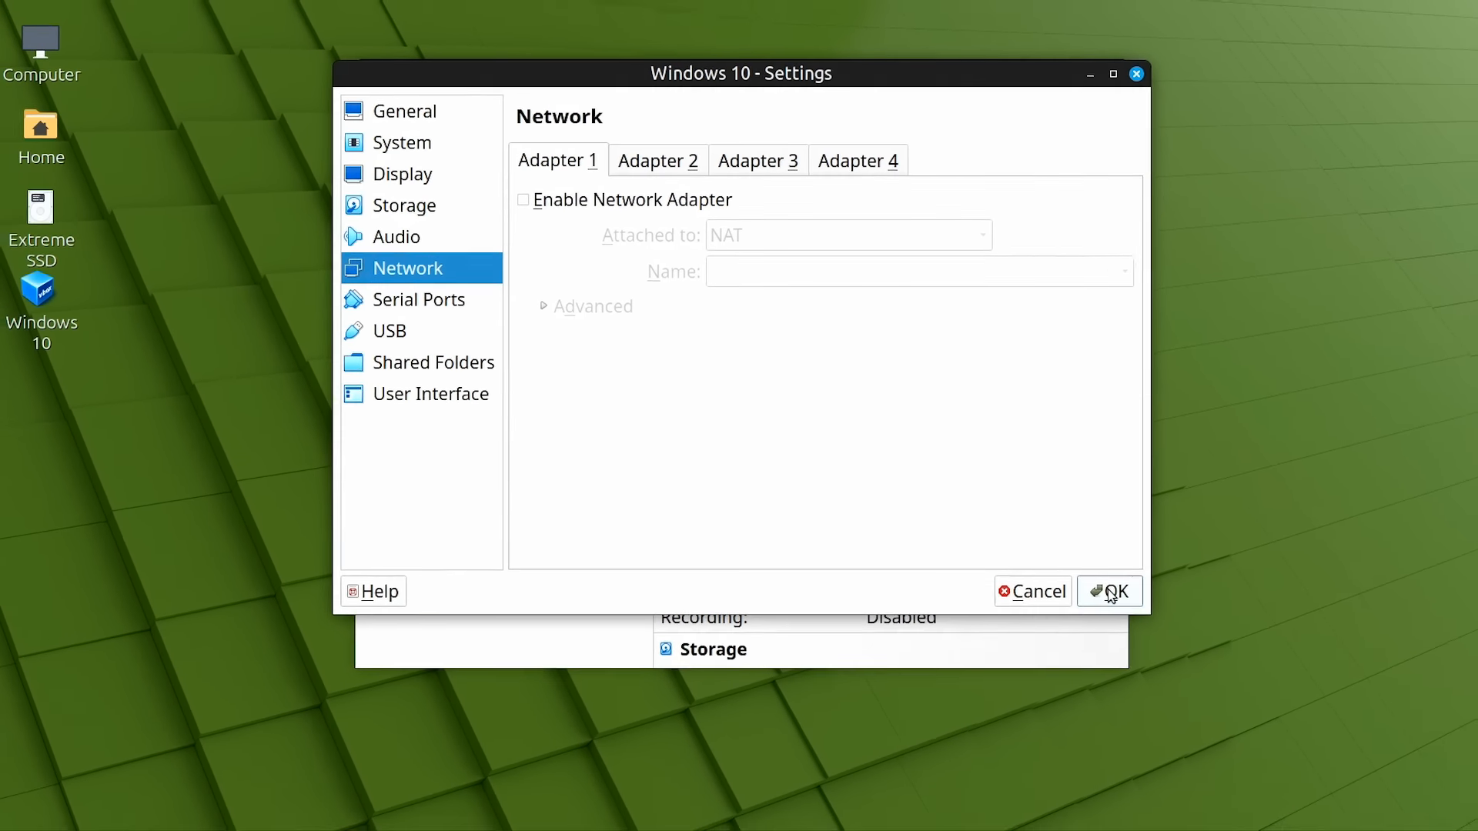
left_click(1186, 681)
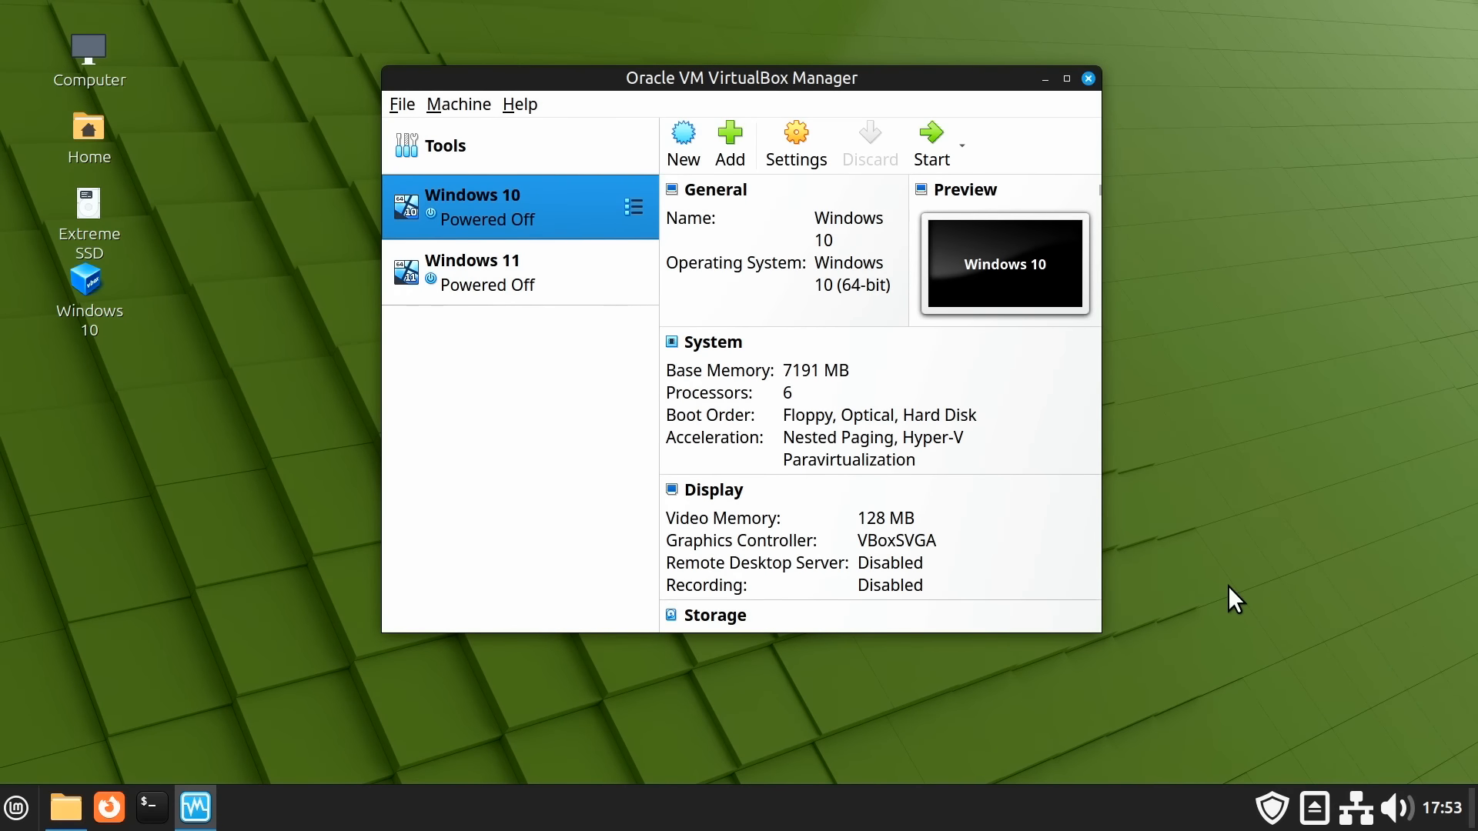
Browse Home > VirtualBox VMs > Windows 10 in Nemo, return to VirtualBox VMs, then switch to Virtual_Machines
double_click(99, 140)
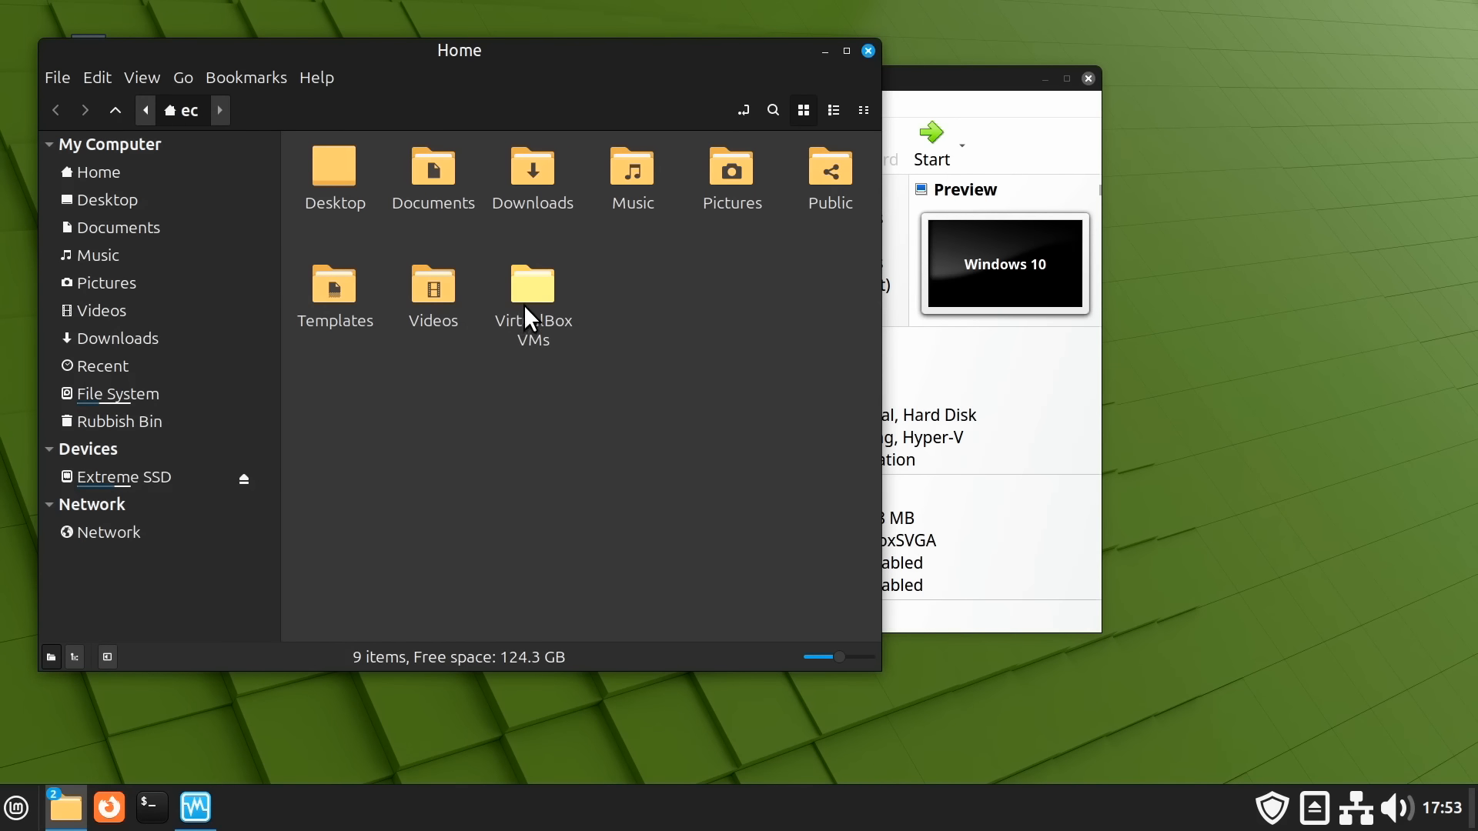
double_click(524, 305)
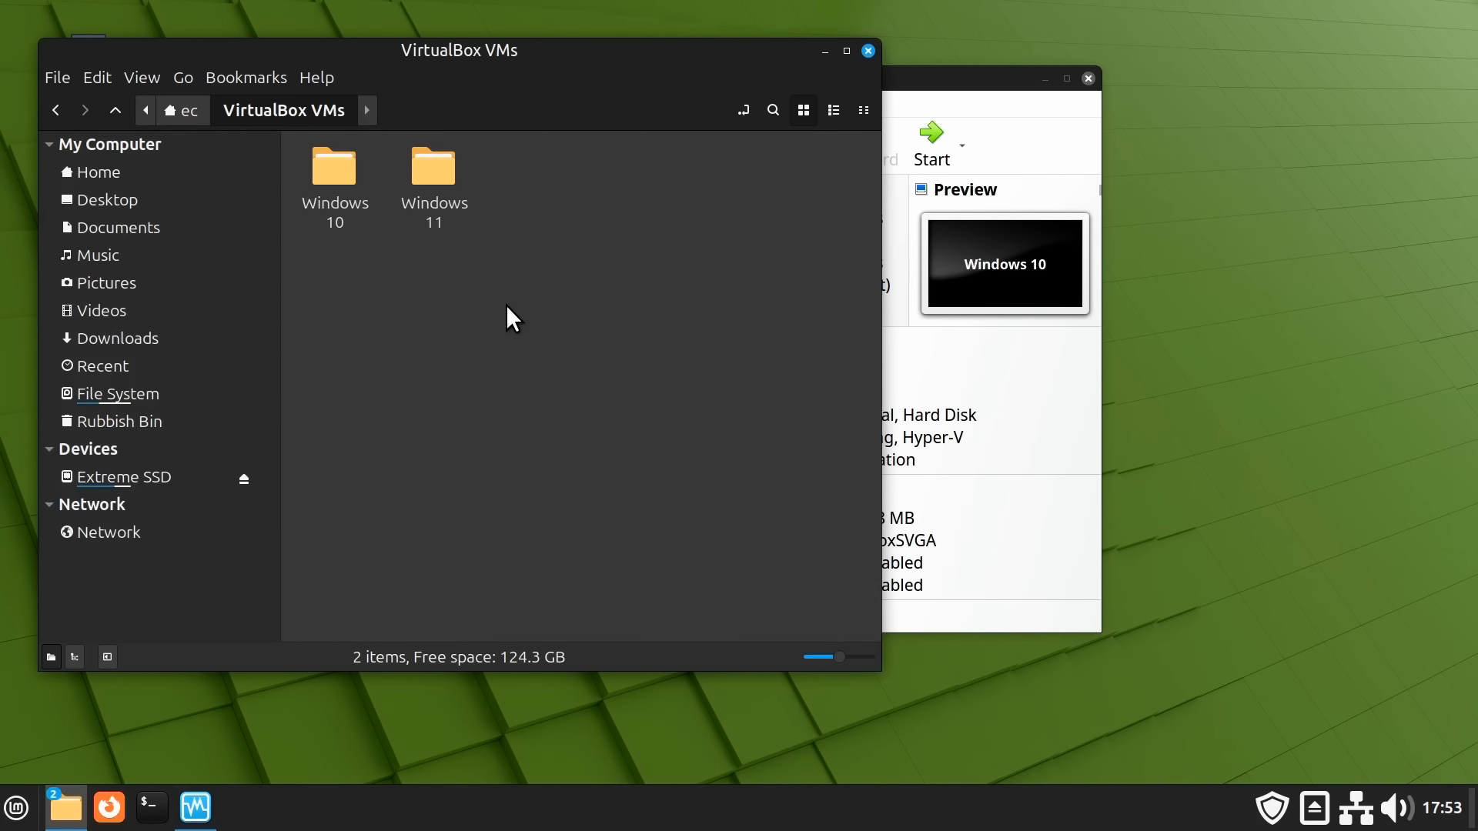
double_click(348, 191)
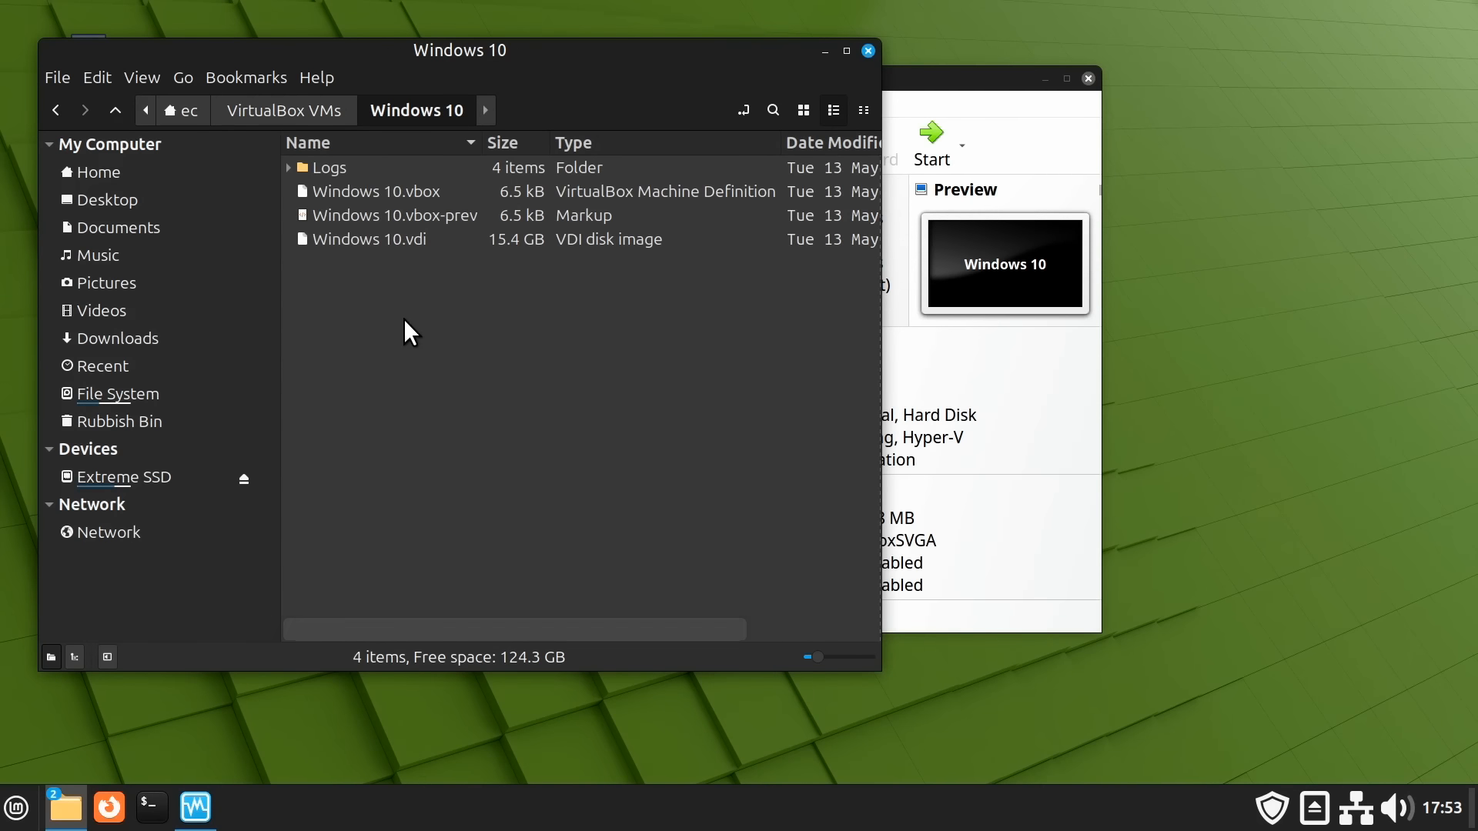
left_click(52, 108)
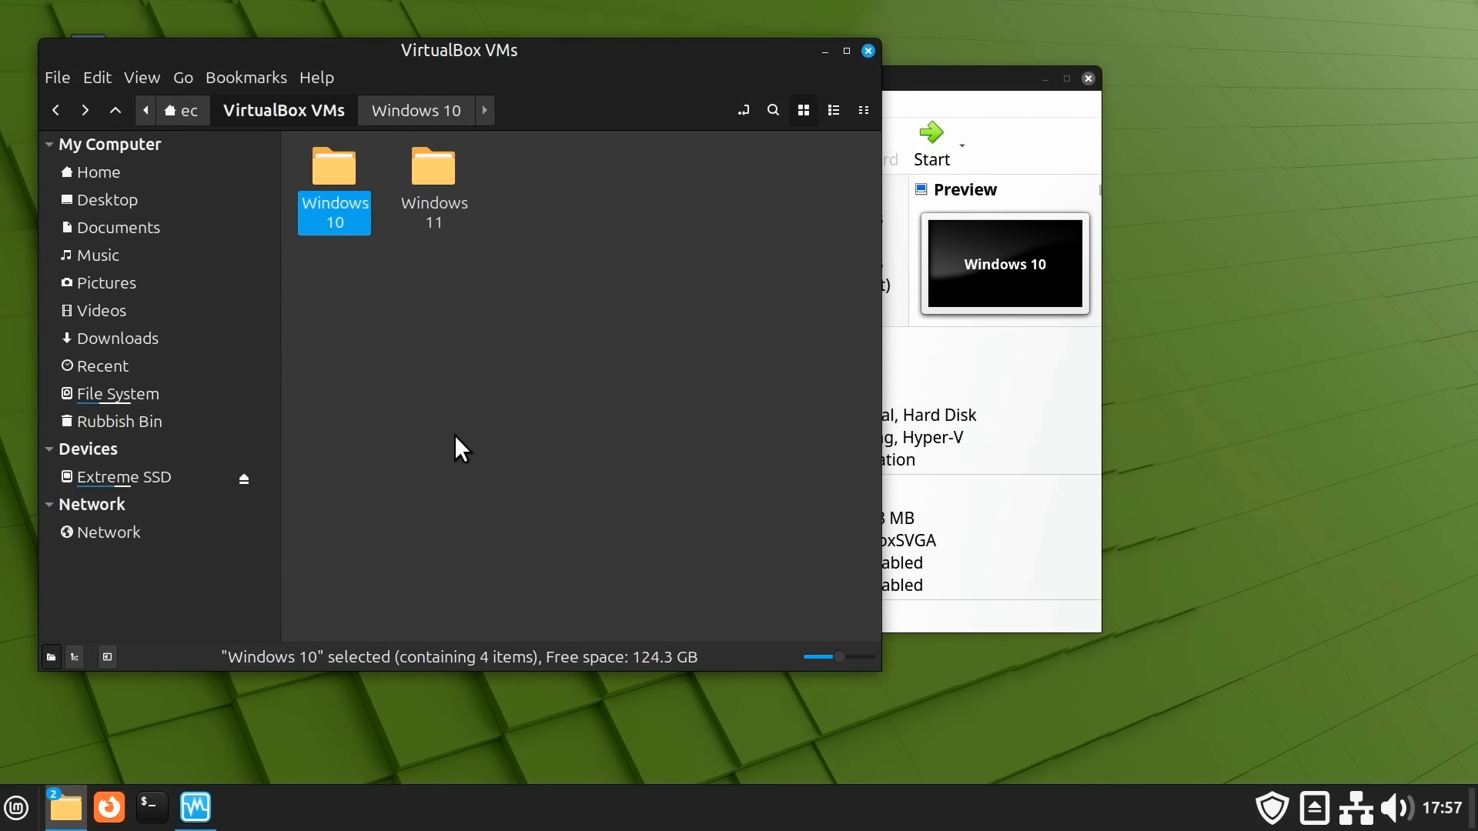
key("alt+Tab")
key("alt+Tab")
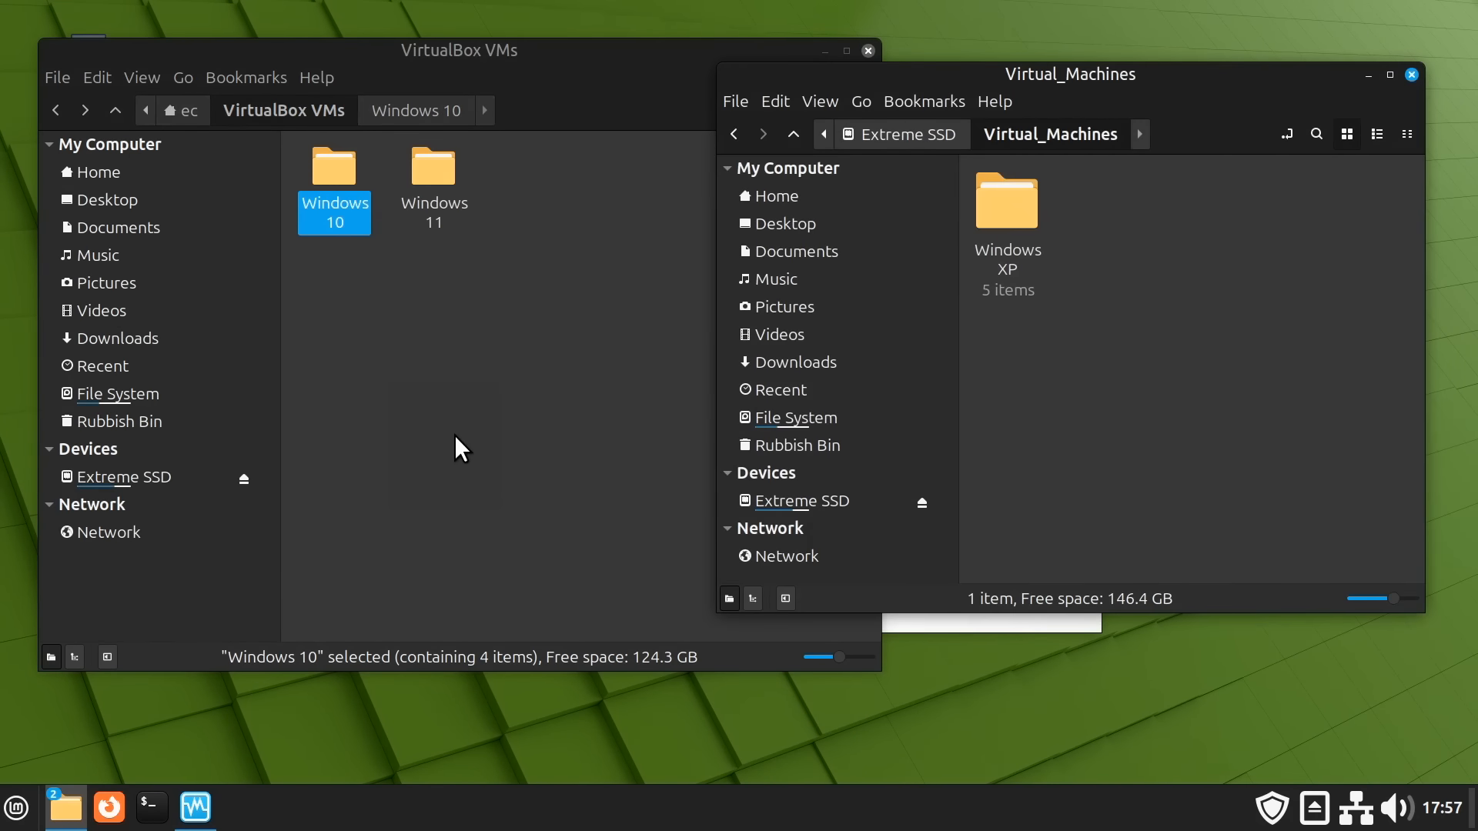
Copy the Windows XP folder from the Extreme SSD into the VirtualBox VMs folder
left_click(1013, 206)
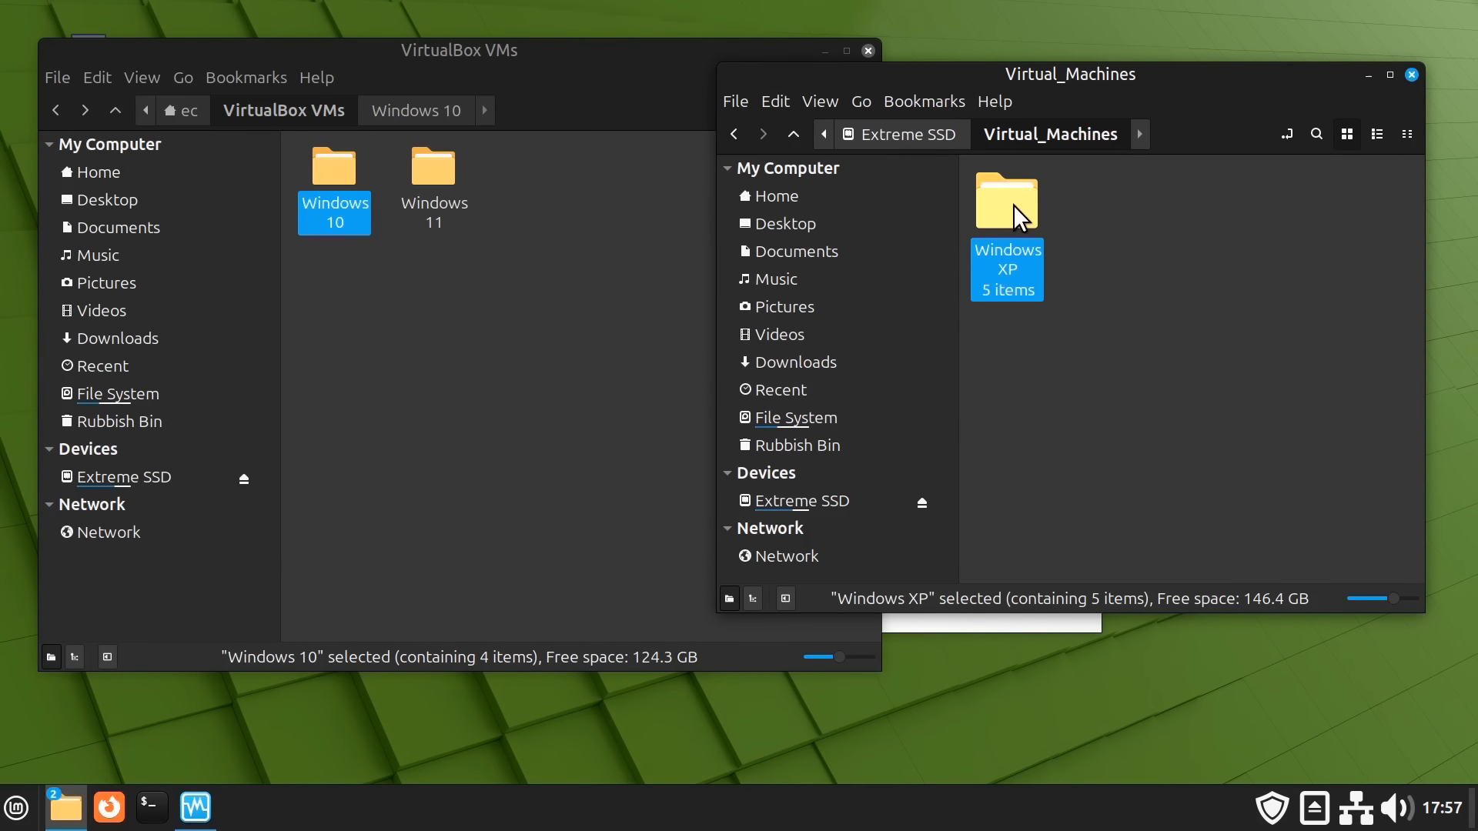
right_click(1013, 204)
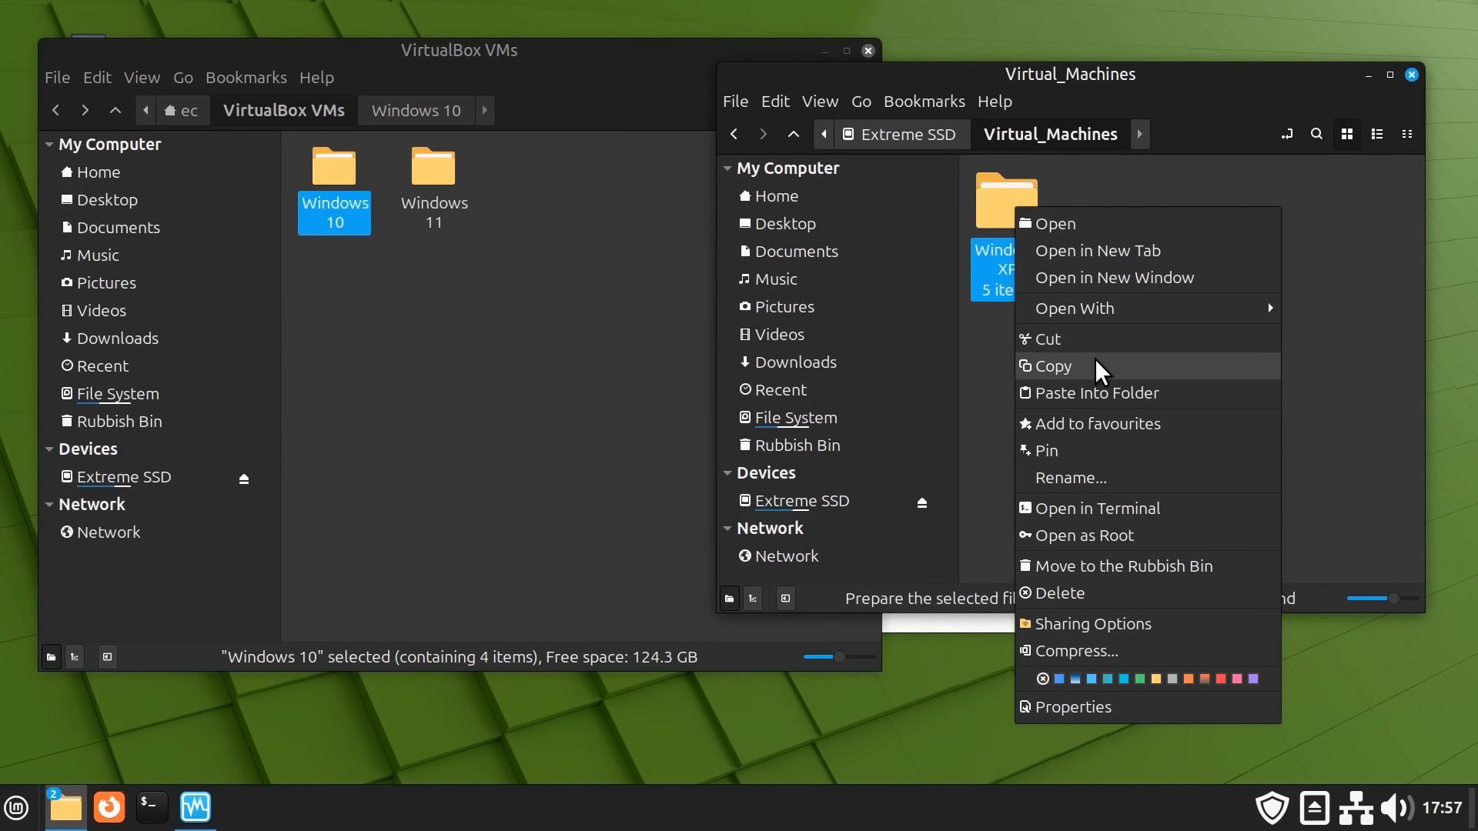
left_click(1094, 365)
left_click(547, 334)
right_click(547, 335)
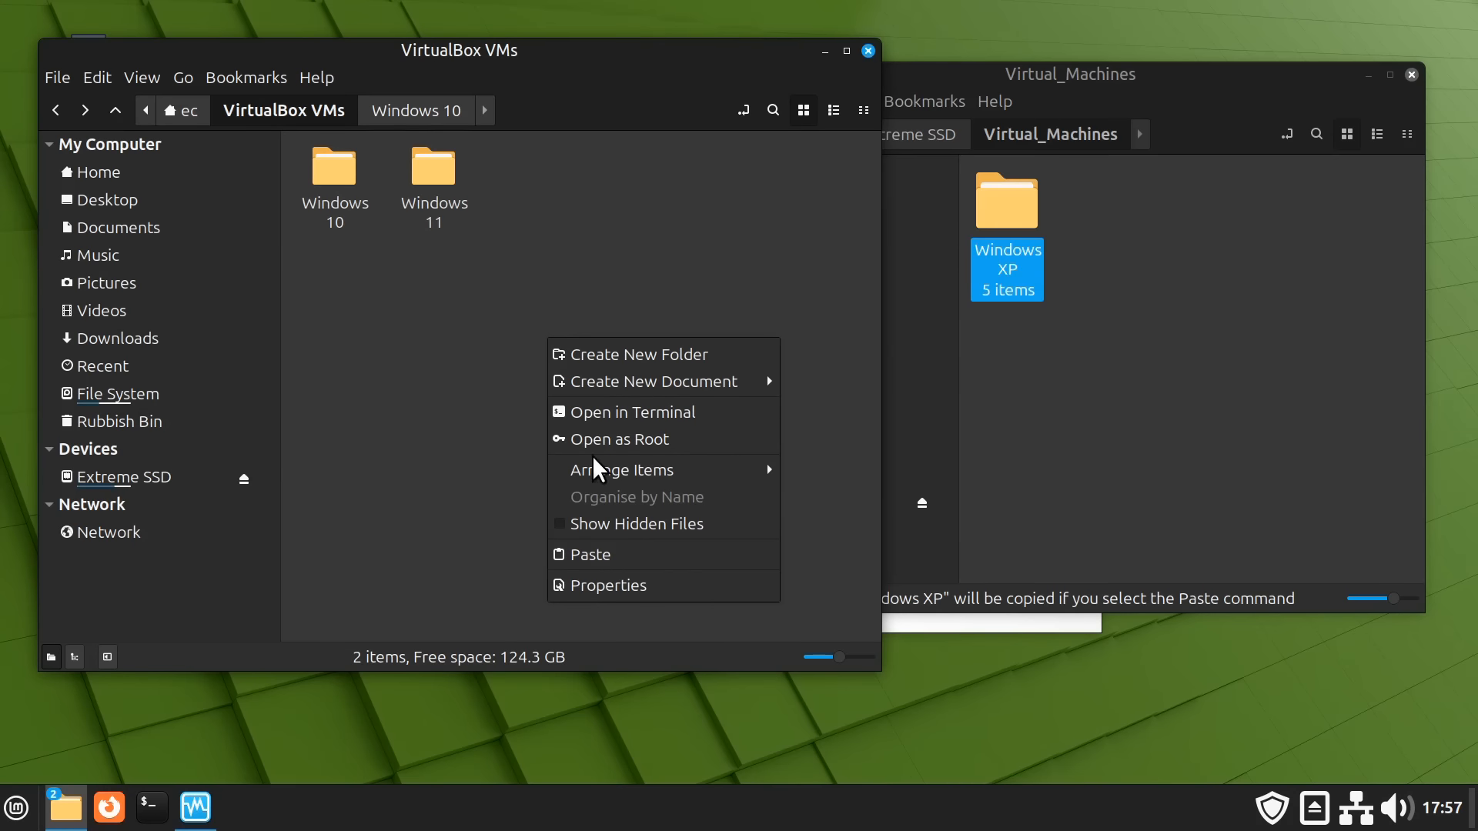
left_click(597, 554)
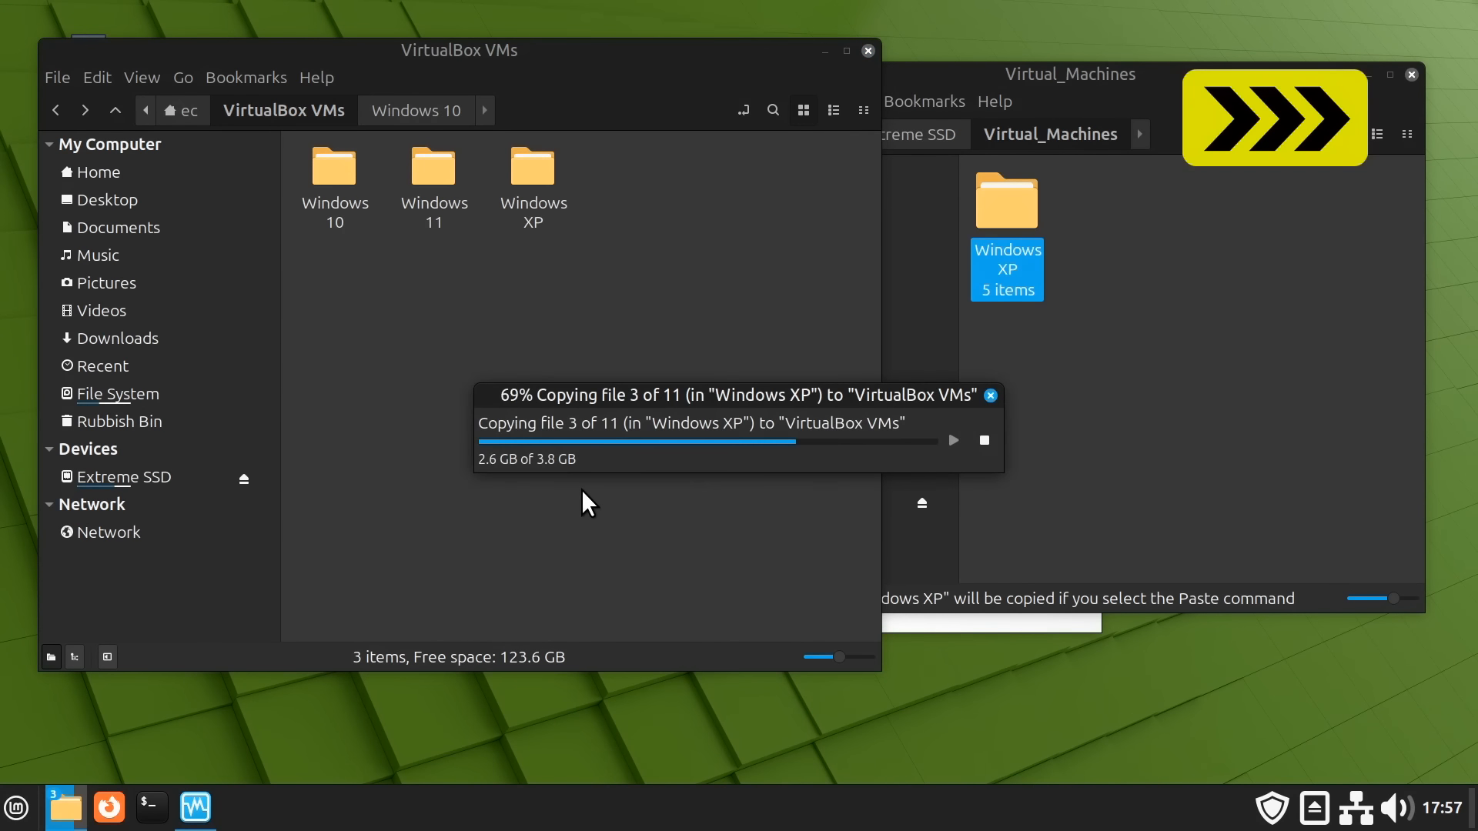
Close the VirtualBox VMs window and begin adding an existing machine in VirtualBox Manager
left_click(867, 51)
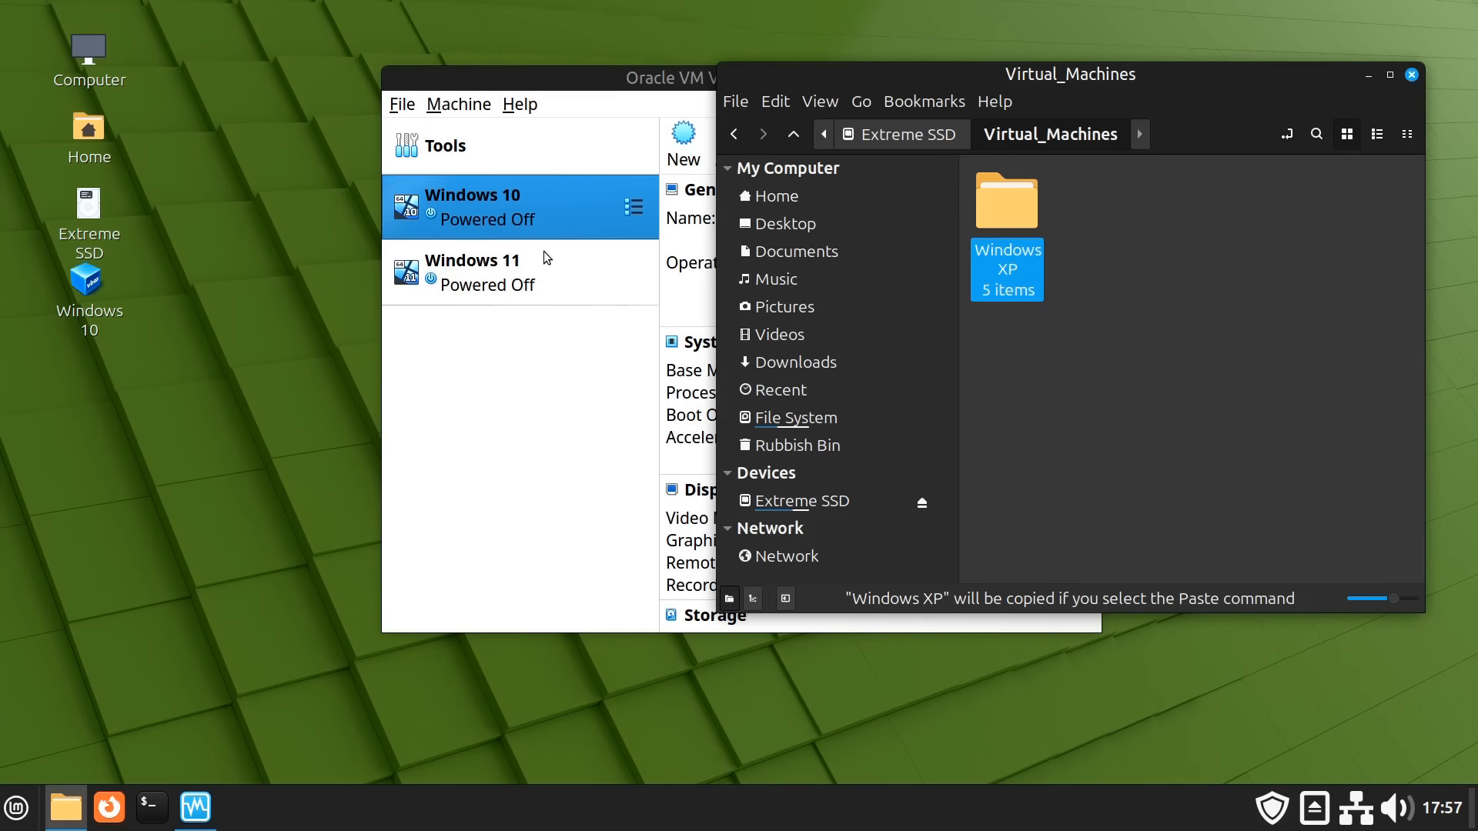
left_click(480, 455)
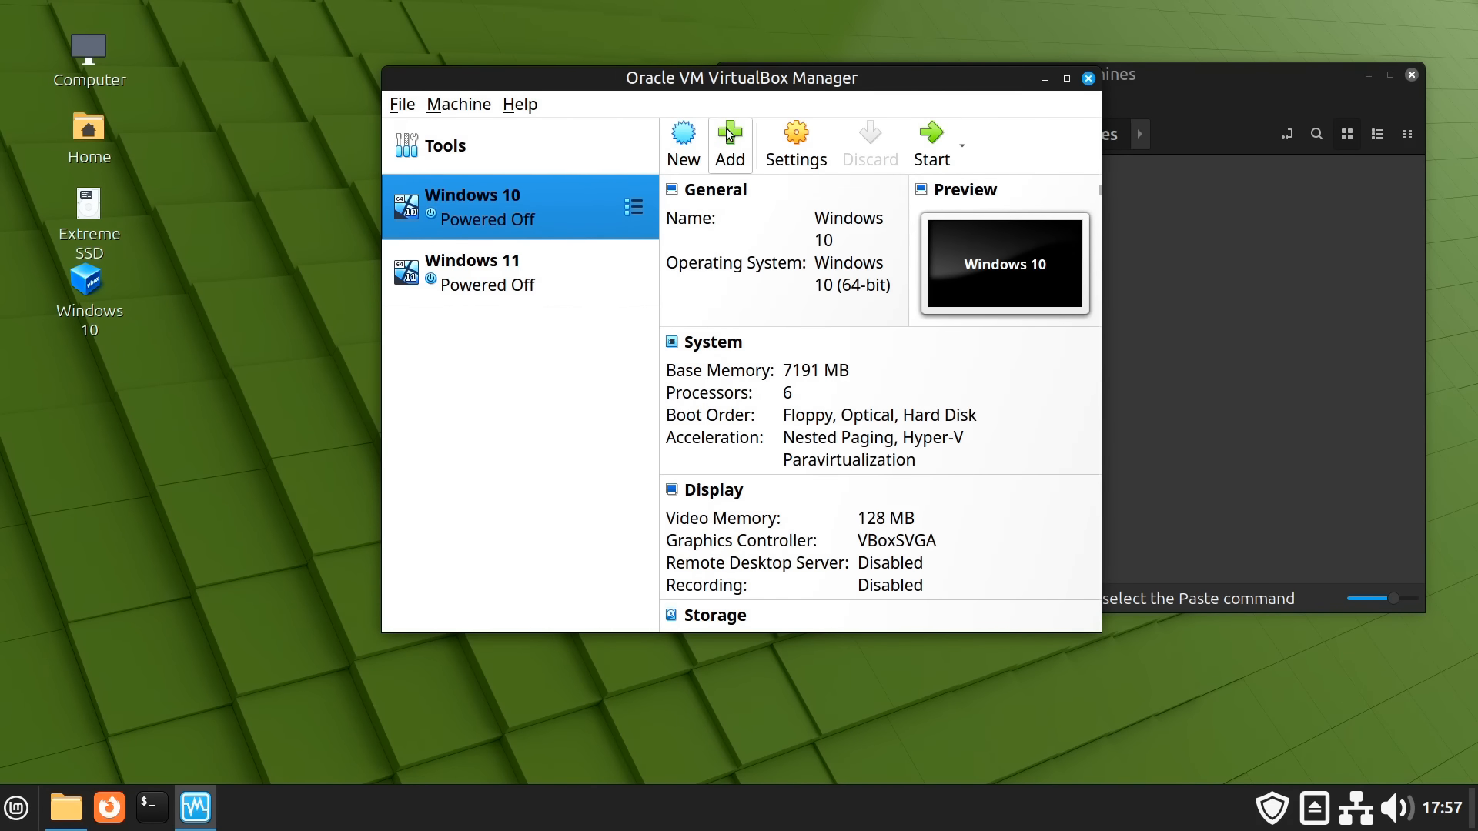
left_click(727, 135)
Add the Windows XP machine by opening Windows XP.vbox from its folder
double_click(508, 217)
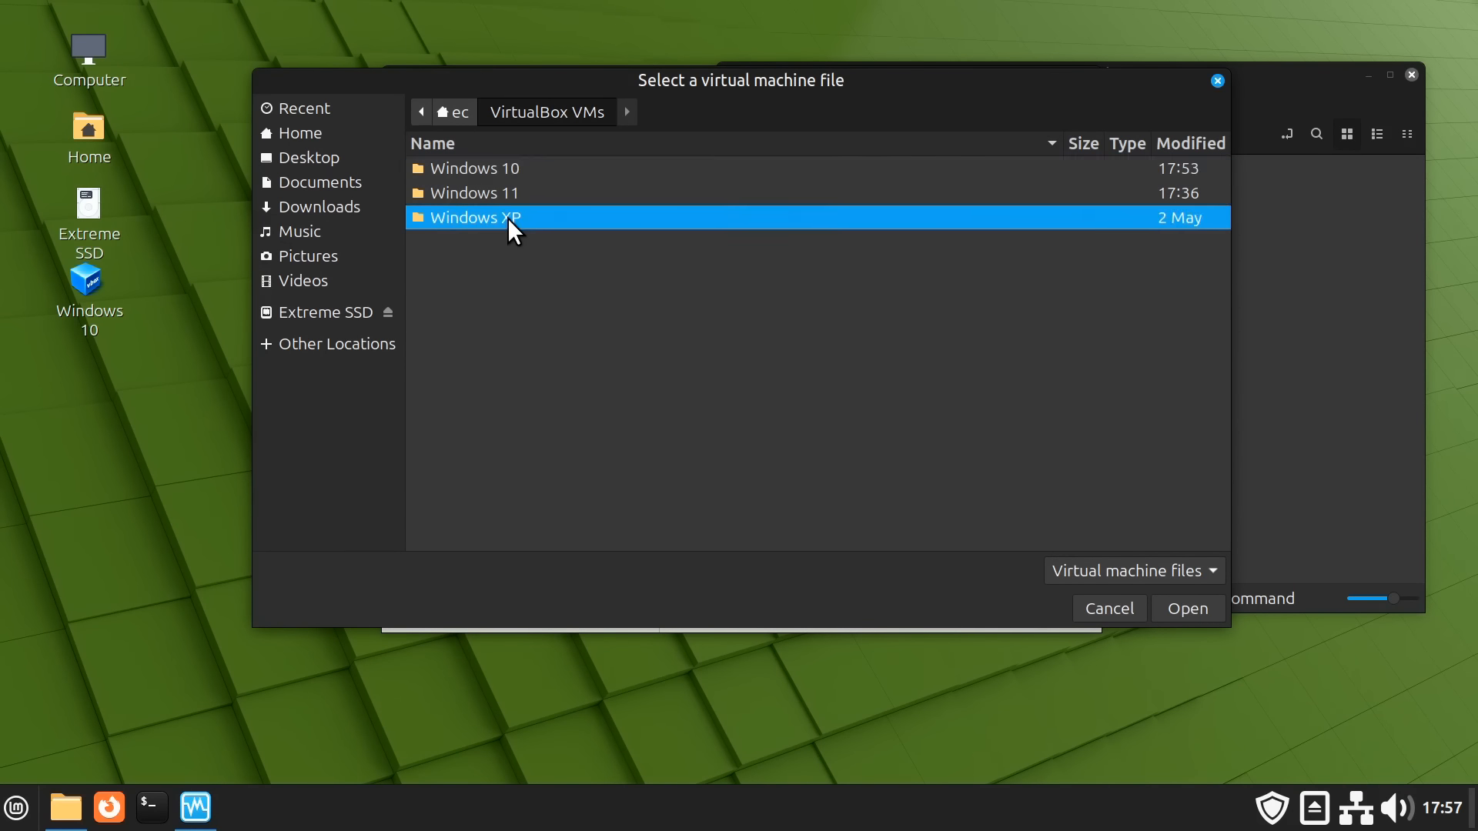
left_click(514, 217)
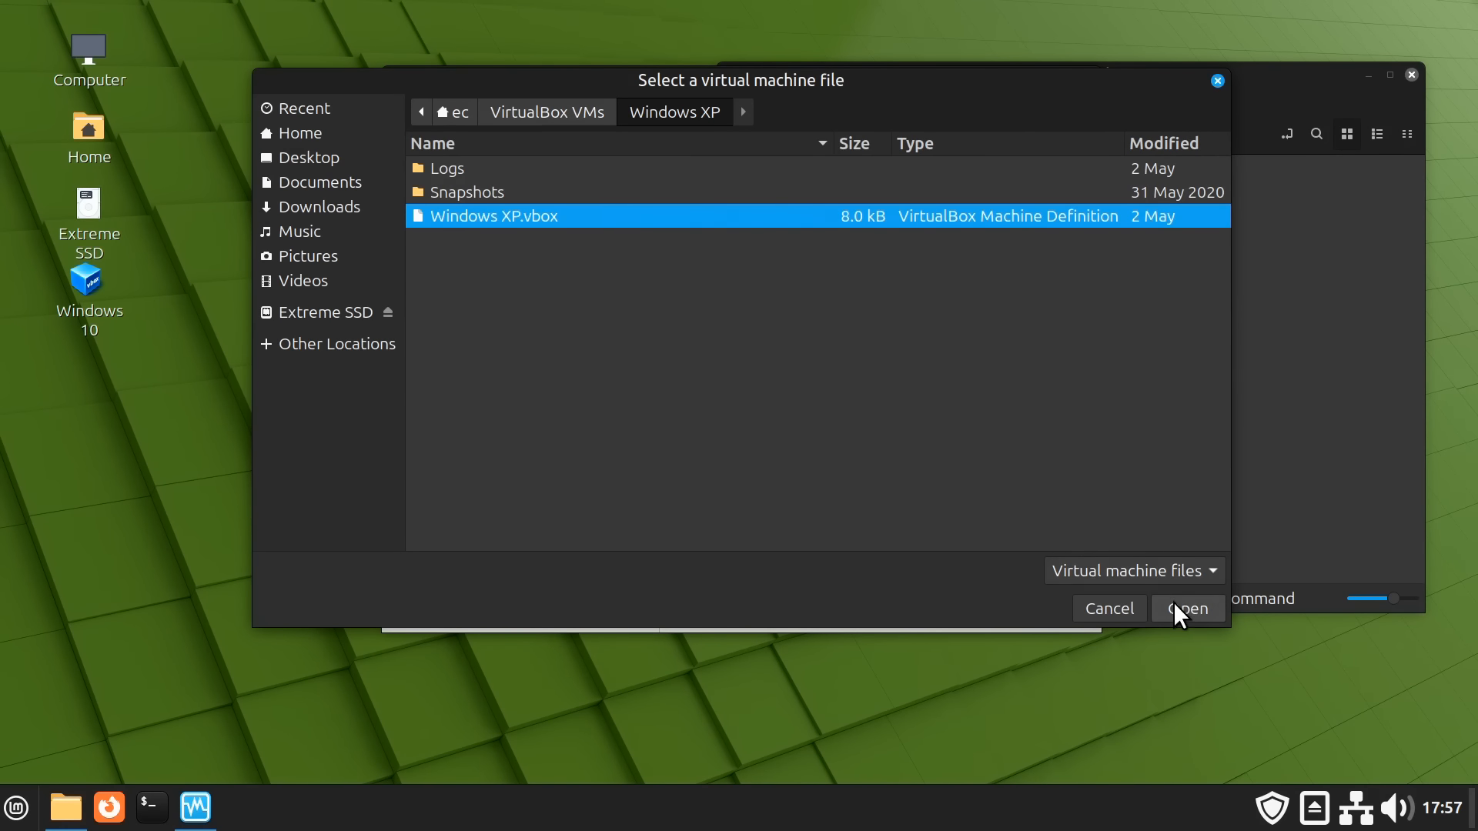
left_click(1176, 606)
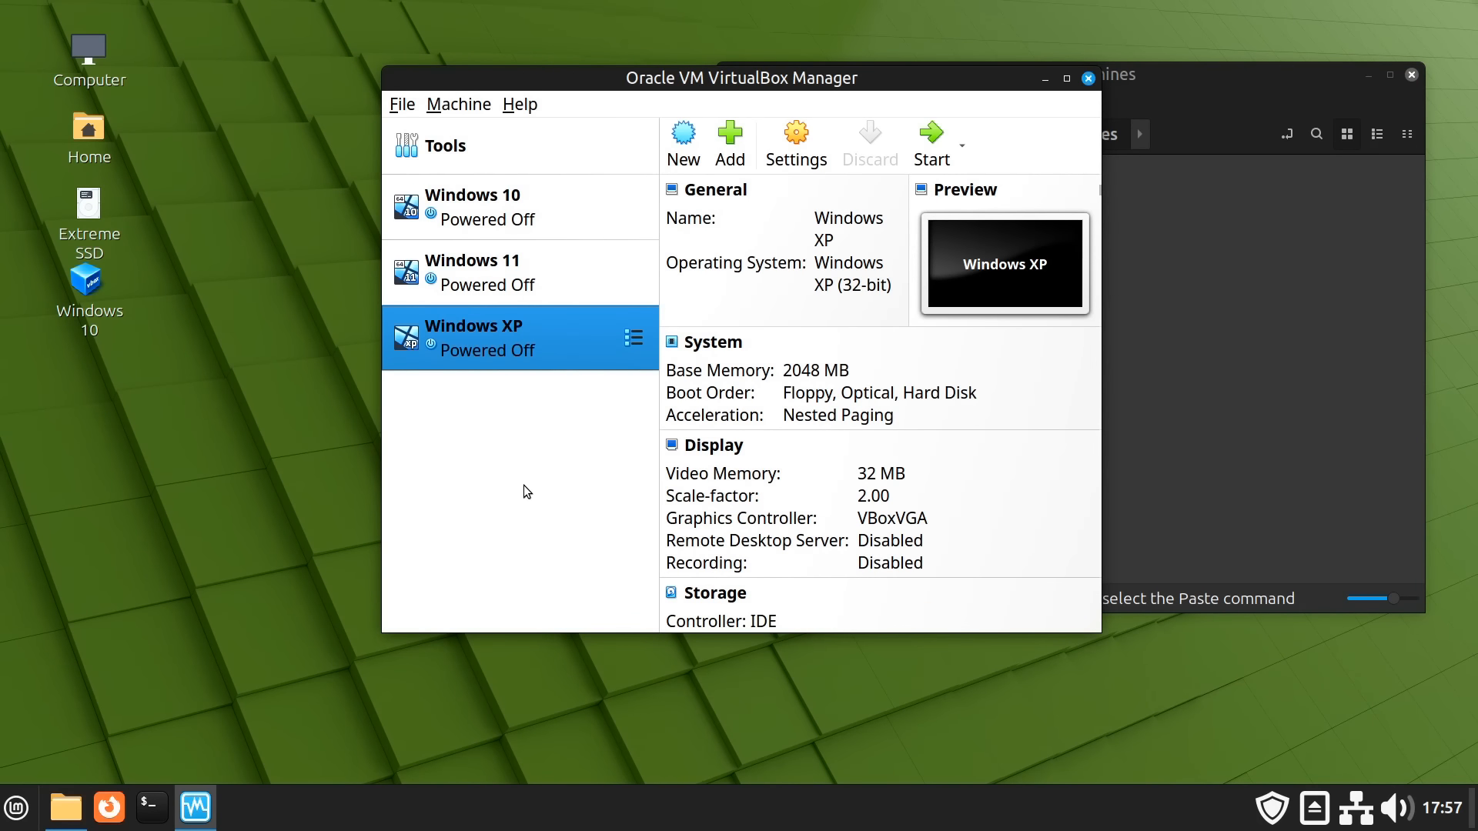
Start the Windows XP VM, dismiss the display notice, and minimize its window
double_click(494, 331)
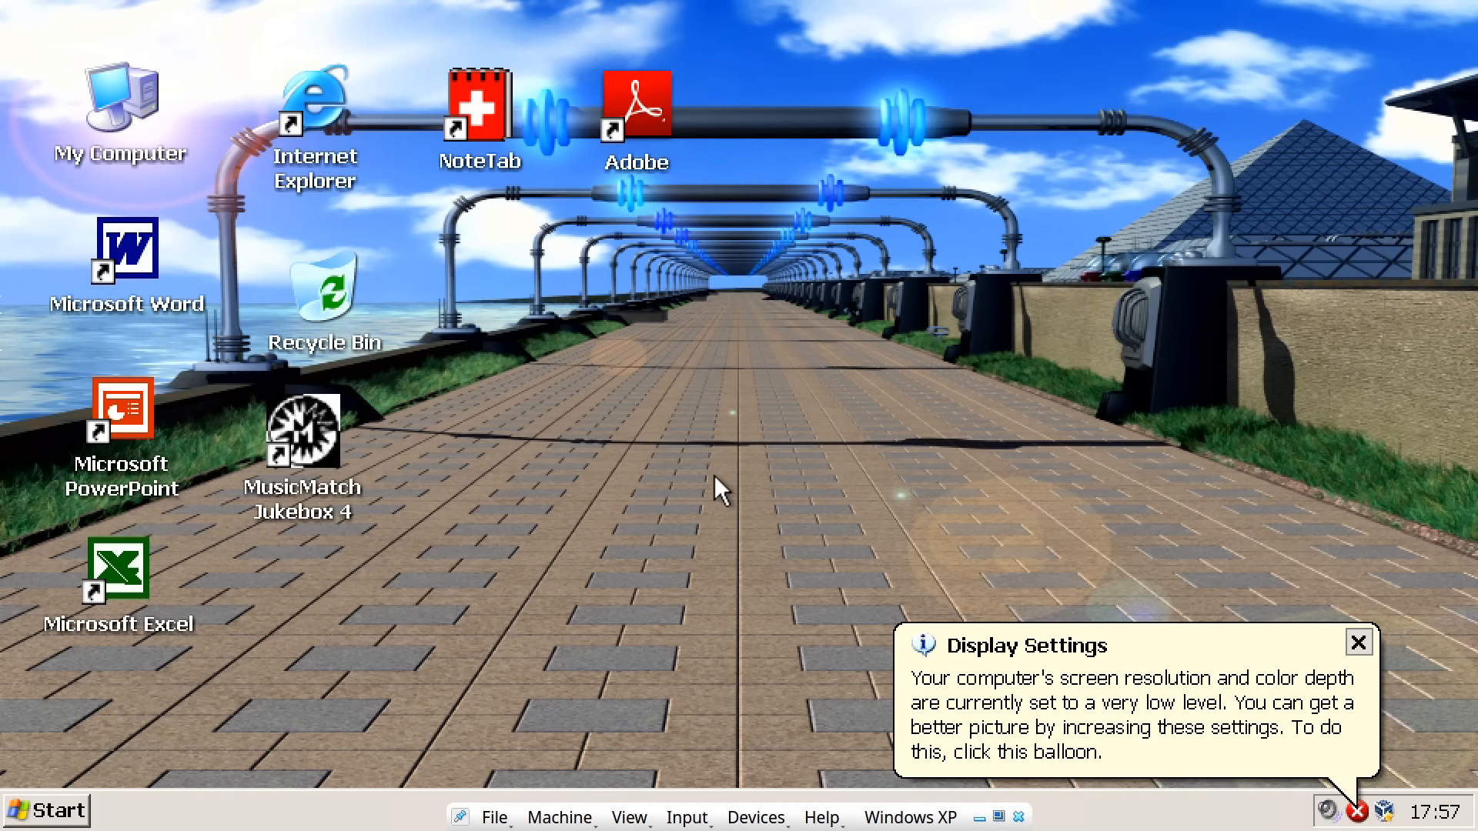
left_click(1352, 643)
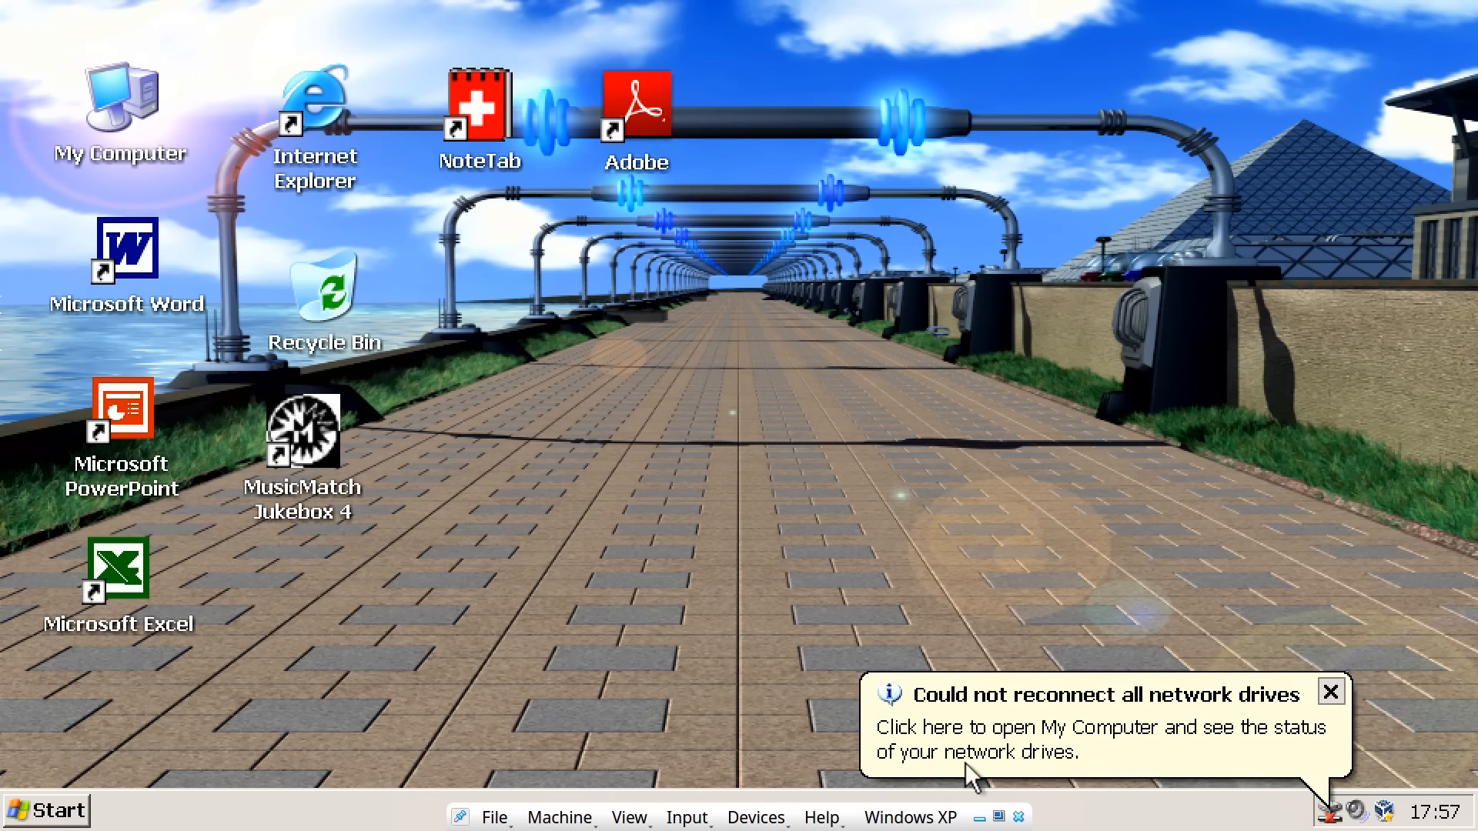
left_click(978, 817)
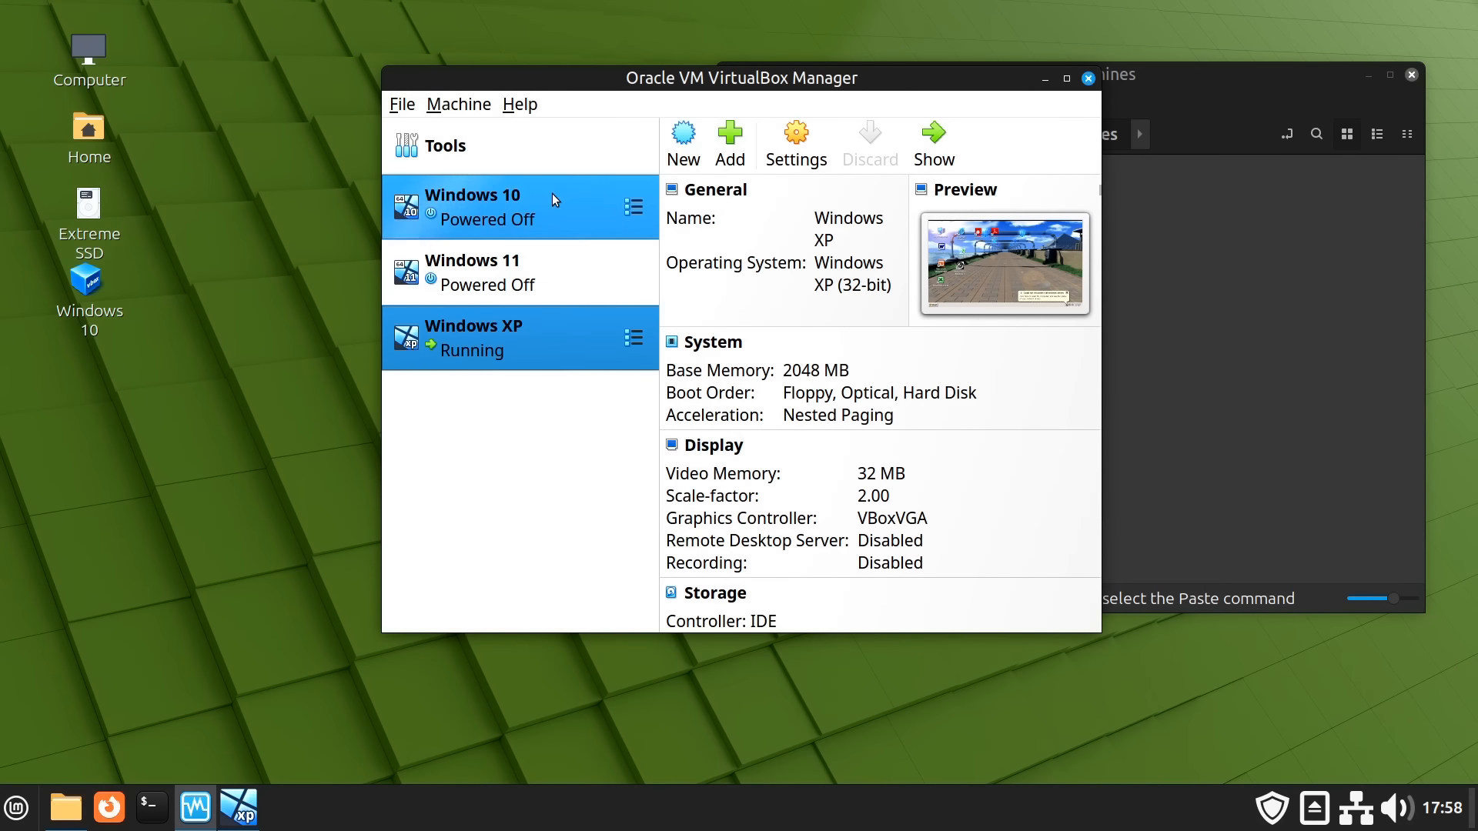